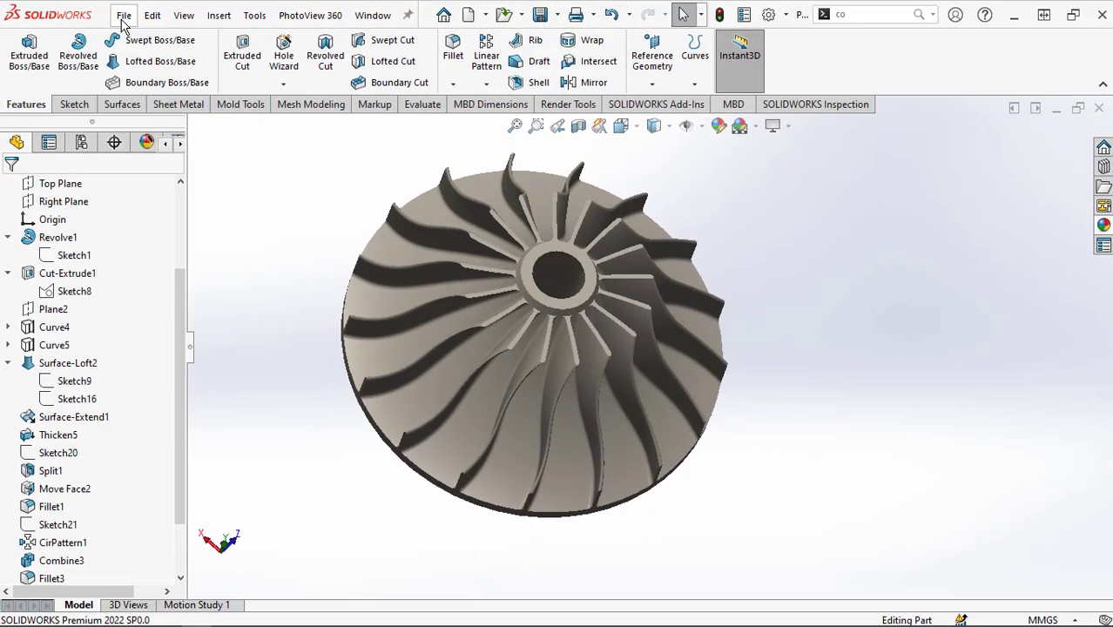
Create a new part document.
{"action": "left_click", "coordinate": [123, 17]}
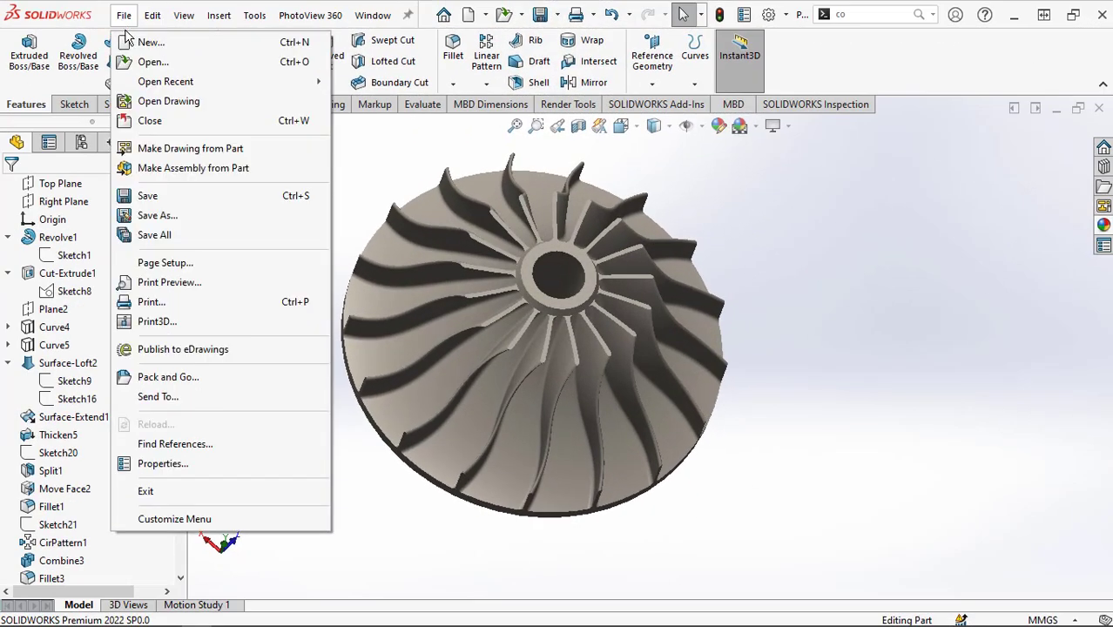
{"action": "left_click", "coordinate": [136, 47]}
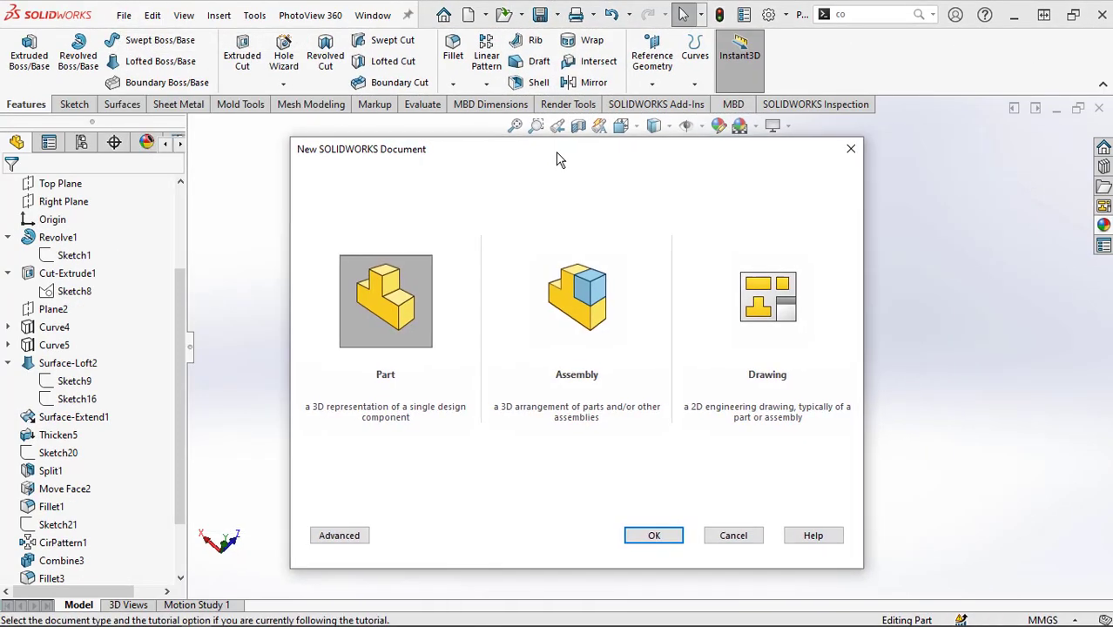
{"action": "left_click", "coordinate": [427, 331]}
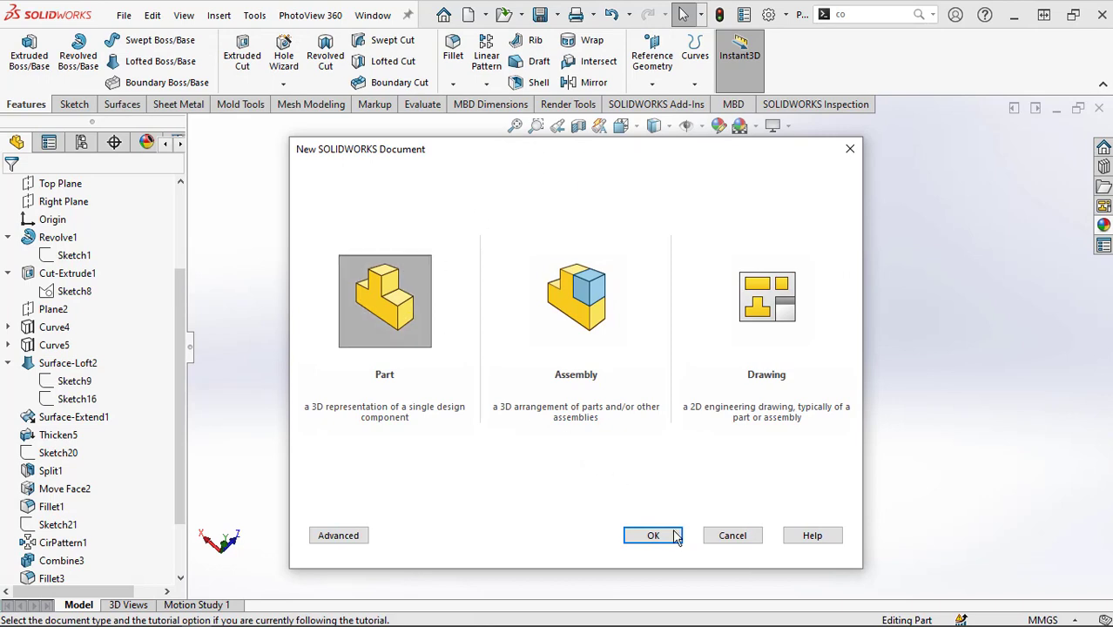
{"action": "left_click", "coordinate": [677, 540]}
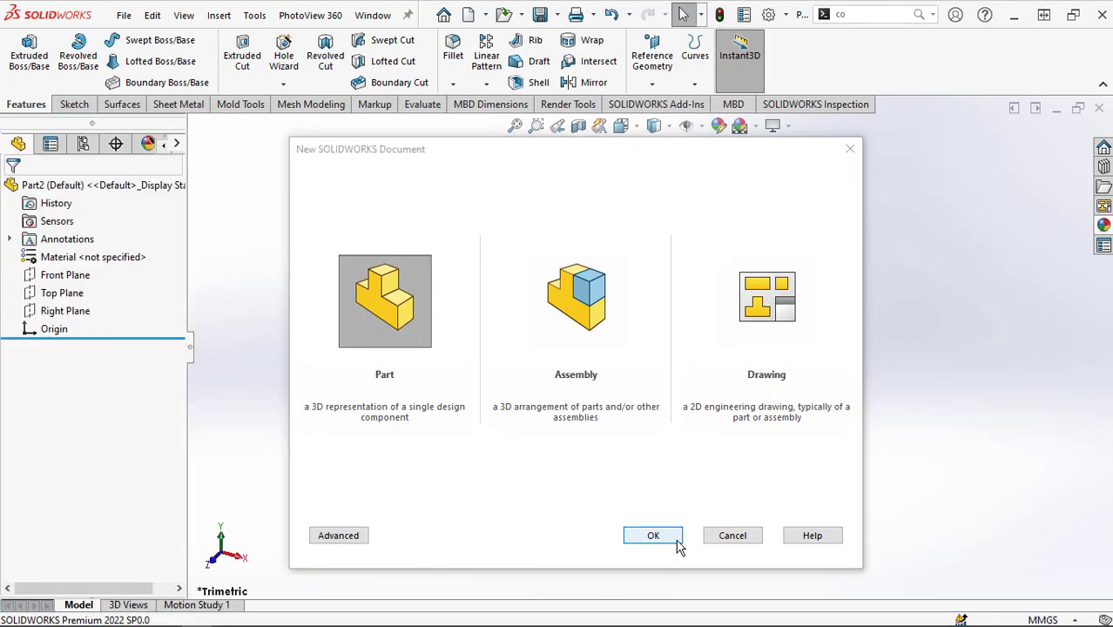
On the Front Plane, sketch a vertical line about 44 mm up from the origin and a horizontal line about 7 mm to the right from its upper end.
{"action": "left_click", "coordinate": [63, 277]}
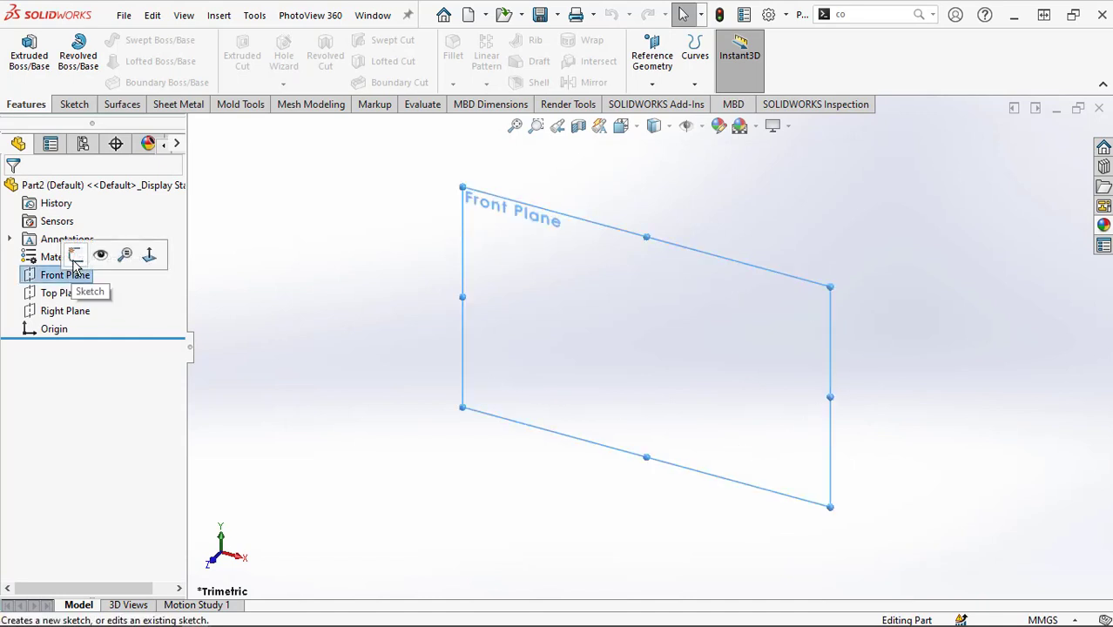
{"action": "left_click", "coordinate": [75, 255]}
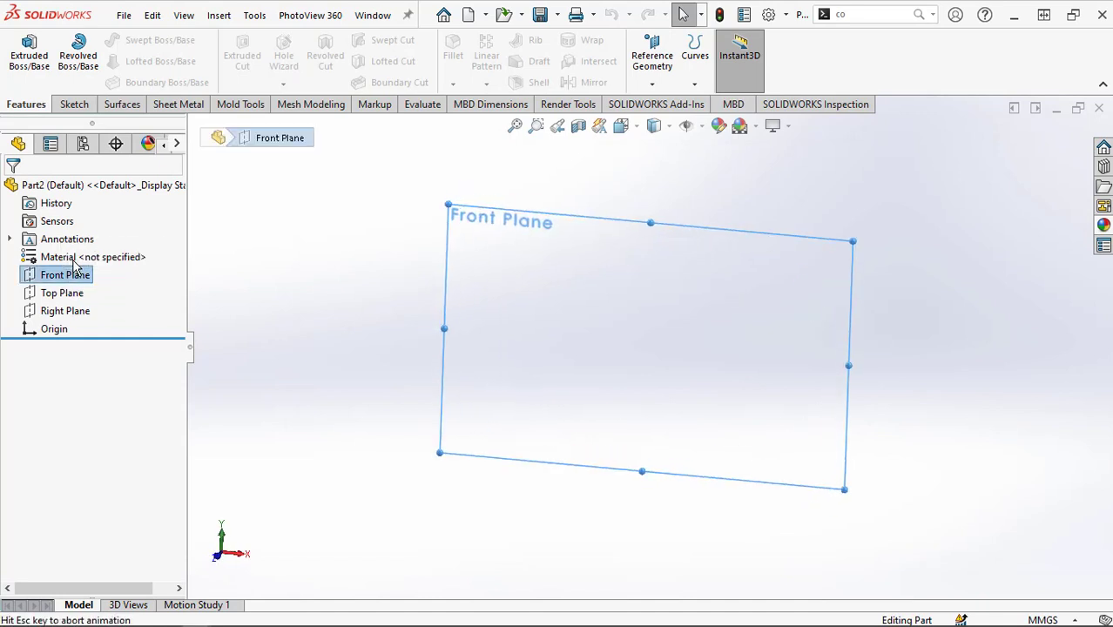
{"action": "left_click", "coordinate": [914, 278]}
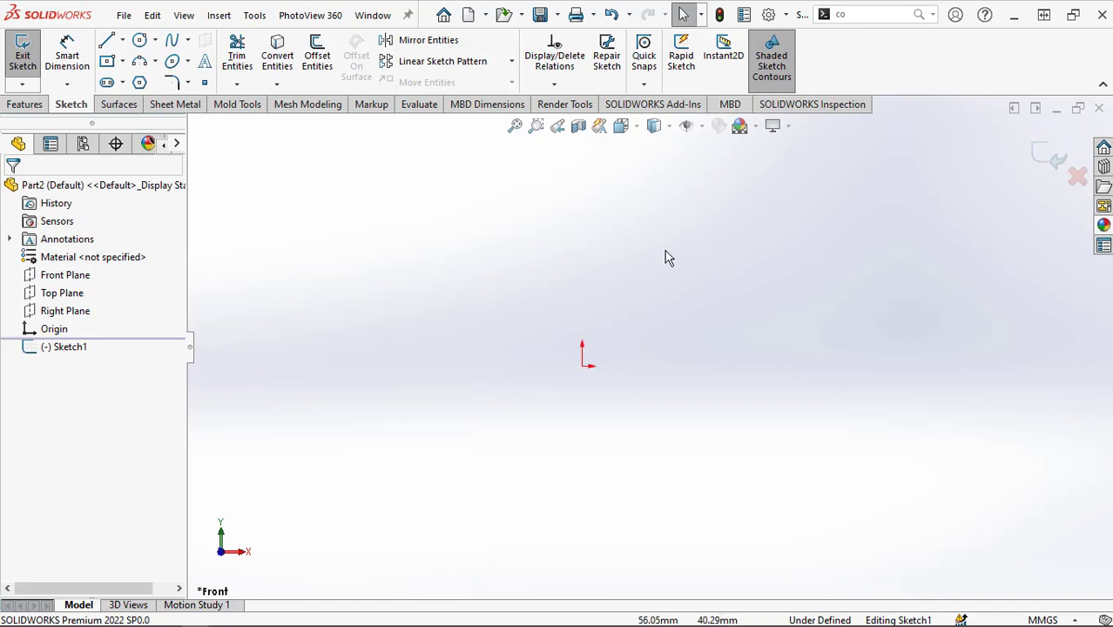
{"action": "left_click", "coordinate": [108, 44]}
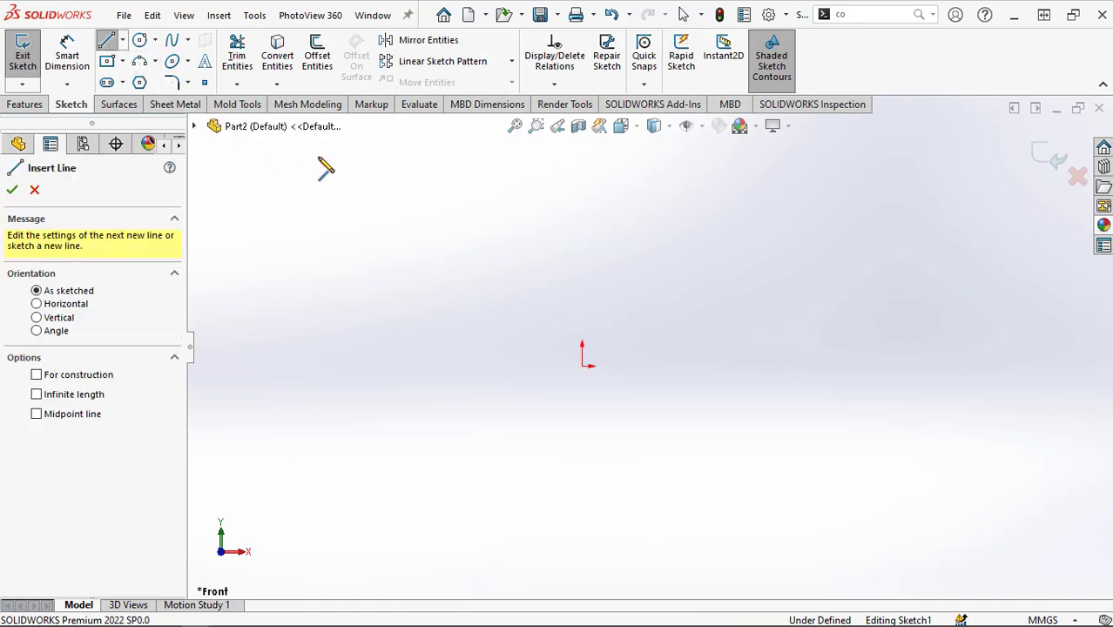
{"action": "left_click", "coordinate": [583, 366]}
{"action": "left_click", "coordinate": [583, 253]}
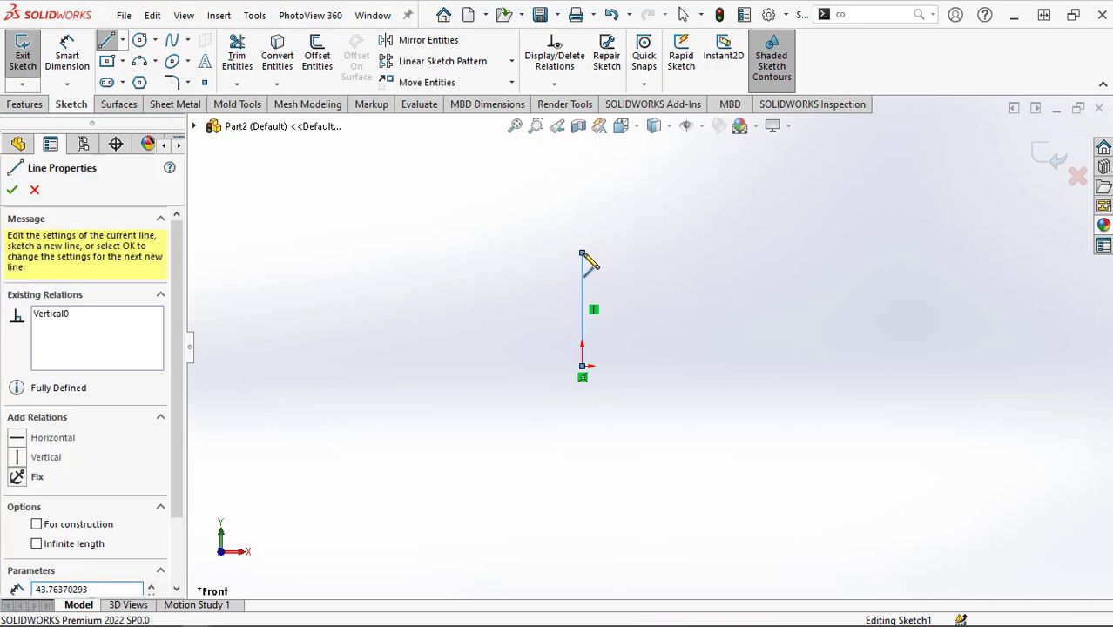
{"action": "left_click", "coordinate": [602, 254]}
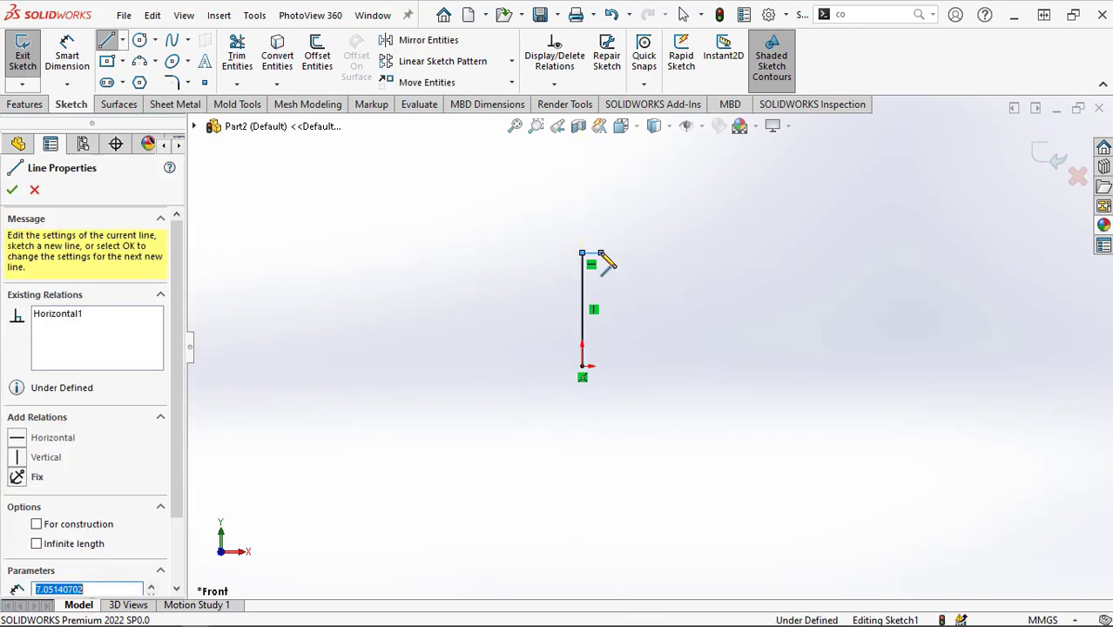
{"action": "key", "text": "Escape"}
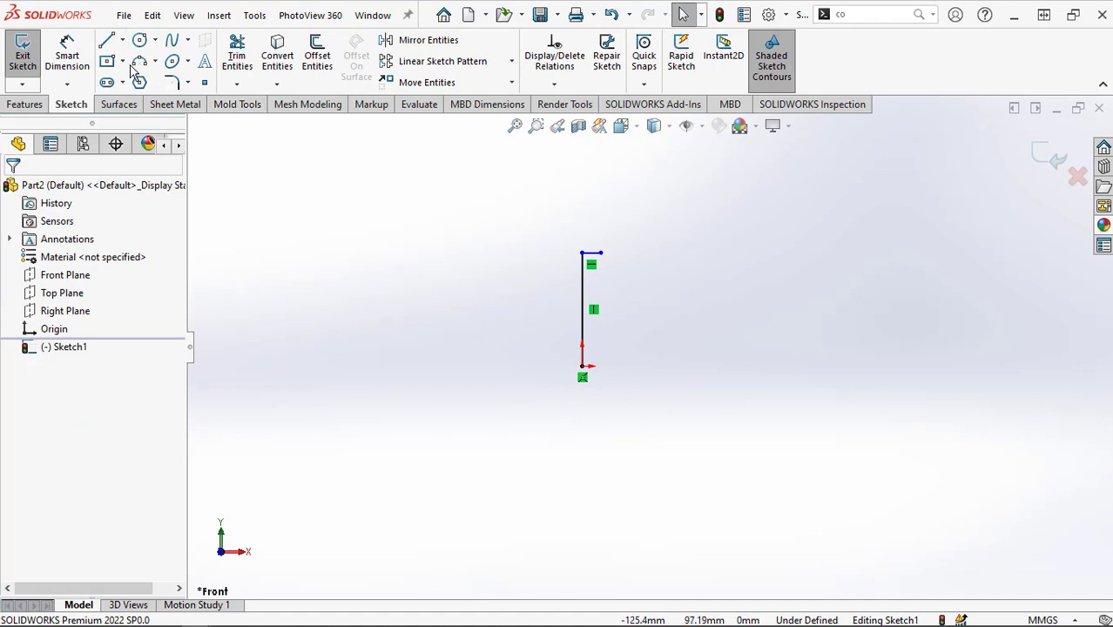
Sketch a horizontal line about 38 mm to the right from the origin, ending in a vertical line about 5 mm upward.
{"action": "left_click", "coordinate": [106, 44]}
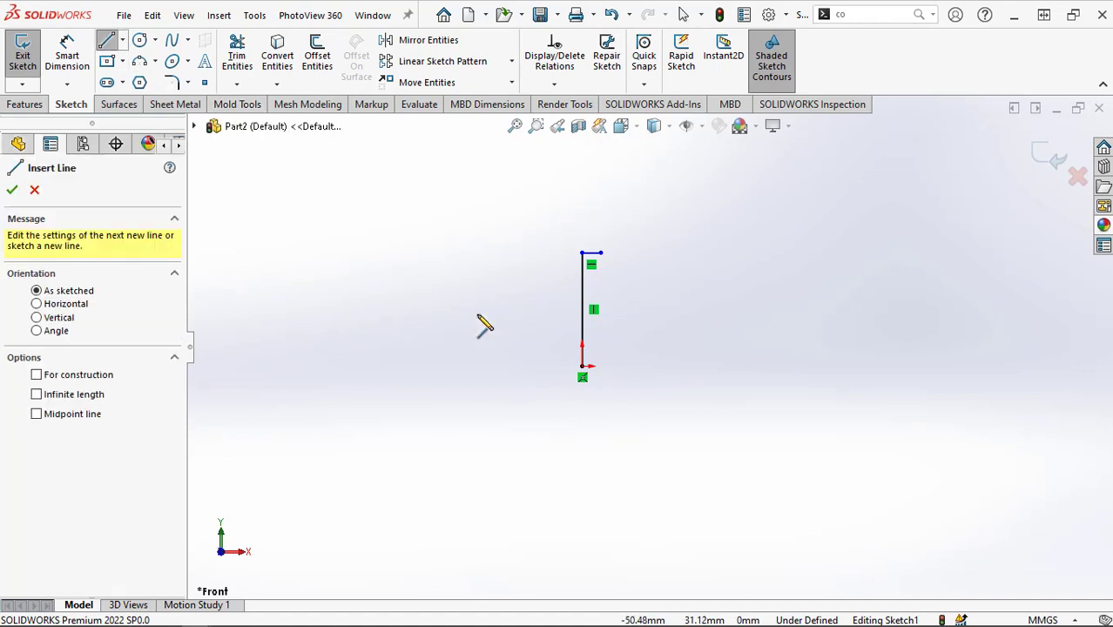
{"action": "left_click", "coordinate": [583, 367]}
{"action": "left_click", "coordinate": [682, 365]}
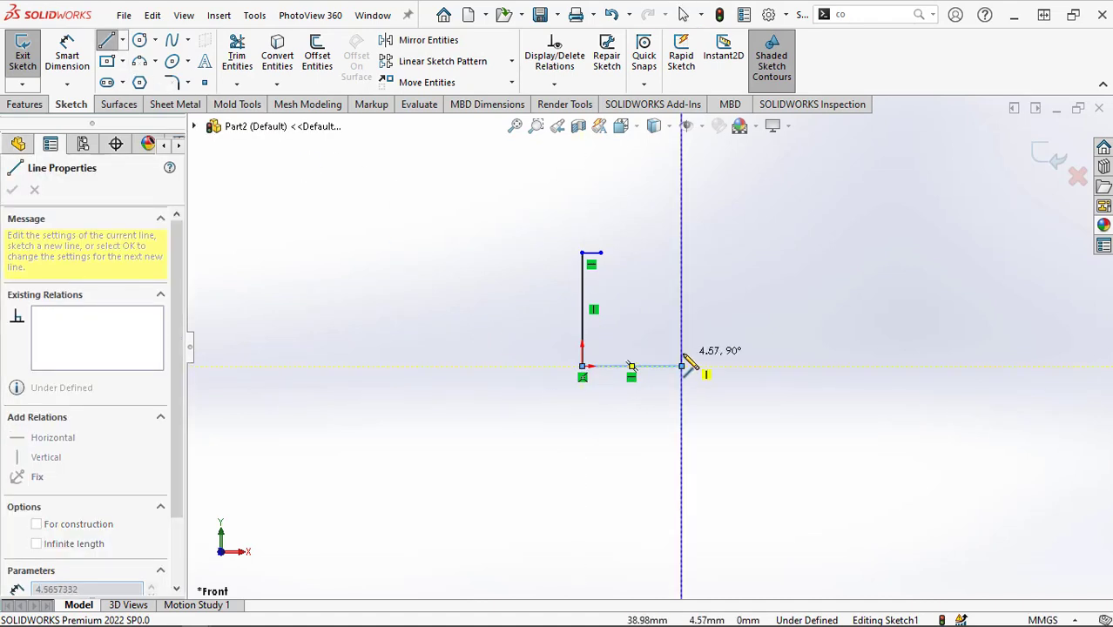
{"action": "right_click", "coordinate": [685, 366]}
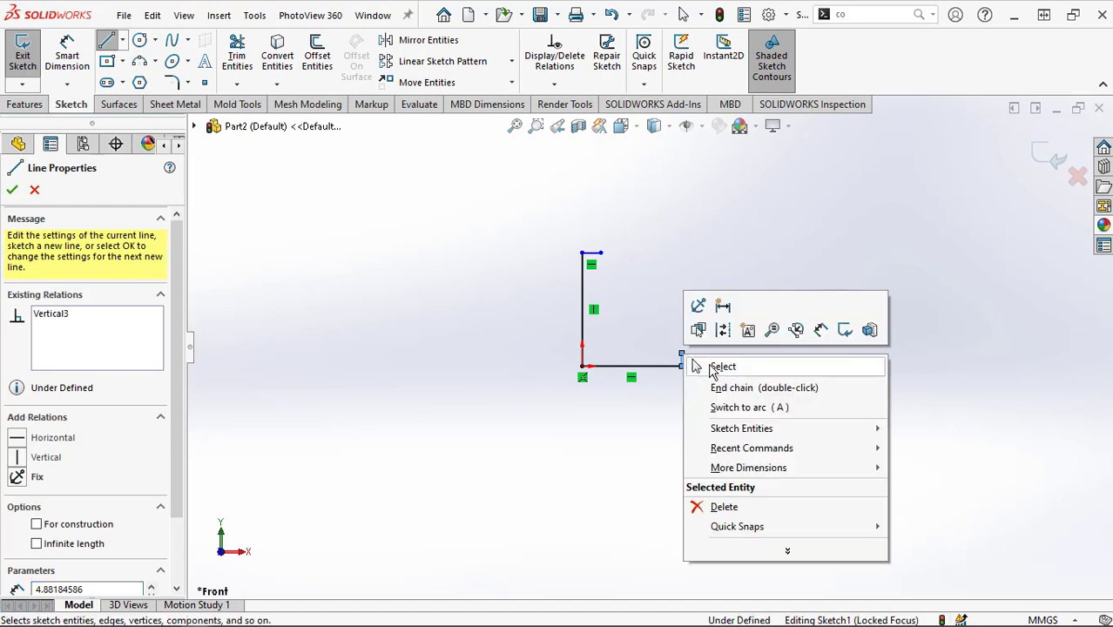
{"action": "left_click", "coordinate": [713, 366]}
Convert the long vertical line through the origin to construction geometry.
{"action": "scroll", "coordinate": [659, 334], "scroll_direction": "down", "scroll_amount": 3}
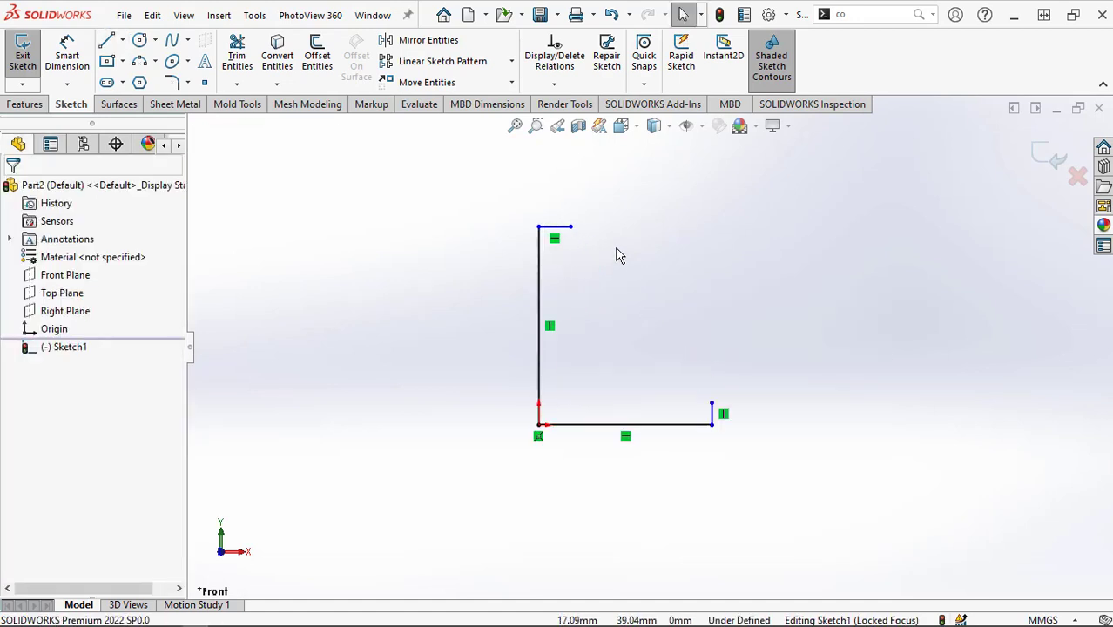
{"action": "scroll", "coordinate": [621, 255], "scroll_direction": "down", "scroll_amount": 3}
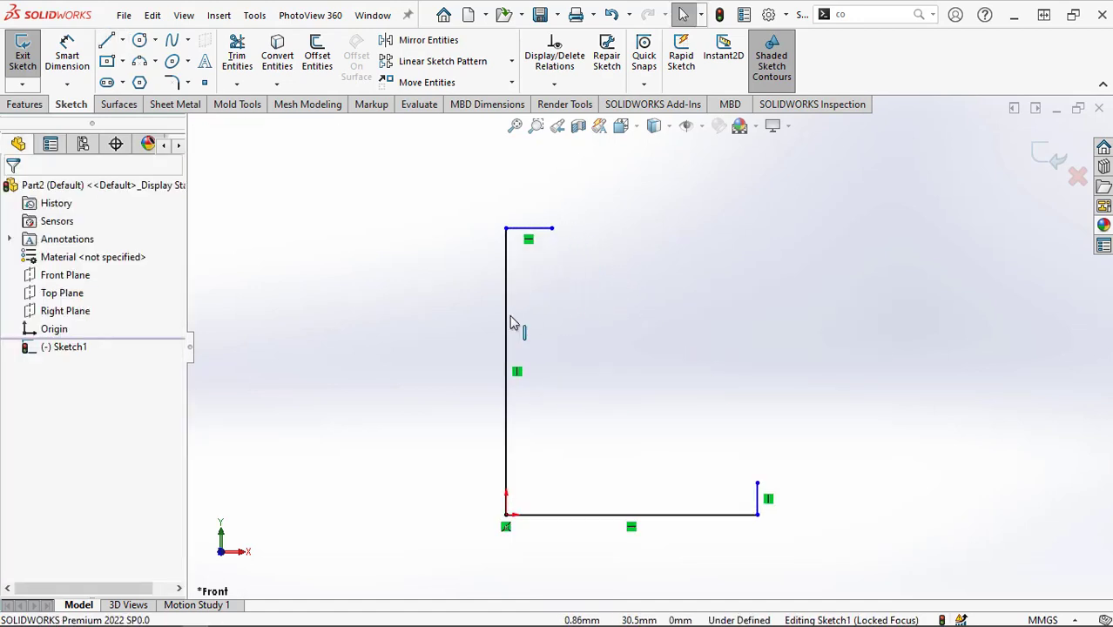
{"action": "left_click", "coordinate": [508, 322]}
{"action": "left_click", "coordinate": [582, 265]}
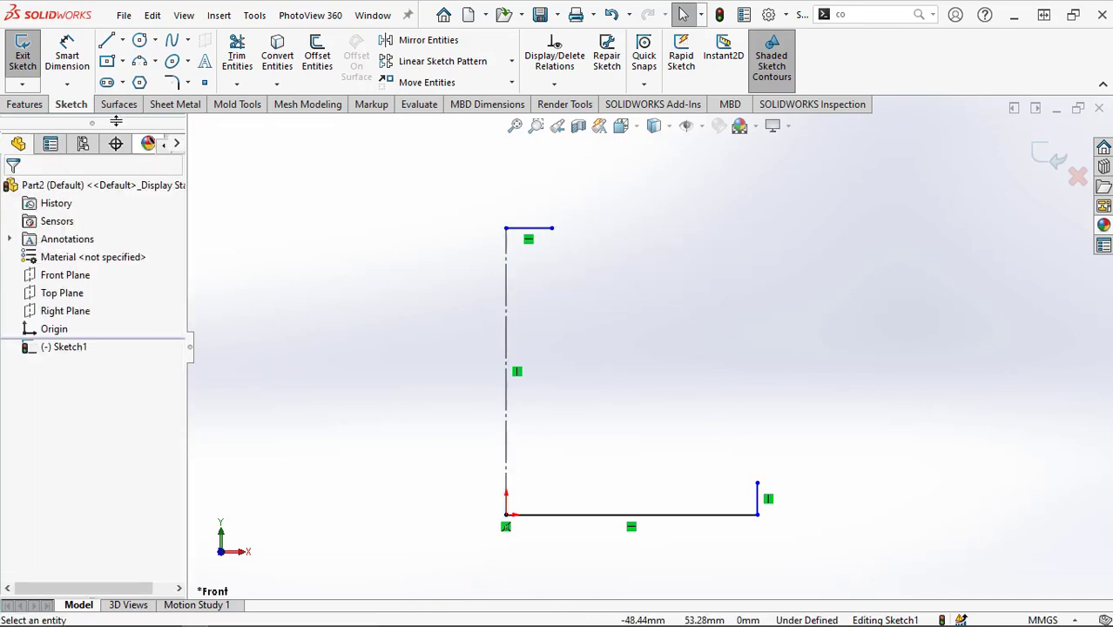
Dimension the vertical construction line to 40 mm and the upper horizontal line to 10 mm.
{"action": "left_click", "coordinate": [67, 54]}
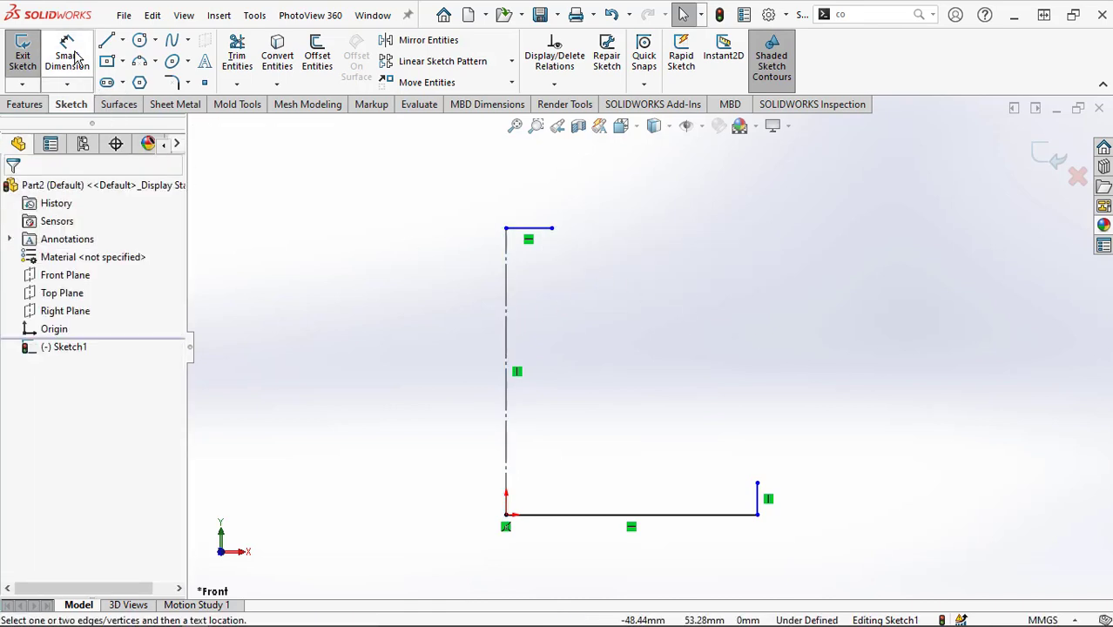
{"action": "left_click", "coordinate": [506, 335]}
{"action": "left_click", "coordinate": [440, 370]}
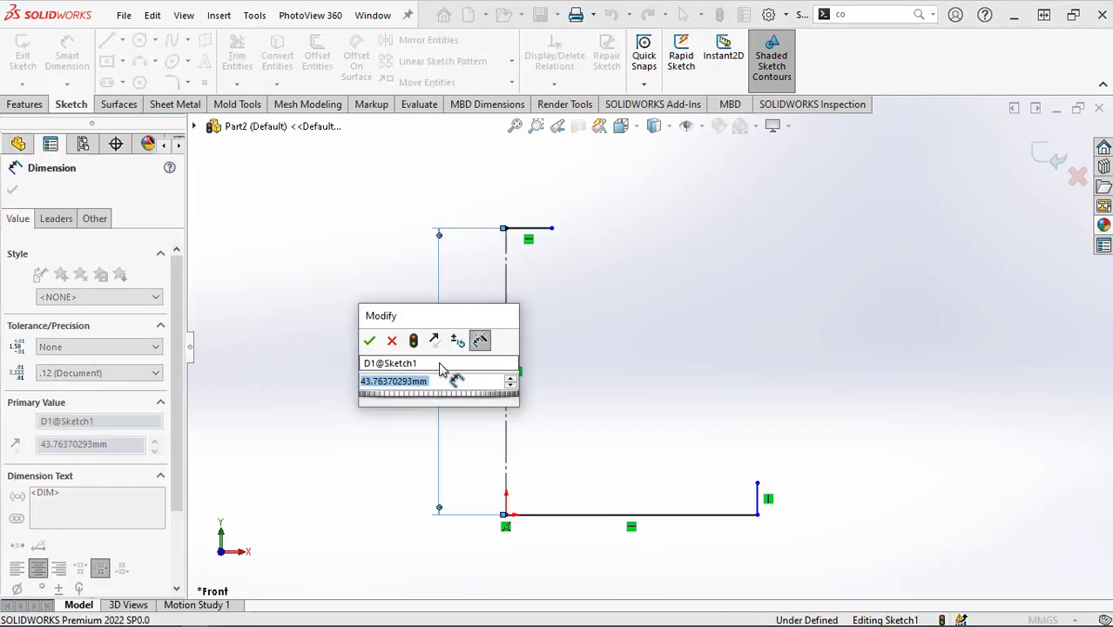
{"action": "type", "text": "40"}
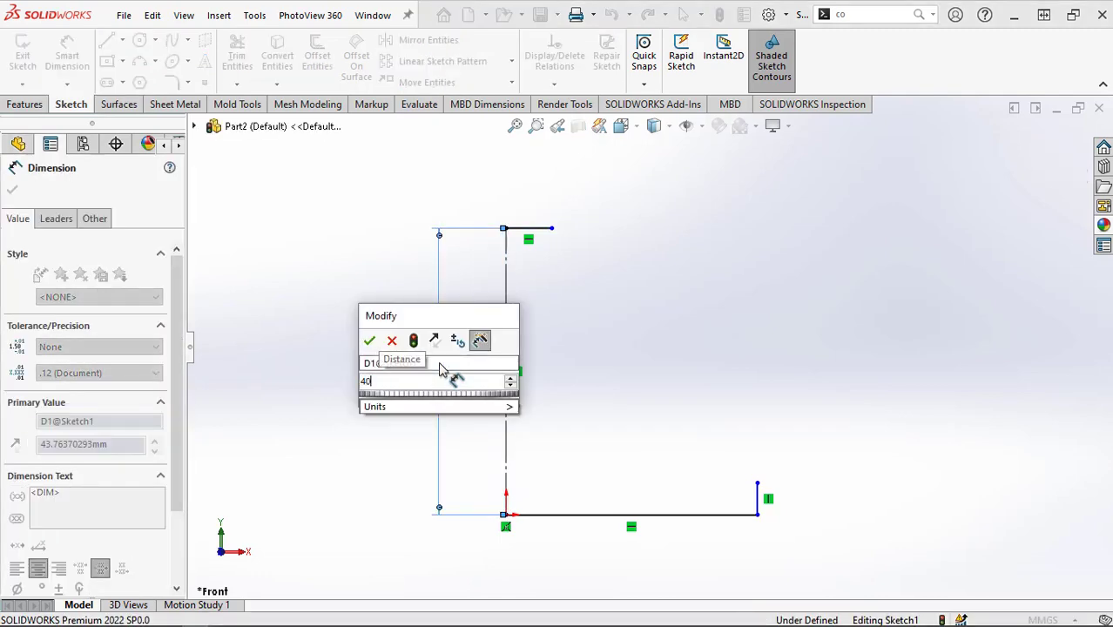
{"action": "left_click", "coordinate": [369, 341]}
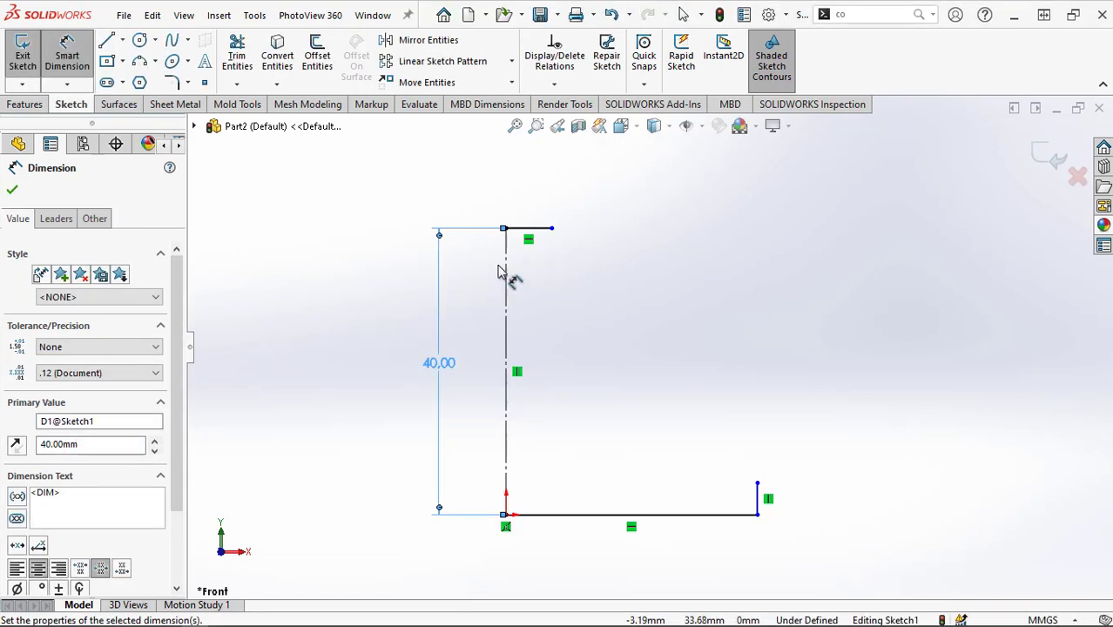
{"action": "left_click", "coordinate": [537, 231]}
{"action": "left_click", "coordinate": [535, 205]}
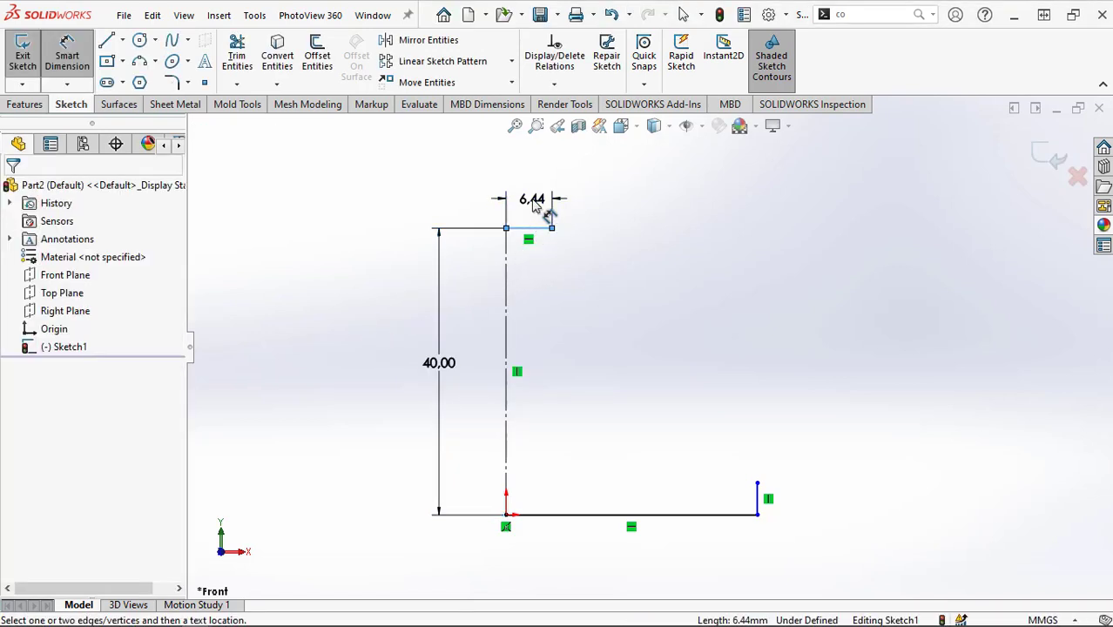
{"action": "type", "text": "10"}
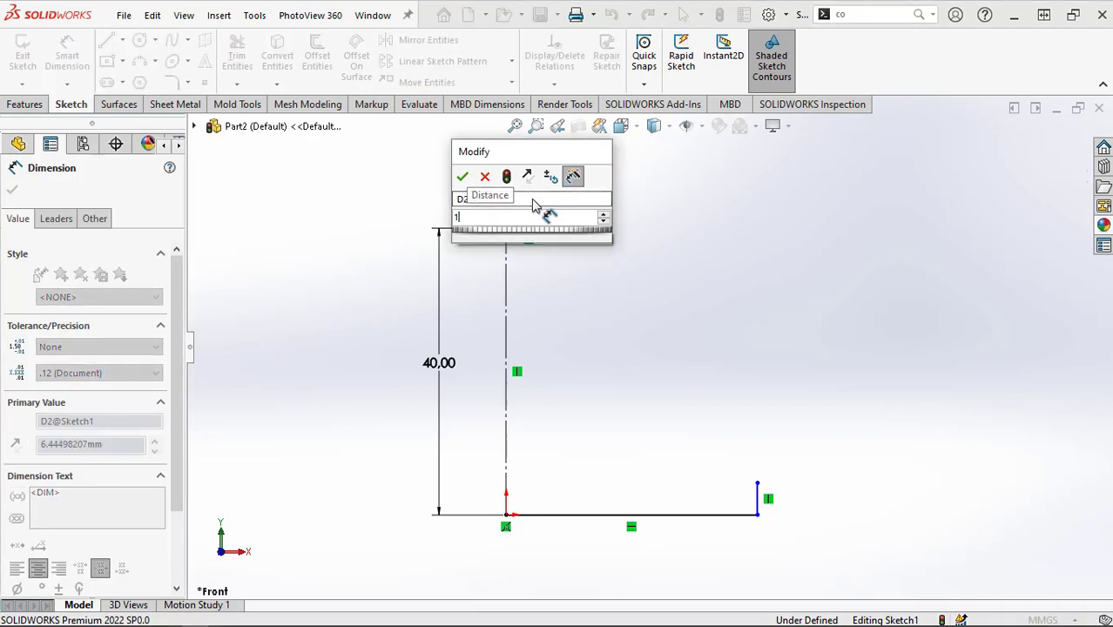
{"action": "left_click", "coordinate": [462, 176]}
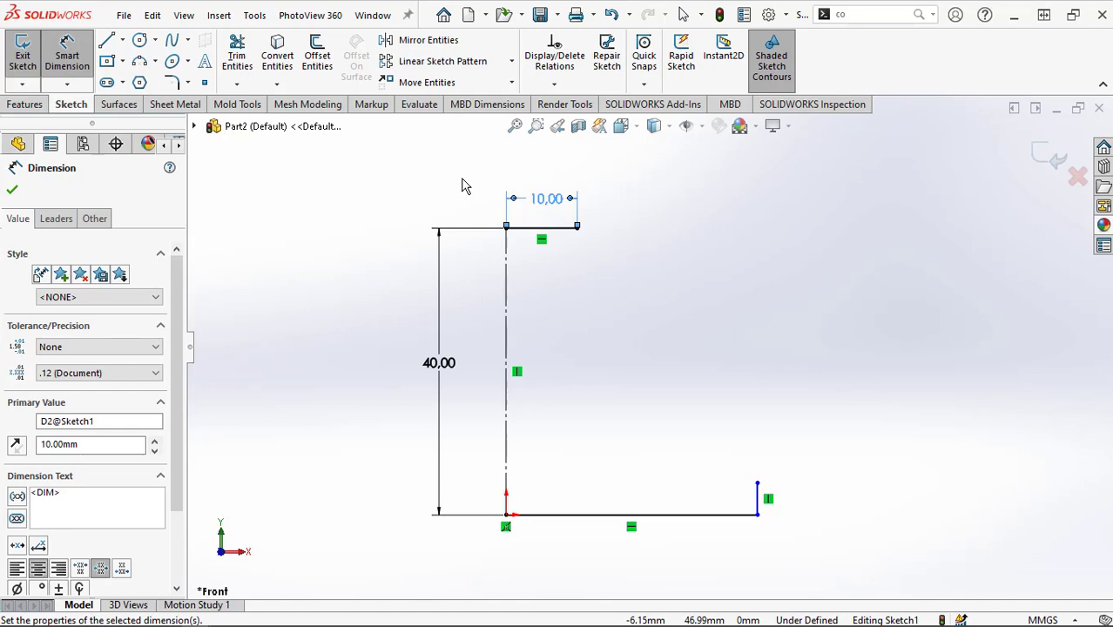
Dimension the horizontal base line to 50 mm and the short vertical line at its outer end to 3 mm.
{"action": "left_click", "coordinate": [669, 516]}
{"action": "left_click", "coordinate": [656, 552]}
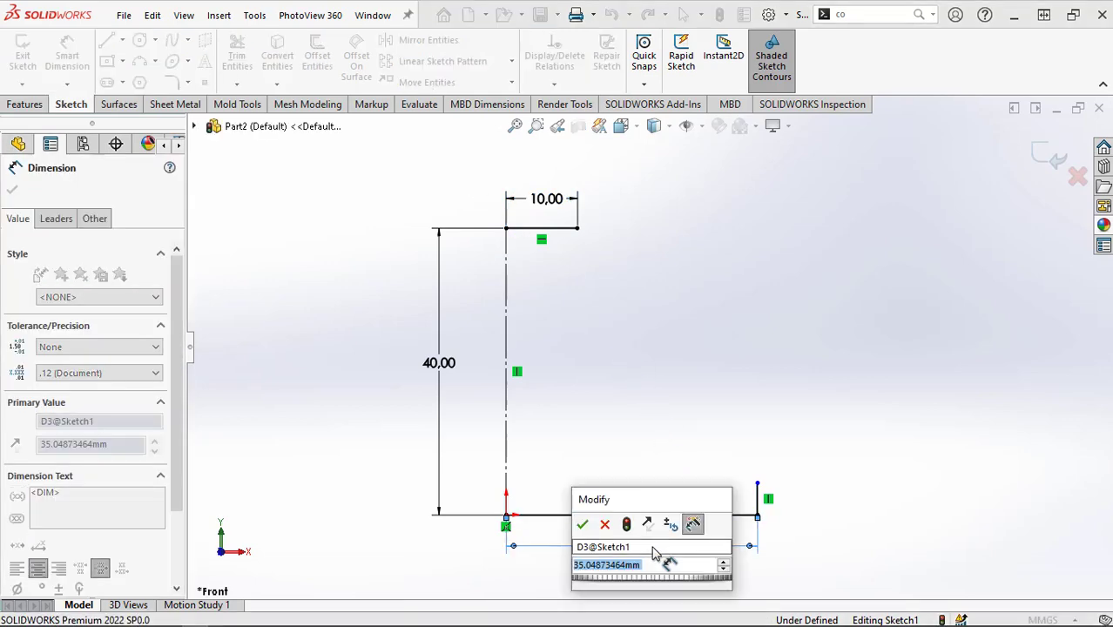
{"action": "type", "text": "50"}
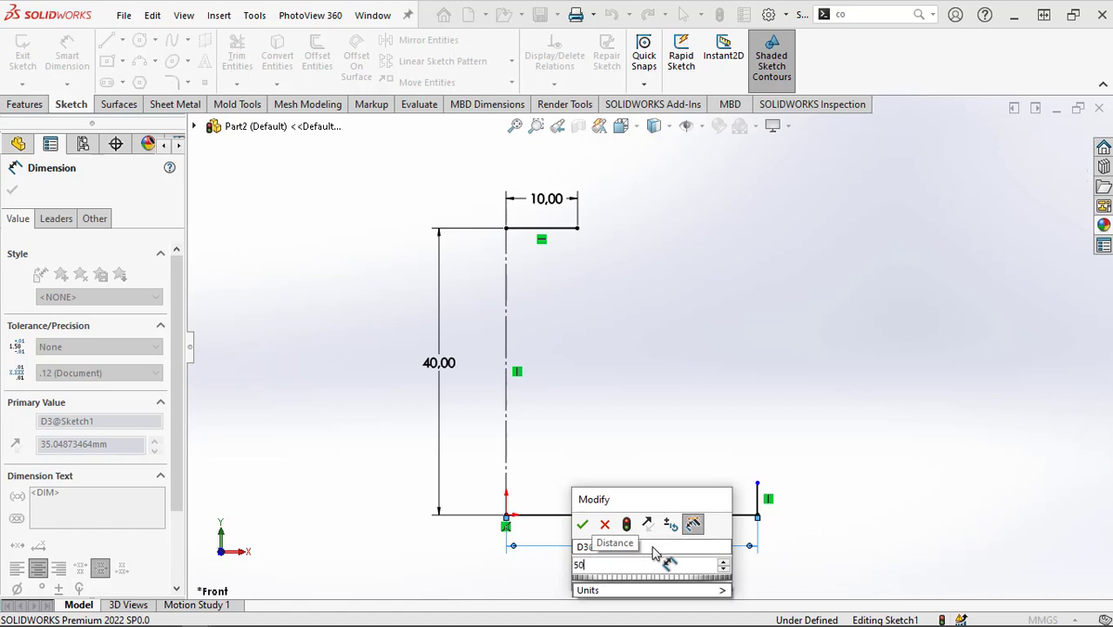
{"action": "left_click", "coordinate": [582, 525]}
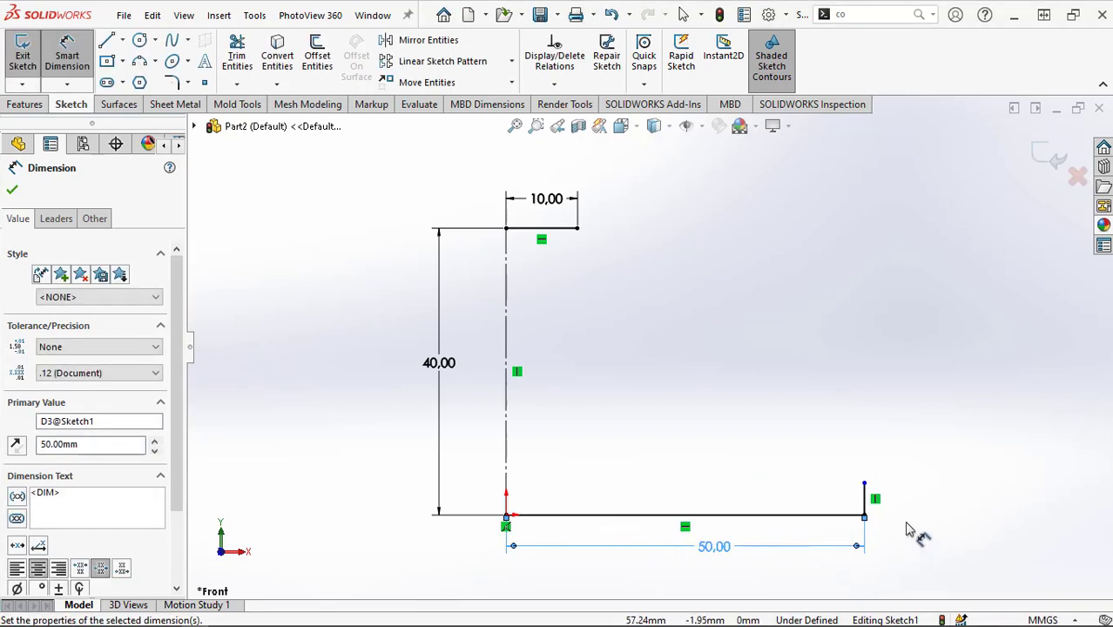
{"action": "left_click", "coordinate": [865, 501]}
{"action": "left_click", "coordinate": [907, 506]}
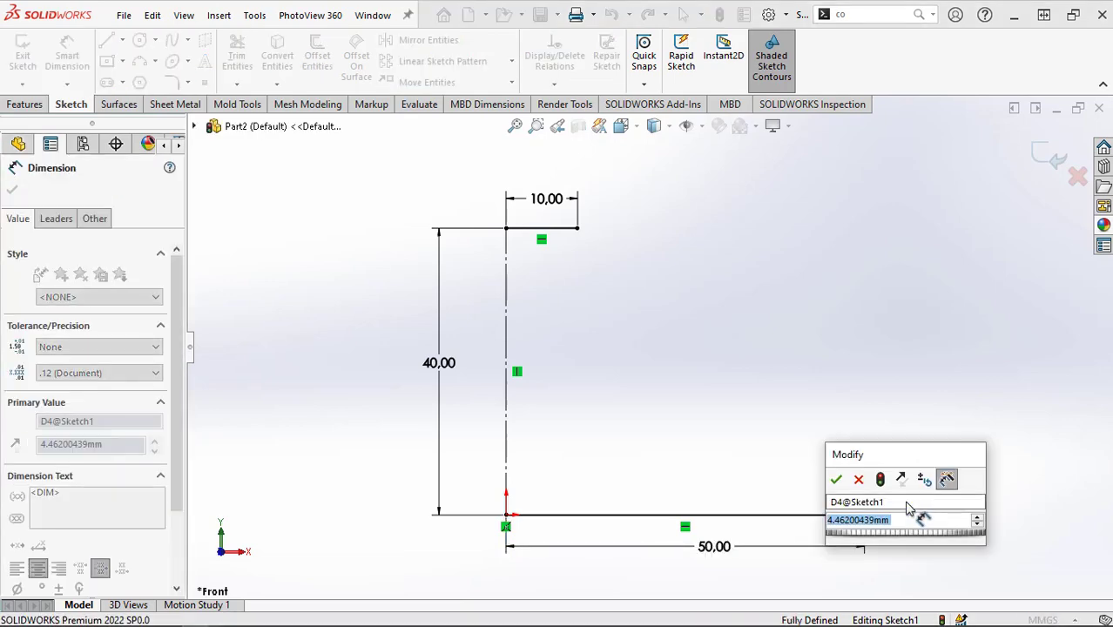
{"action": "type", "text": "3"}
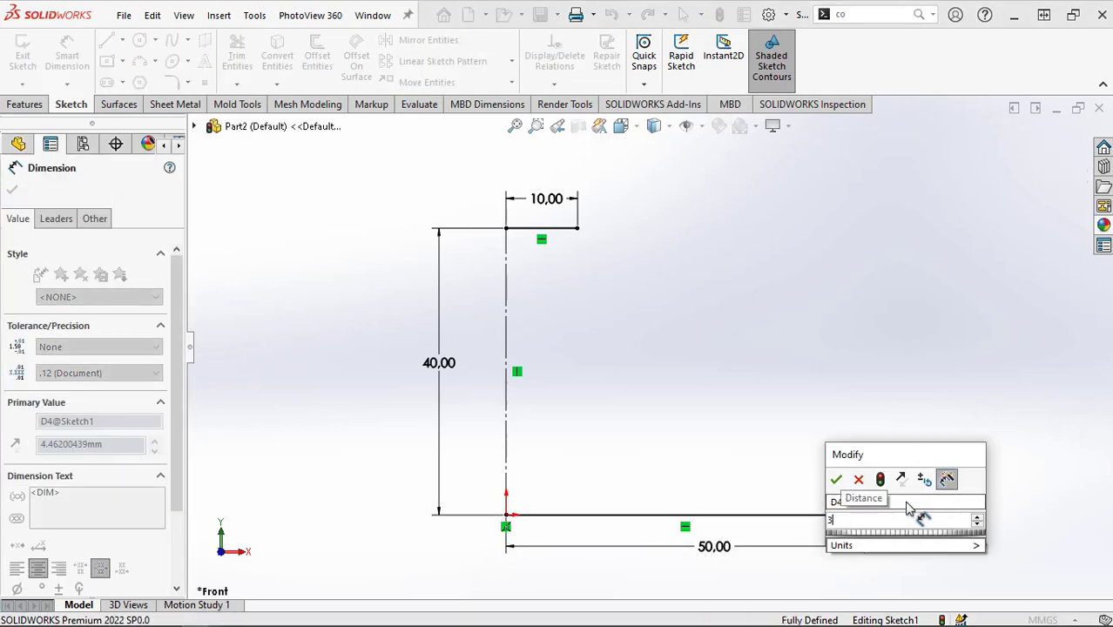
{"action": "left_click", "coordinate": [836, 480]}
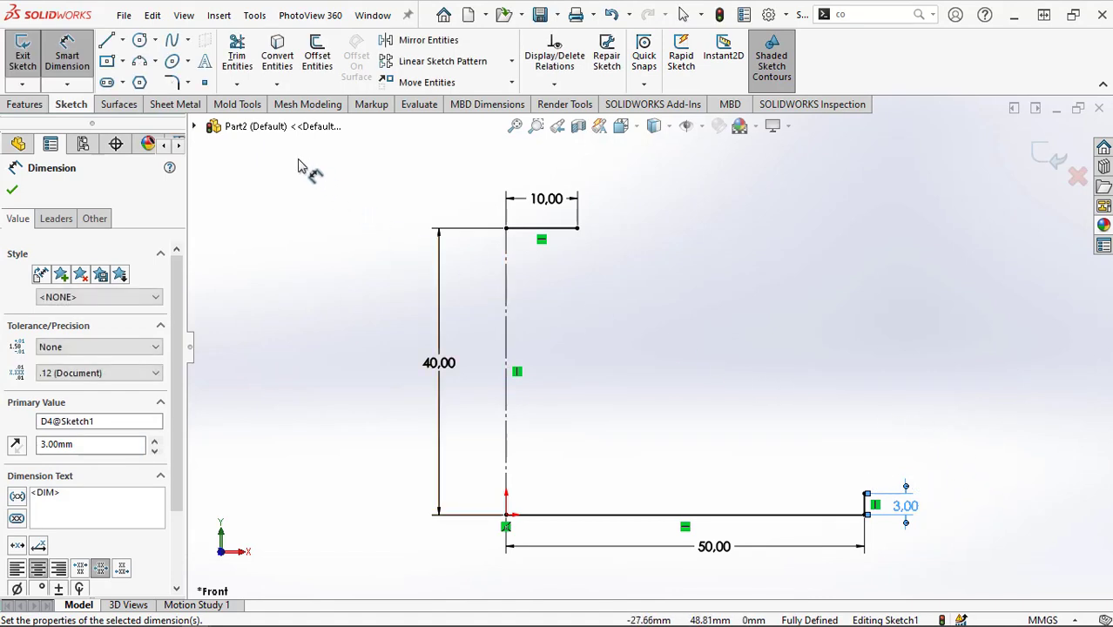
Draw a three-point arc from the free end of the 10 mm line to the upper end of the 3 mm line, bowed inward toward the origin.
{"action": "left_click", "coordinate": [139, 63]}
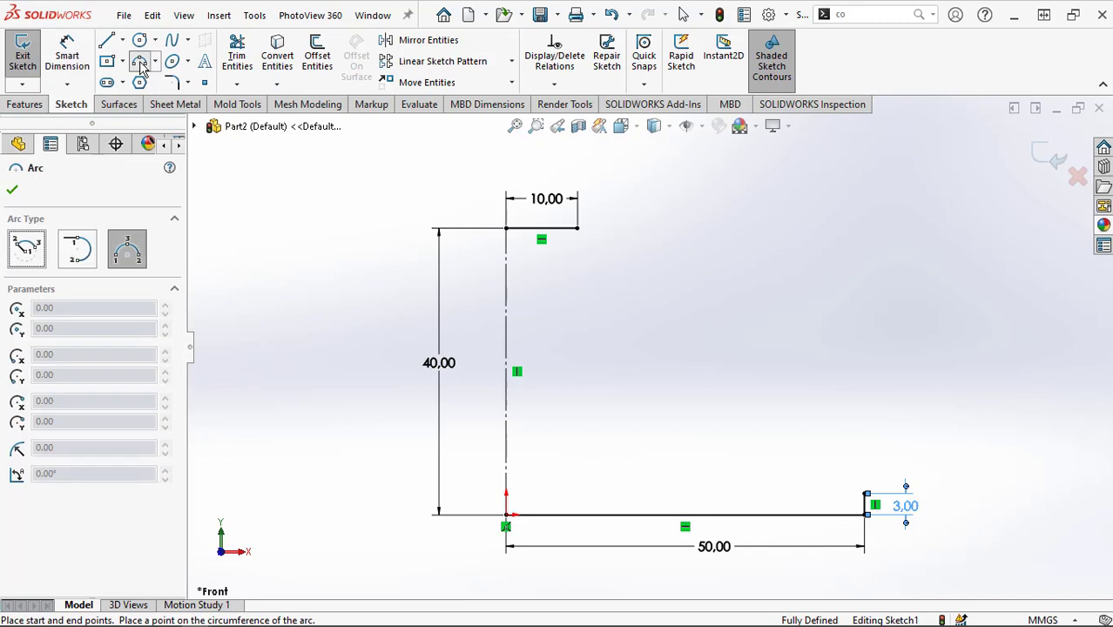
{"action": "left_click", "coordinate": [577, 230]}
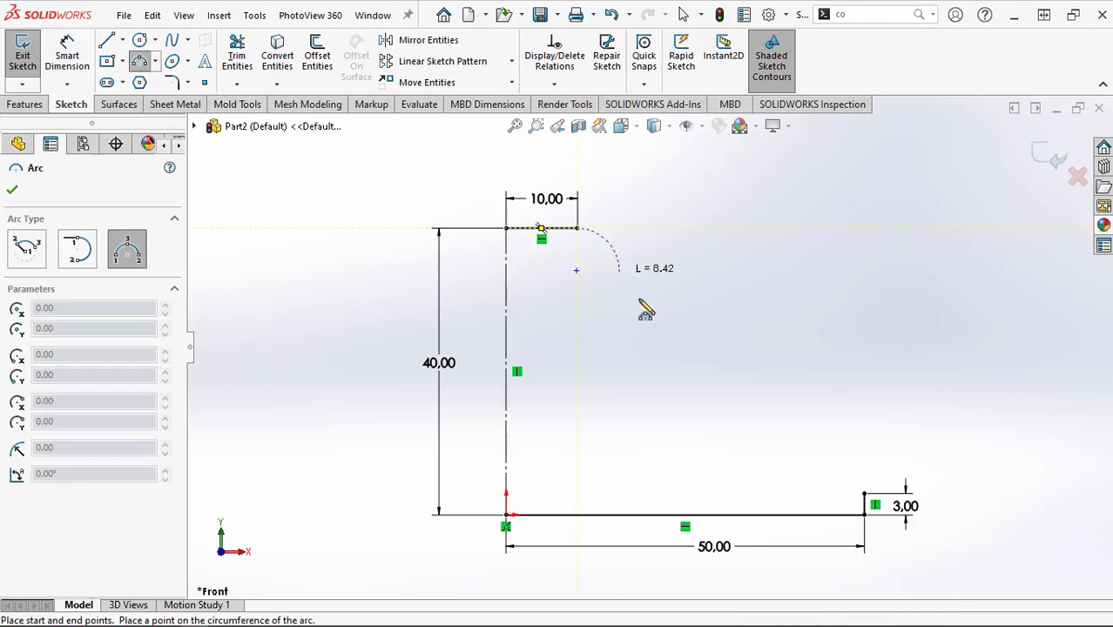
{"action": "left_click", "coordinate": [865, 494]}
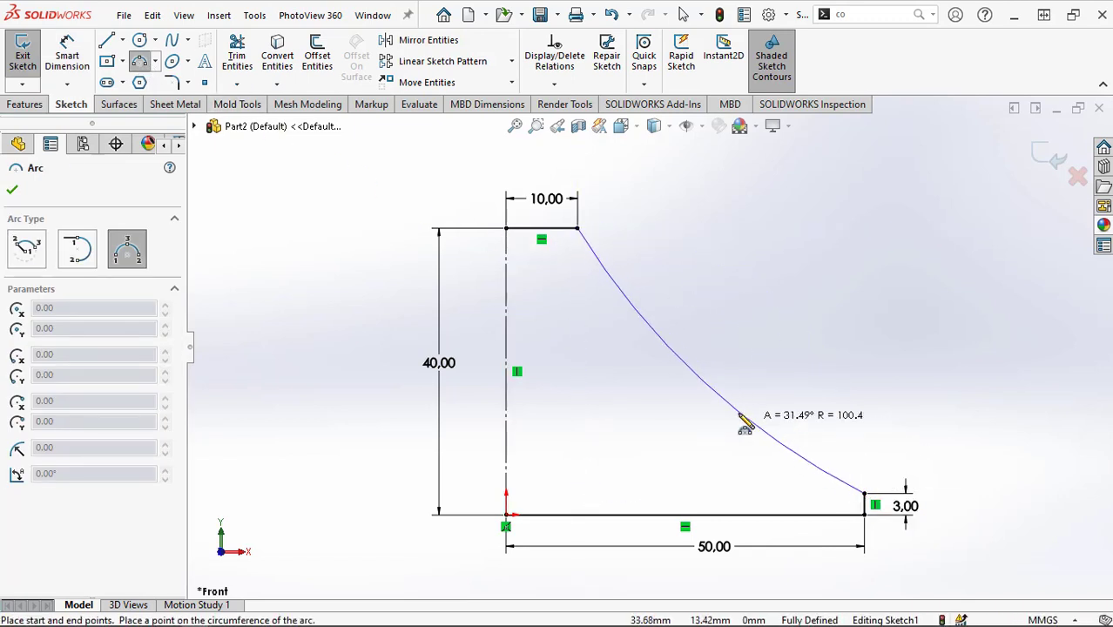
{"action": "left_click", "coordinate": [709, 400]}
{"action": "right_click", "coordinate": [711, 407]}
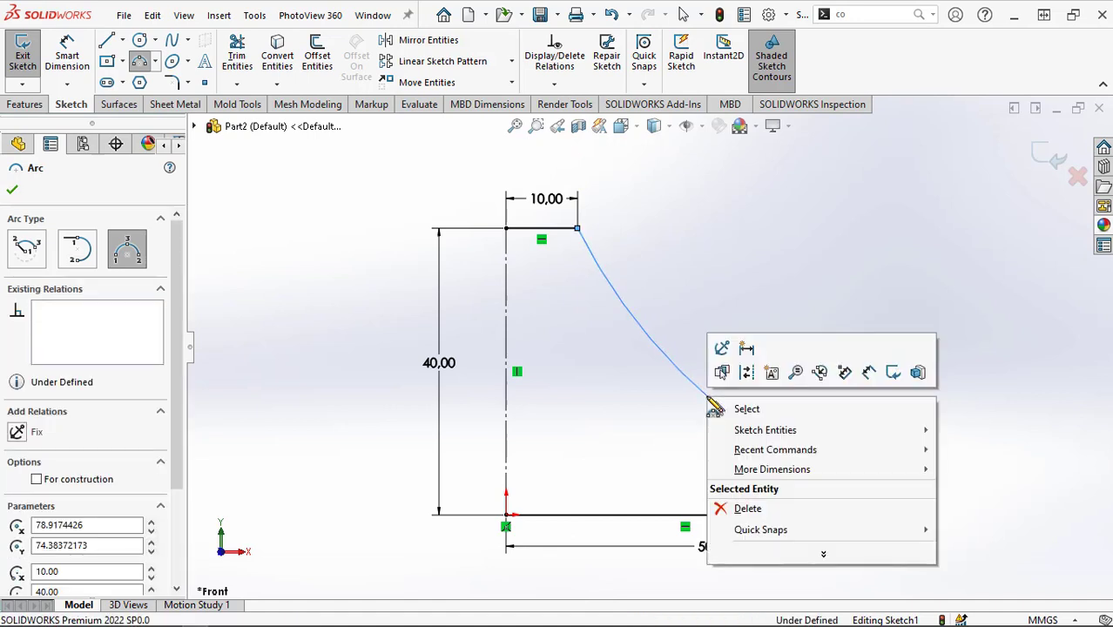
{"action": "left_click", "coordinate": [736, 406]}
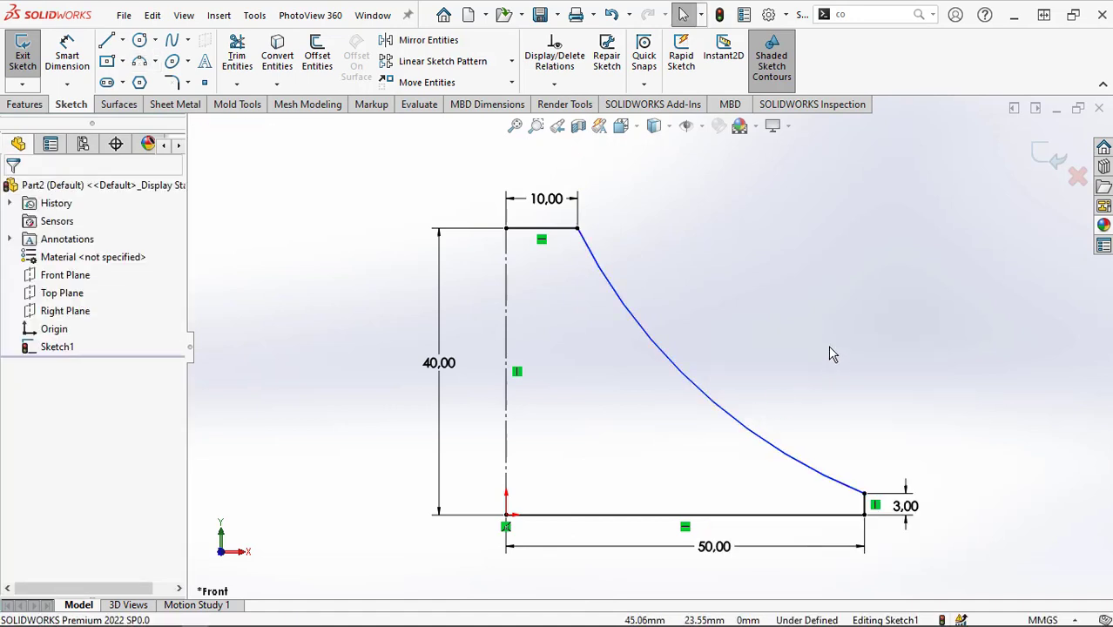
Dimension the radius of the concave arc in the hub profile to 80 mm.
{"action": "left_click", "coordinate": [67, 57]}
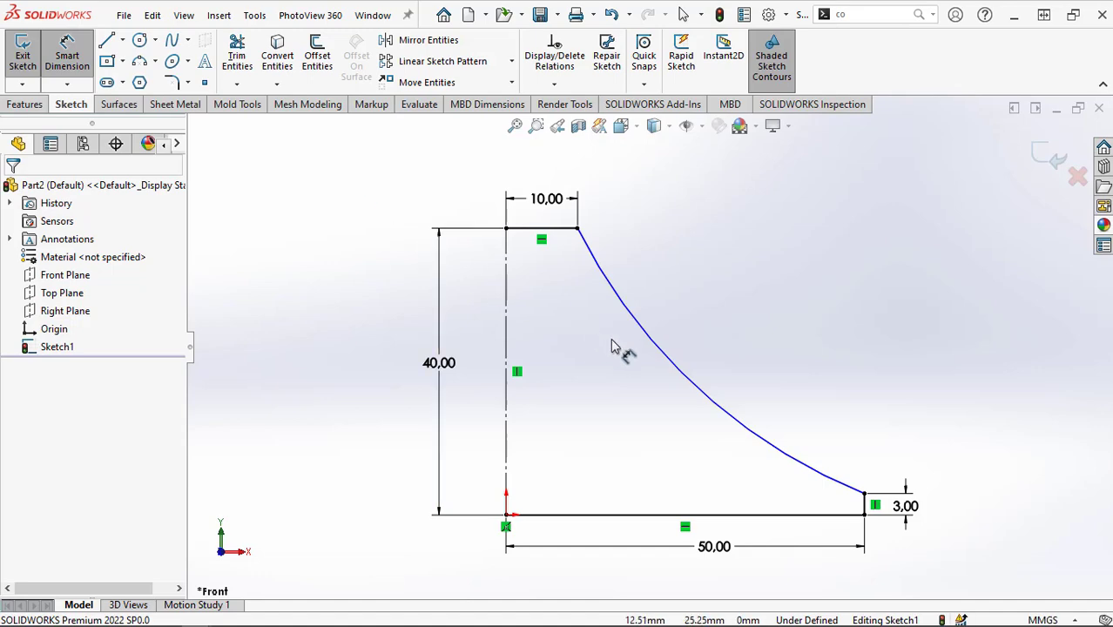
{"action": "left_click", "coordinate": [672, 365]}
{"action": "left_click", "coordinate": [747, 344]}
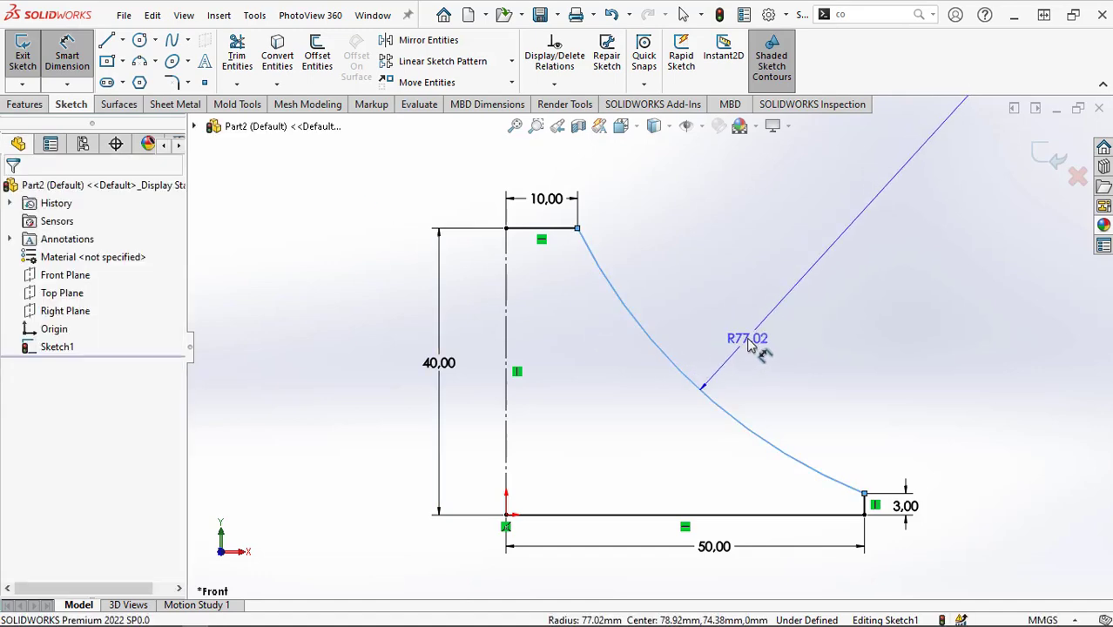
{"action": "type", "text": "80"}
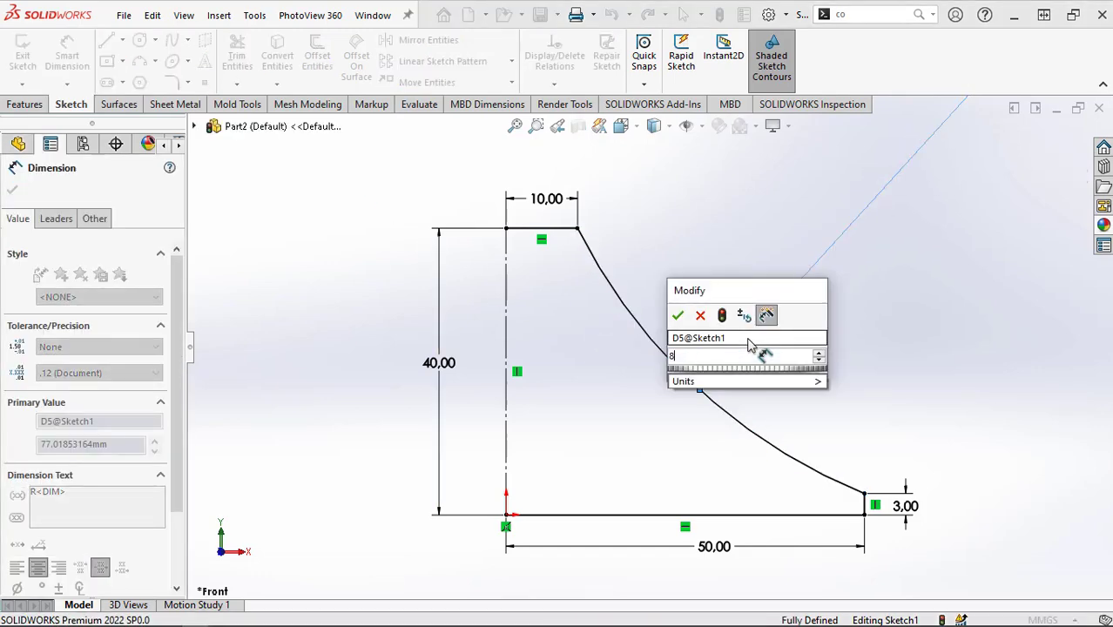
{"action": "left_click", "coordinate": [679, 316]}
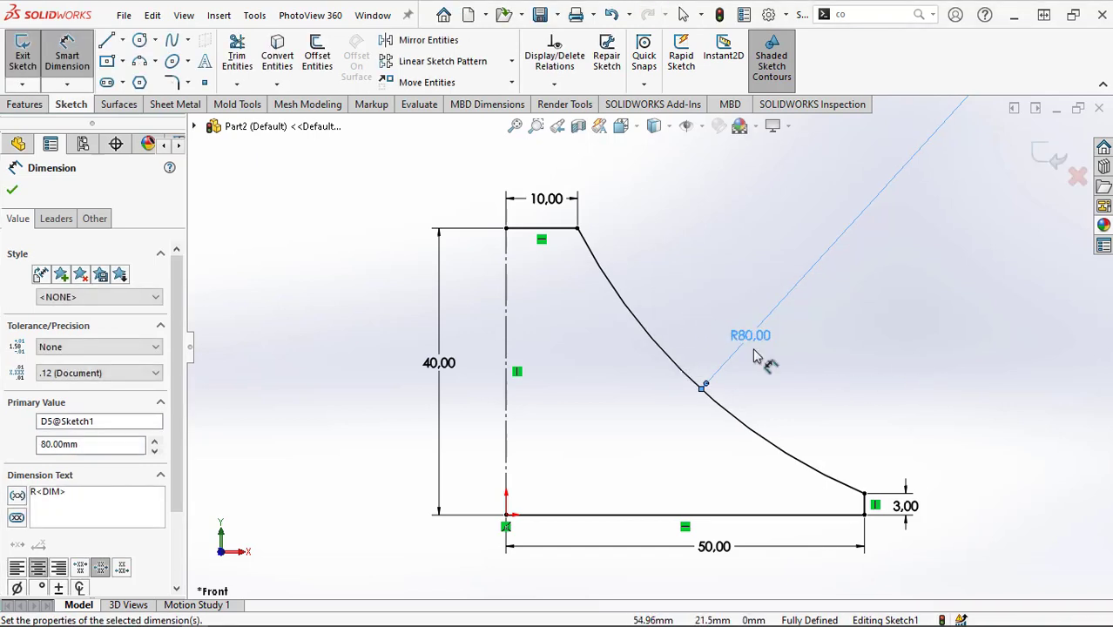
Revolve the hub profile 360 degrees about the vertical construction line as a solid boss.
{"action": "left_click", "coordinate": [26, 104]}
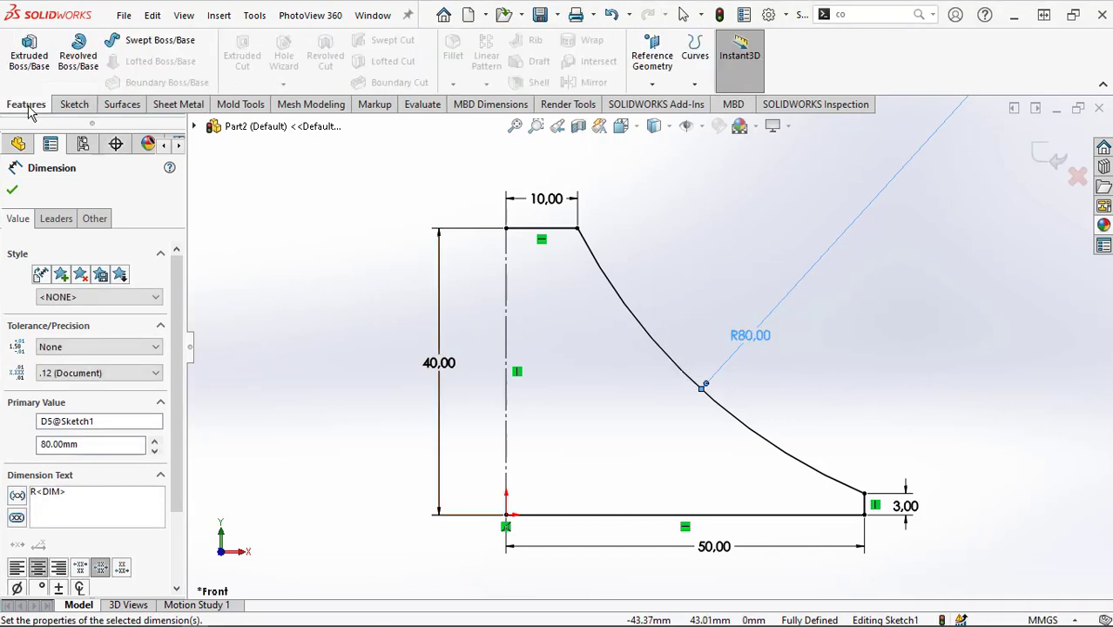
{"action": "left_click", "coordinate": [78, 54]}
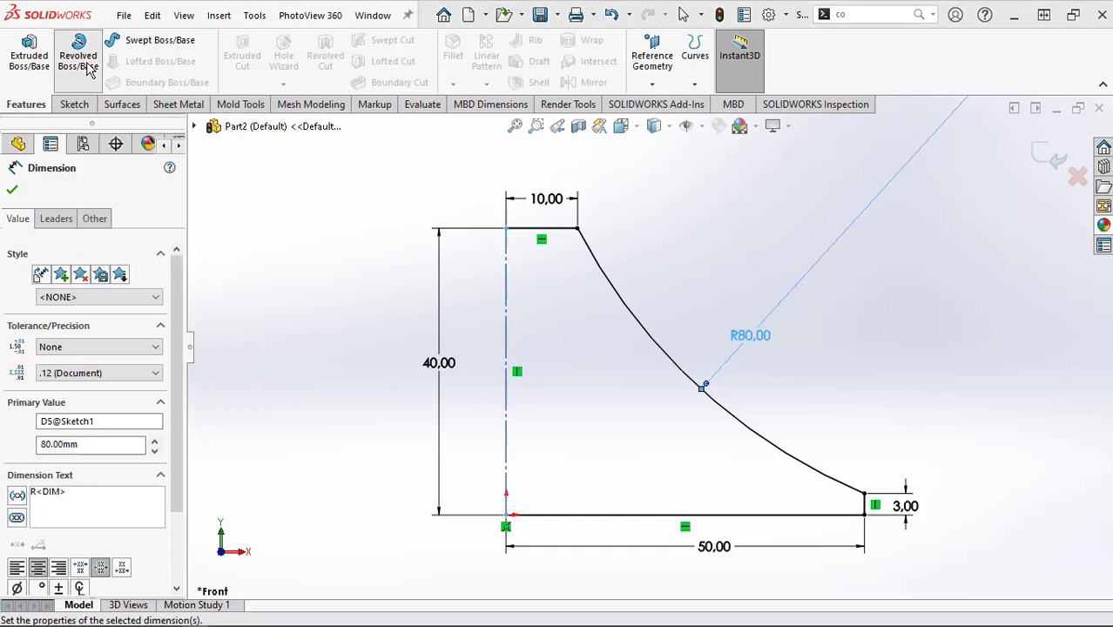
{"action": "left_click", "coordinate": [597, 329]}
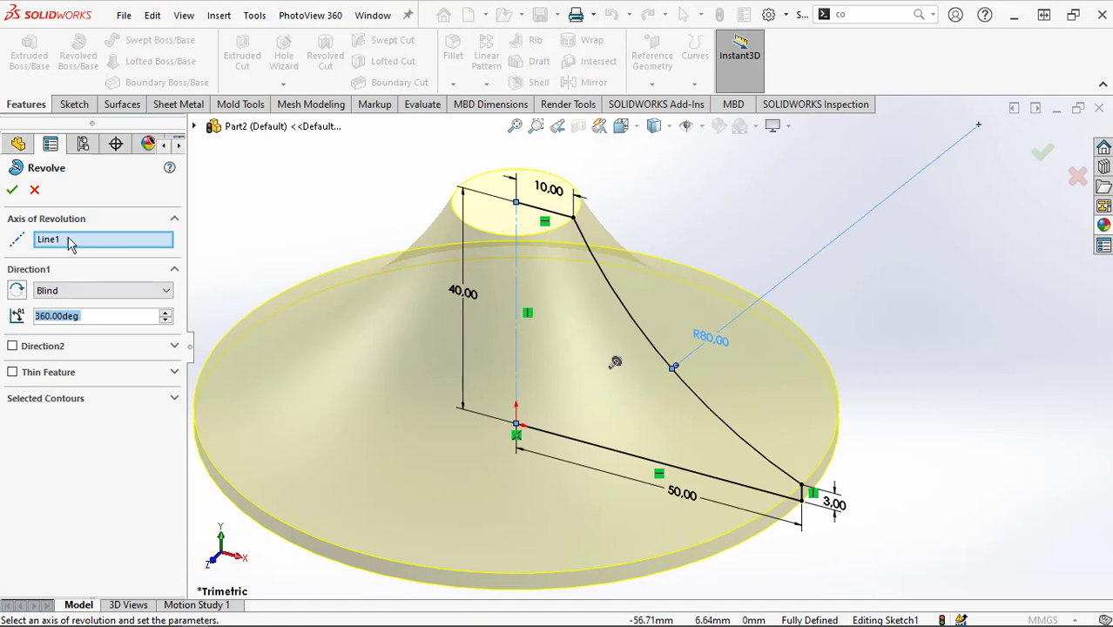
{"action": "left_click", "coordinate": [15, 192]}
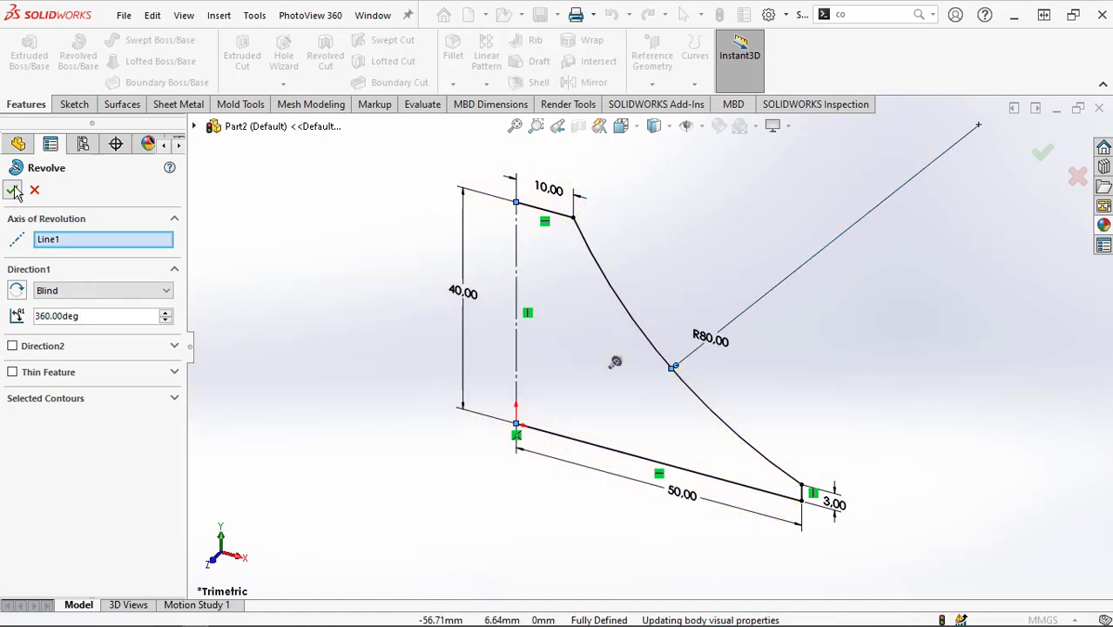
{"action": "key", "text": "f"}
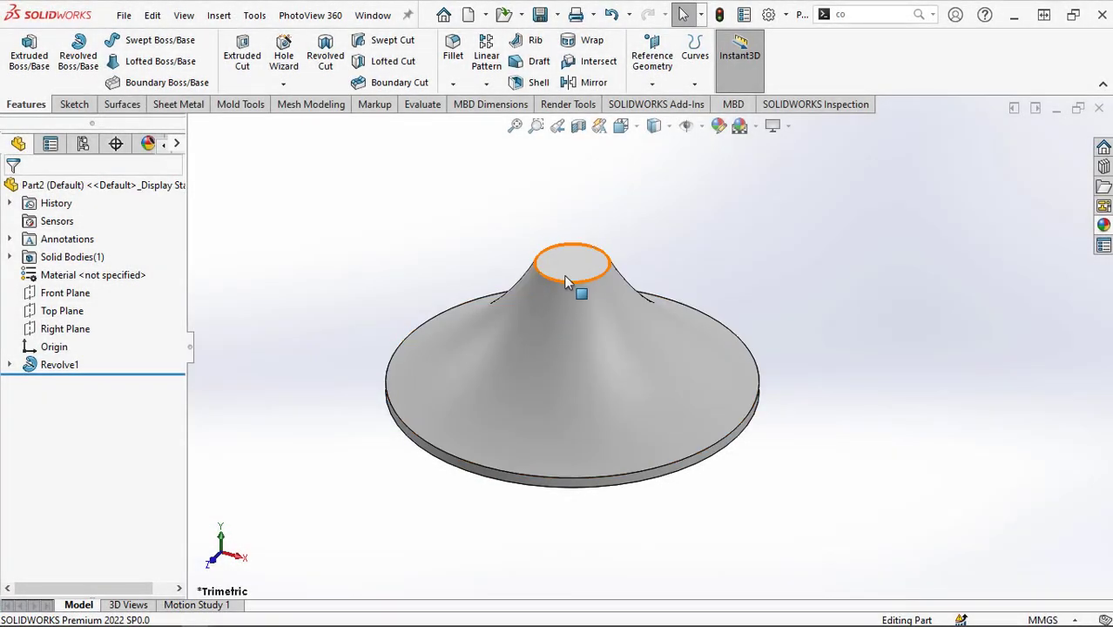
Start a sketch on the hub's small circular top face and convert that face's edge into a sketch circle.
{"action": "left_click", "coordinate": [570, 261]}
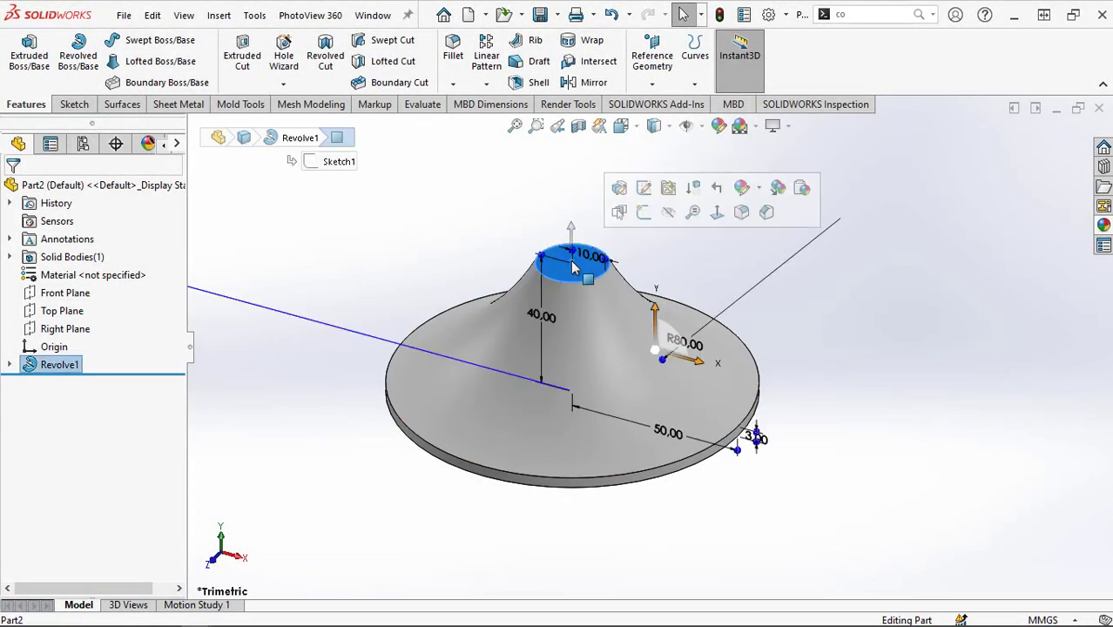
{"action": "left_click", "coordinate": [643, 212]}
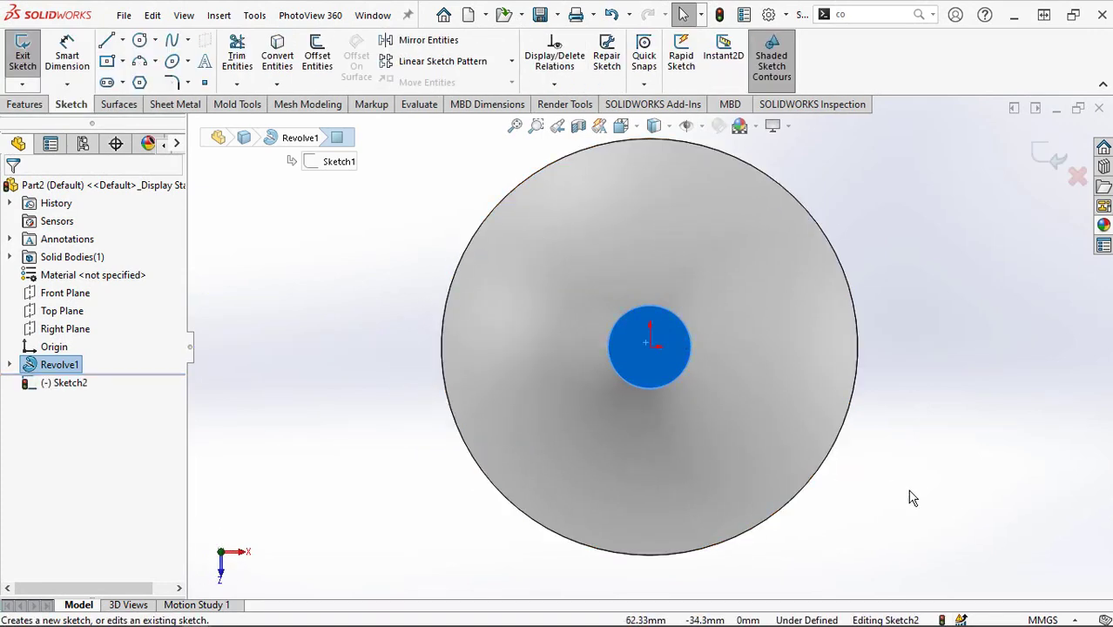
{"action": "left_click", "coordinate": [283, 66]}
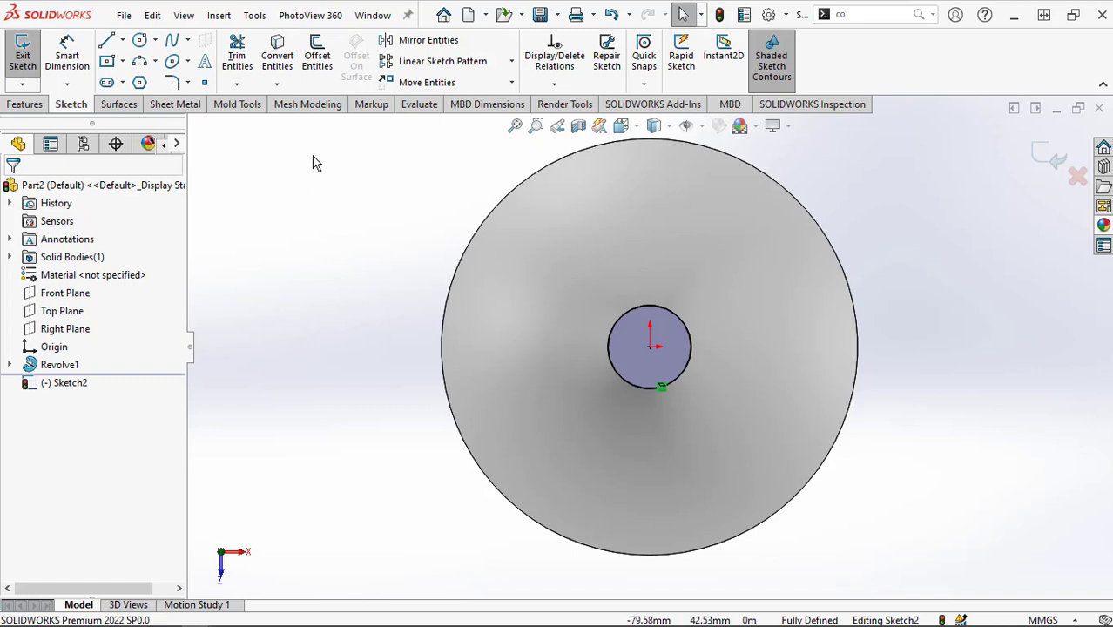
Offset the converted circle inward by 3 mm with the direction reversed.
{"action": "left_click", "coordinate": [317, 57]}
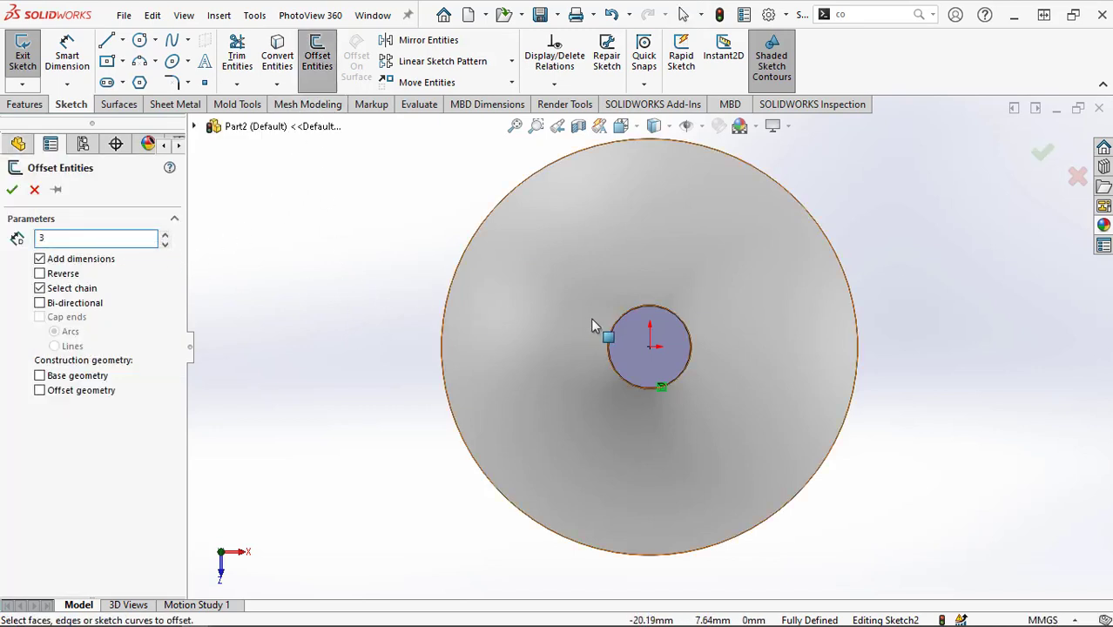
{"action": "left_click", "coordinate": [613, 331]}
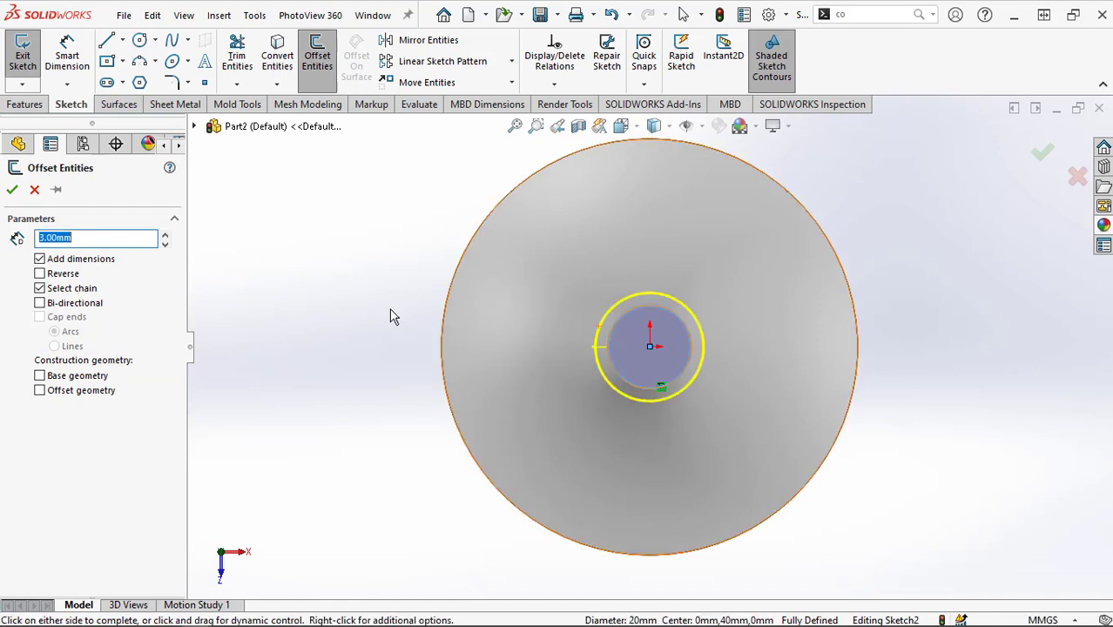
{"action": "left_click", "coordinate": [40, 274]}
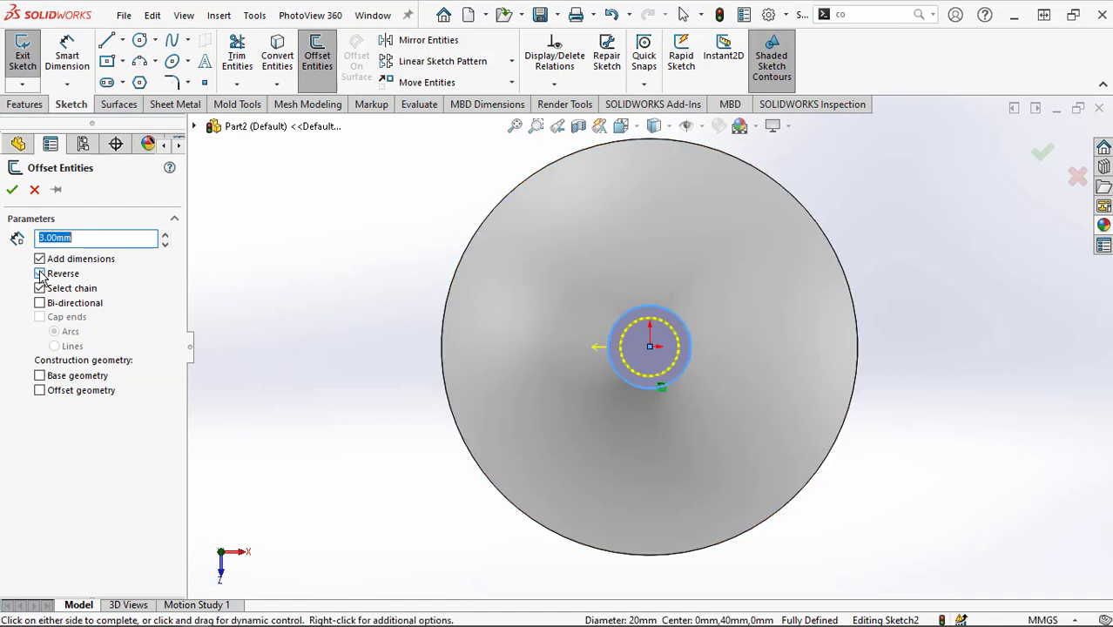
{"action": "left_click", "coordinate": [12, 191]}
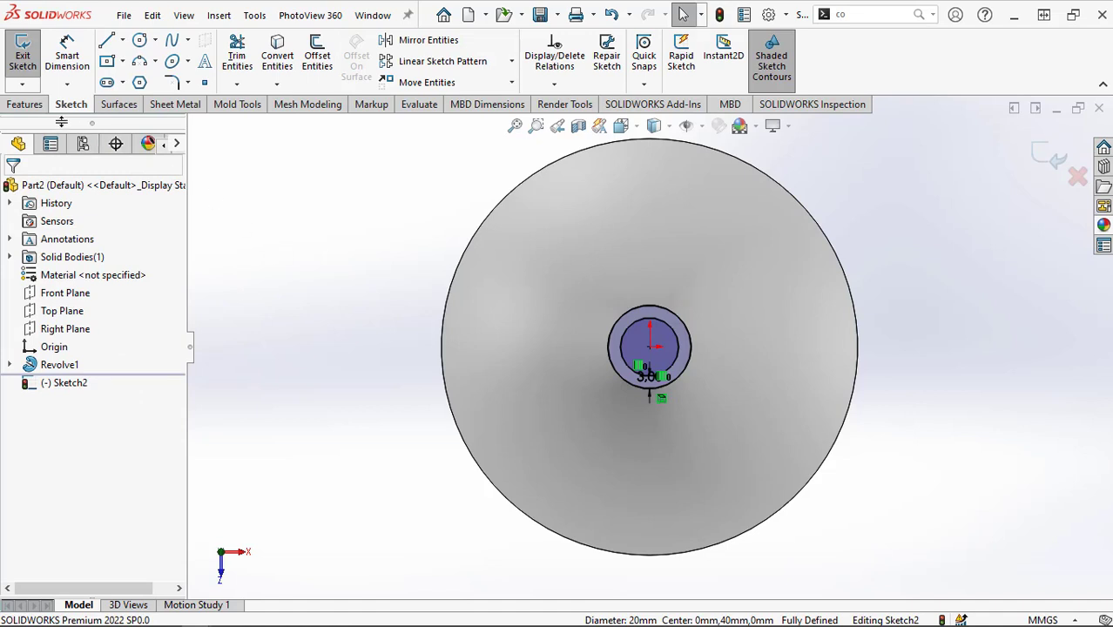
Cut-extrude the inner circle 80 mm blind down through the hub as a central bore.
{"action": "left_click", "coordinate": [26, 108]}
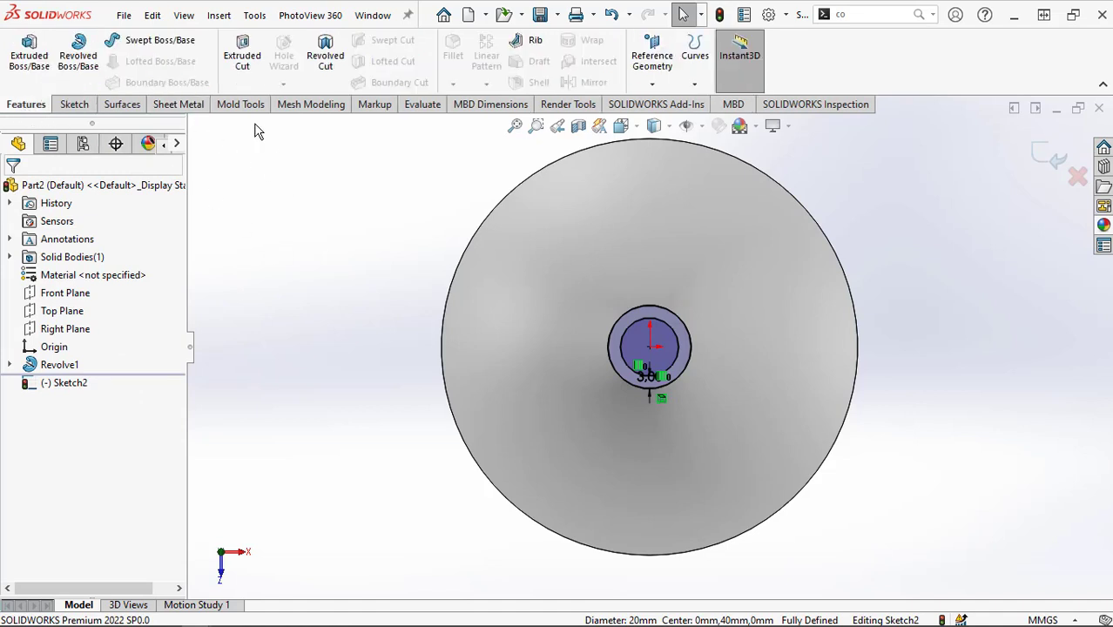
{"action": "left_click", "coordinate": [242, 55]}
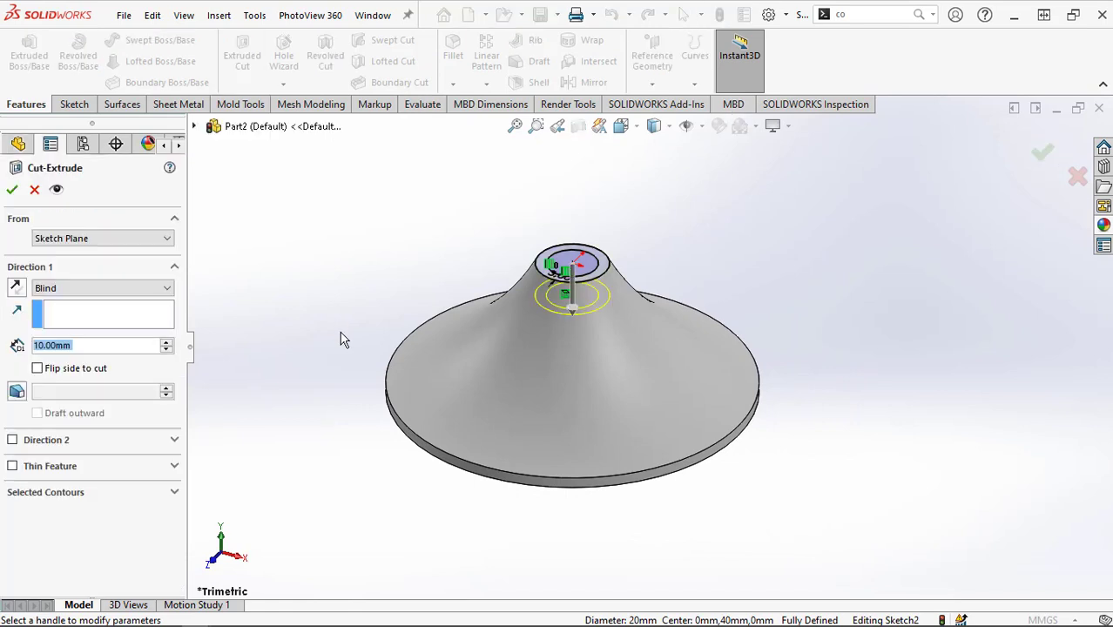
{"action": "left_click_drag", "start_coordinate": [579, 323], "coordinate": [592, 534]}
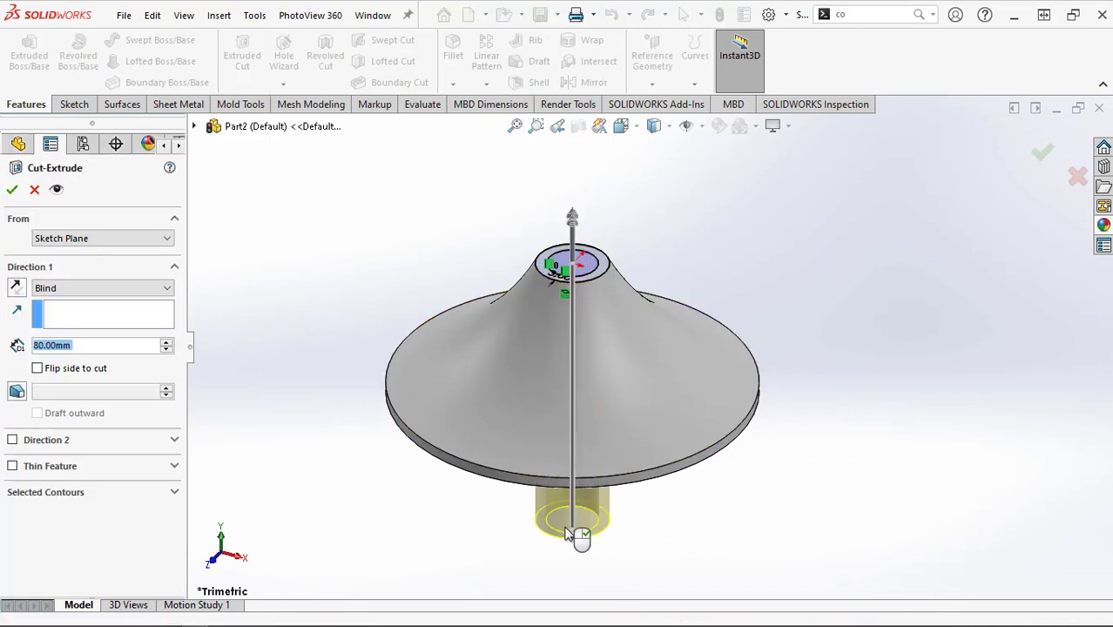
{"action": "left_click", "coordinate": [592, 267]}
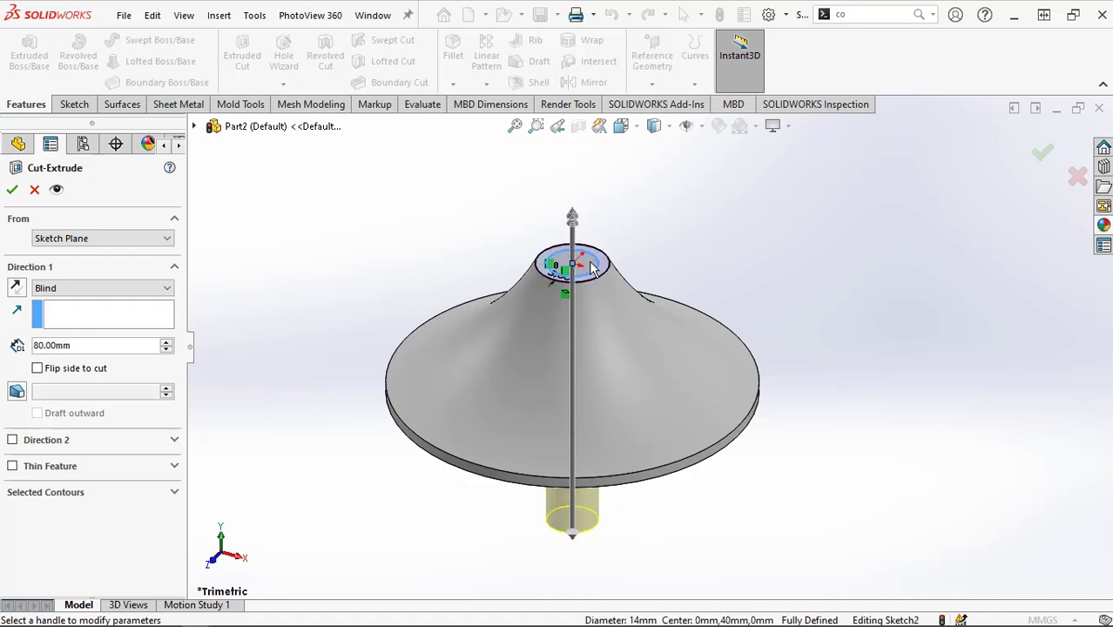
{"action": "left_click", "coordinate": [13, 190]}
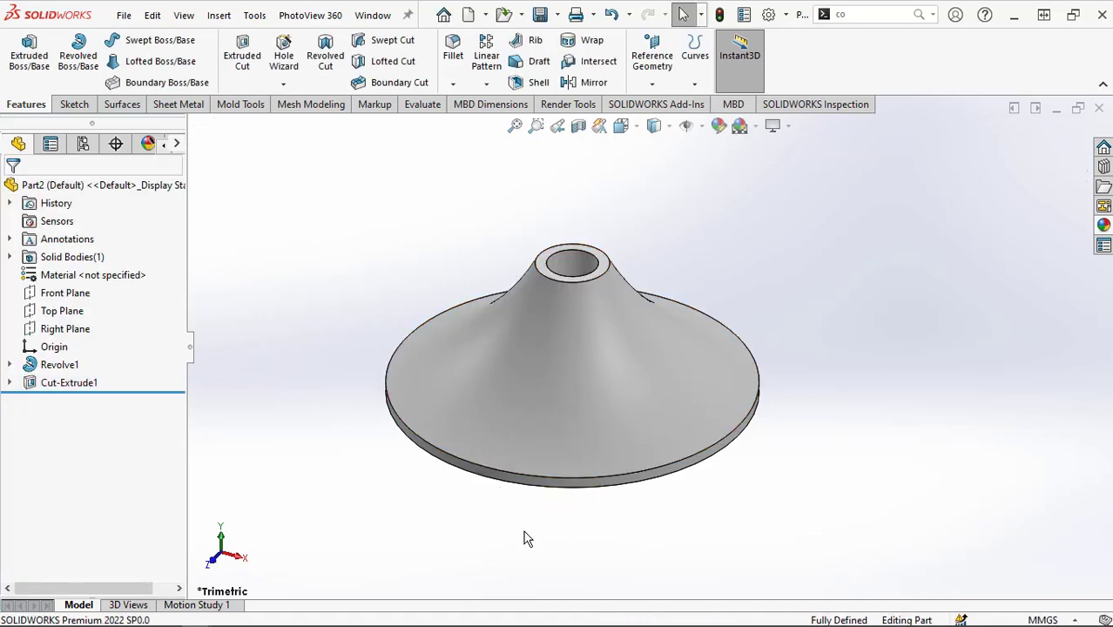
Start a sketch on the hub's annular top face and draw a horizontal line about 9 mm long outward from its outer edge.
{"action": "middle_click_drag", "start_coordinate": [529, 543], "coordinate": [575, 561]}
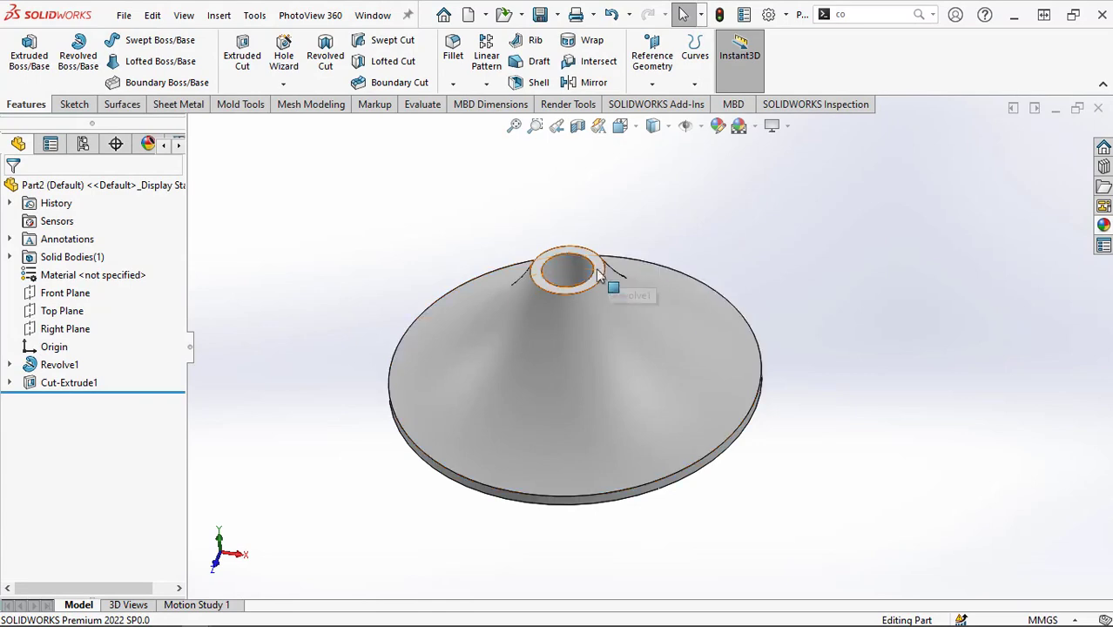
{"action": "left_click", "coordinate": [596, 280]}
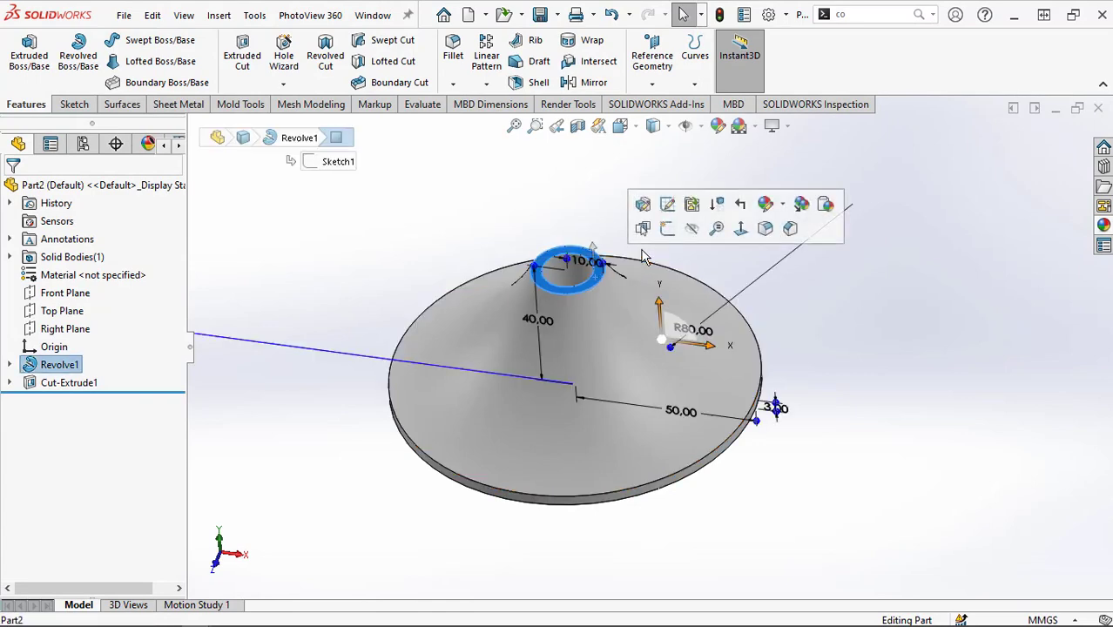
{"action": "left_click", "coordinate": [669, 232]}
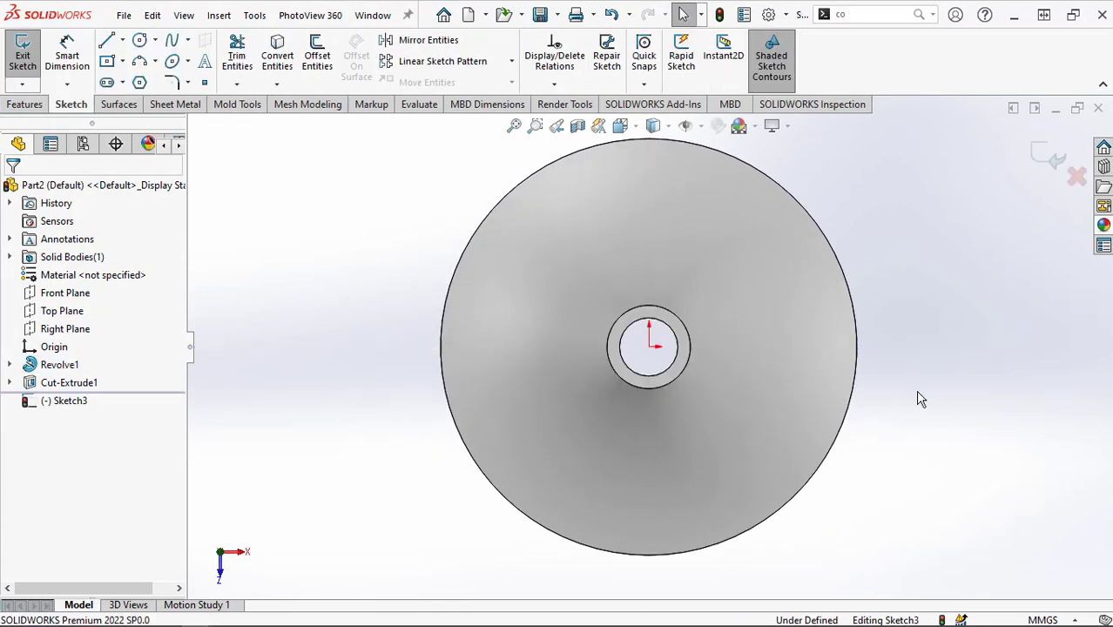
{"action": "left_click", "coordinate": [108, 43]}
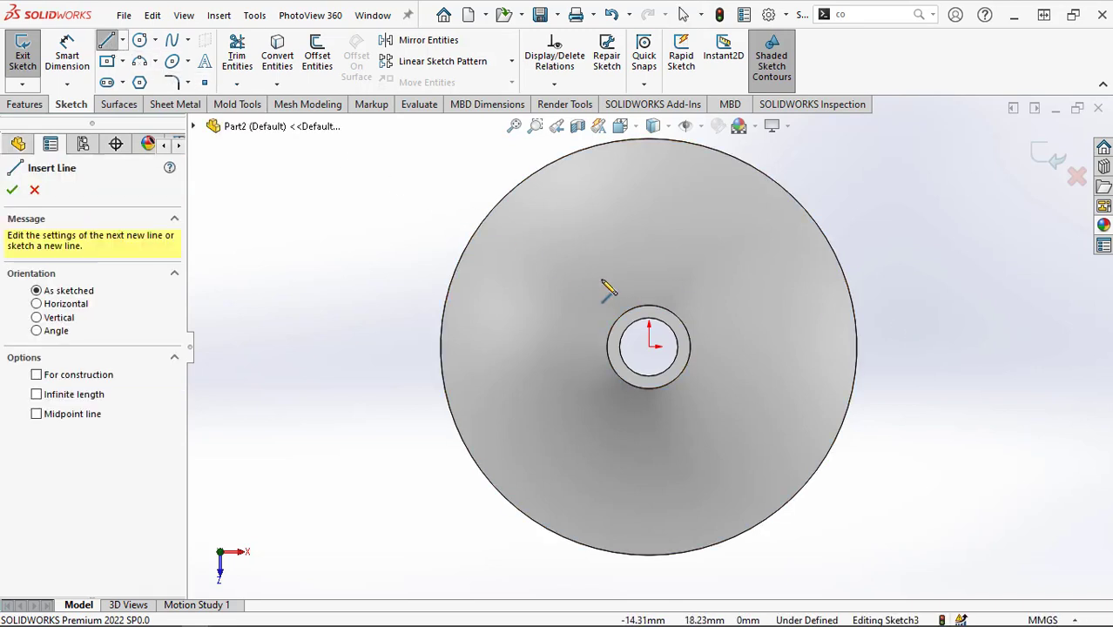
{"action": "left_click", "coordinate": [690, 347]}
{"action": "double_click", "coordinate": [728, 348]}
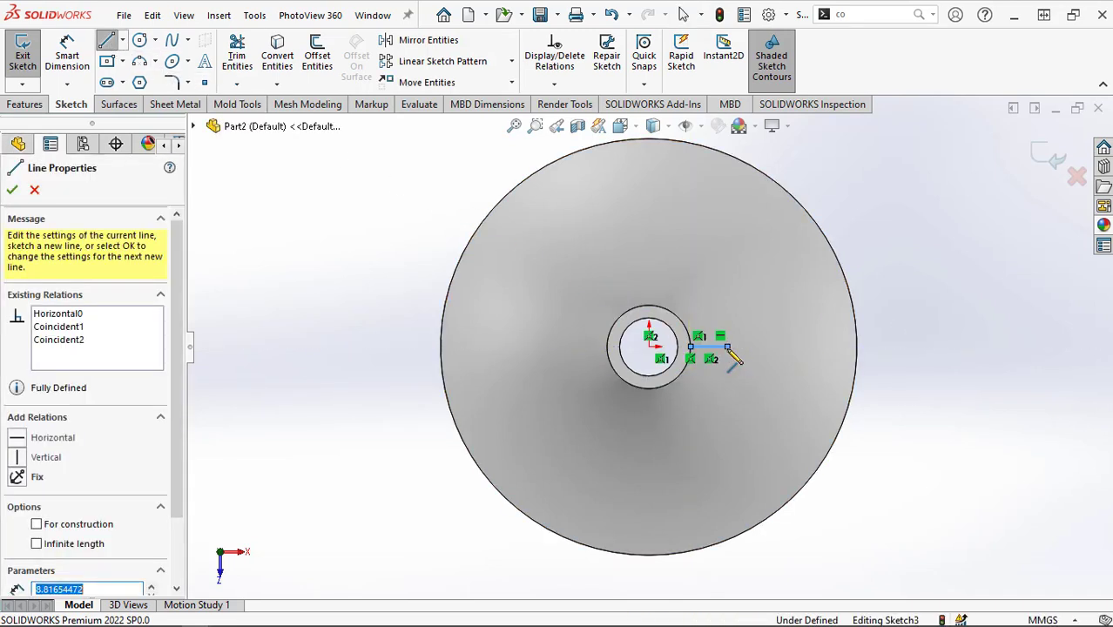
Draw a line from the origin to the disc's outer rim, sloping about 22 degrees below the short horizontal line.
{"action": "left_click", "coordinate": [648, 347]}
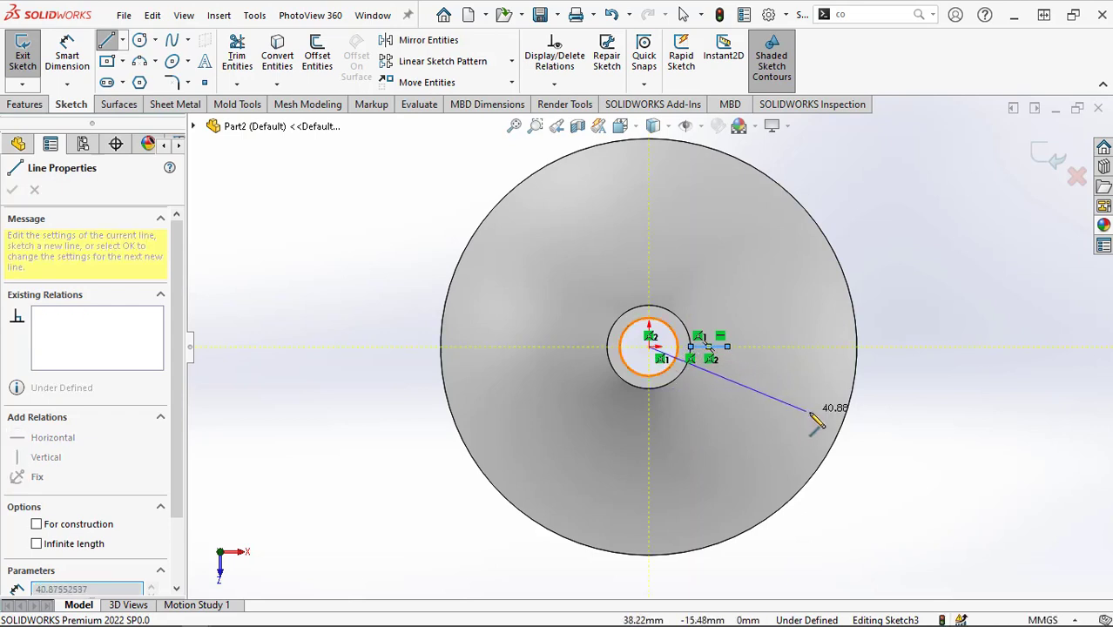
{"action": "double_click", "coordinate": [841, 421]}
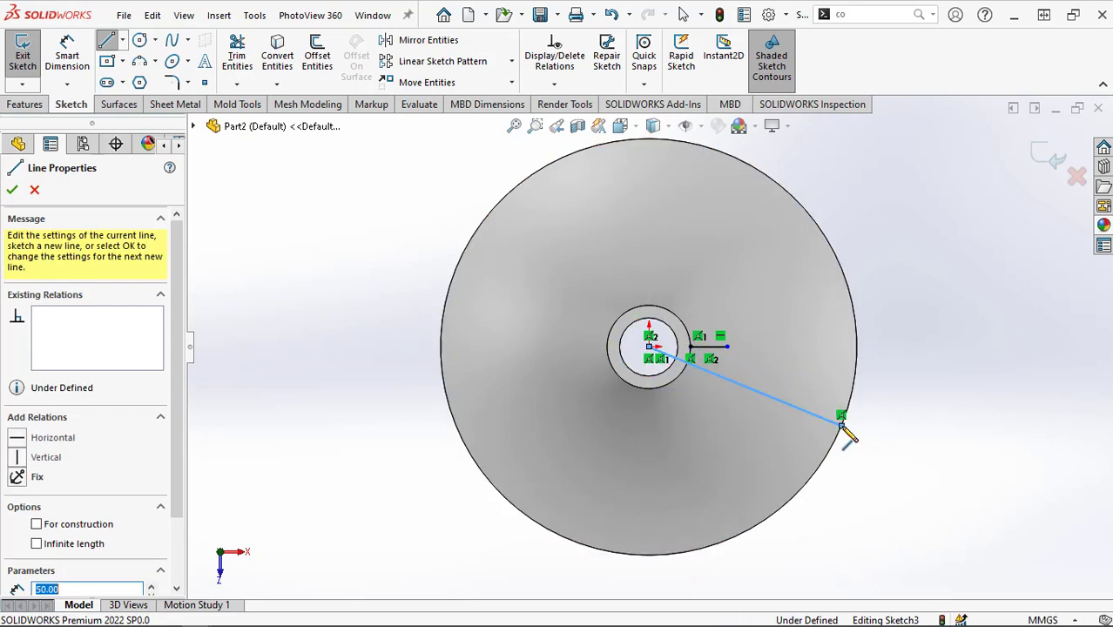
{"action": "right_click", "coordinate": [847, 435]}
{"action": "left_click", "coordinate": [884, 367]}
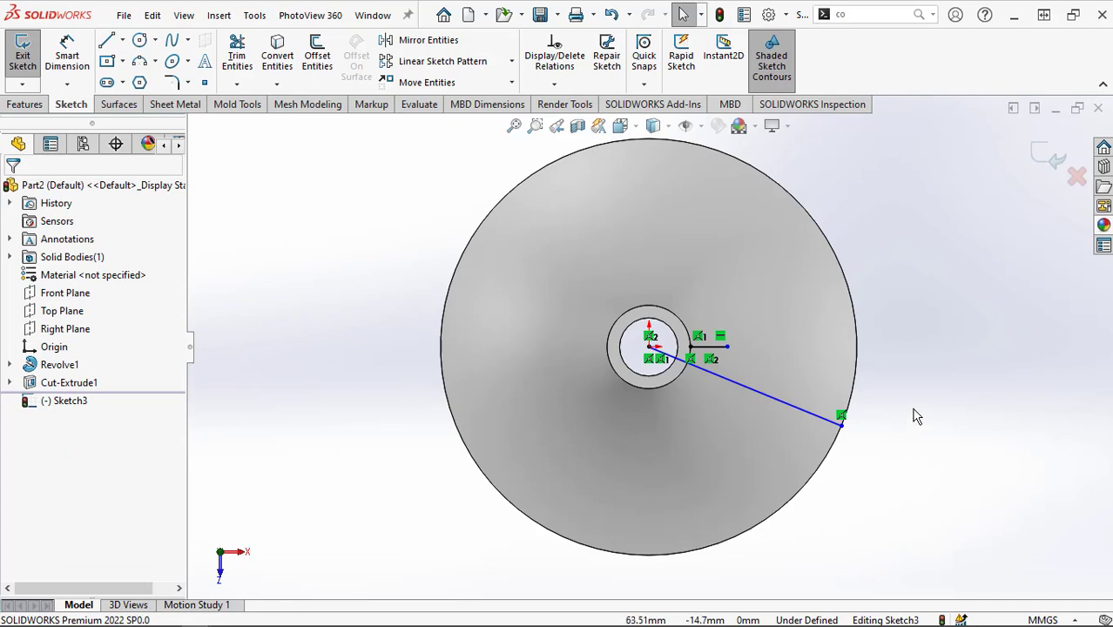
Dimension the short horizontal line to 15 mm.
{"action": "left_click", "coordinate": [67, 55]}
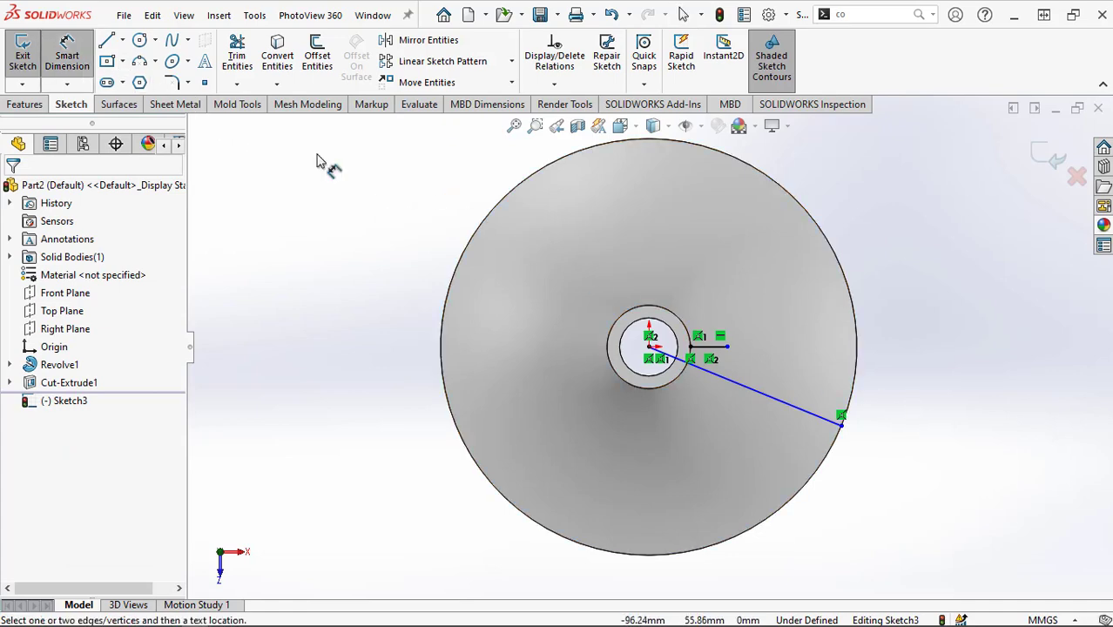
{"action": "left_click", "coordinate": [709, 348]}
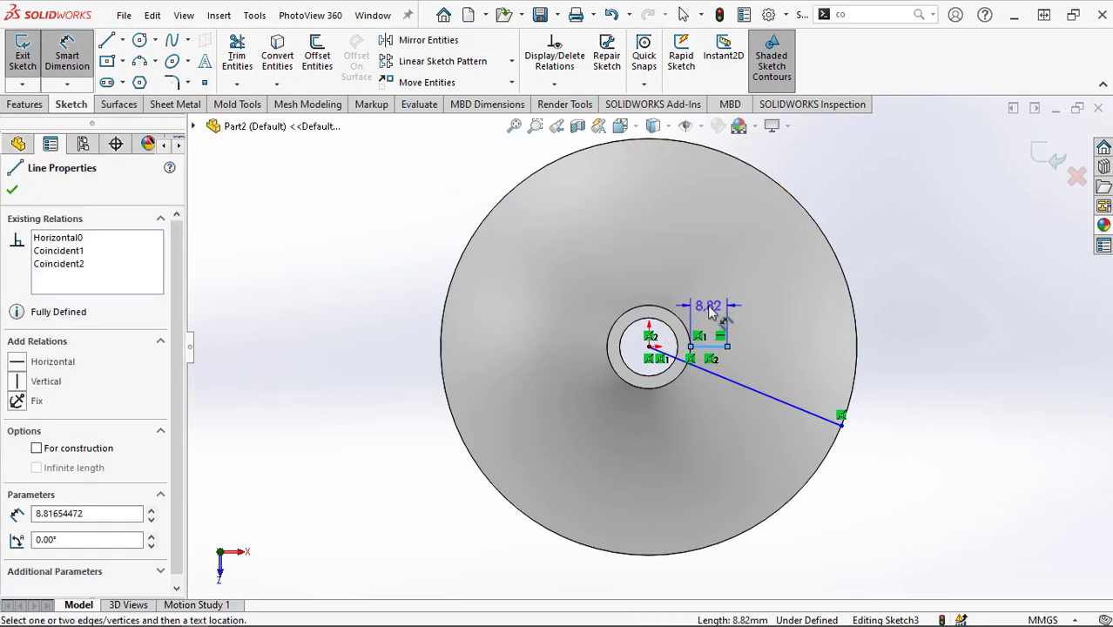
{"action": "left_click", "coordinate": [710, 310]}
{"action": "type", "text": "15"}
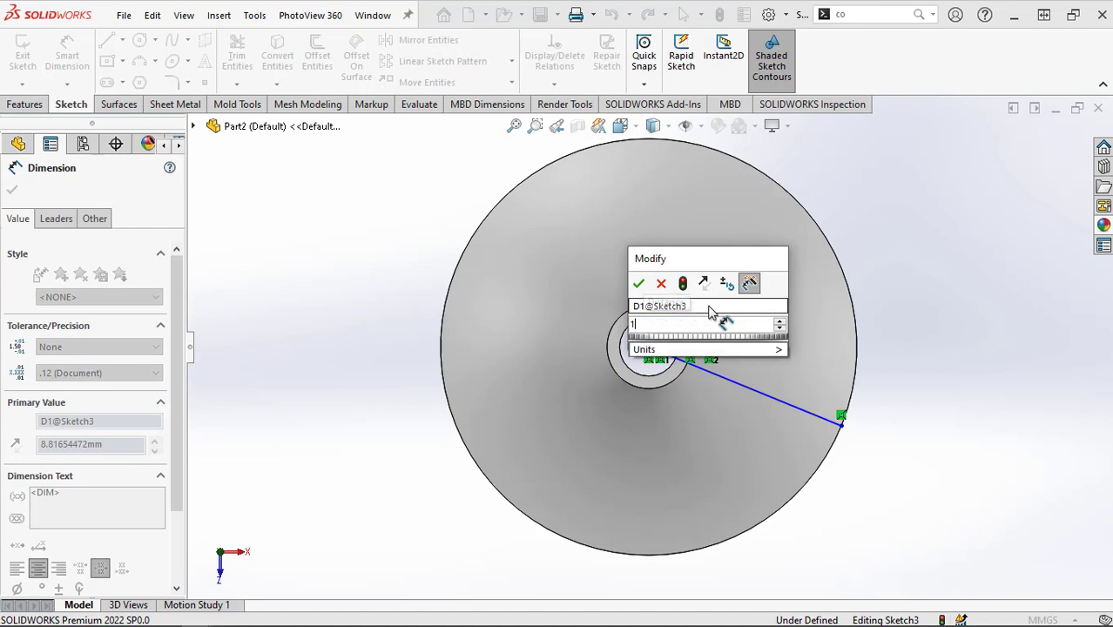
{"action": "left_click", "coordinate": [637, 285]}
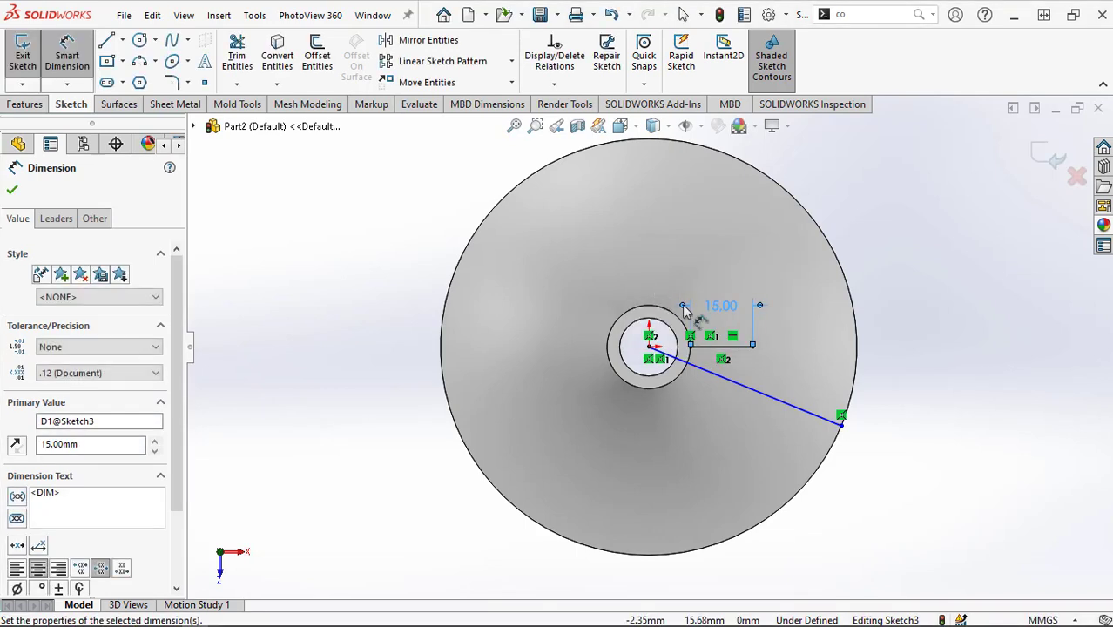
Dimension the angle between the sloping line and the short horizontal line to 20 degrees.
{"action": "left_click", "coordinate": [746, 392]}
{"action": "left_click", "coordinate": [745, 347]}
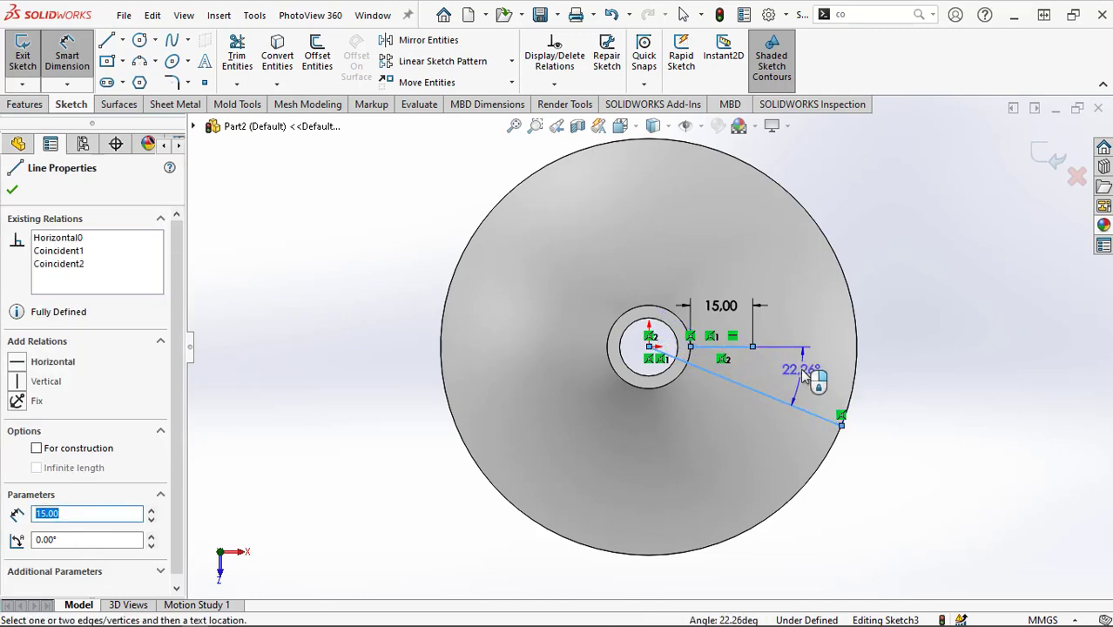
{"action": "left_click", "coordinate": [805, 376]}
{"action": "type", "text": "20"}
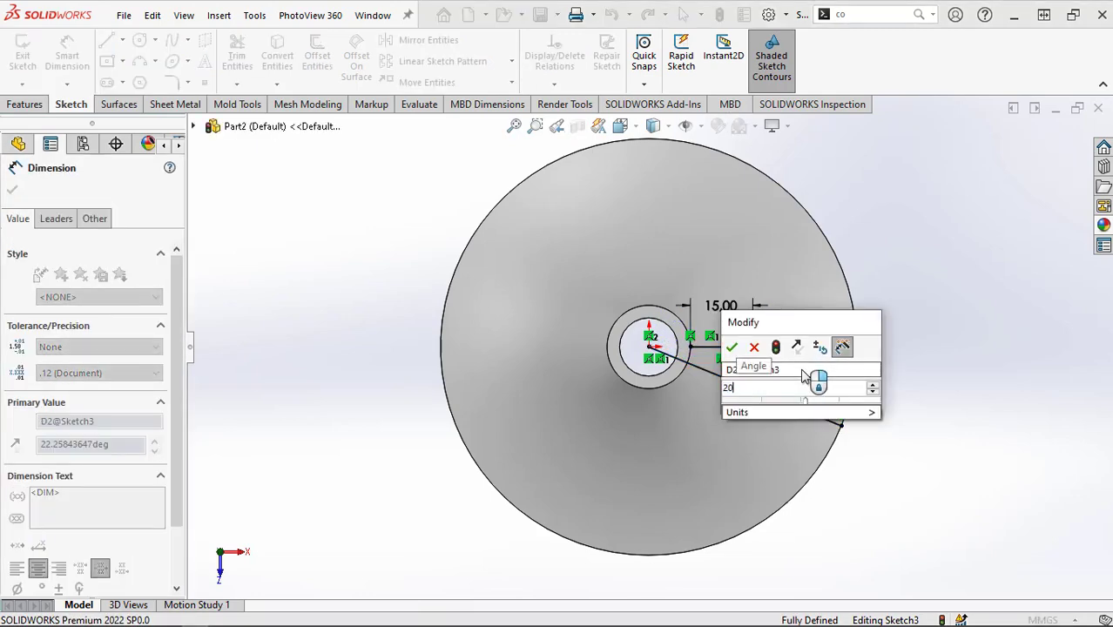
{"action": "left_click", "coordinate": [731, 350]}
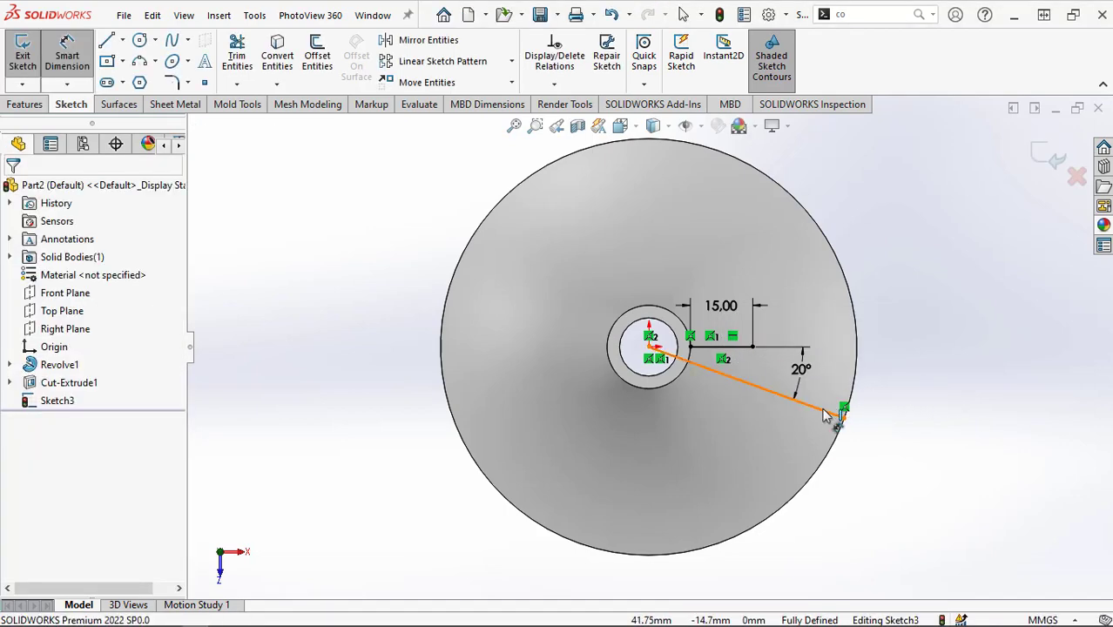
Convert the sloping line to construction geometry and exit the blade layout sketch.
{"action": "left_click", "coordinate": [835, 412]}
{"action": "left_click", "coordinate": [898, 405]}
{"action": "right_click", "coordinate": [897, 405]}
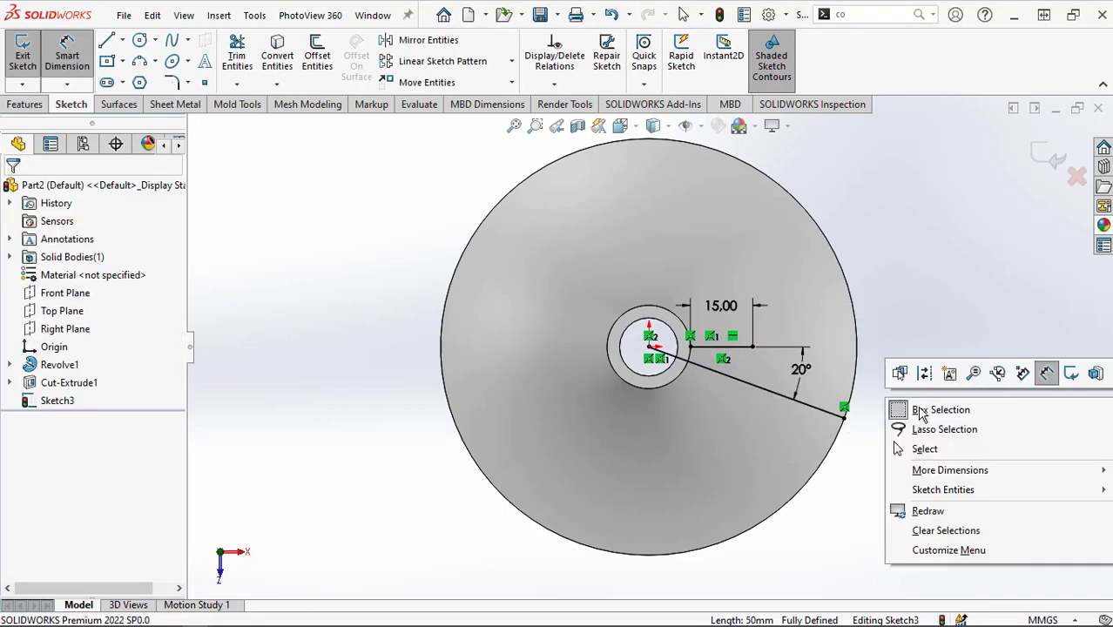
{"action": "left_click", "coordinate": [932, 449]}
{"action": "left_click", "coordinate": [828, 421]}
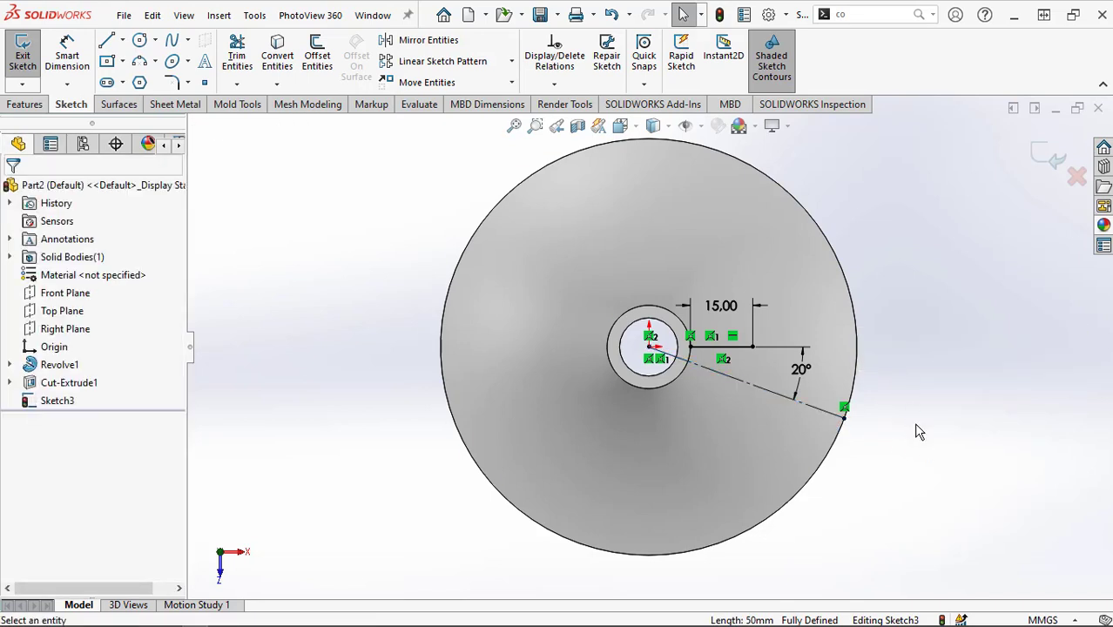
{"action": "left_click", "coordinate": [1054, 155]}
{"action": "left_click", "coordinate": [899, 497]}
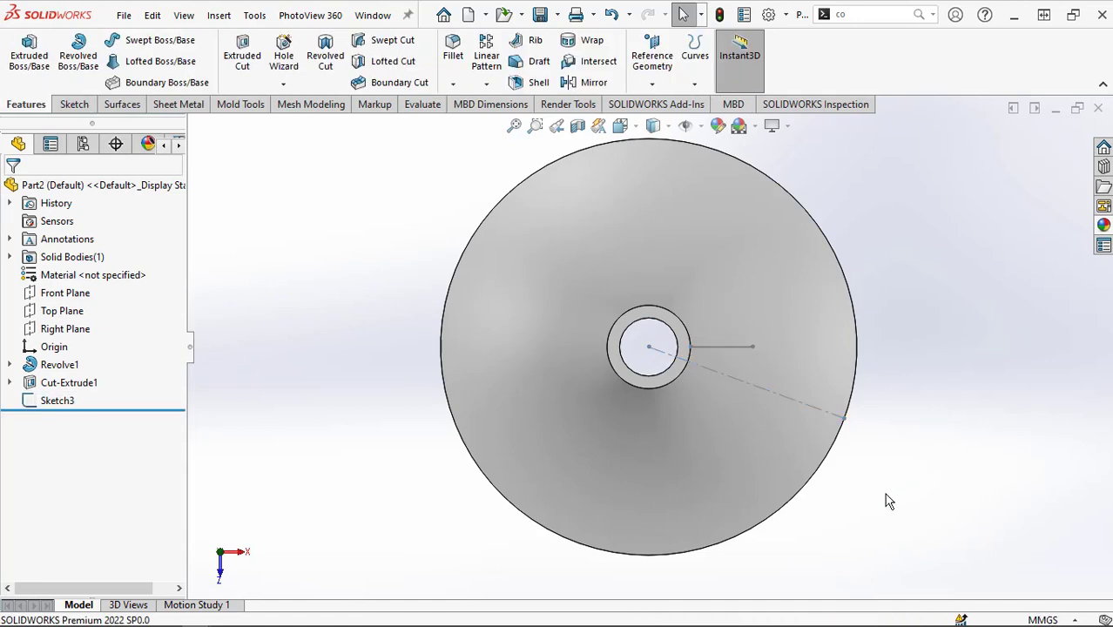
Create a reference plane perpendicular to the hub's annular top face and coincident with the sloping construction line.
{"action": "mouse_move", "coordinate": [886, 499]}
{"action": "middle_mouse_down"}
{"action": "mouse_move", "coordinate": [867, 405]}
{"action": "mouse_move", "coordinate": [909, 558]}
{"action": "mouse_move", "coordinate": [895, 496]}
{"action": "mouse_move", "coordinate": [922, 349]}
{"action": "middle_mouse_up"}
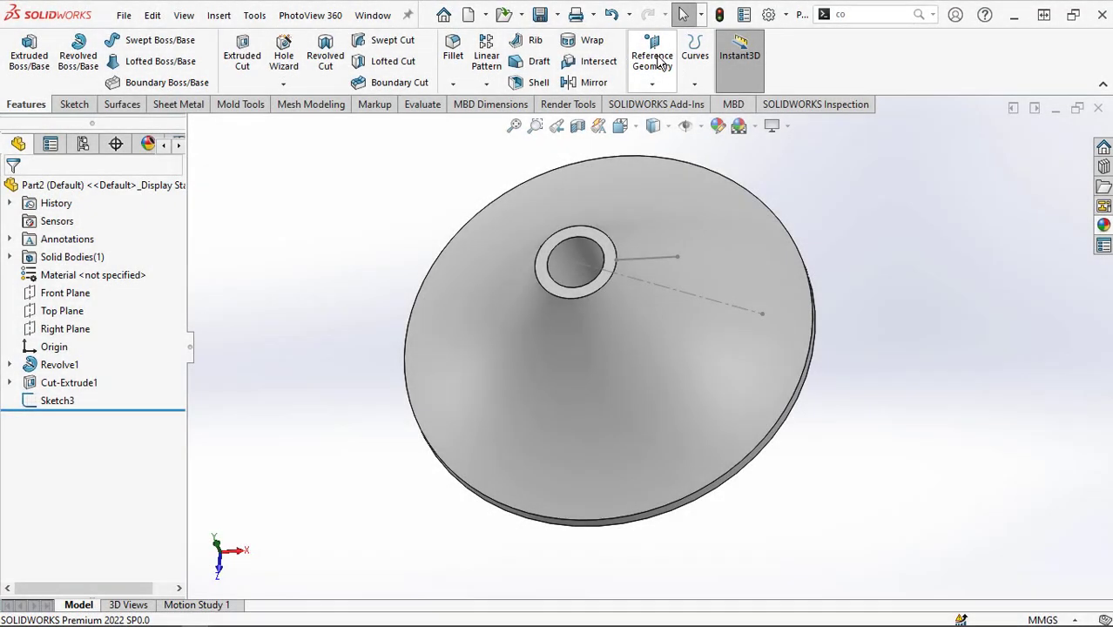
{"action": "left_click", "coordinate": [659, 63]}
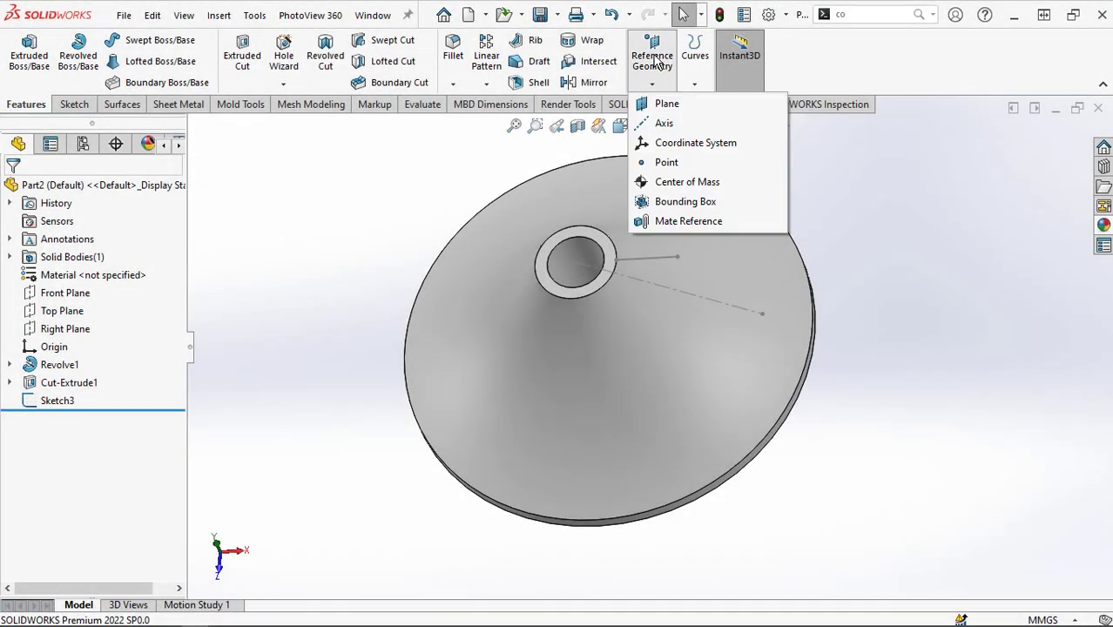
{"action": "left_click", "coordinate": [666, 106]}
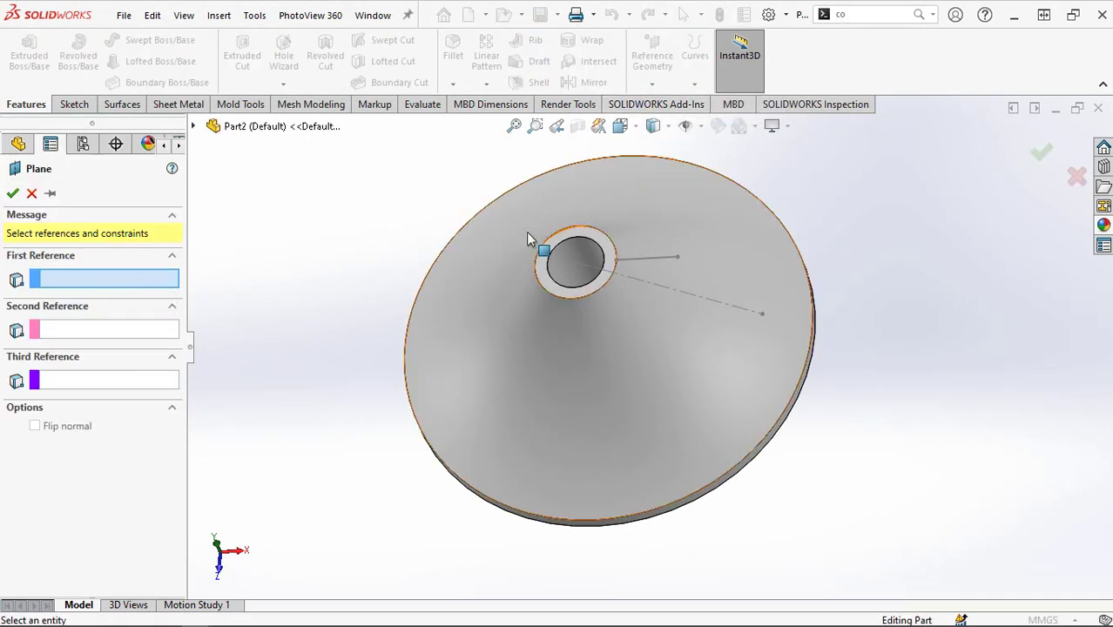
{"action": "left_click", "coordinate": [553, 250]}
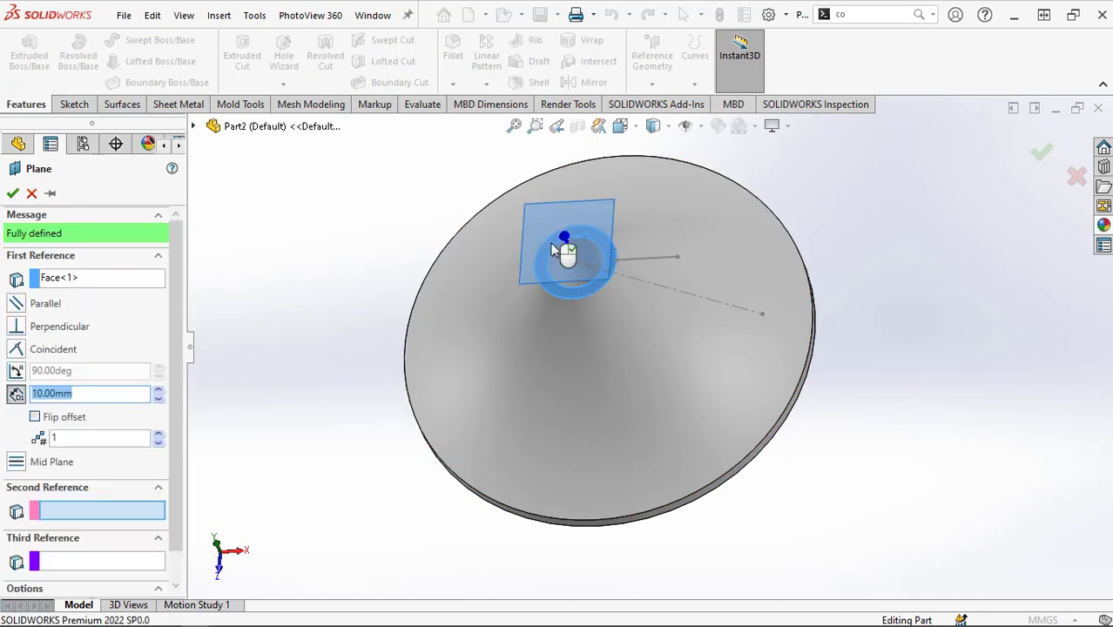
{"action": "left_click", "coordinate": [633, 282]}
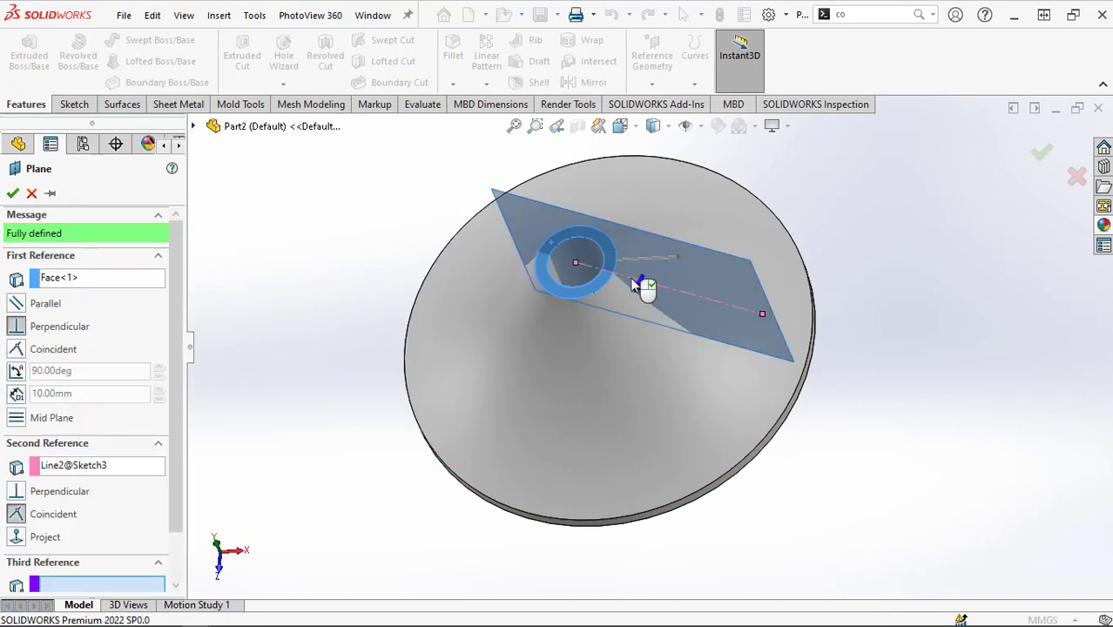
{"action": "left_click", "coordinate": [12, 192]}
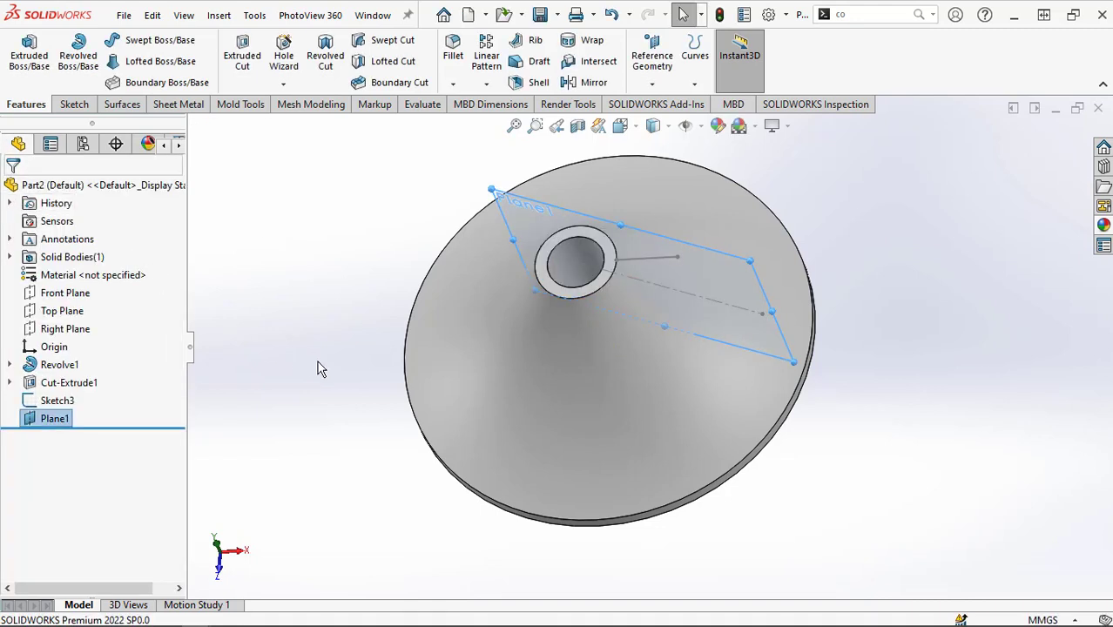
{"action": "left_click", "coordinate": [279, 409]}
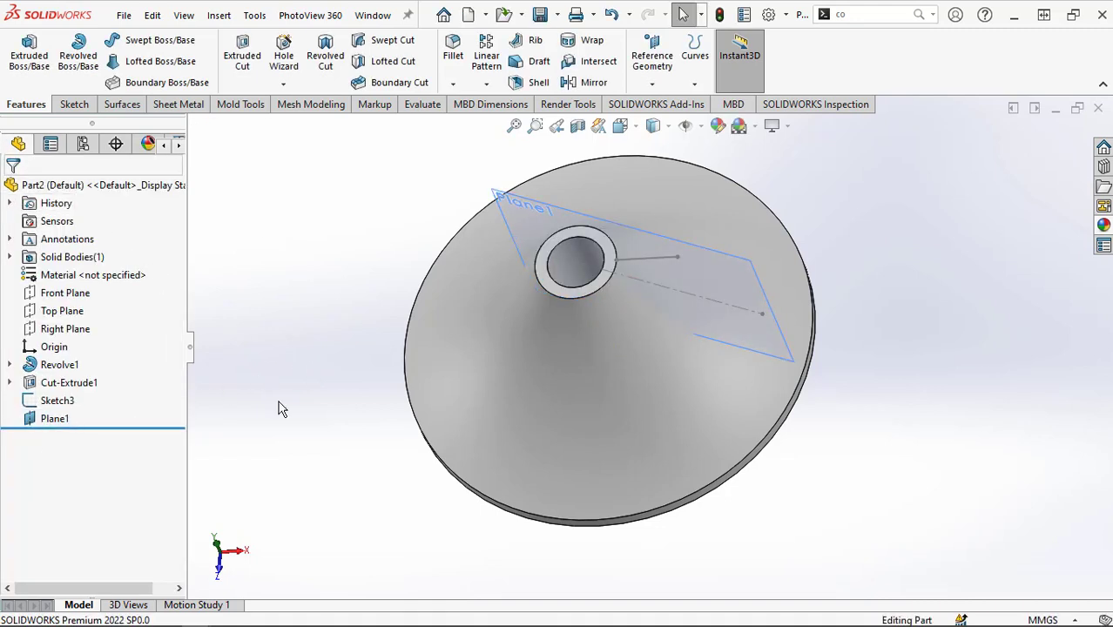
Start a sketch on the new reference plane and draw a vertical line about 9 mm up from the disc rim's upper corner.
{"action": "left_click", "coordinate": [46, 426]}
{"action": "left_click", "coordinate": [55, 403]}
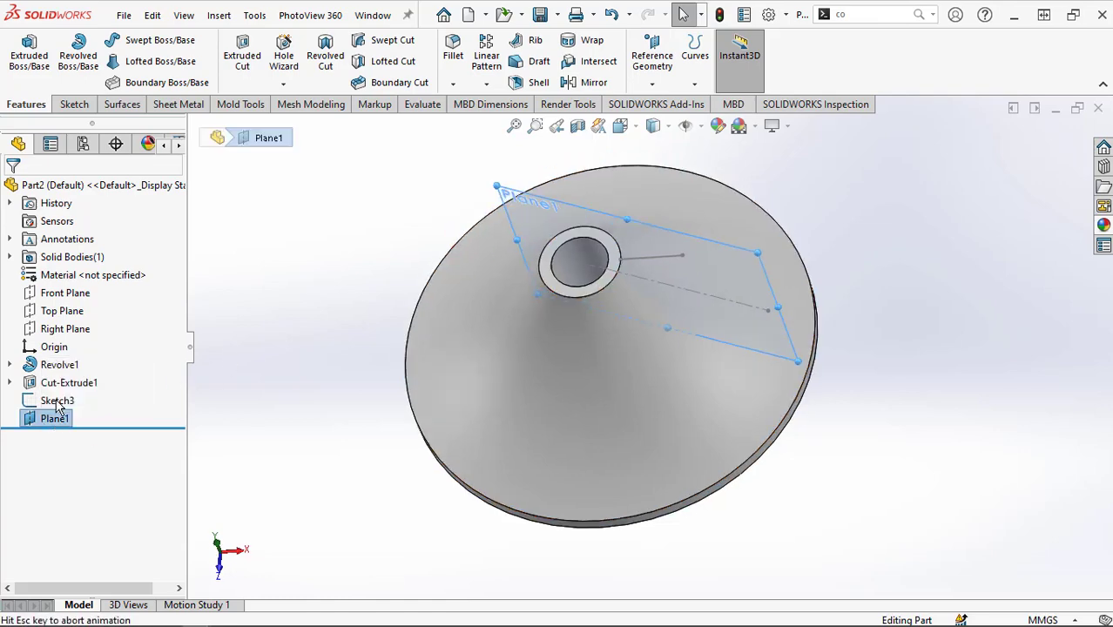
{"action": "left_click", "coordinate": [925, 467]}
{"action": "scroll", "coordinate": [932, 475], "scroll_direction": "down", "scroll_amount": 2}
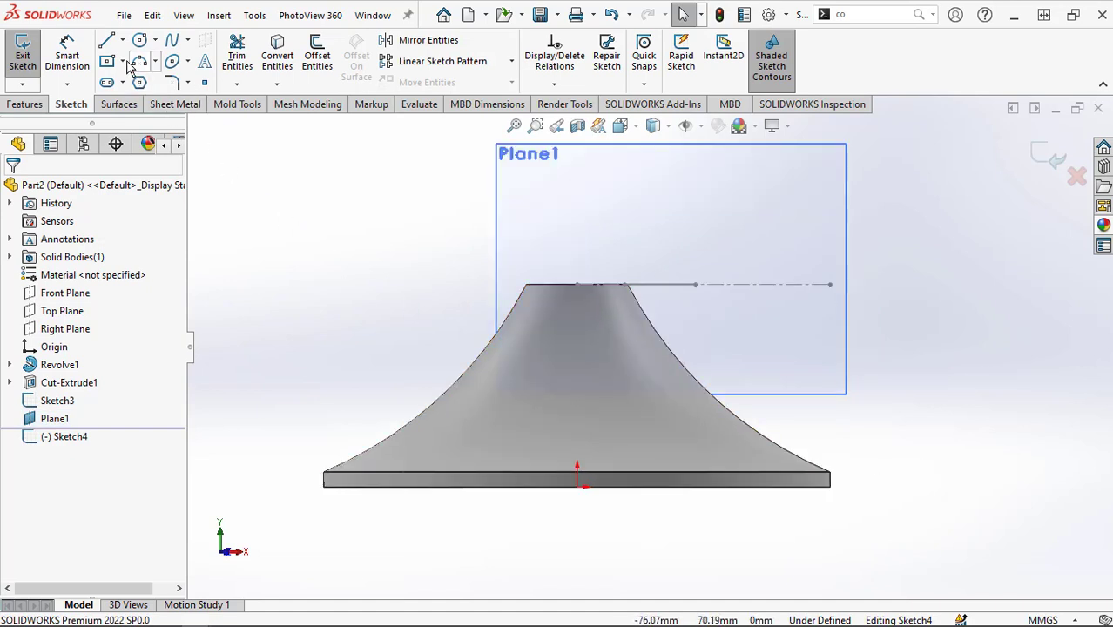
{"action": "left_click", "coordinate": [107, 41]}
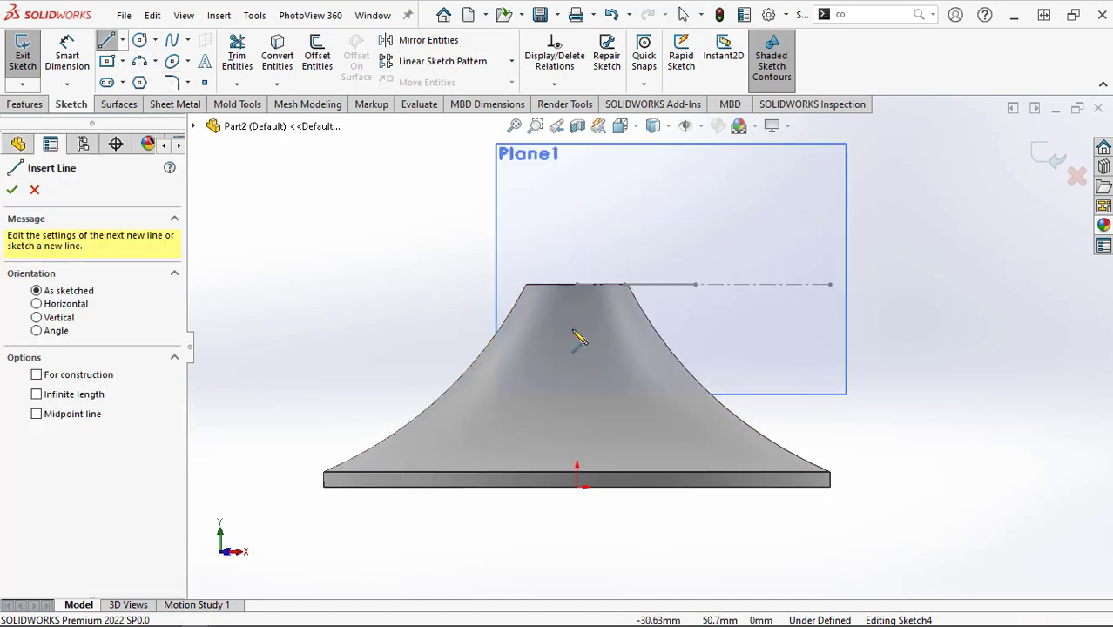
{"action": "left_click", "coordinate": [830, 472]}
{"action": "left_click", "coordinate": [830, 427]}
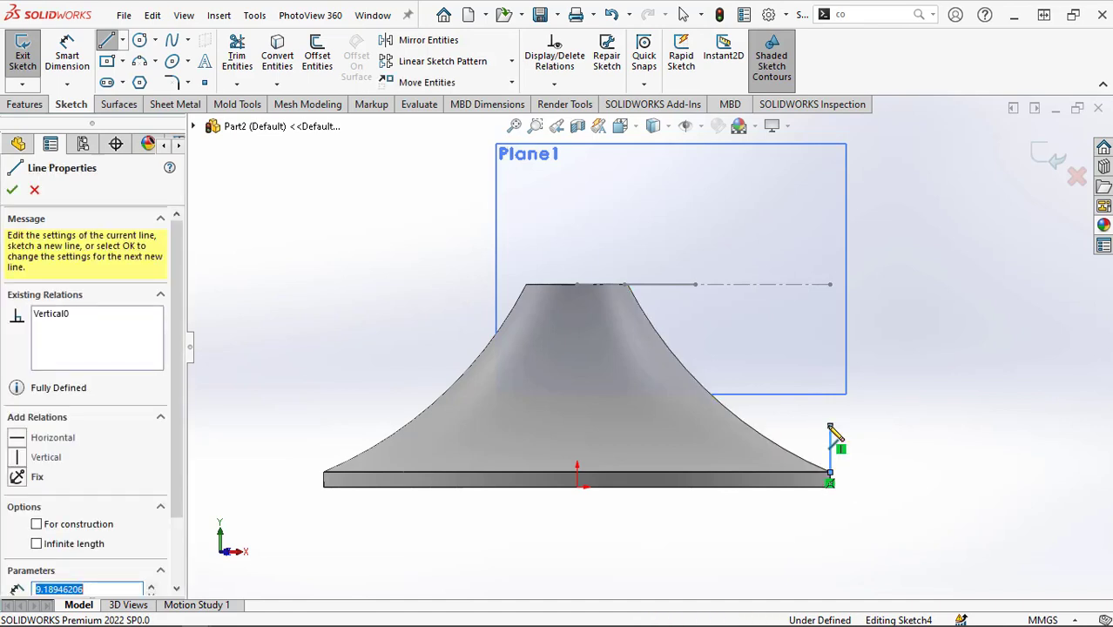
Dimension the vertical line at the disc rim to 10 mm and exit the sketch.
{"action": "right_click", "coordinate": [831, 427]}
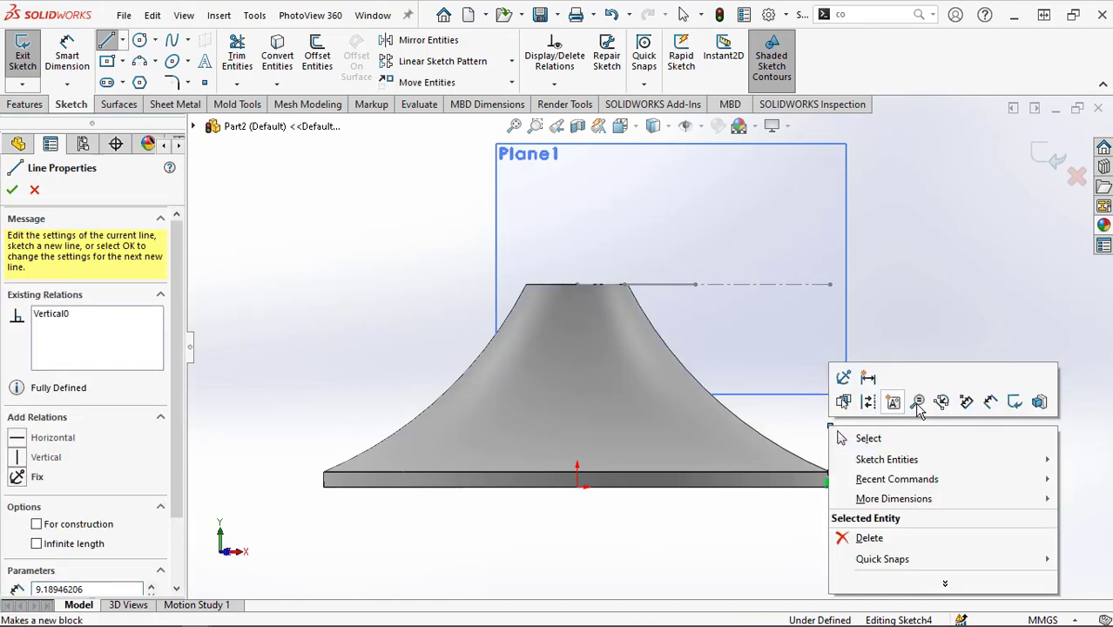
{"action": "left_click", "coordinate": [991, 403]}
{"action": "left_click", "coordinate": [832, 447]}
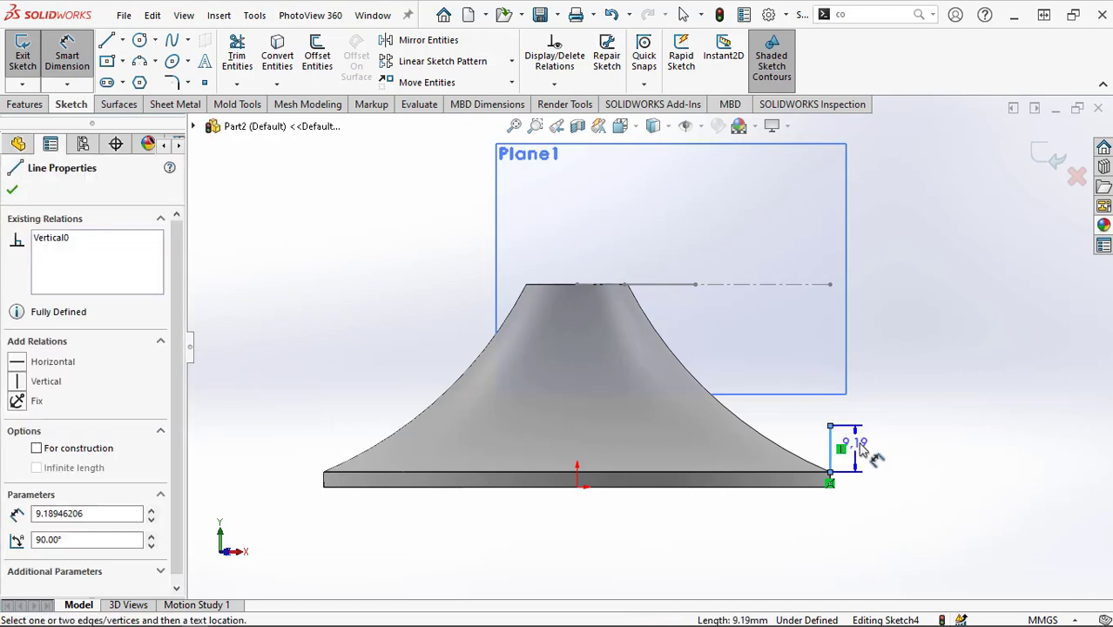
{"action": "left_click", "coordinate": [878, 451]}
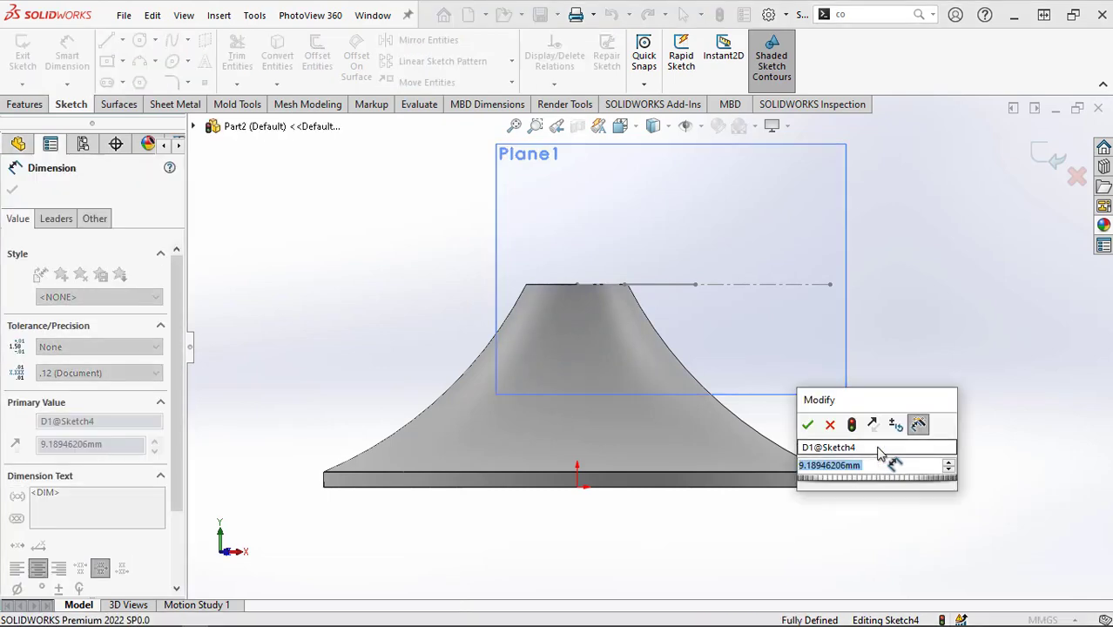
{"action": "type", "text": "10"}
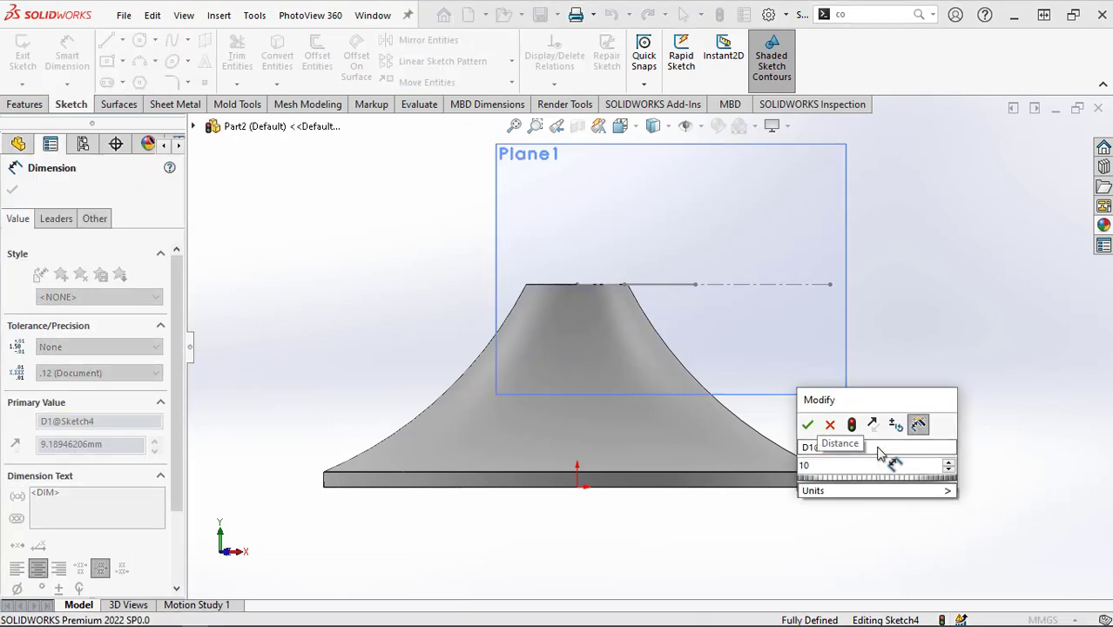
{"action": "key", "text": "Return"}
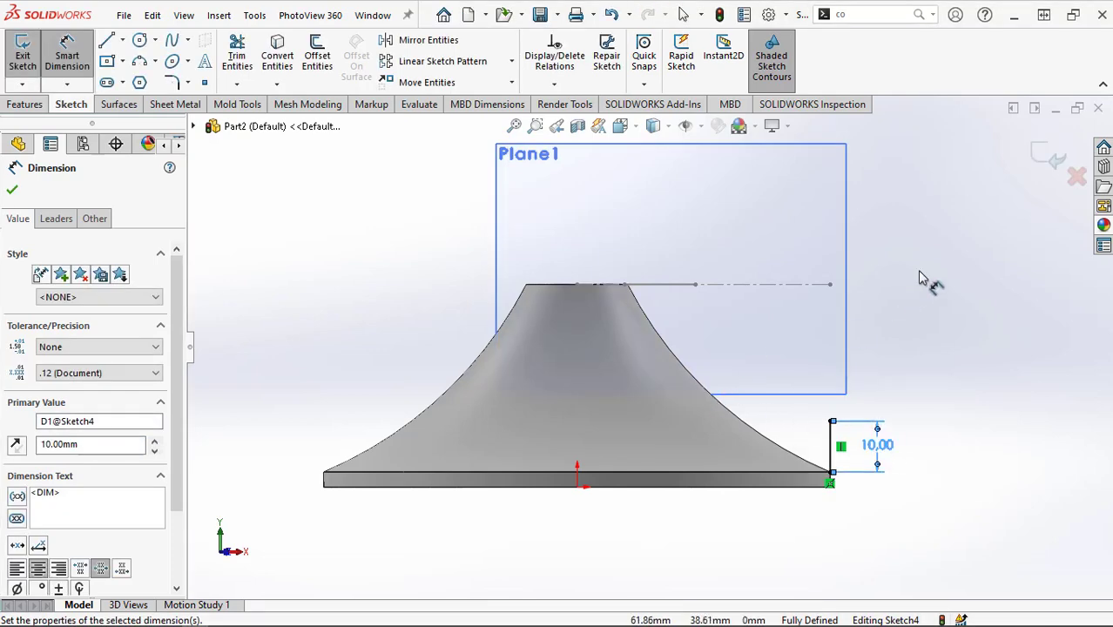
{"action": "left_click", "coordinate": [1055, 160]}
{"action": "left_click", "coordinate": [962, 356]}
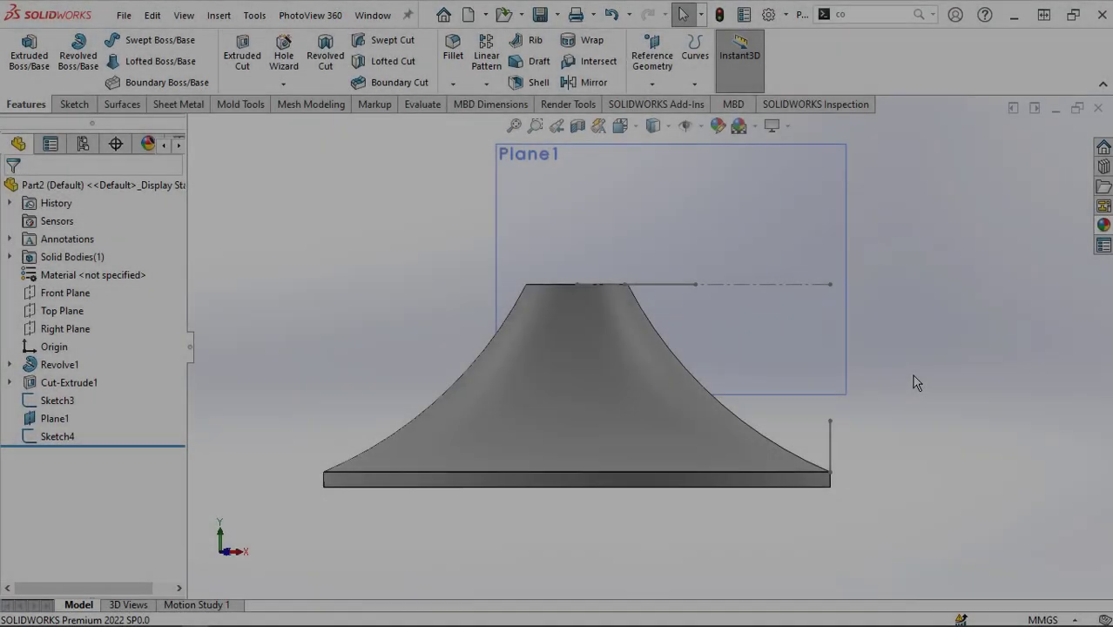
Start a sketch on the hub's top face and draw a two-point spline from the short line's inner end to the construction line's rim end.
{"action": "middle_click_drag", "start_coordinate": [916, 383], "coordinate": [892, 472]}
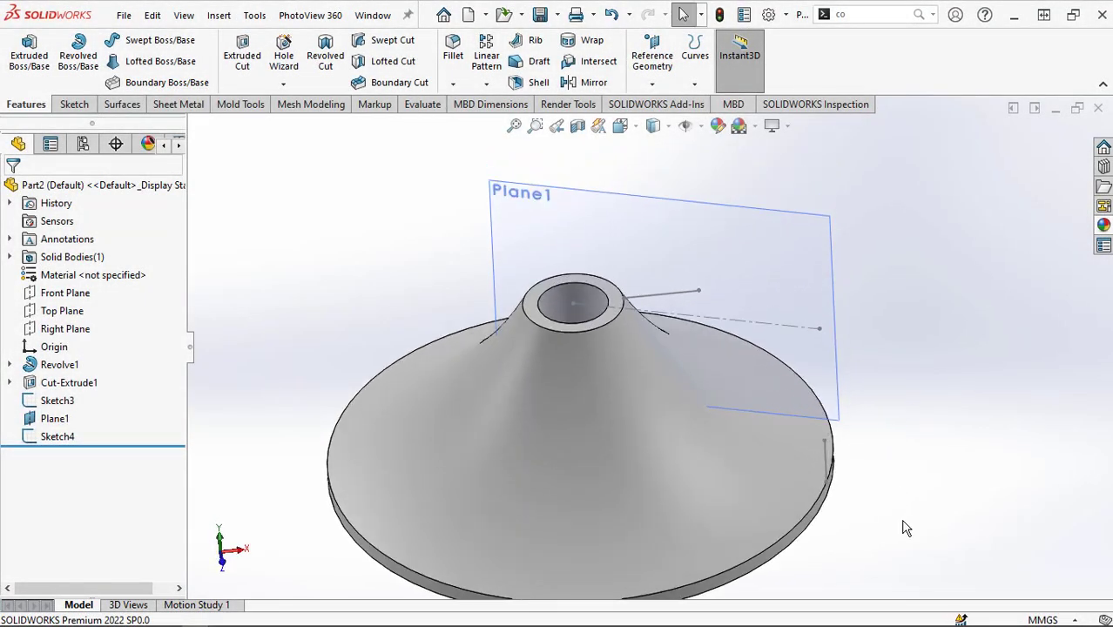
{"action": "middle_click_drag", "start_coordinate": [906, 529], "coordinate": [893, 462], "text": "ctrl"}
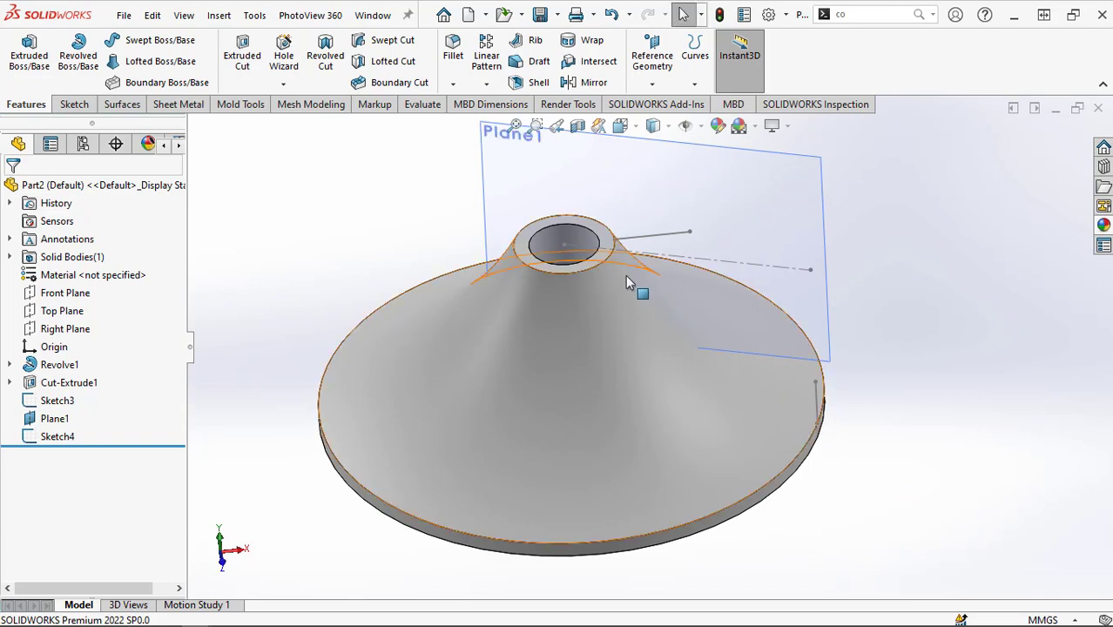
{"action": "left_click", "coordinate": [581, 272]}
{"action": "left_click", "coordinate": [657, 223]}
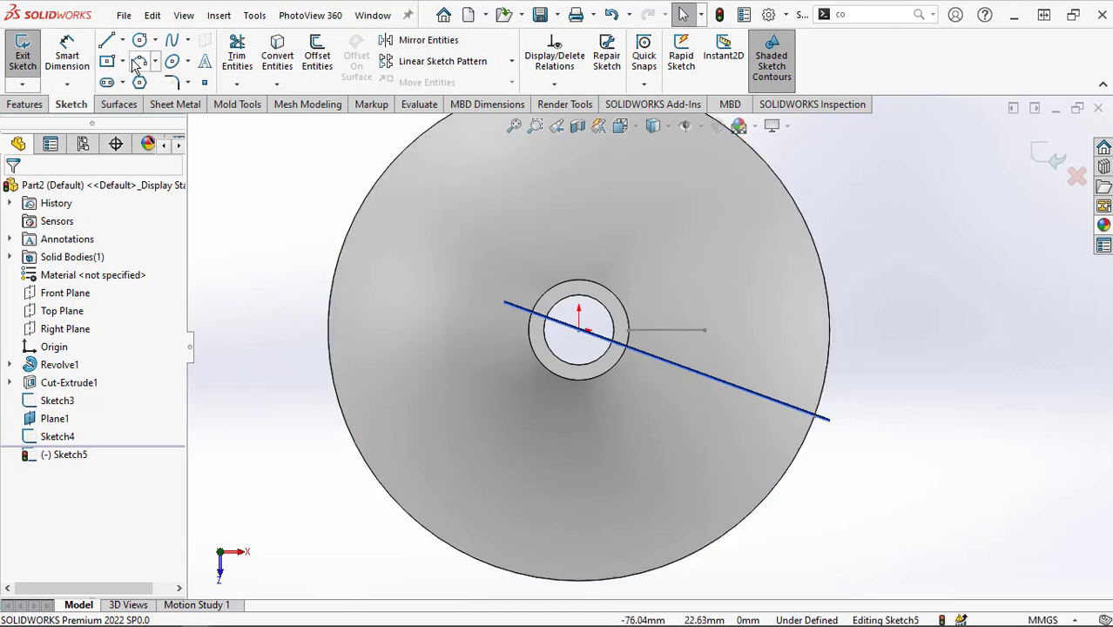
{"action": "left_click", "coordinate": [173, 42]}
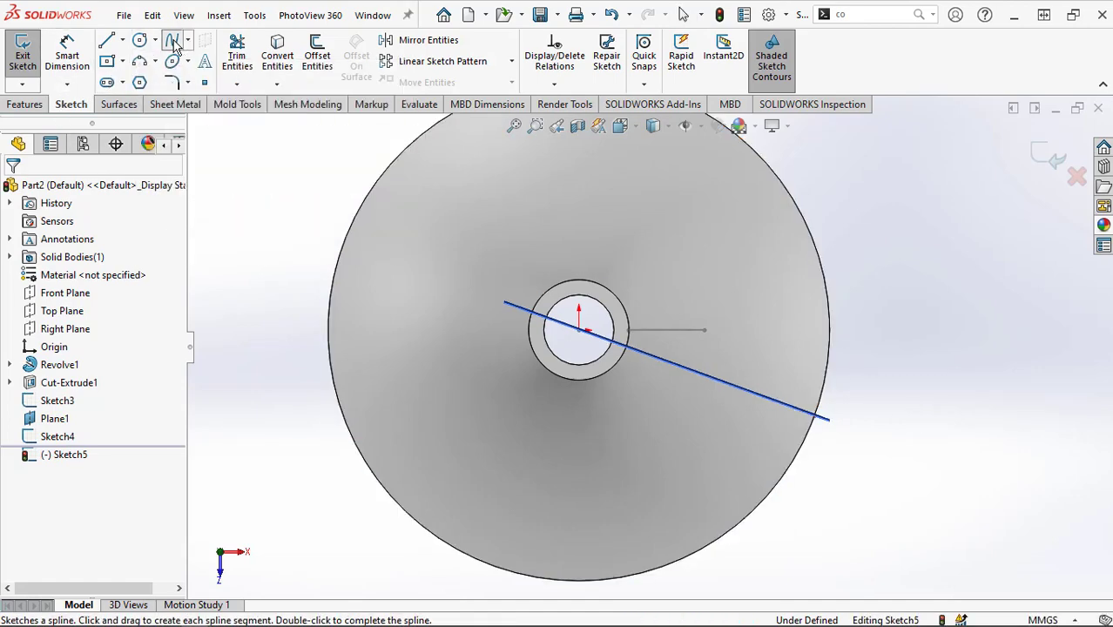
{"action": "left_click", "coordinate": [629, 332]}
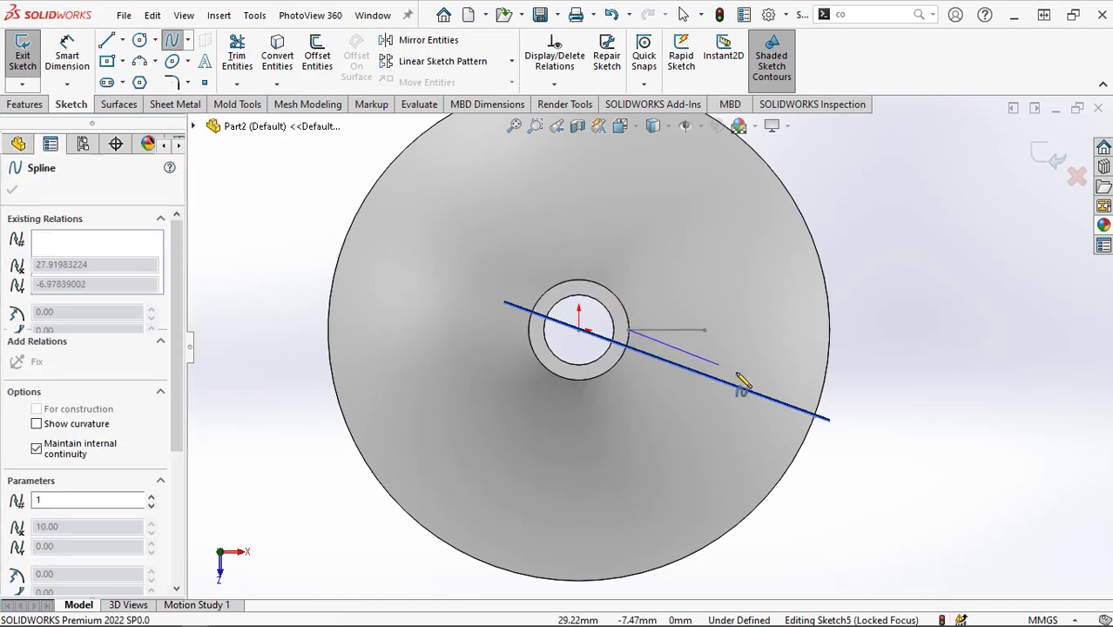
{"action": "left_click", "coordinate": [817, 416]}
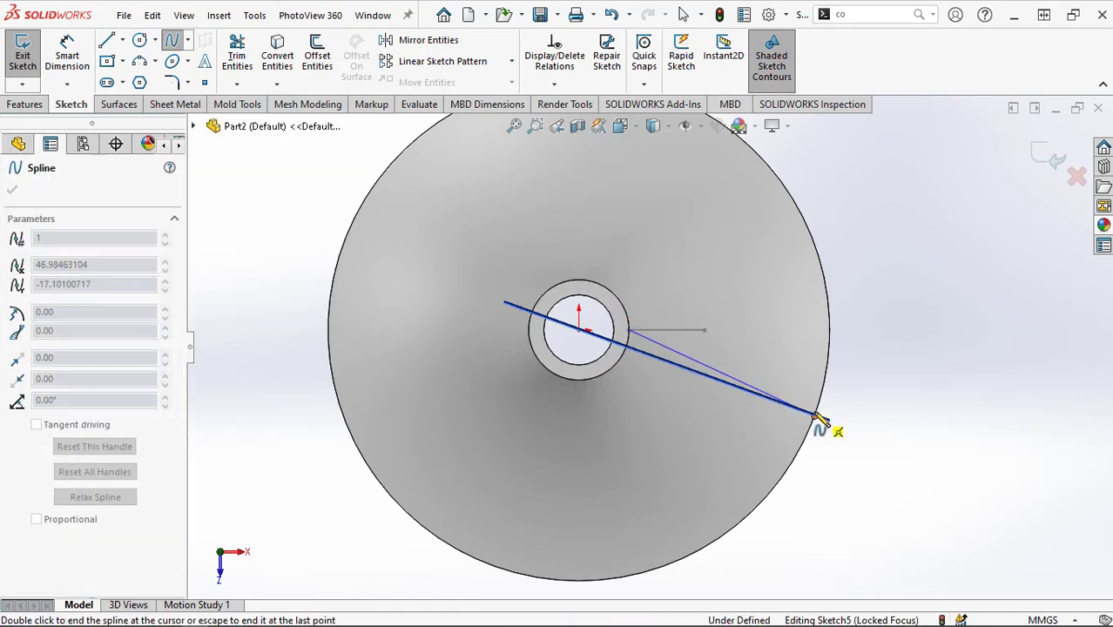
{"action": "right_click", "coordinate": [816, 416]}
{"action": "left_click", "coordinate": [847, 423]}
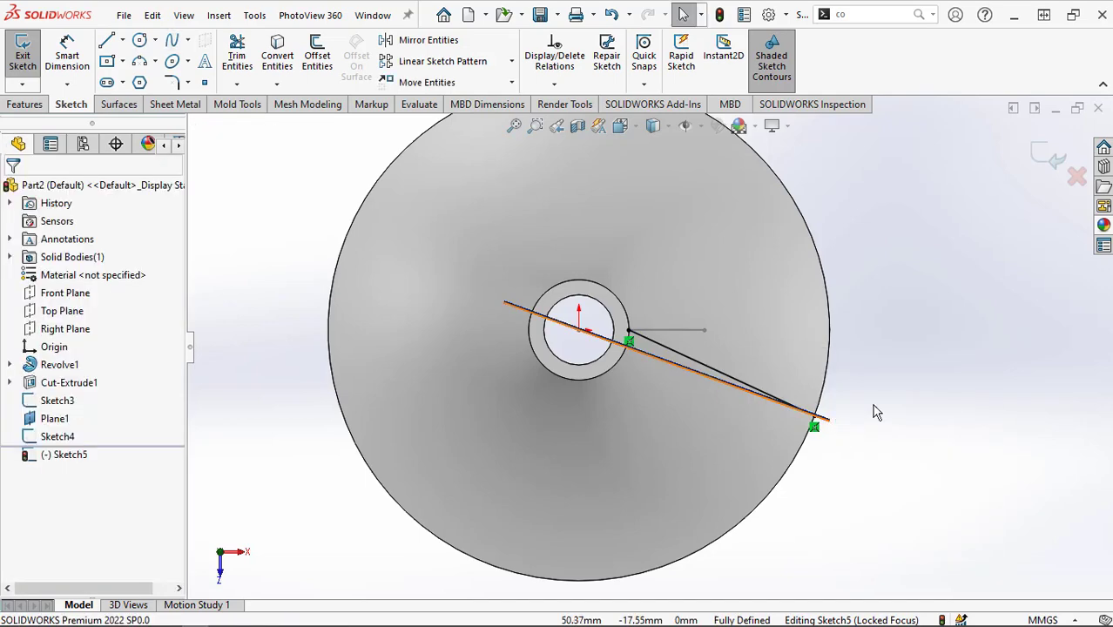
Bend the spline into a shallow S-curve by adjusting the tangent handles at its hub end and rim end.
{"action": "scroll", "coordinate": [710, 406], "scroll_direction": "up", "scroll_amount": 2}
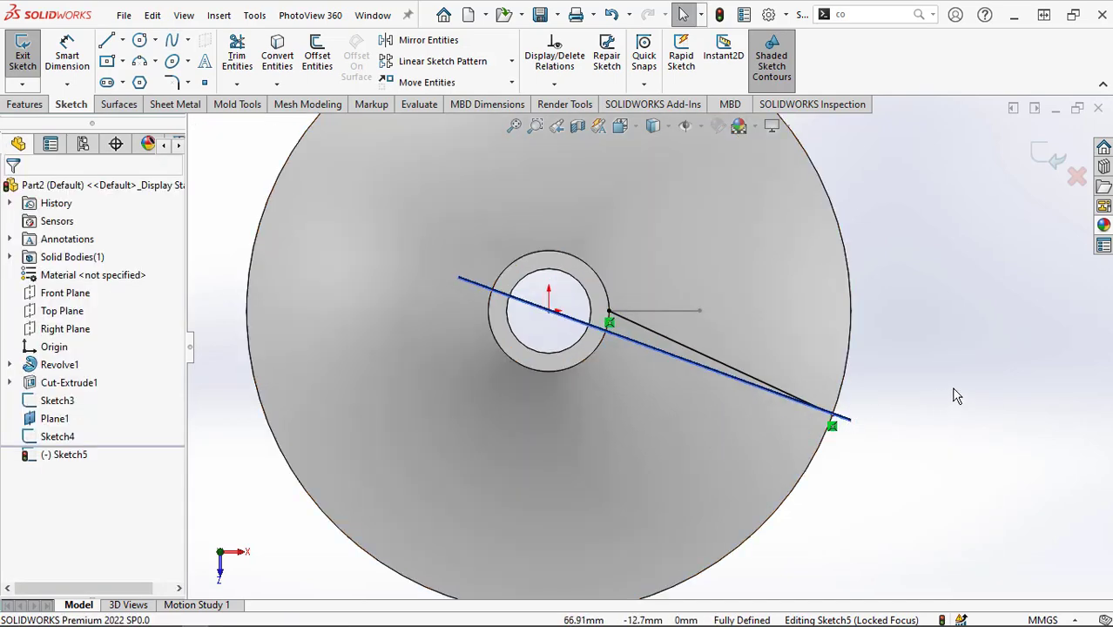
{"action": "left_click", "coordinate": [714, 367]}
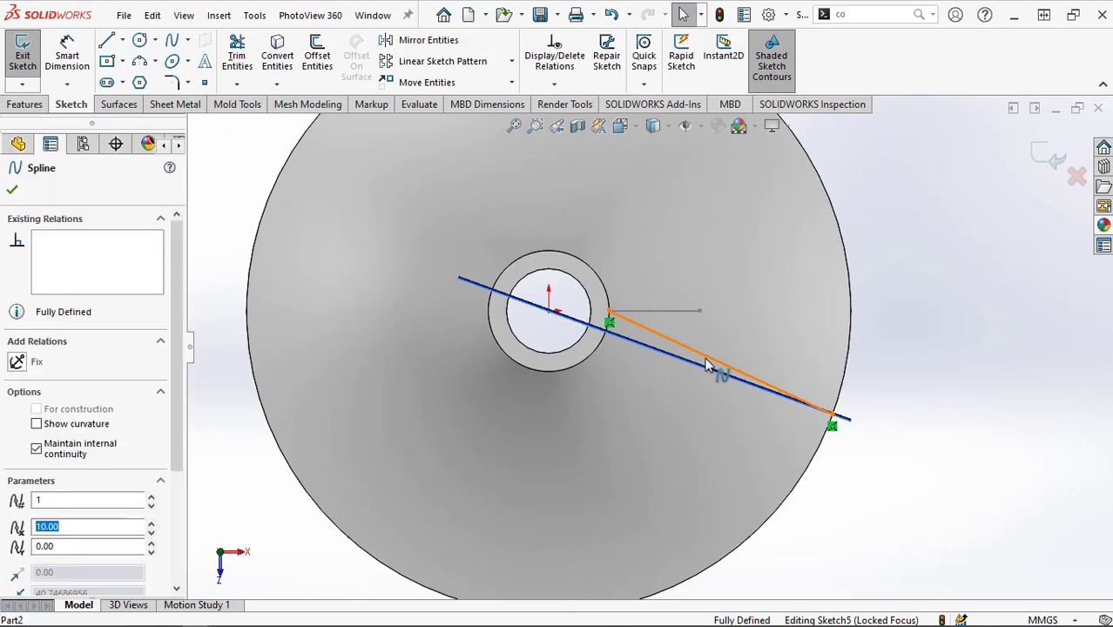
{"action": "left_click_drag", "start_coordinate": [704, 362], "coordinate": [670, 363]}
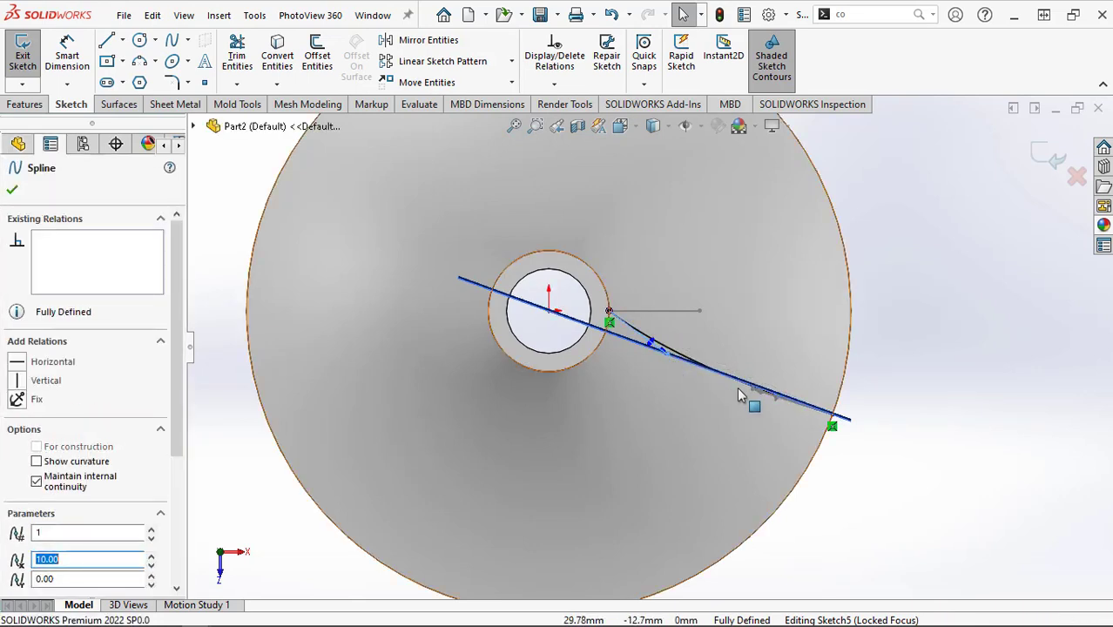
{"action": "left_click_drag", "start_coordinate": [752, 388], "coordinate": [791, 354]}
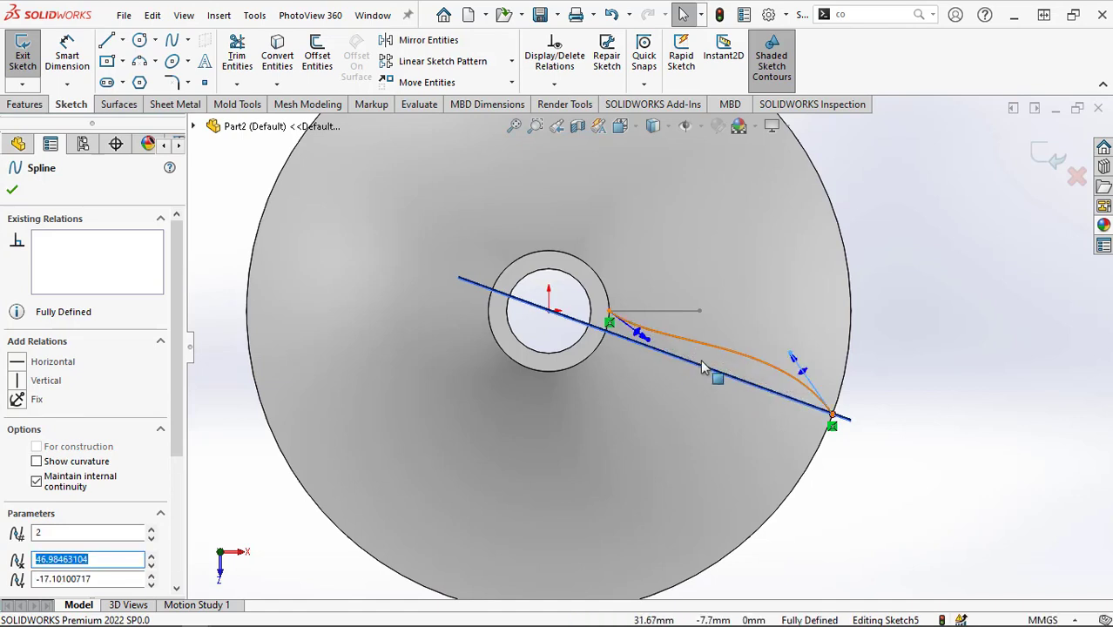
{"action": "left_click_drag", "start_coordinate": [651, 346], "coordinate": [678, 368]}
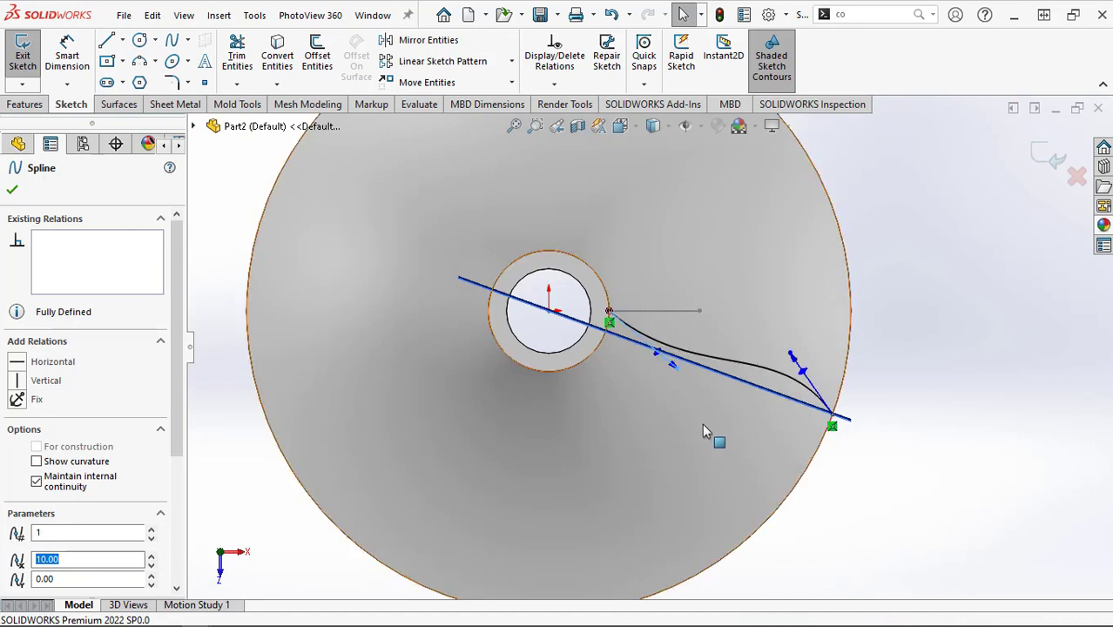
Lengthen the blade spline's hub-end tangent handle slightly, accept the shape and exit the sketch.
{"action": "left_click_drag", "start_coordinate": [678, 373], "coordinate": [692, 386]}
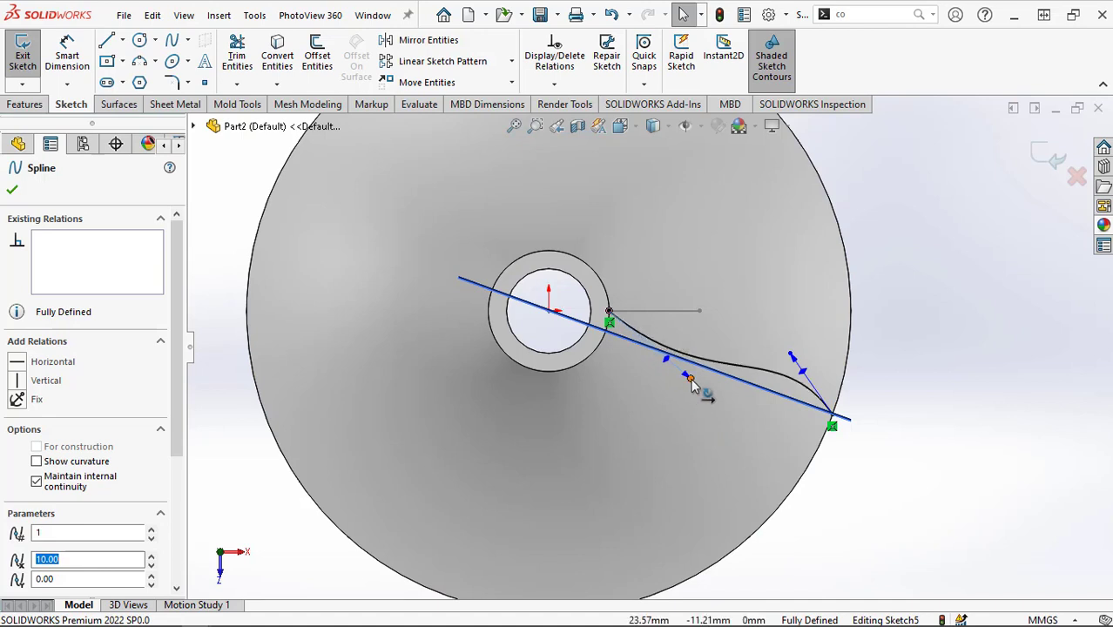
{"action": "left_click", "coordinate": [12, 190]}
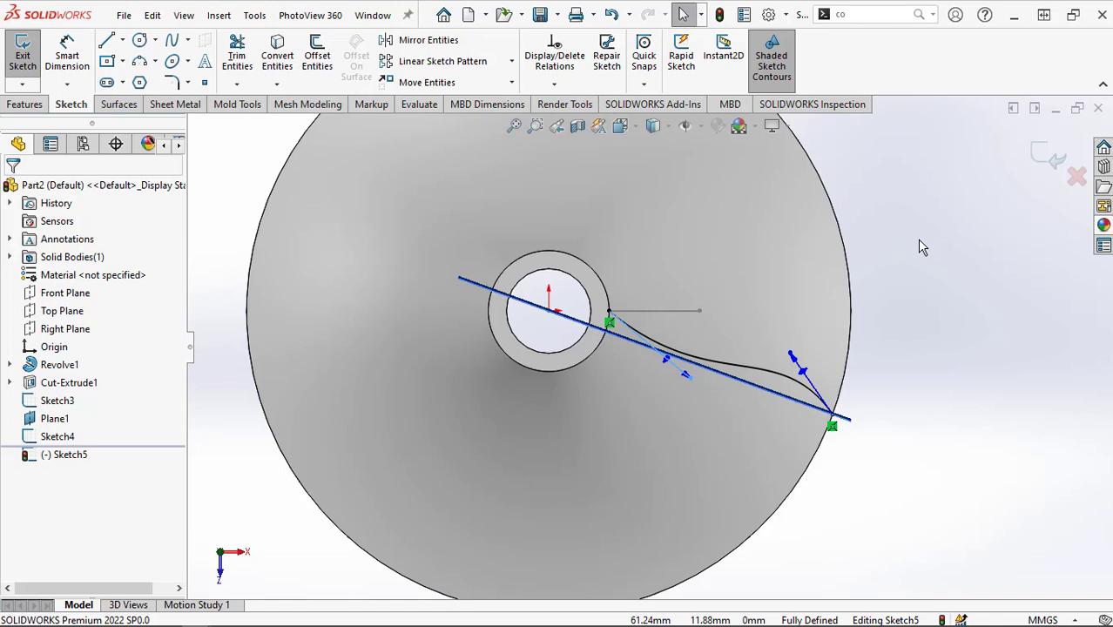
{"action": "left_click", "coordinate": [1052, 171]}
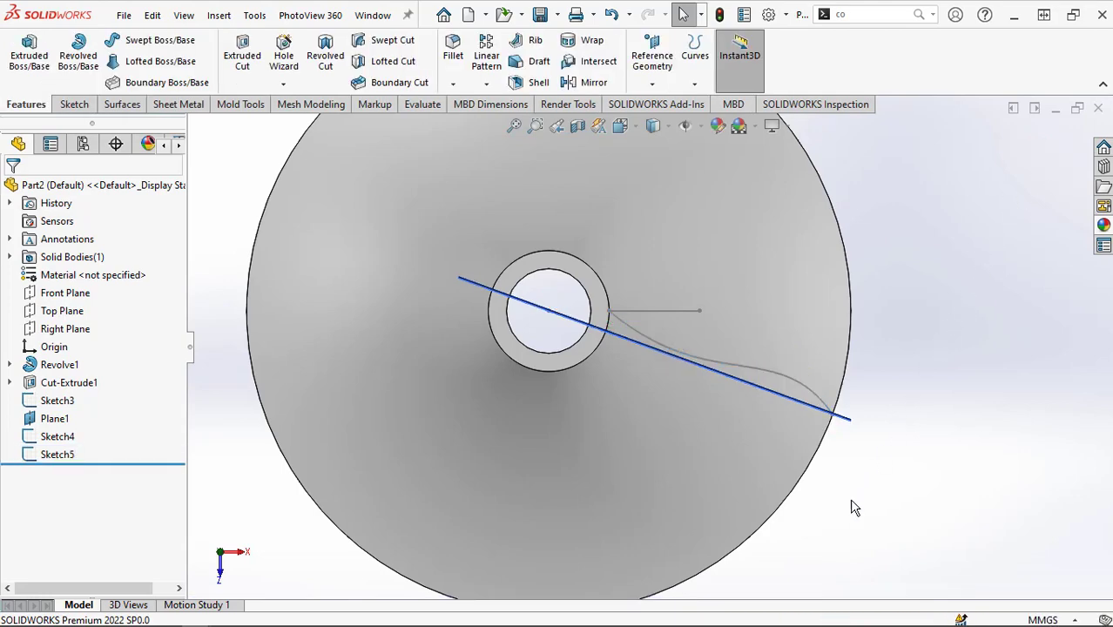
Create a projected curve by projecting the spline sketch onto the impeller's curved upper face with the sketch-on-faces type.
{"action": "middle_click_drag", "start_coordinate": [838, 528], "coordinate": [808, 406]}
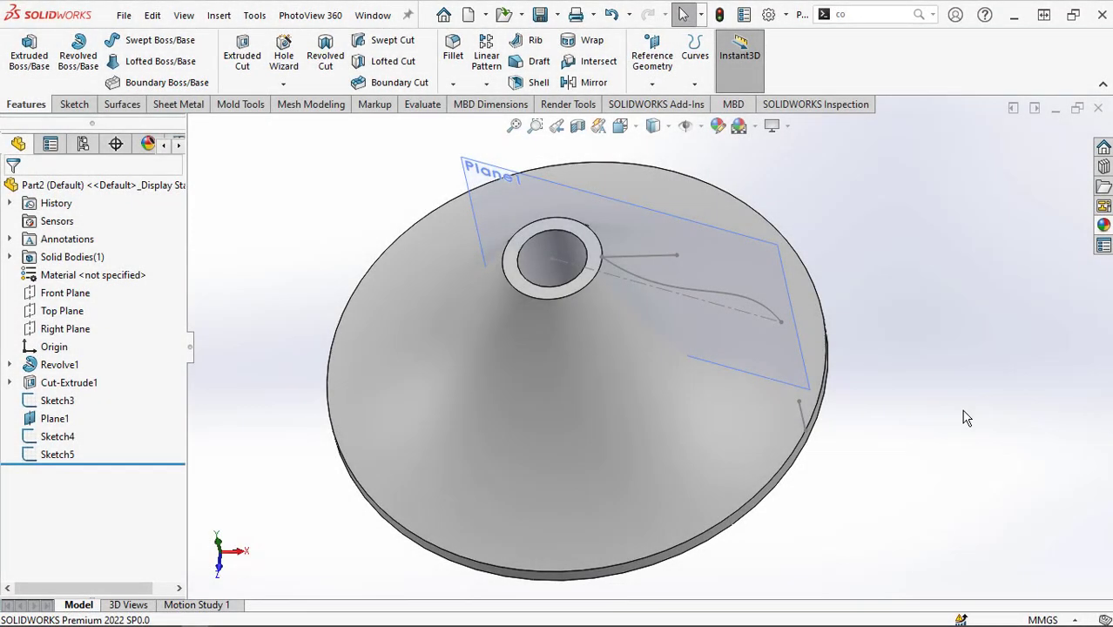
{"action": "left_click", "coordinate": [135, 106]}
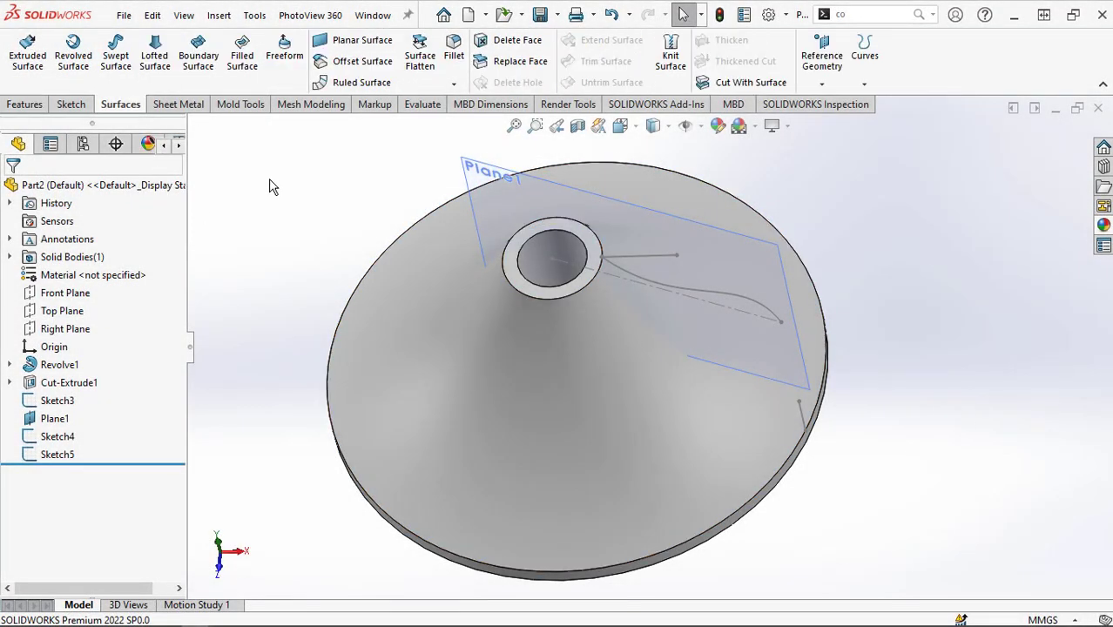
{"action": "left_click", "coordinate": [866, 83]}
{"action": "left_click", "coordinate": [897, 125]}
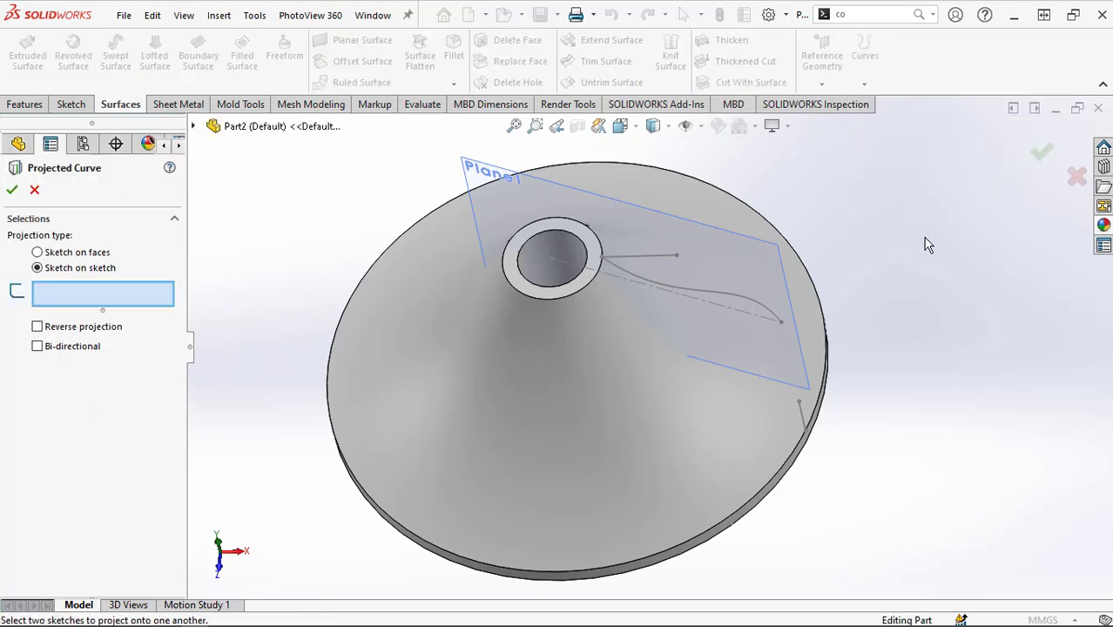
{"action": "left_click", "coordinate": [39, 252]}
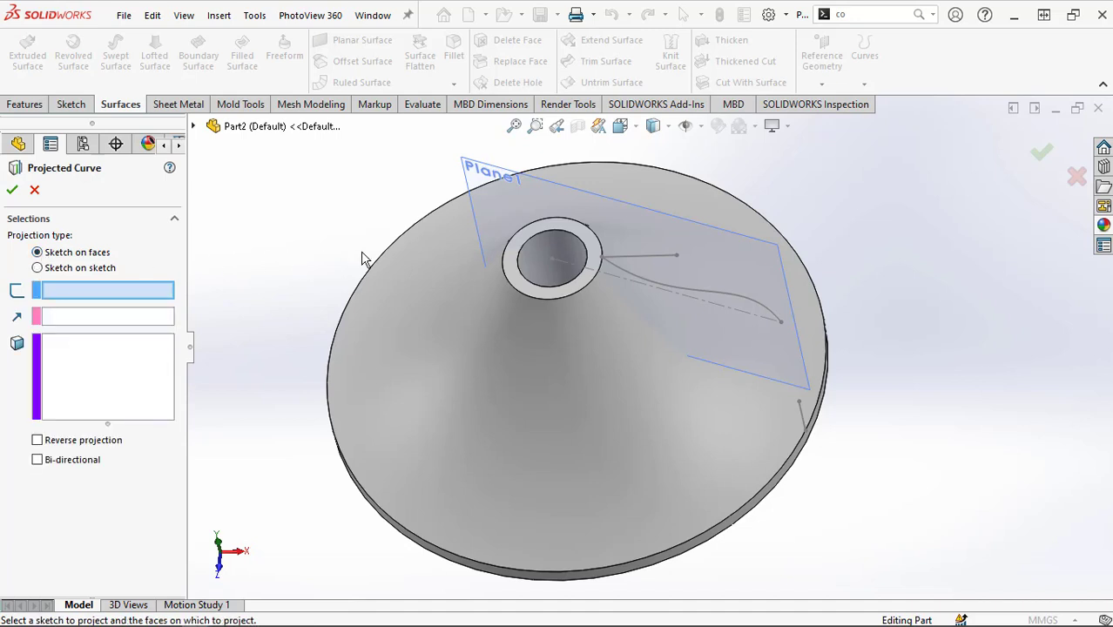
{"action": "left_click", "coordinate": [730, 300]}
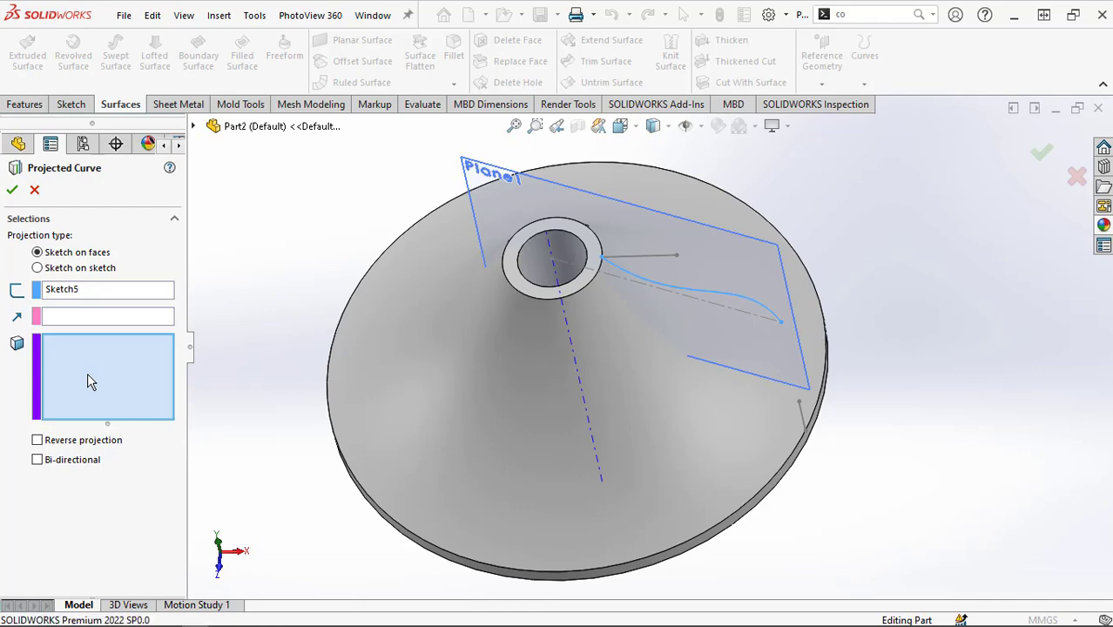
{"action": "left_click", "coordinate": [576, 420]}
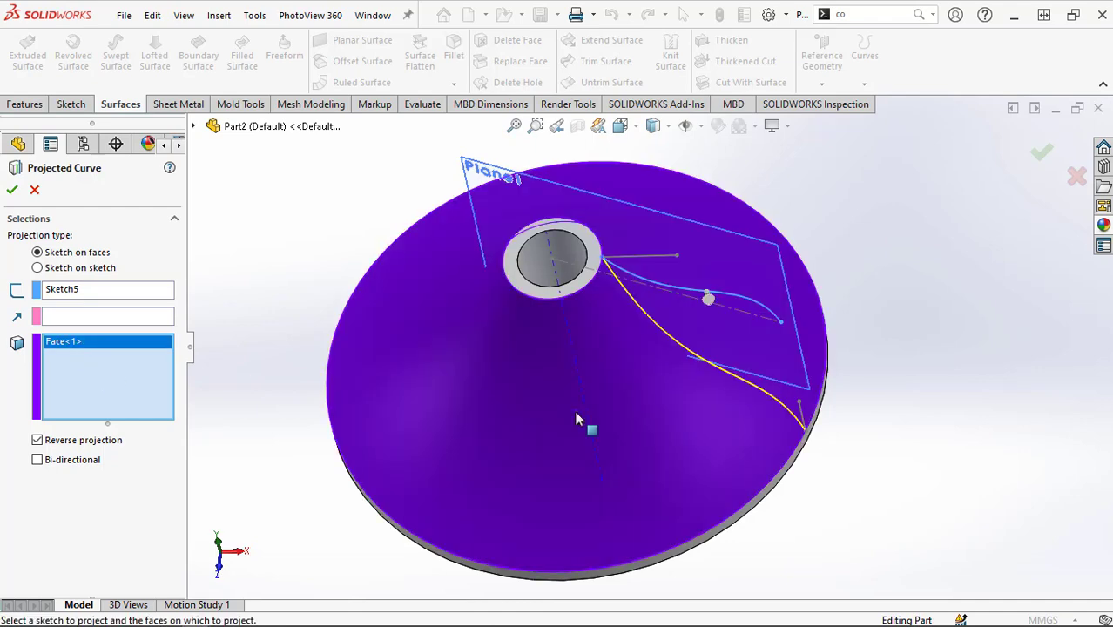
{"action": "left_click", "coordinate": [12, 190]}
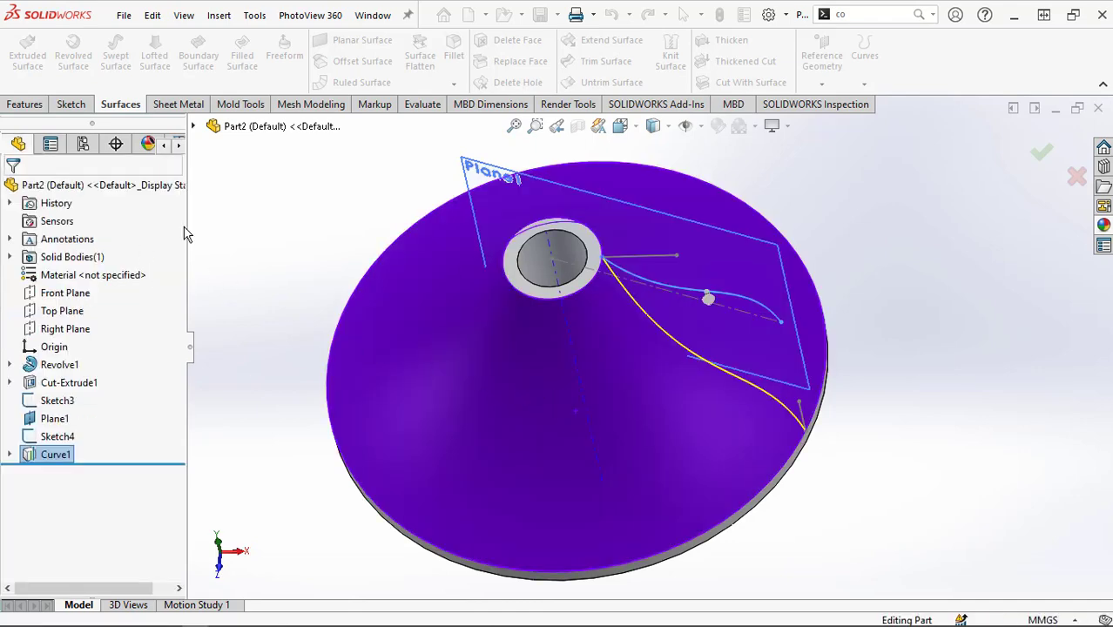
{"action": "left_click", "coordinate": [261, 248]}
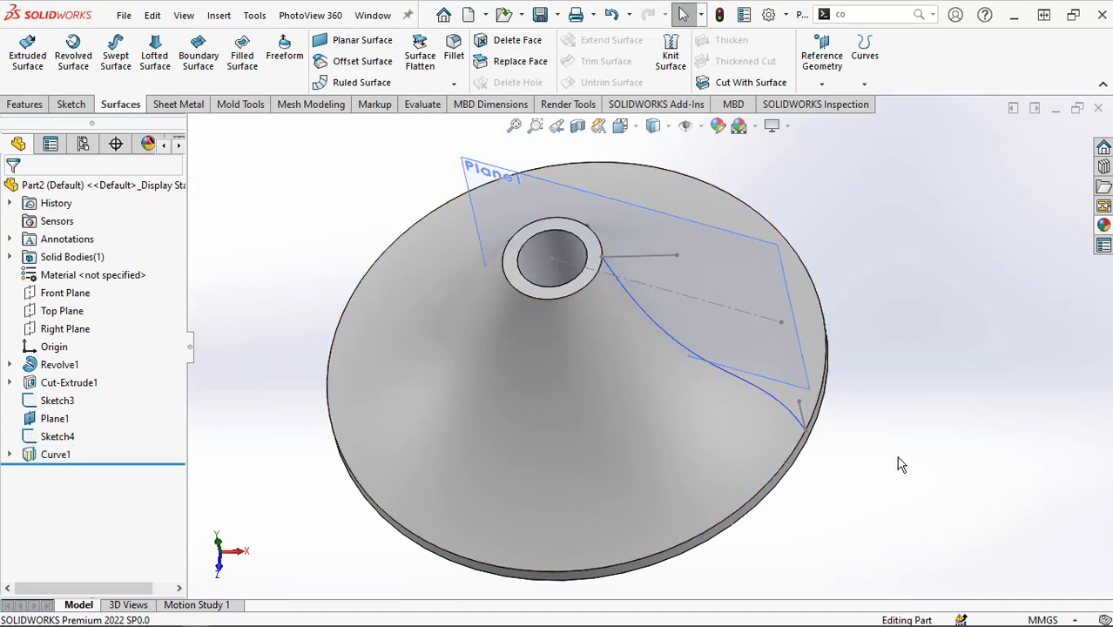
Hide the reference plane that passes through the hub and the blade's rim end.
{"action": "middle_click_drag", "start_coordinate": [902, 464], "coordinate": [872, 352]}
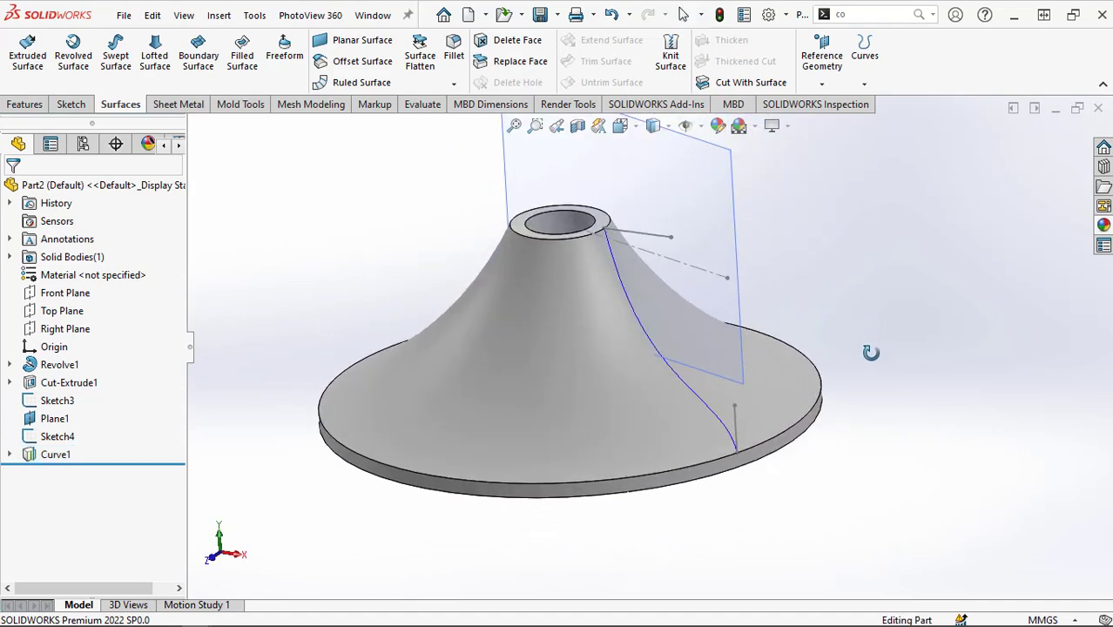
{"action": "left_click_drag", "start_coordinate": [872, 352], "coordinate": [871, 356]}
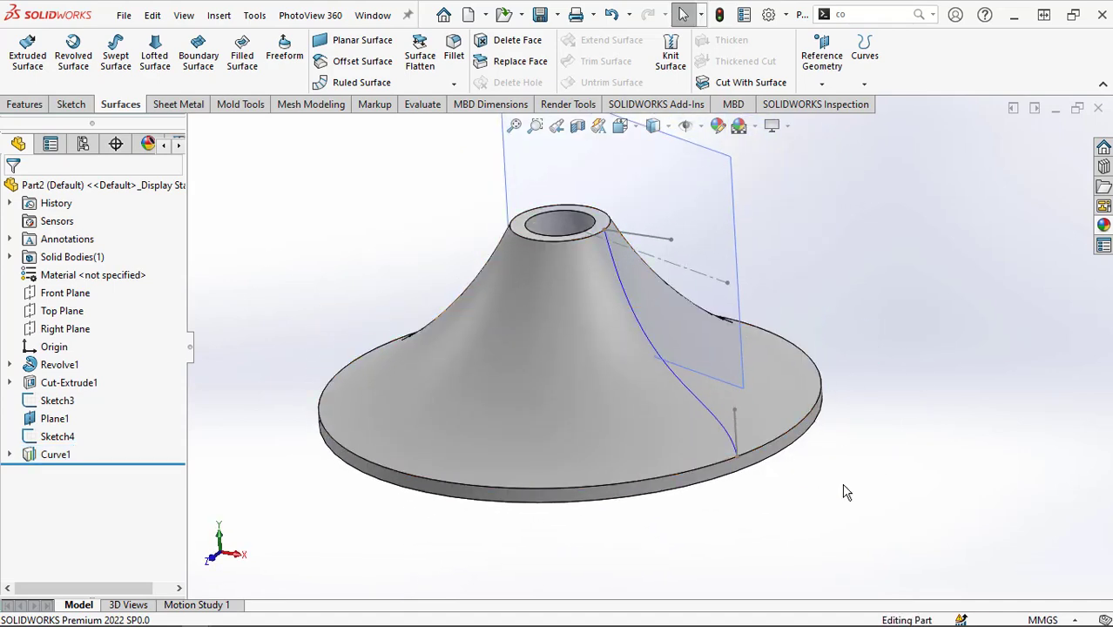
{"action": "left_click", "coordinate": [712, 190]}
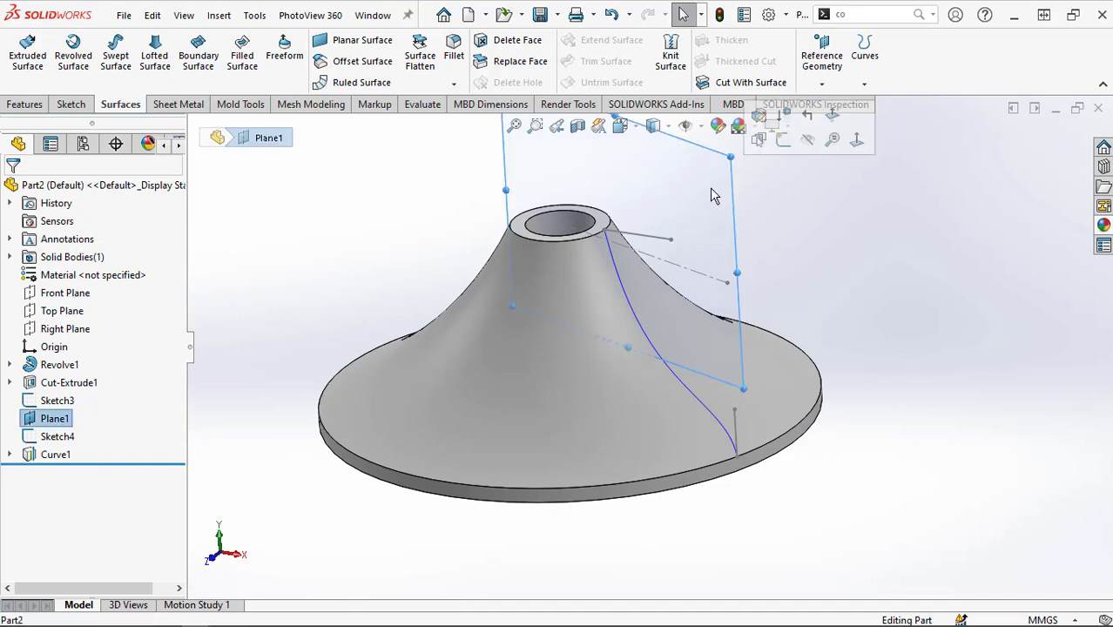
{"action": "left_click", "coordinate": [808, 141]}
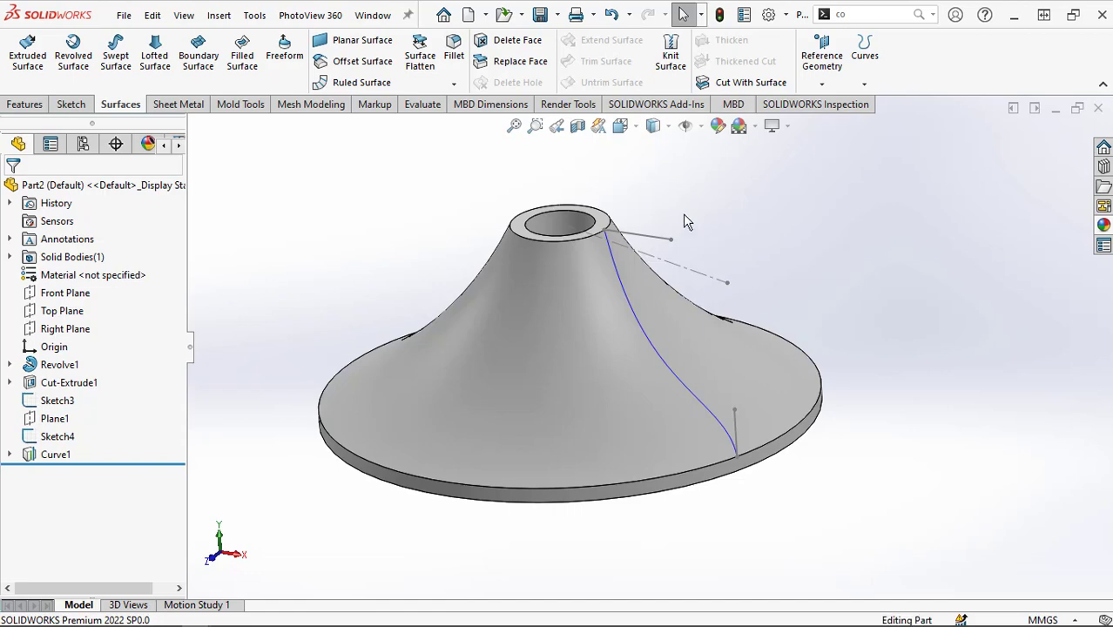
Start a sketch on the hub's top face and convert the projected blade curve into a sketch entity.
{"action": "left_click", "coordinate": [600, 225]}
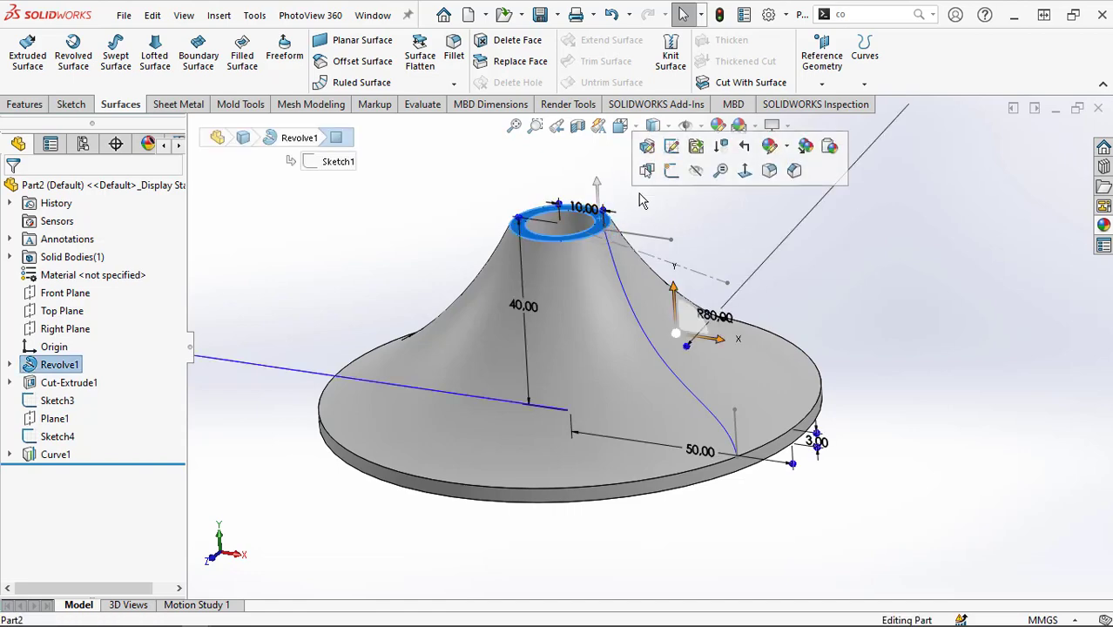
{"action": "left_click", "coordinate": [671, 183]}
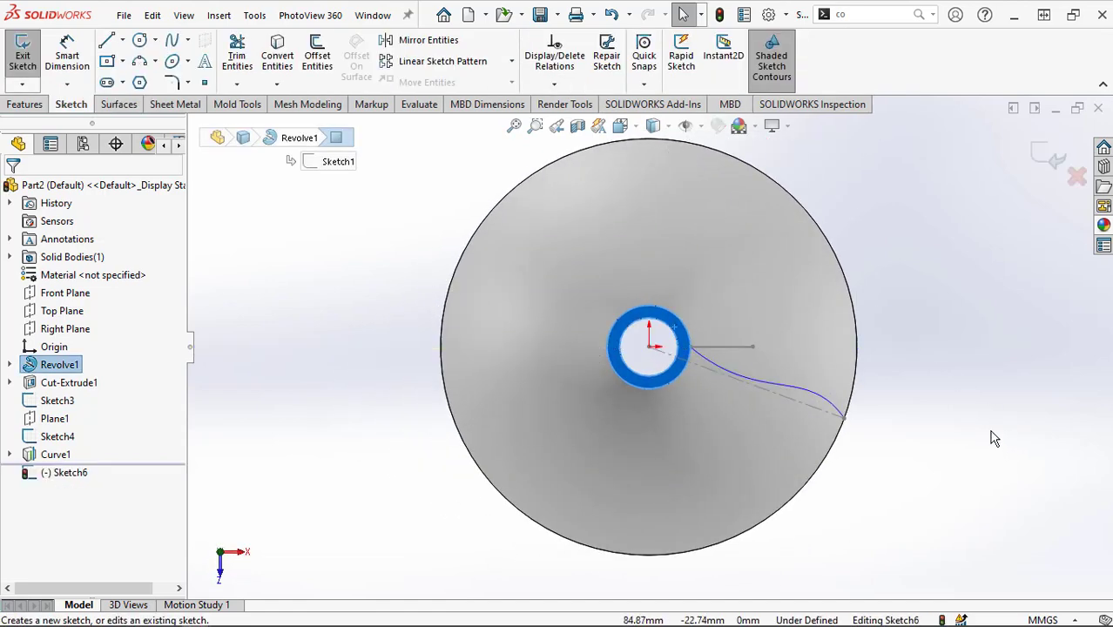
{"action": "scroll", "coordinate": [910, 383], "scroll_direction": "down", "scroll_amount": 2}
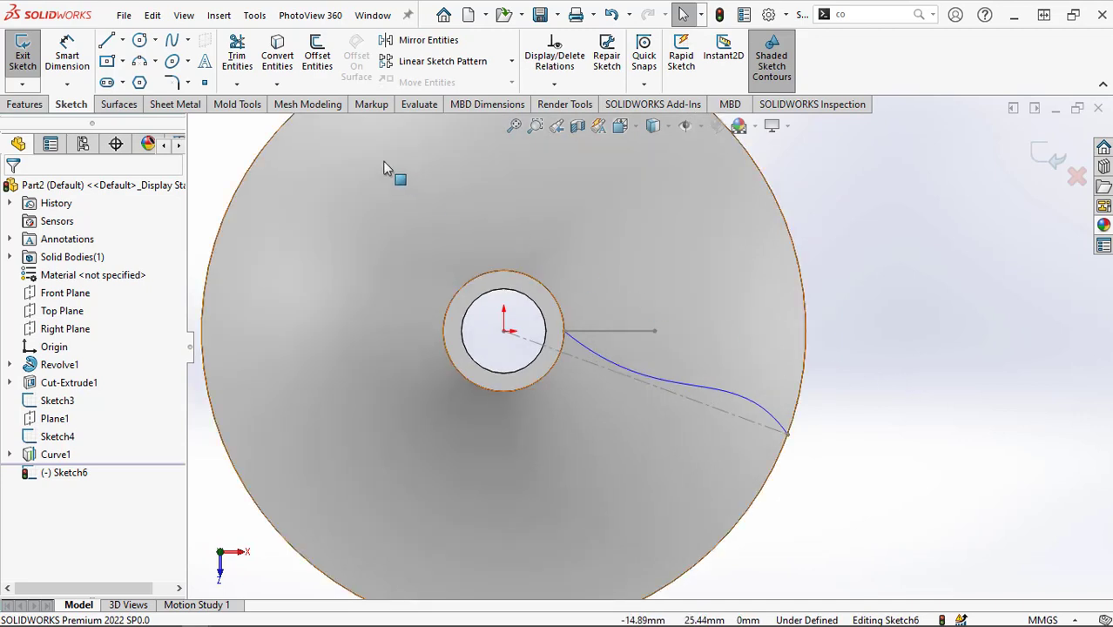
{"action": "left_click", "coordinate": [278, 61]}
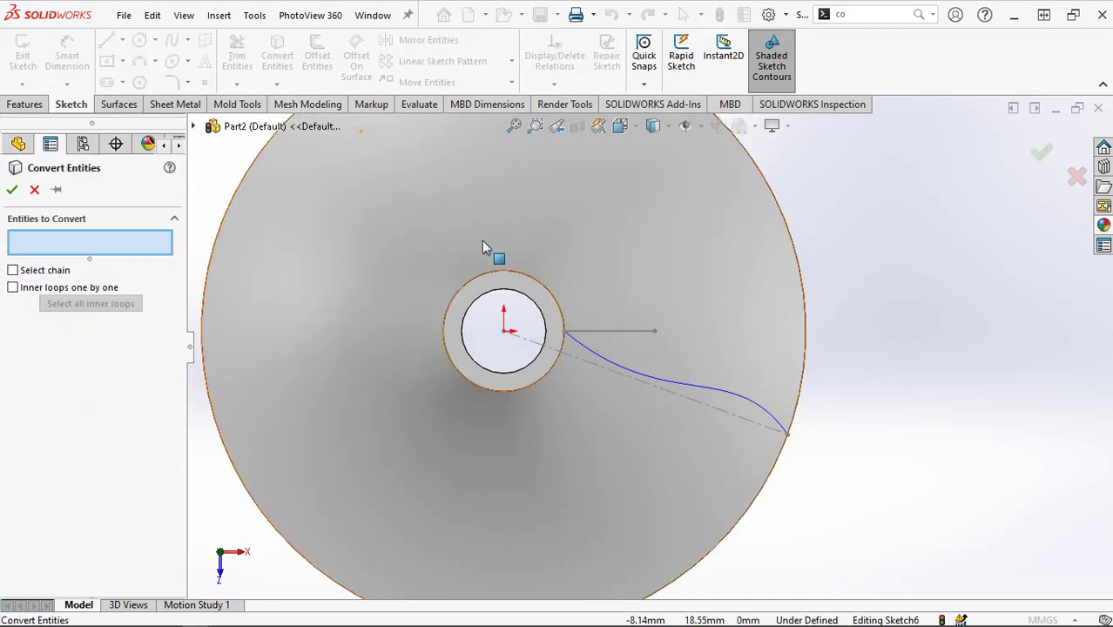
{"action": "left_click", "coordinate": [675, 383]}
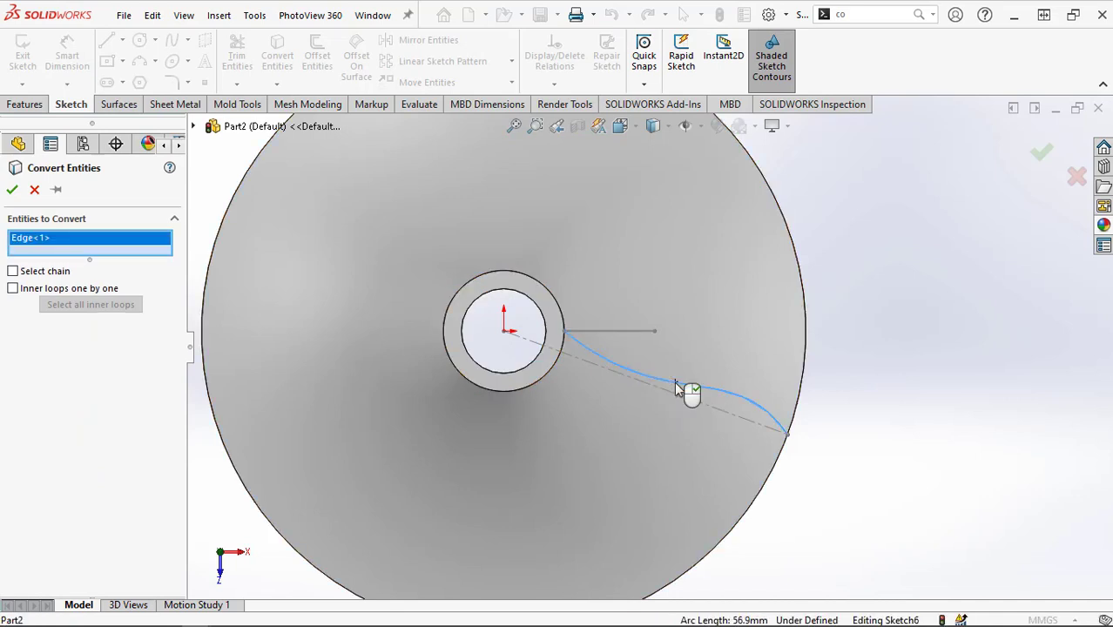
{"action": "left_click", "coordinate": [12, 192]}
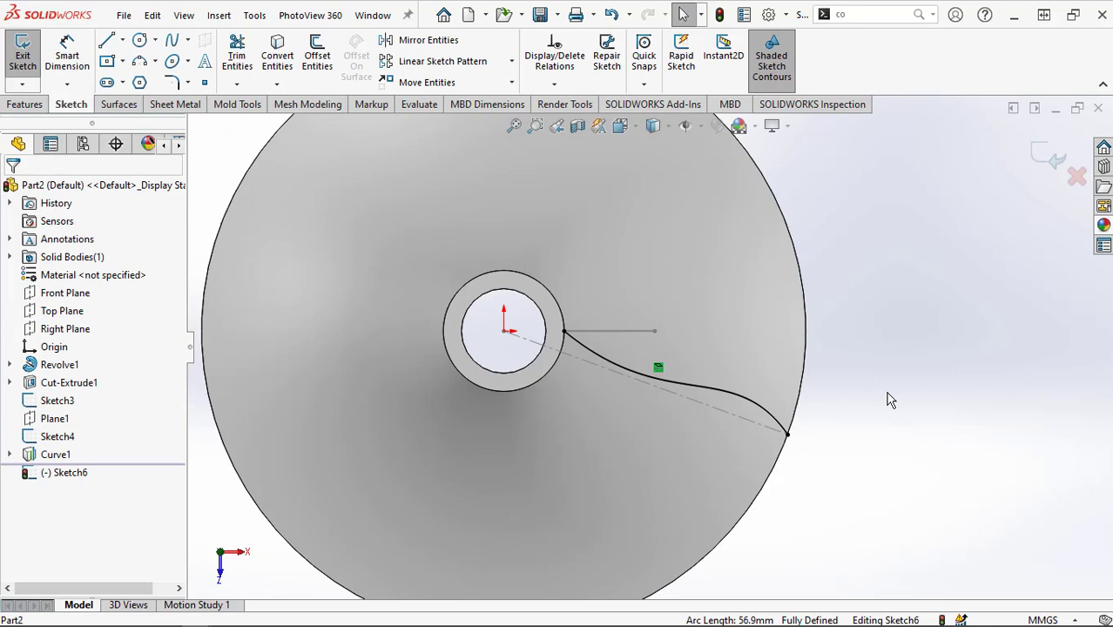
Draw a two-point spline from the short horizontal line's outer end to a point on the converted curve, about two-thirds towards the rim.
{"action": "left_click", "coordinate": [171, 40]}
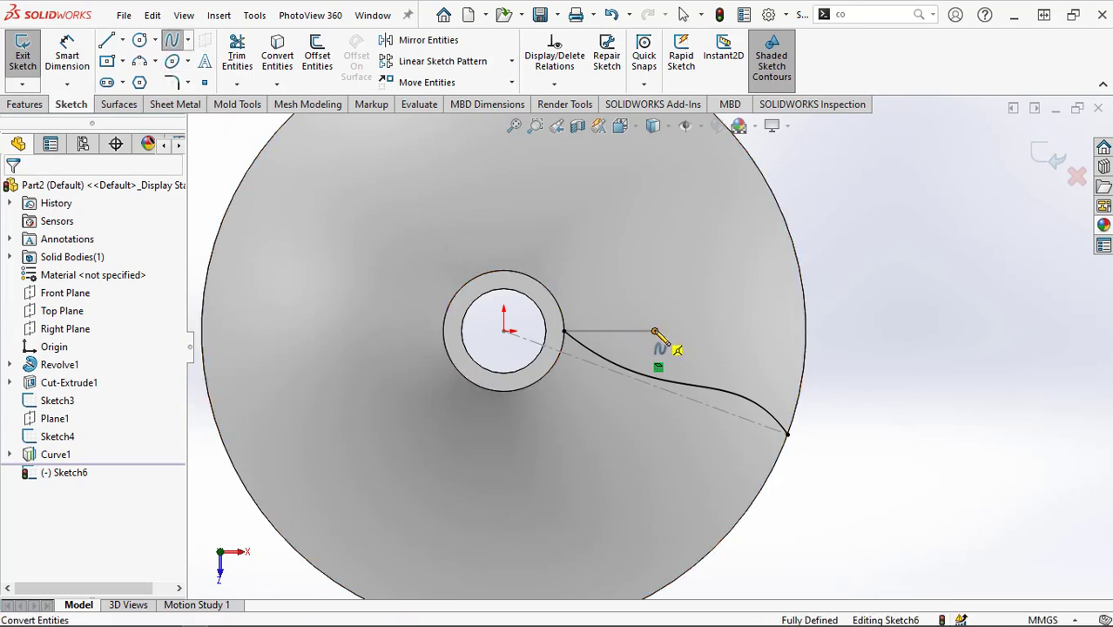
{"action": "left_click", "coordinate": [656, 332]}
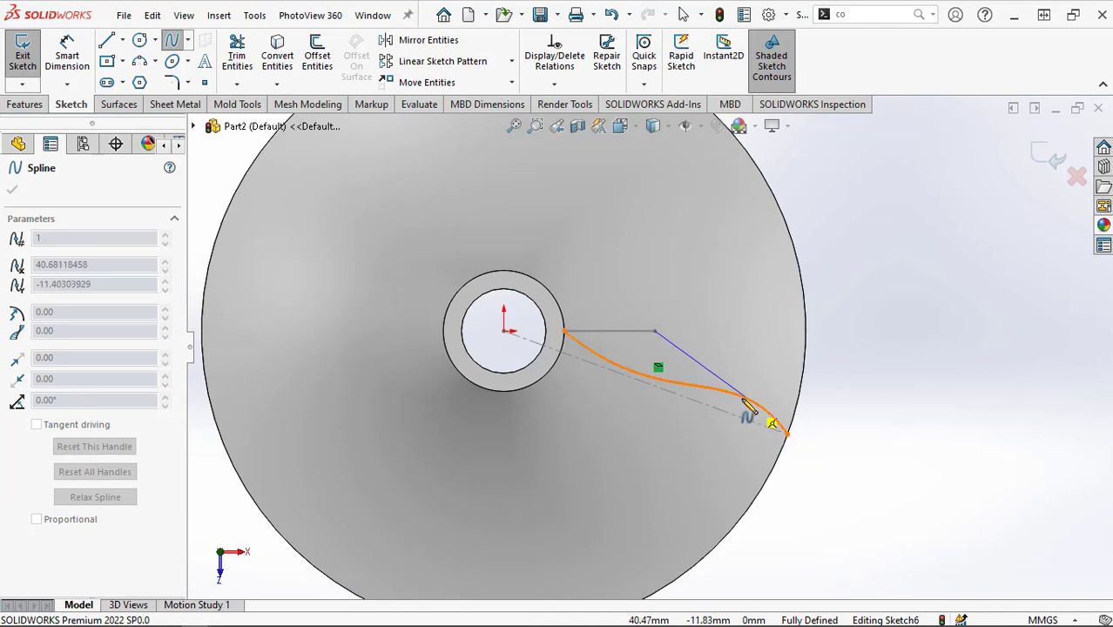
{"action": "left_click", "coordinate": [715, 389]}
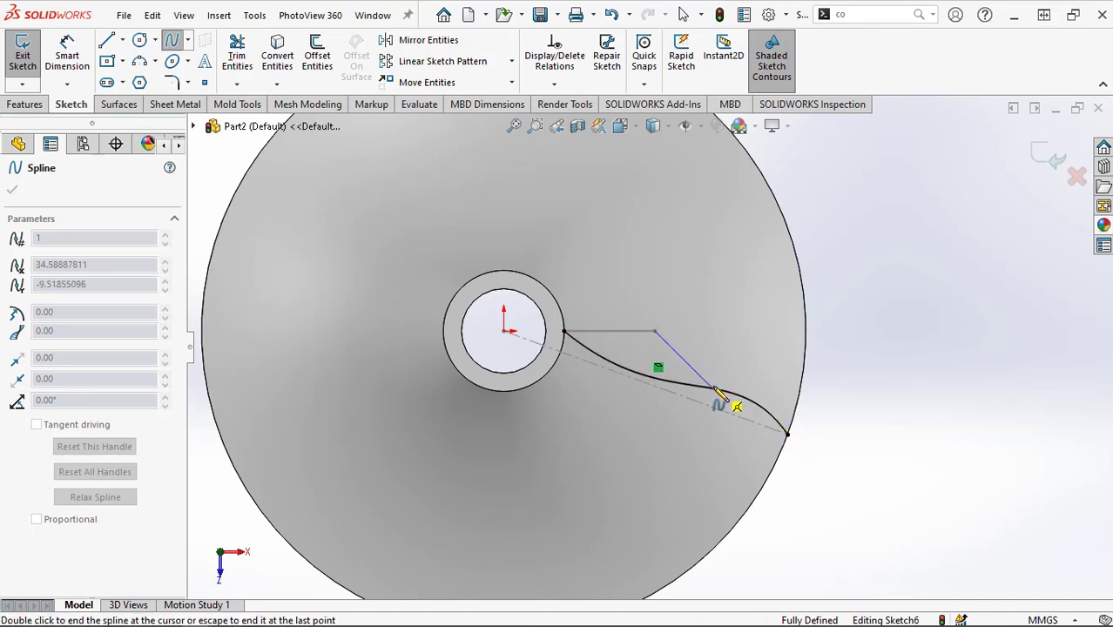
{"action": "right_click", "coordinate": [715, 388]}
{"action": "left_click", "coordinate": [728, 398]}
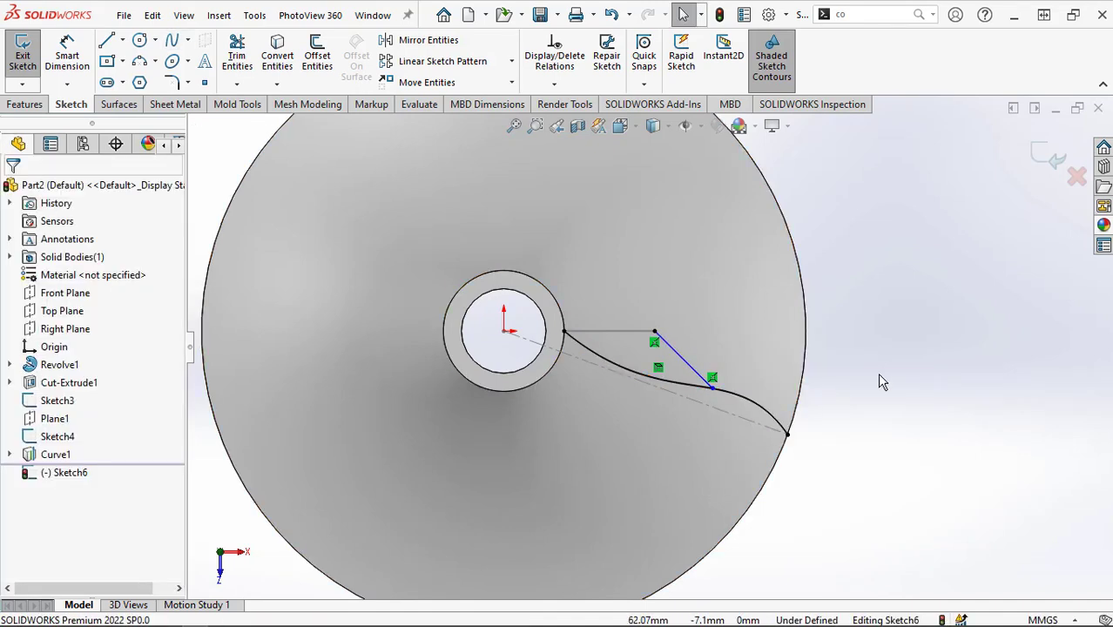
Power trim the converted curve's inner portion between the hub and the new spline.
{"action": "left_click", "coordinate": [237, 58]}
{"action": "left_click_drag", "start_coordinate": [663, 421], "coordinate": [660, 379]}
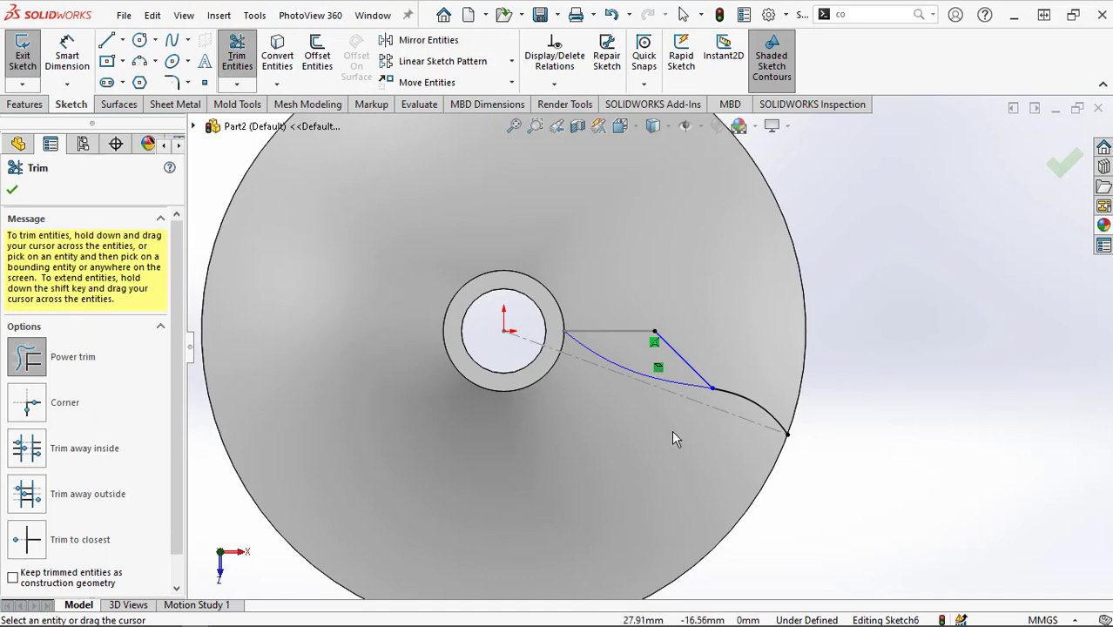
{"action": "left_click", "coordinate": [13, 195]}
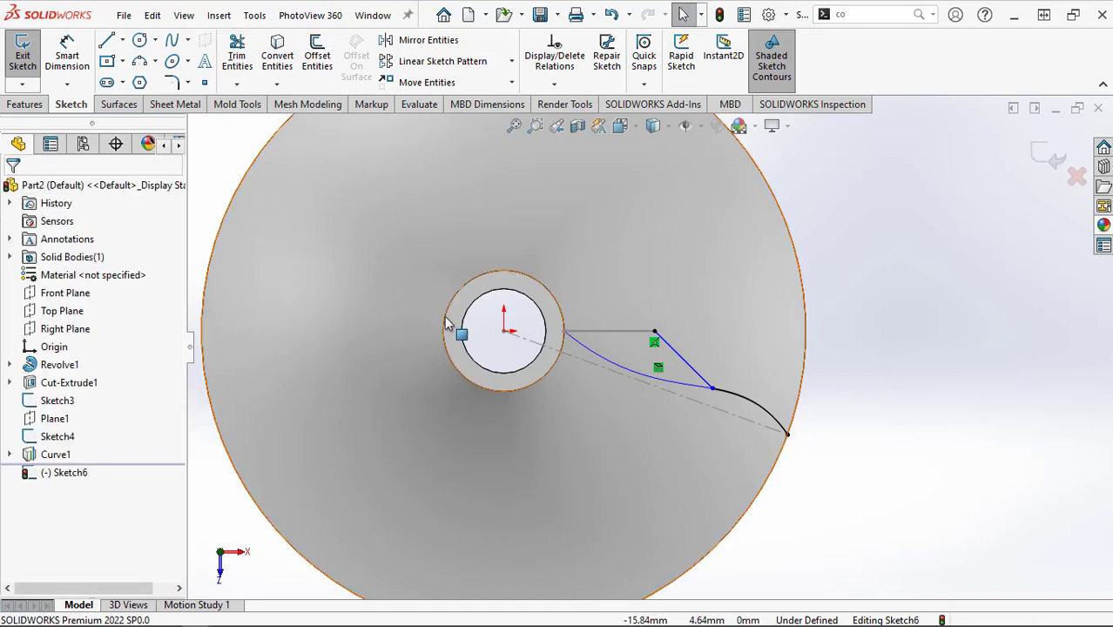
Add a tangent relation between the new spline and the remaining outer portion of the converted curve.
{"action": "left_click", "coordinate": [554, 84]}
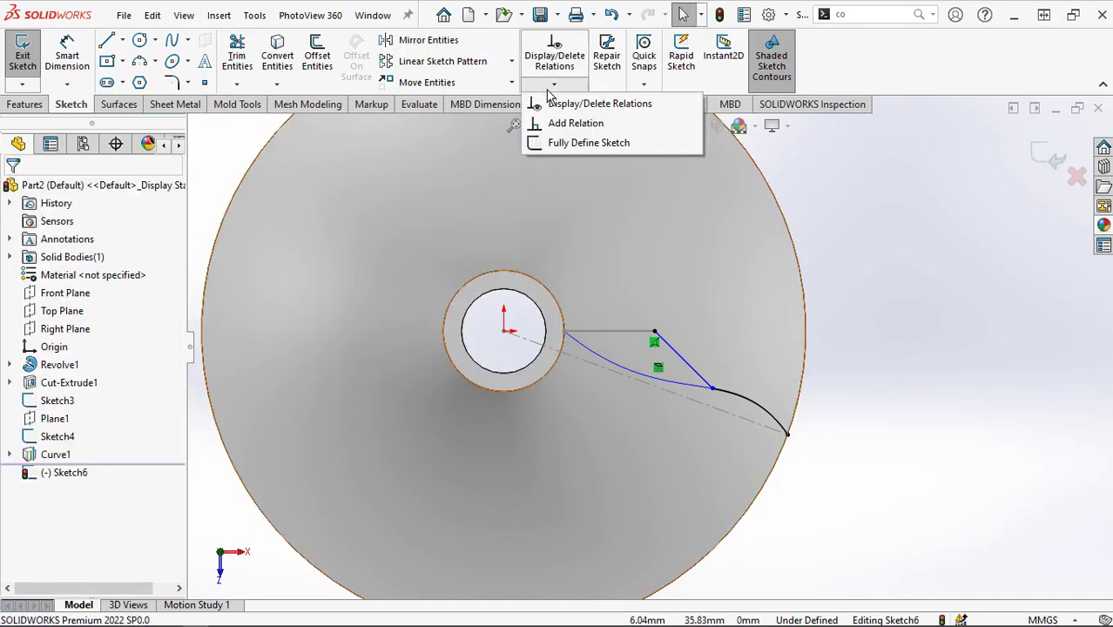
{"action": "left_click", "coordinate": [554, 123]}
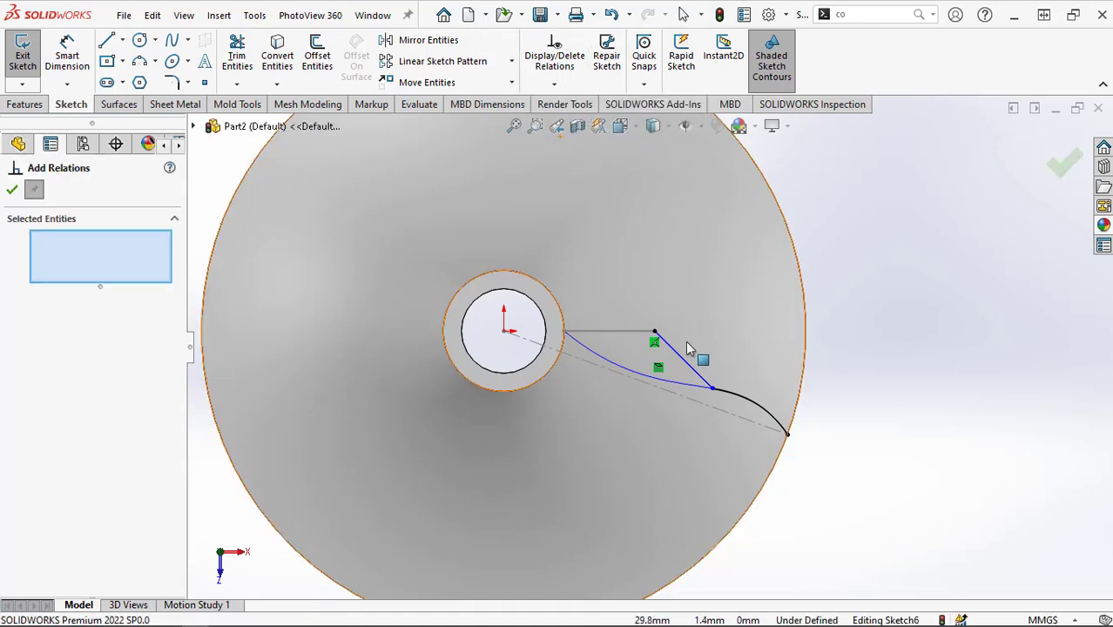
{"action": "left_click", "coordinate": [704, 366]}
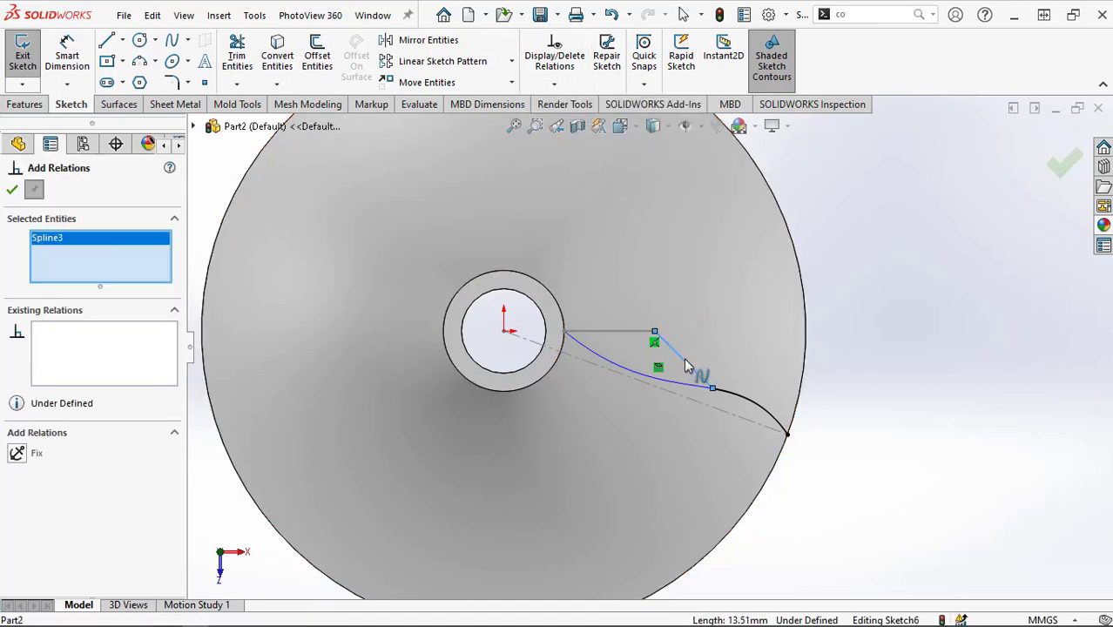
{"action": "left_click", "coordinate": [740, 395]}
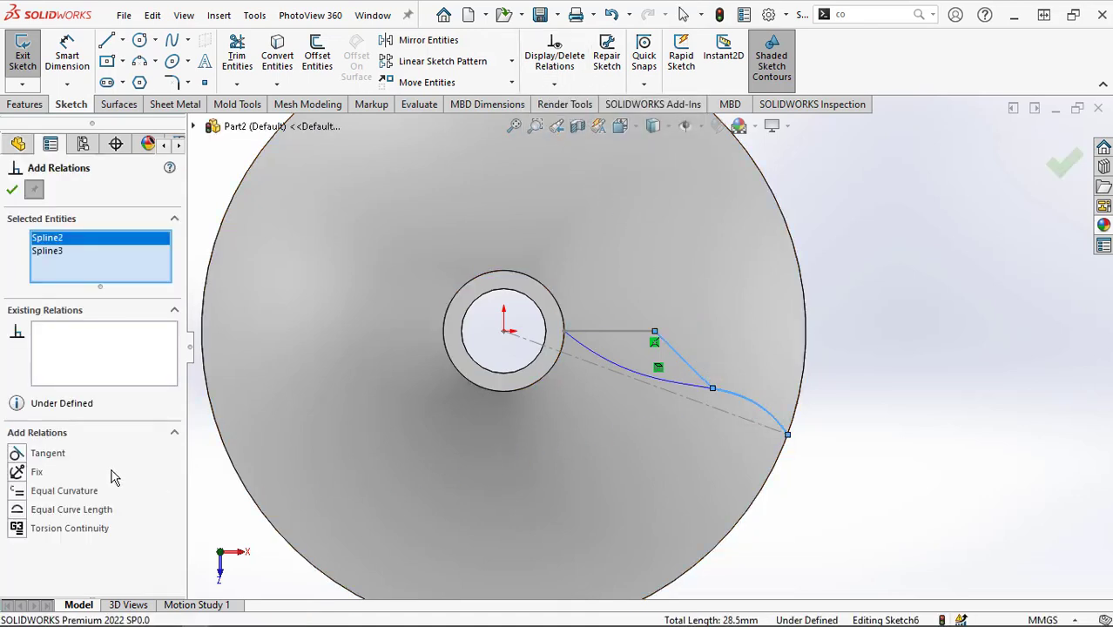
{"action": "left_click", "coordinate": [17, 454]}
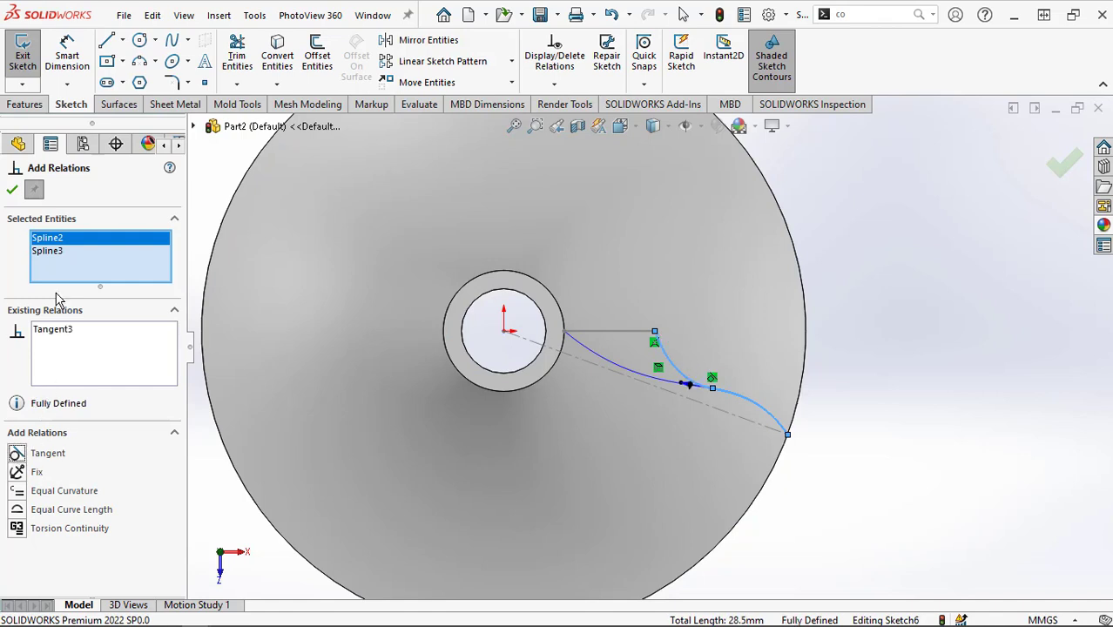
{"action": "left_click", "coordinate": [11, 190]}
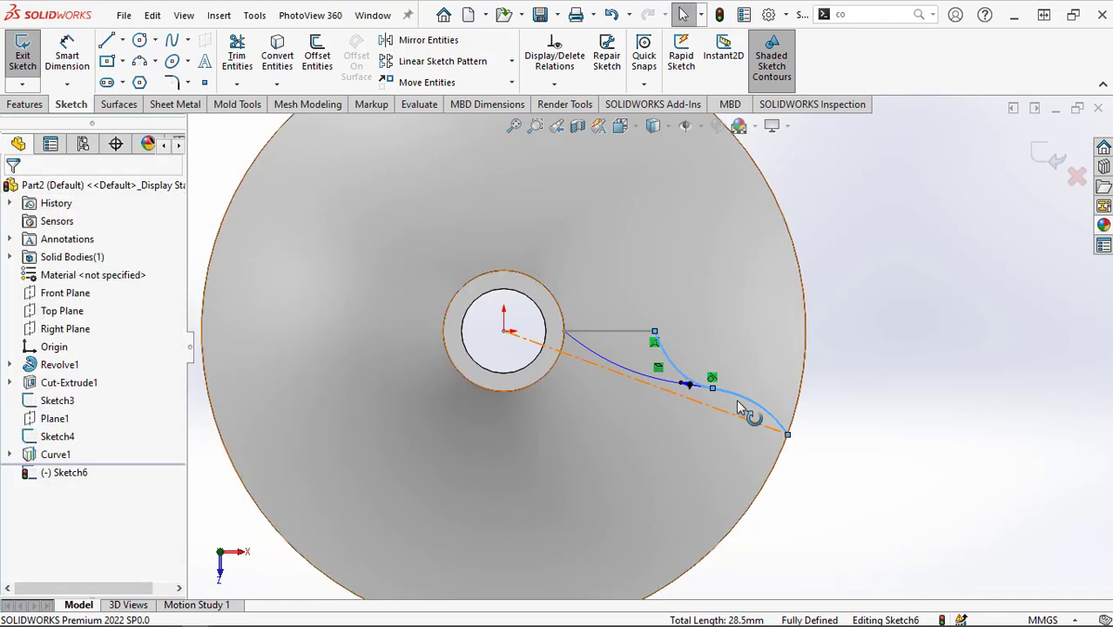
Reshape the inner spline with its two end tangency handles so it leaves the horizontal line nearly perpendicular, and close the sketch.
{"action": "scroll", "coordinate": [732, 405], "scroll_direction": "down", "scroll_amount": 1}
{"action": "left_click", "coordinate": [666, 378]}
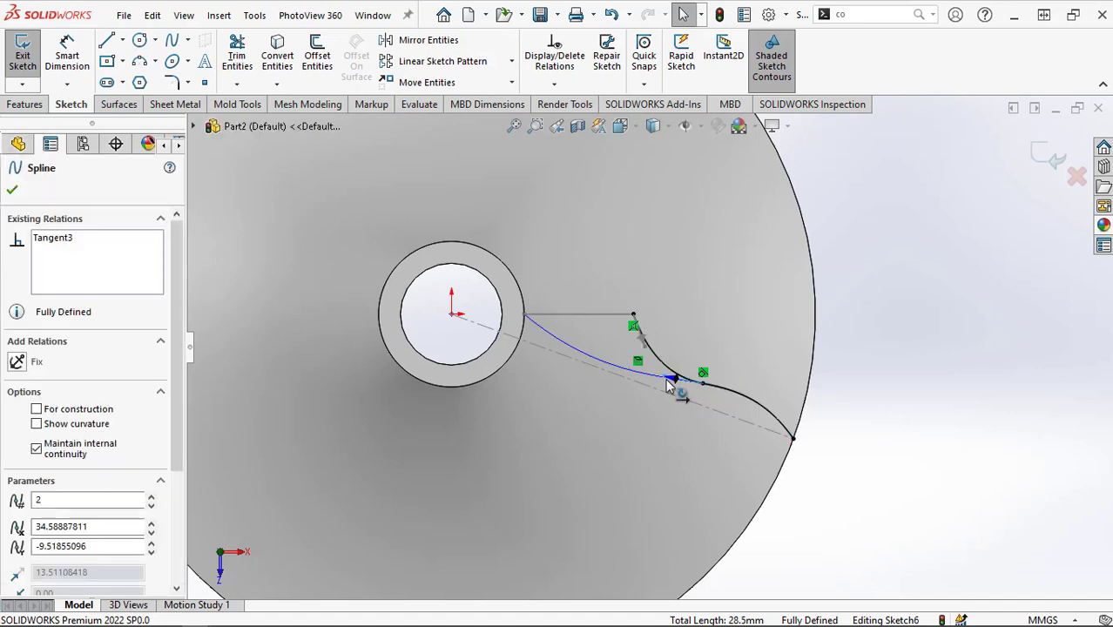
{"action": "left_click", "coordinate": [666, 378]}
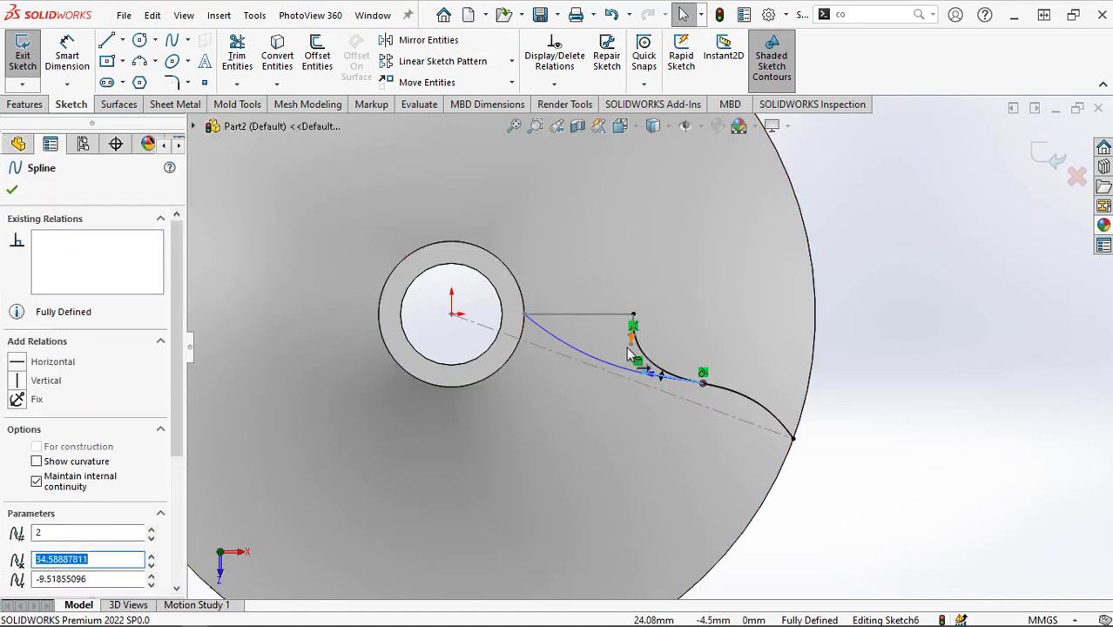
{"action": "left_click", "coordinate": [631, 346]}
{"action": "left_click", "coordinate": [630, 346]}
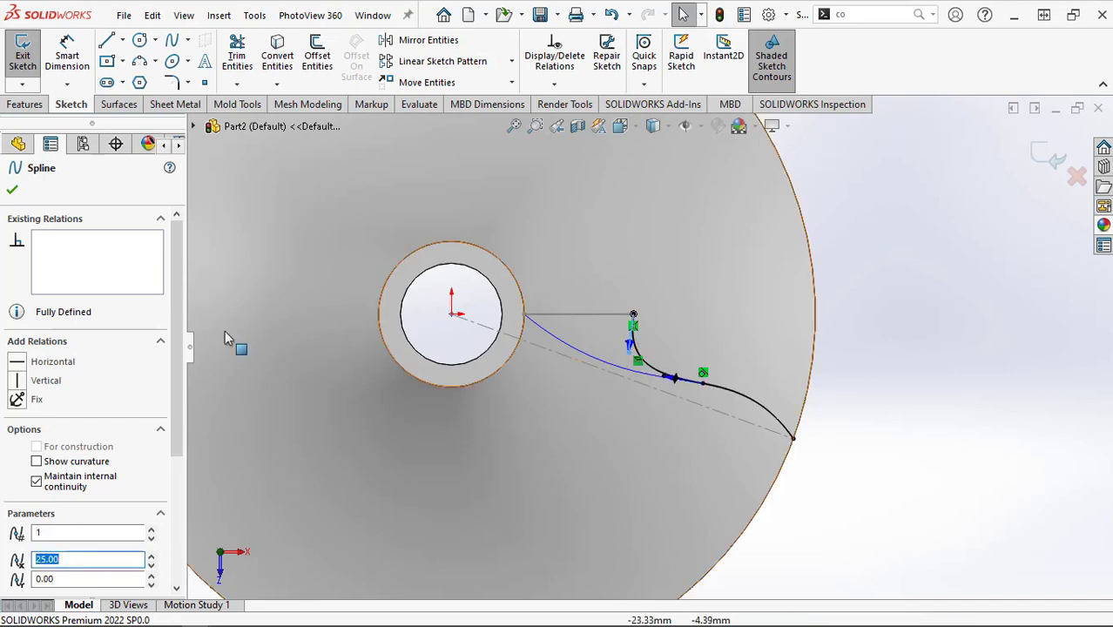
{"action": "left_click", "coordinate": [11, 192]}
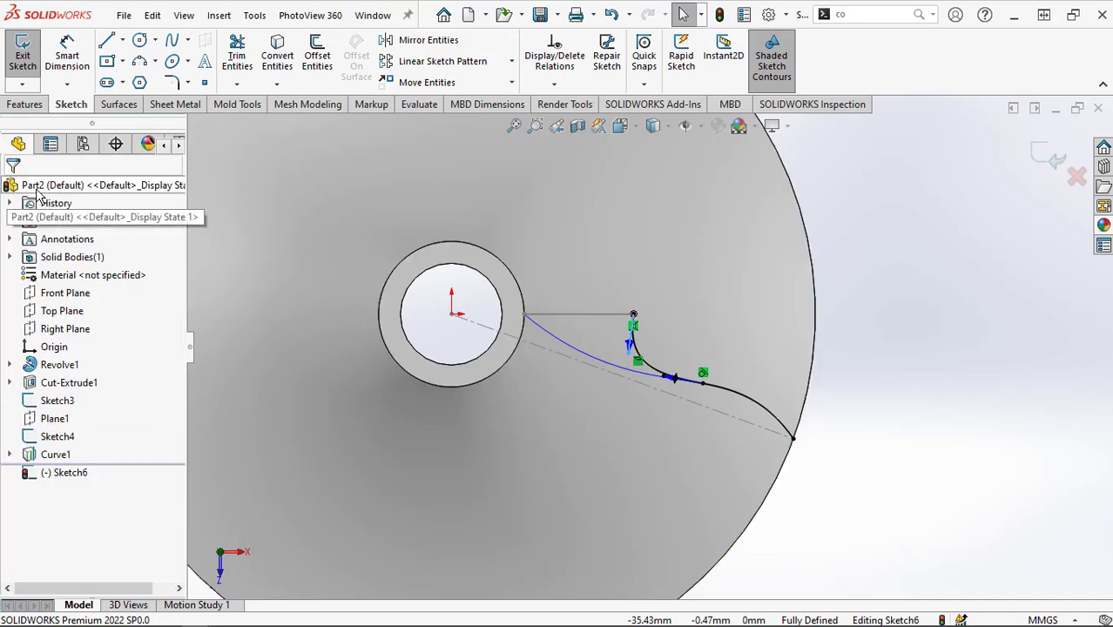
{"action": "left_click", "coordinate": [1048, 158]}
{"action": "scroll", "coordinate": [850, 527], "scroll_direction": "up", "scroll_amount": 5}
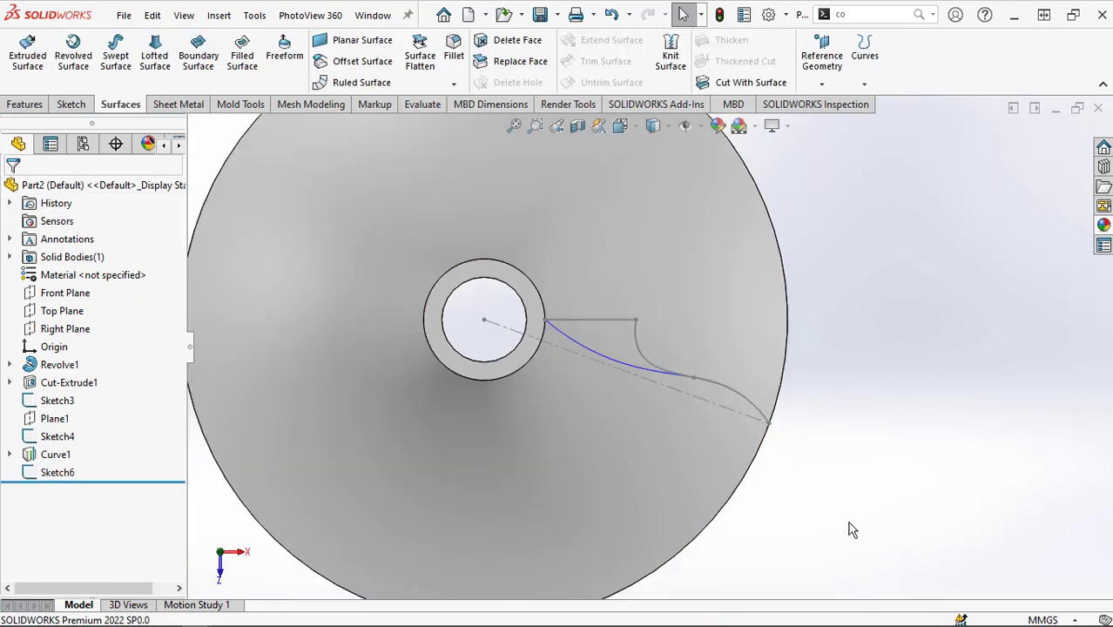
Start a sketch on the Front Plane and draw a three-point arc, radius about 25 mm, from the vertical rim line's upper end to the horizontal hub line's outer end.
{"action": "middle_click_drag", "start_coordinate": [785, 536], "coordinate": [718, 360]}
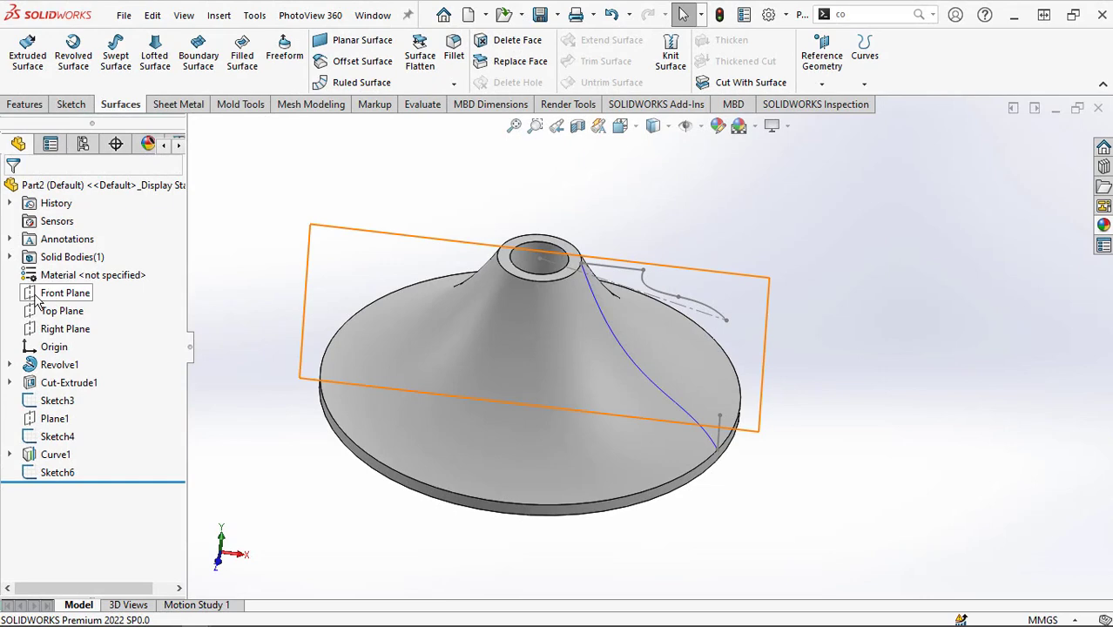
{"action": "left_click", "coordinate": [39, 298]}
{"action": "left_click", "coordinate": [37, 299]}
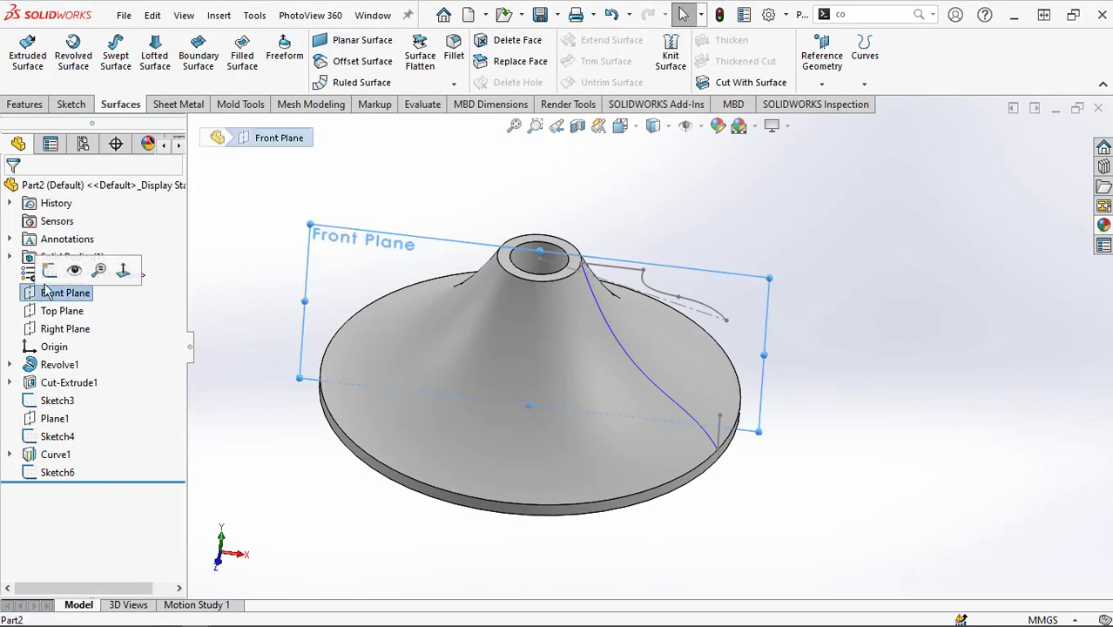
{"action": "left_click", "coordinate": [49, 272]}
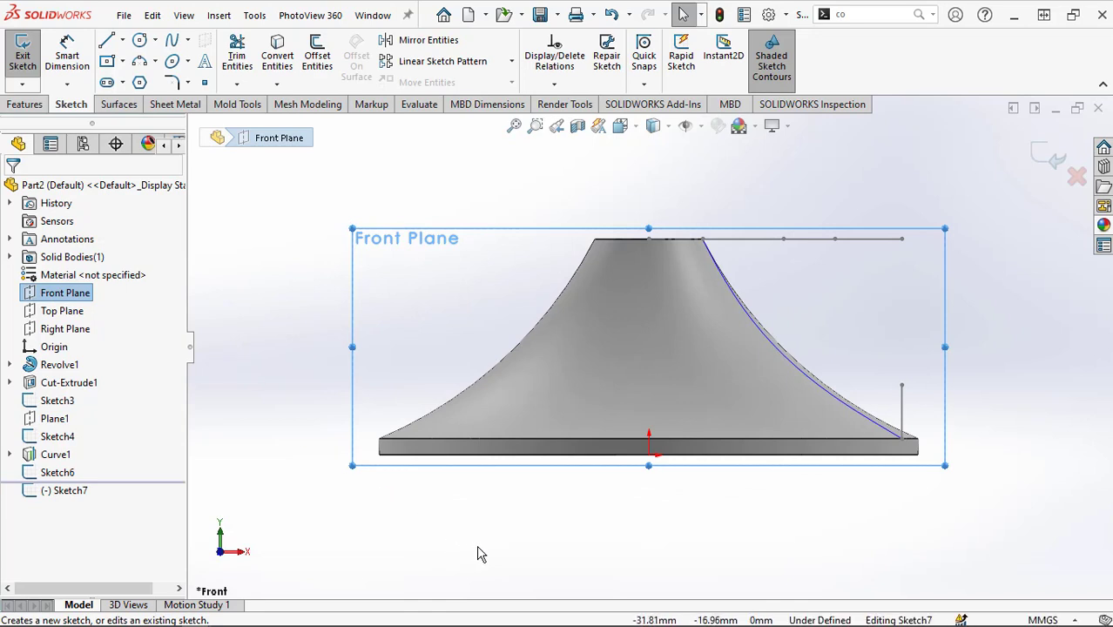
{"action": "key", "text": "Escape"}
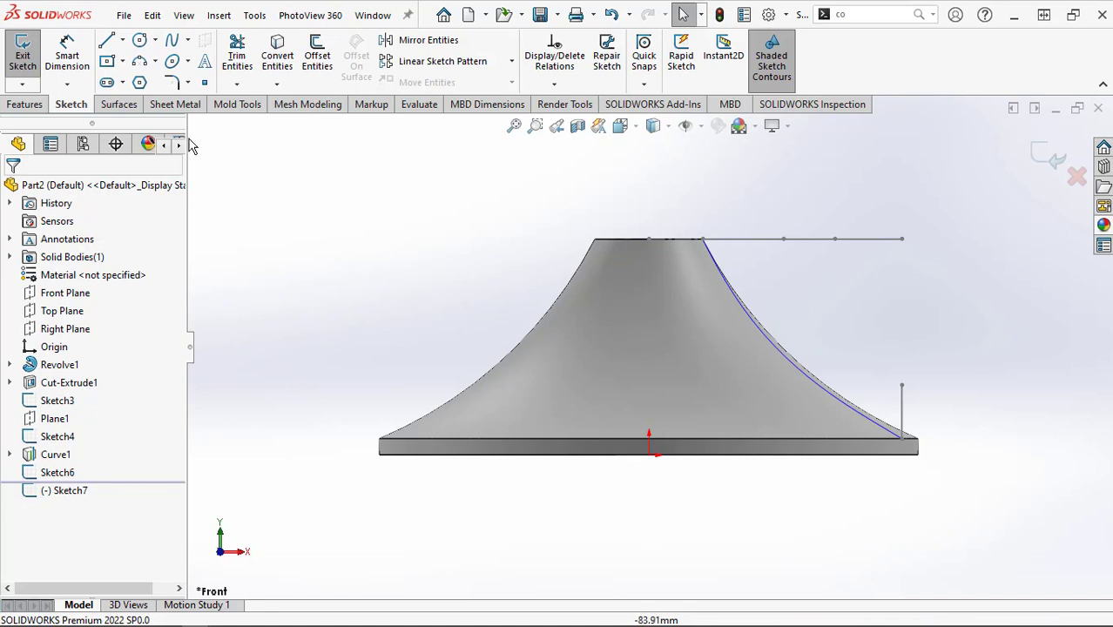
{"action": "left_click", "coordinate": [143, 66]}
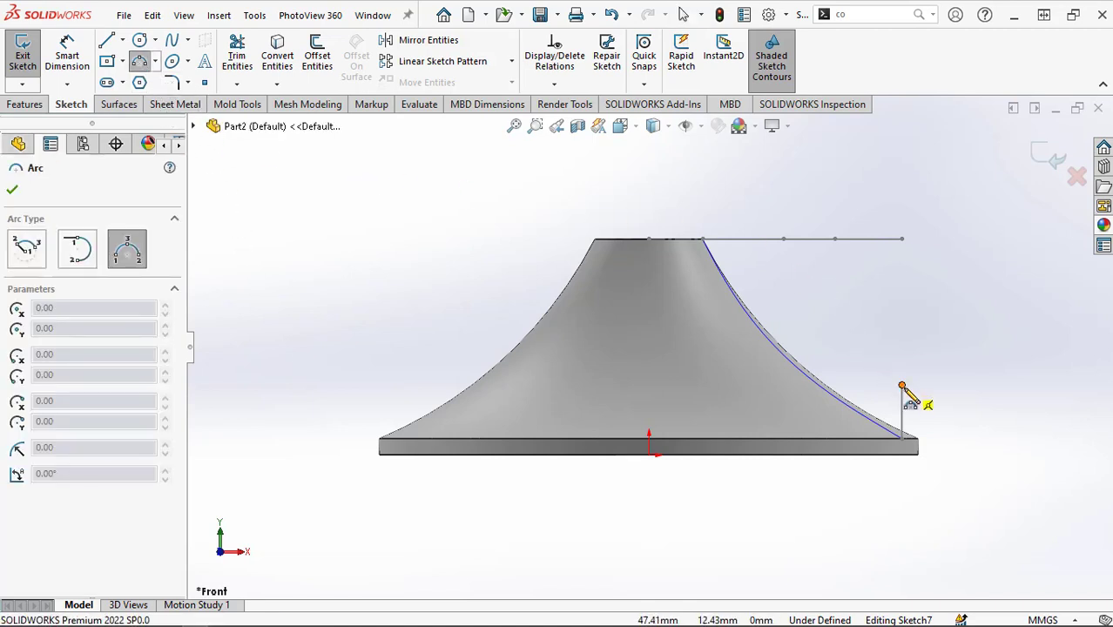
{"action": "left_click", "coordinate": [903, 386]}
{"action": "key", "text": "z"}
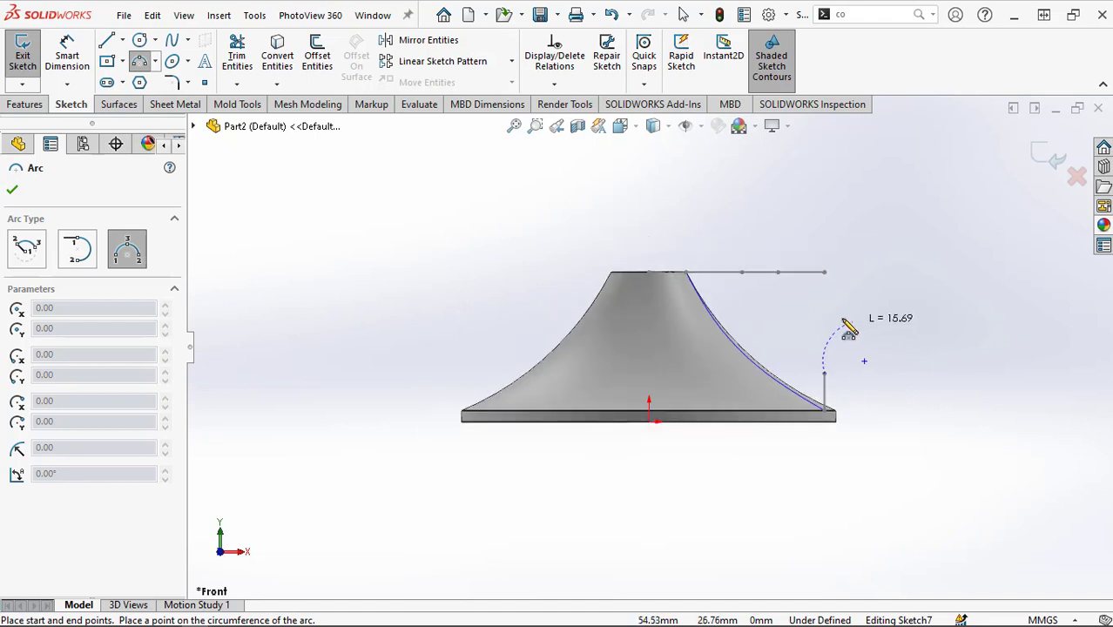
{"action": "middle_click_drag", "start_coordinate": [824, 325], "coordinate": [796, 370]}
{"action": "left_click", "coordinate": [736, 284]}
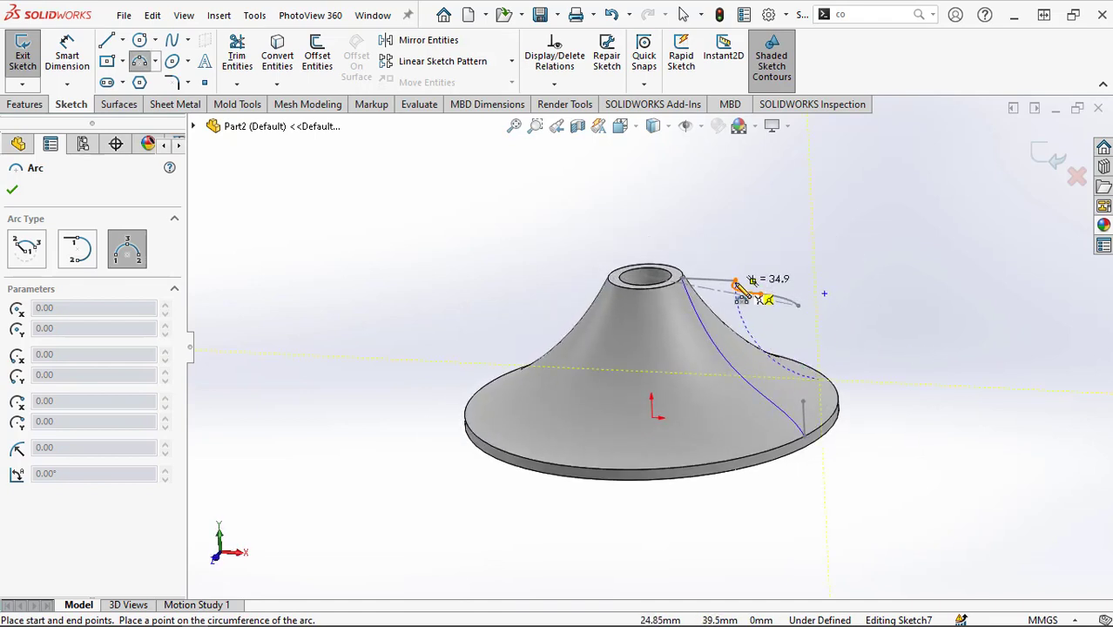
{"action": "left_click", "coordinate": [757, 348]}
{"action": "right_click", "coordinate": [760, 342]}
{"action": "left_click", "coordinate": [775, 346]}
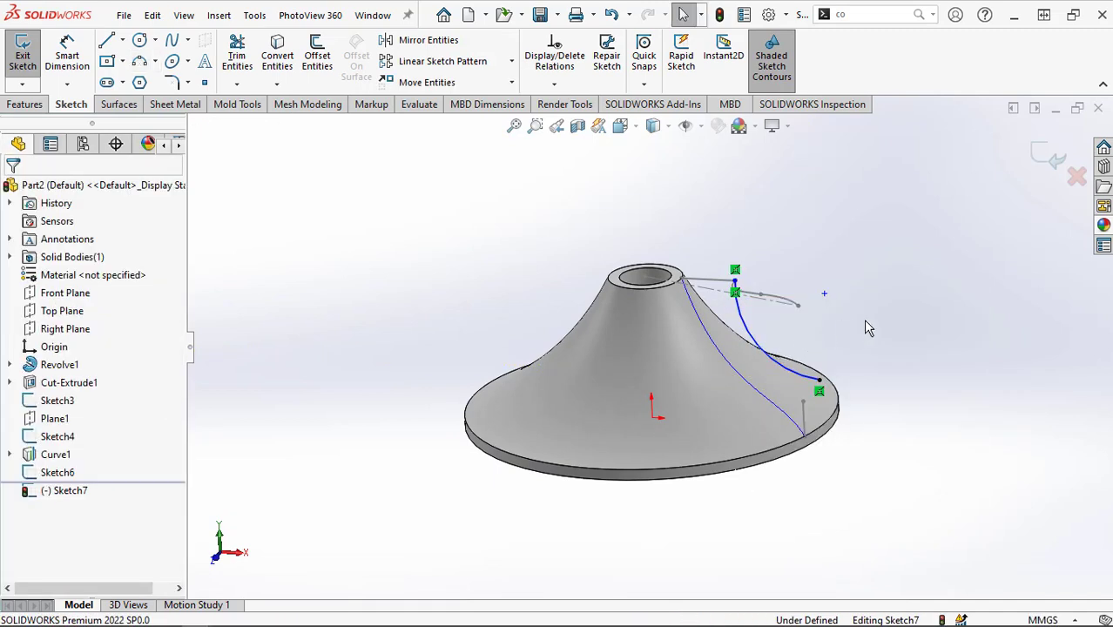
Dimension the arc's radius as 45 mm and close the sketch.
{"action": "middle_click_drag", "start_coordinate": [878, 327], "coordinate": [853, 326]}
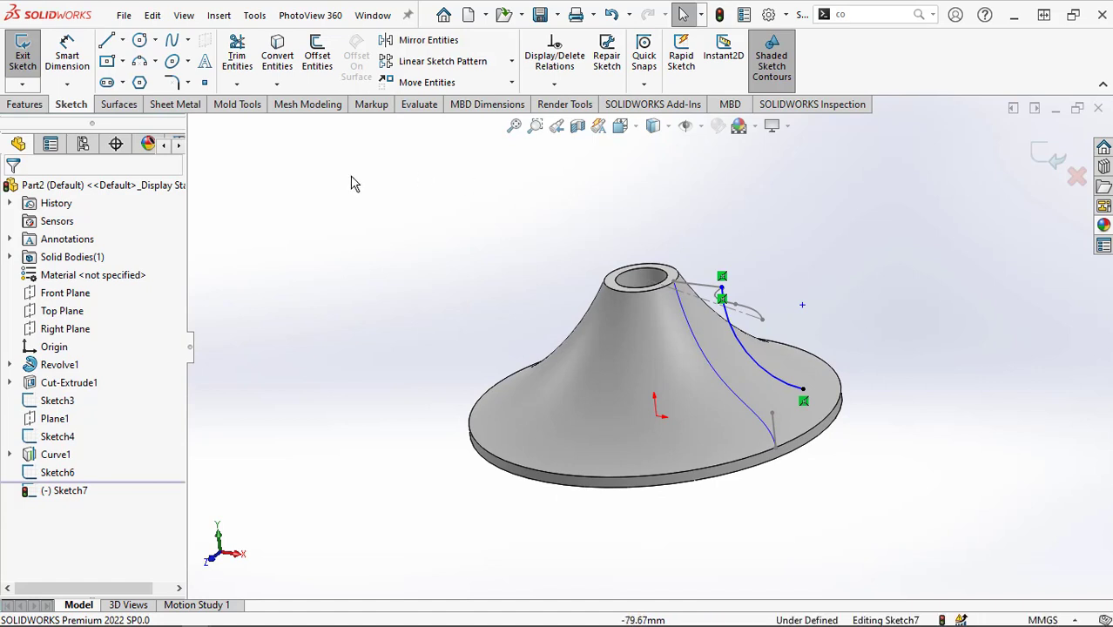
{"action": "left_click", "coordinate": [67, 54]}
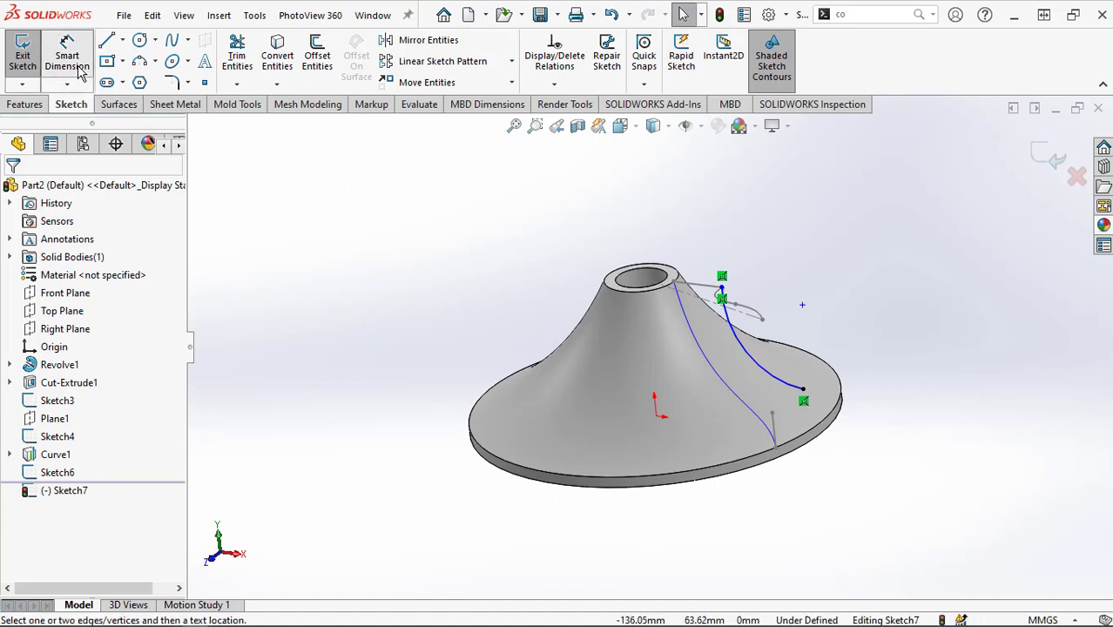
{"action": "left_click", "coordinate": [747, 357]}
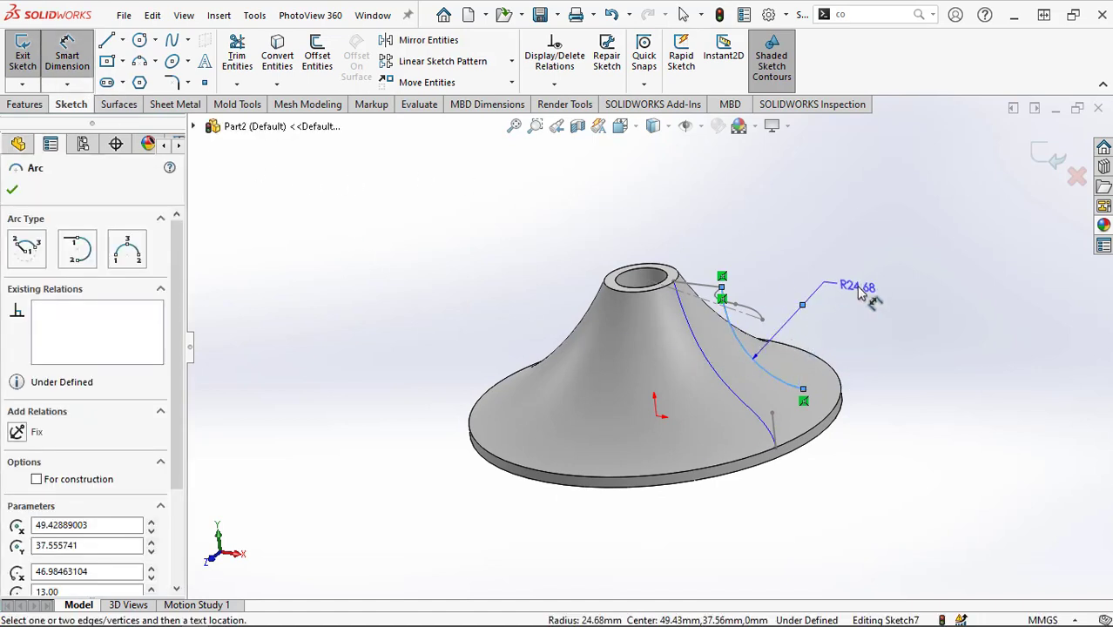
{"action": "left_click", "coordinate": [861, 295]}
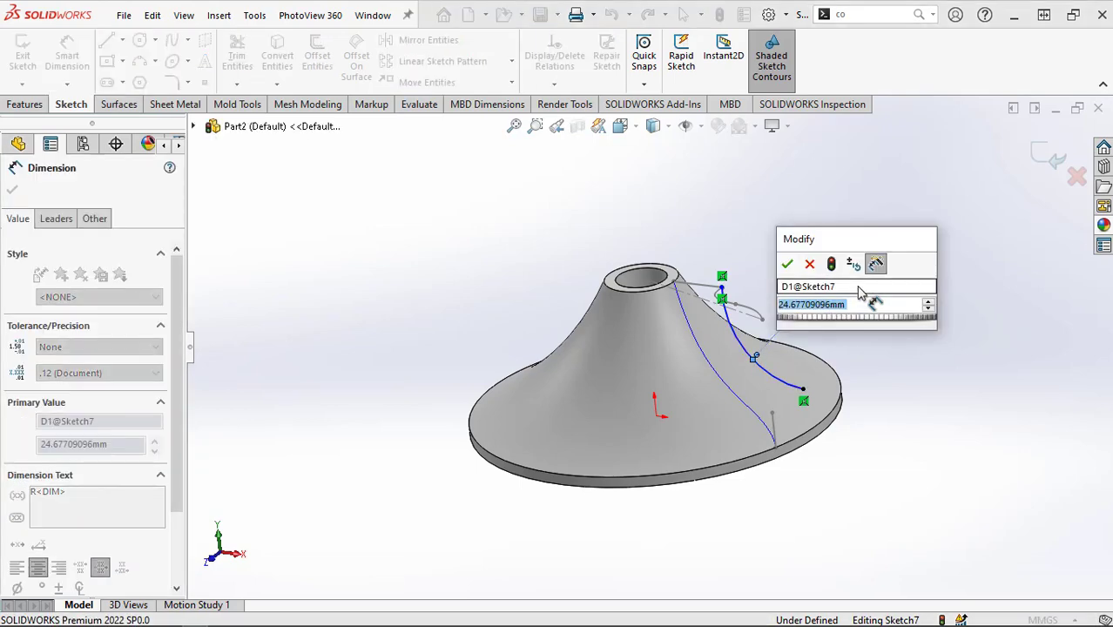
{"action": "type", "text": "45"}
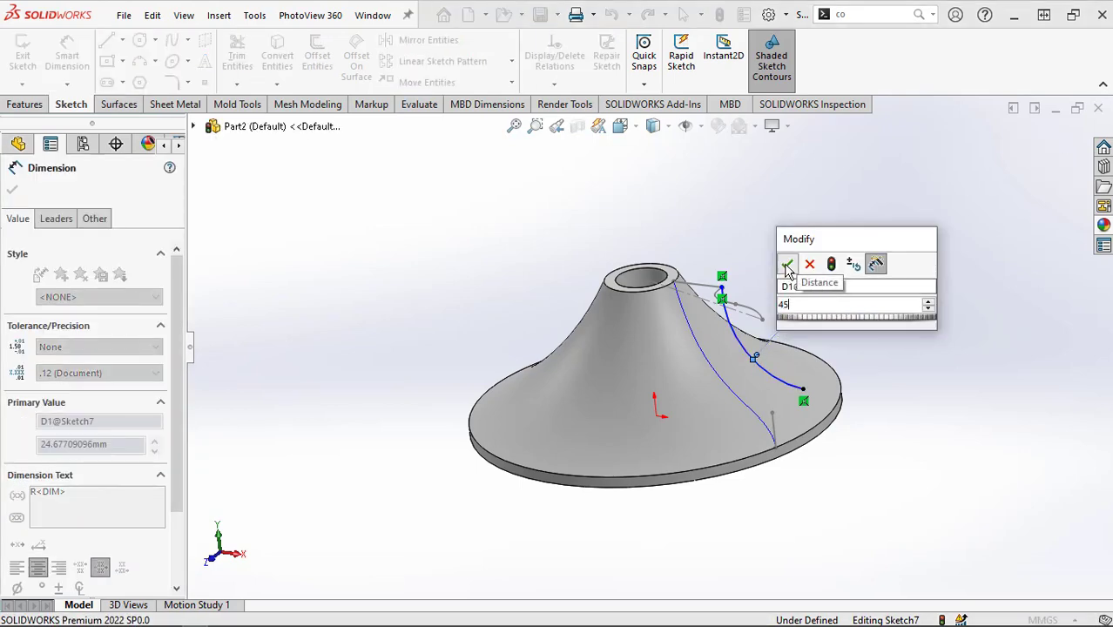
{"action": "left_click", "coordinate": [786, 265]}
{"action": "mouse_move", "coordinate": [845, 428]}
{"action": "middle_mouse_down"}
{"action": "mouse_move", "coordinate": [882, 342]}
{"action": "mouse_move", "coordinate": [860, 373]}
{"action": "mouse_move", "coordinate": [853, 418]}
{"action": "middle_mouse_up"}
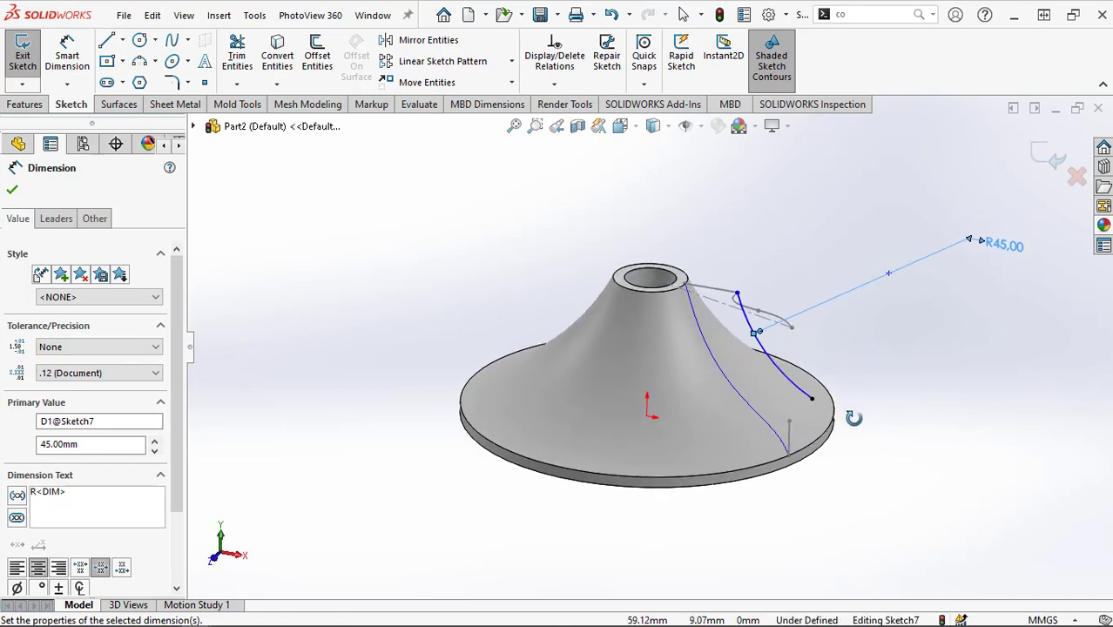
{"action": "left_click", "coordinate": [12, 189]}
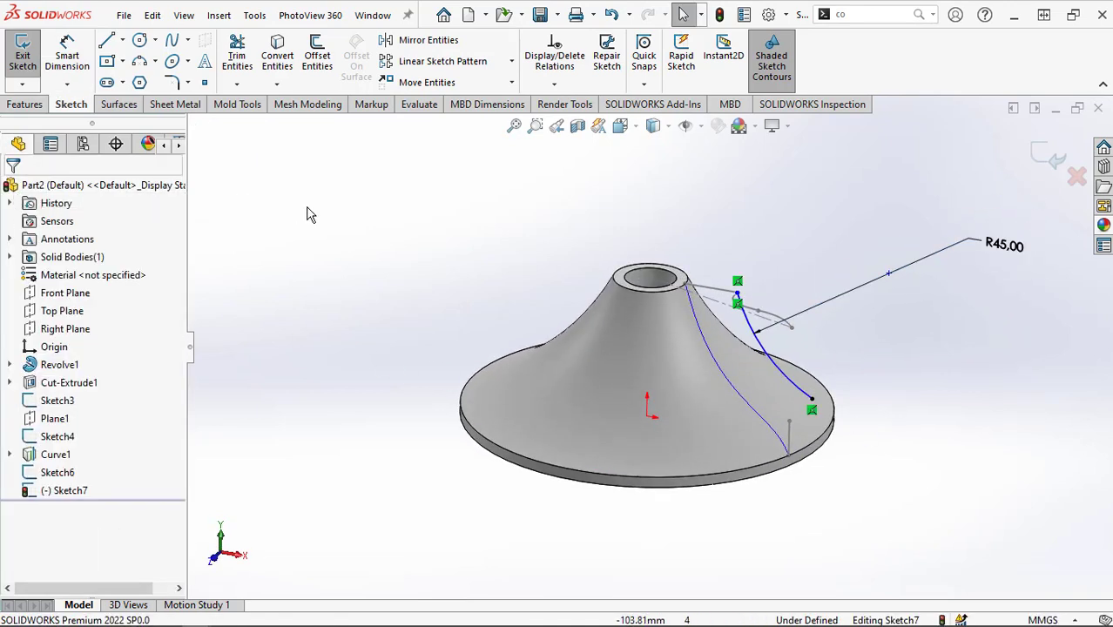
{"action": "left_click", "coordinate": [1054, 158]}
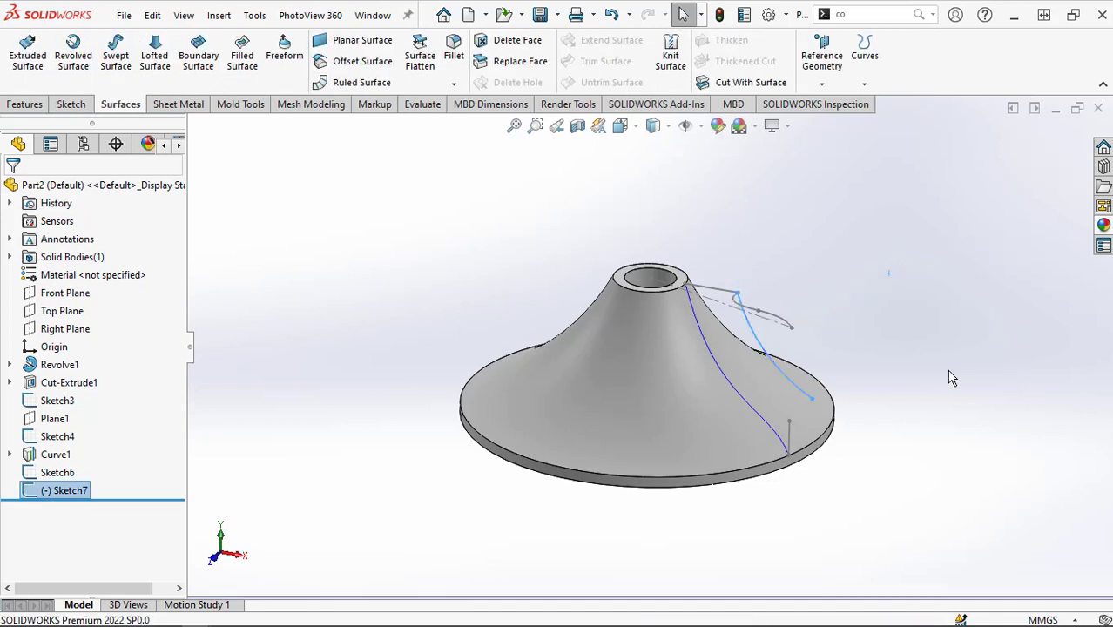
{"action": "left_click", "coordinate": [945, 394]}
Create a projected curve with the sketch-on-sketch type from the front-plane arc sketch and the hub-top spline sketch.
{"action": "middle_click_drag", "start_coordinate": [942, 390], "coordinate": [940, 443]}
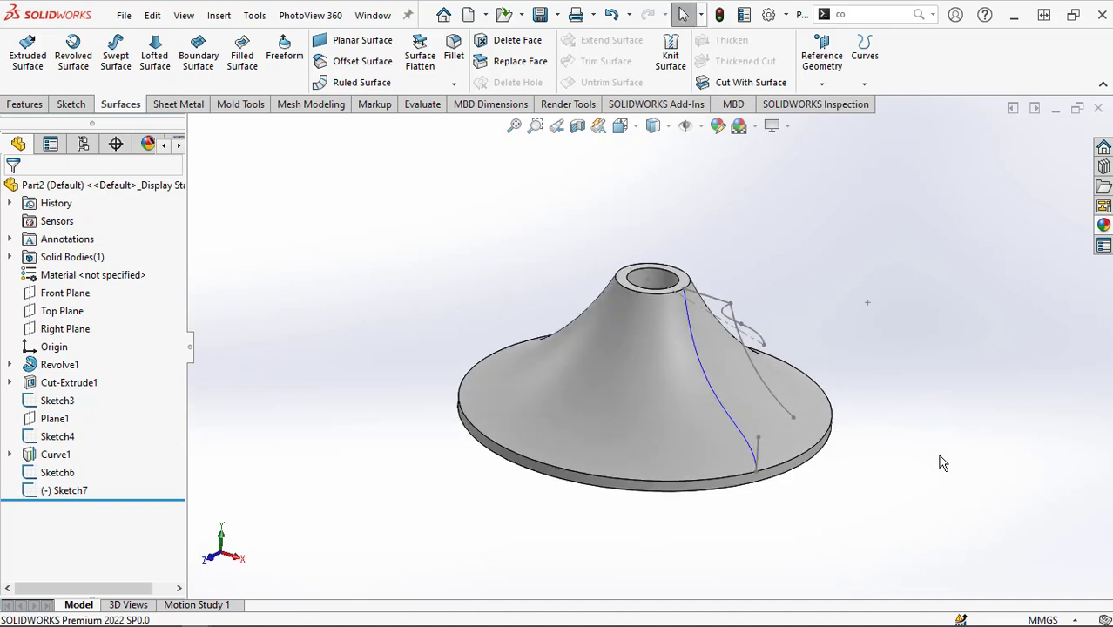
{"action": "scroll", "coordinate": [943, 463], "scroll_direction": "down", "scroll_amount": 1}
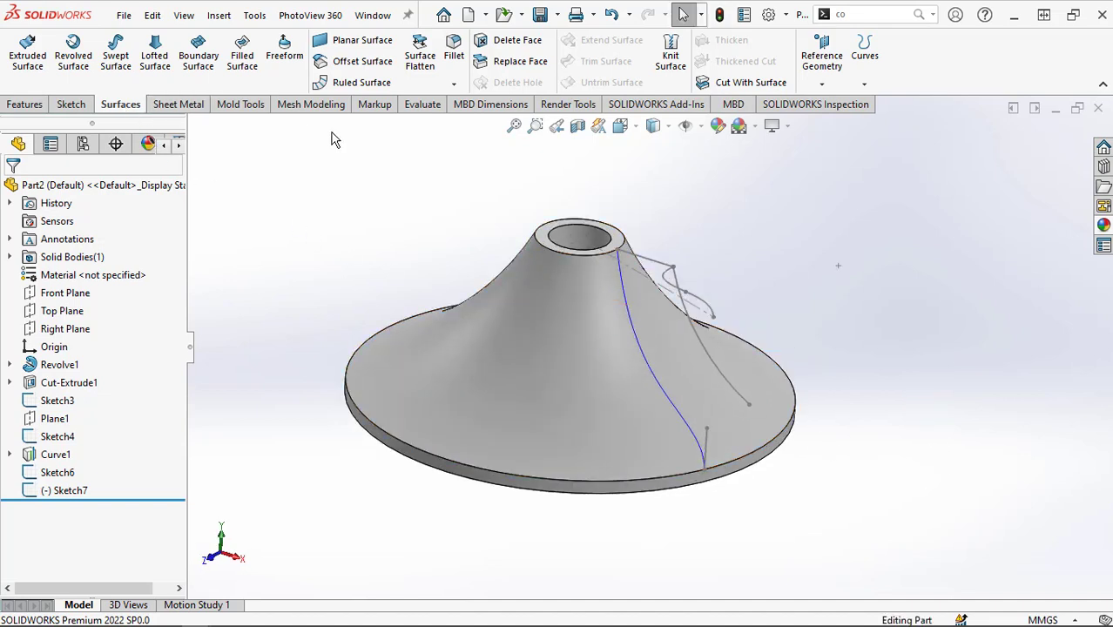
{"action": "left_click", "coordinate": [864, 50]}
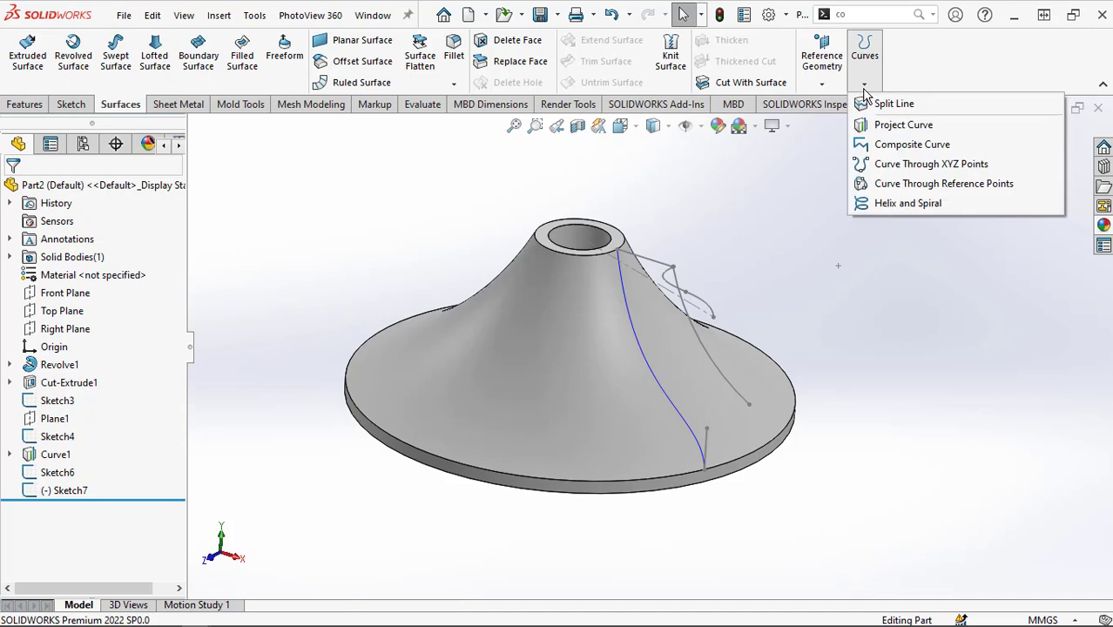
{"action": "left_click", "coordinate": [882, 126]}
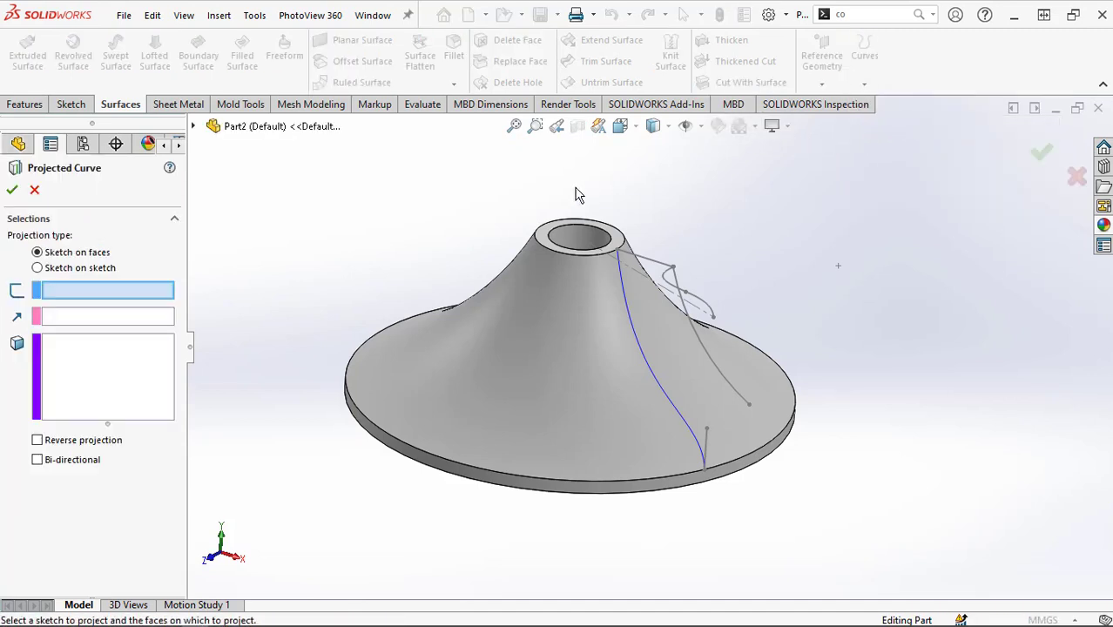
{"action": "left_click", "coordinate": [38, 268]}
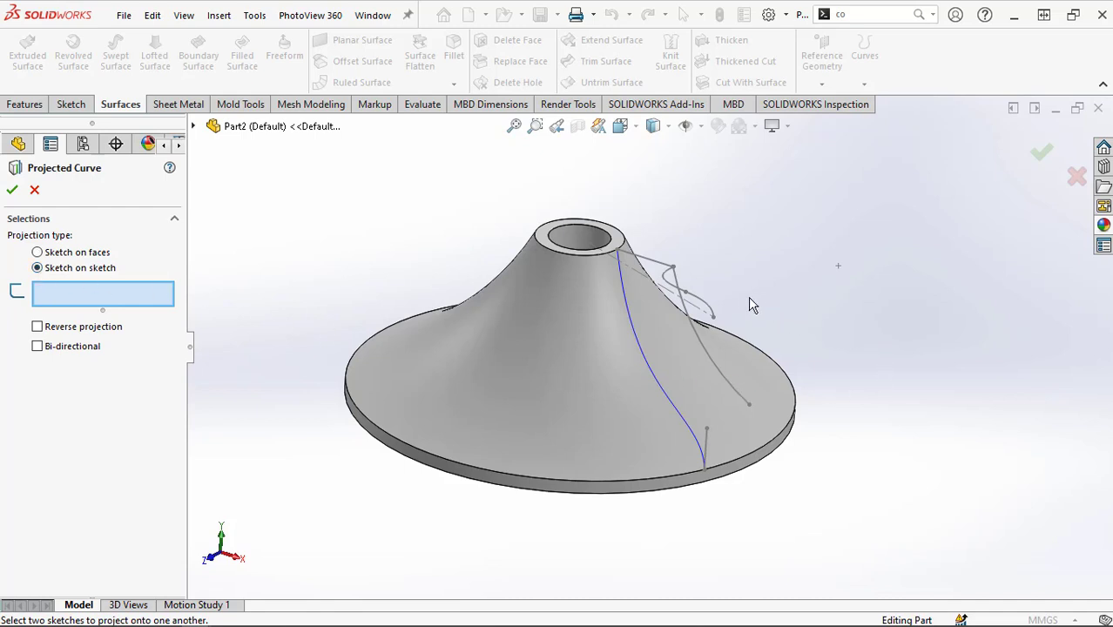
{"action": "left_click", "coordinate": [677, 283]}
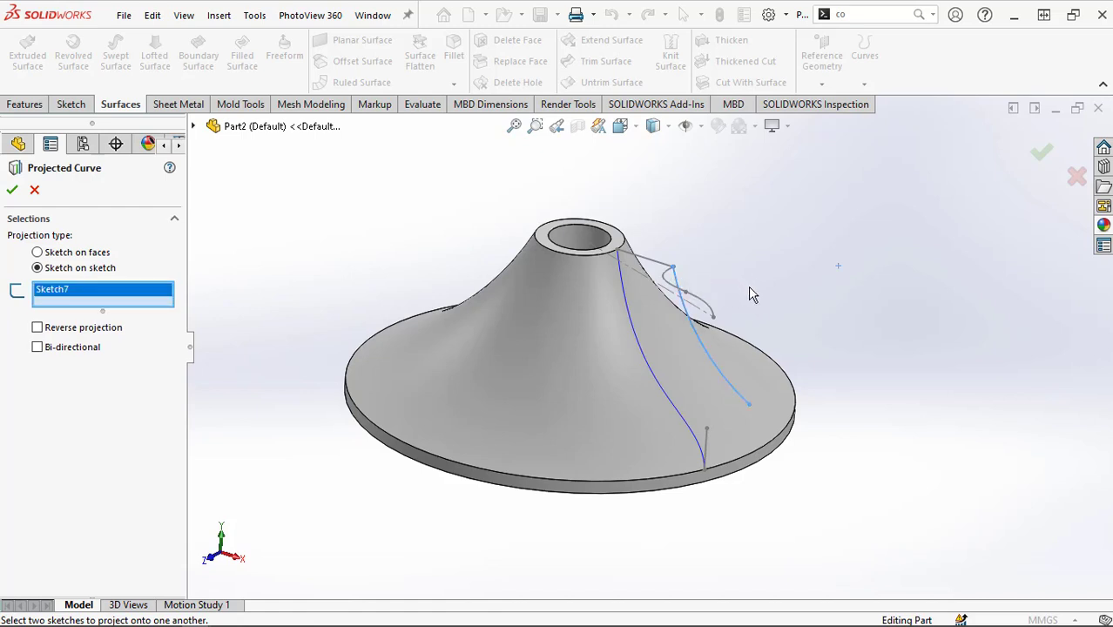
{"action": "left_click", "coordinate": [707, 308]}
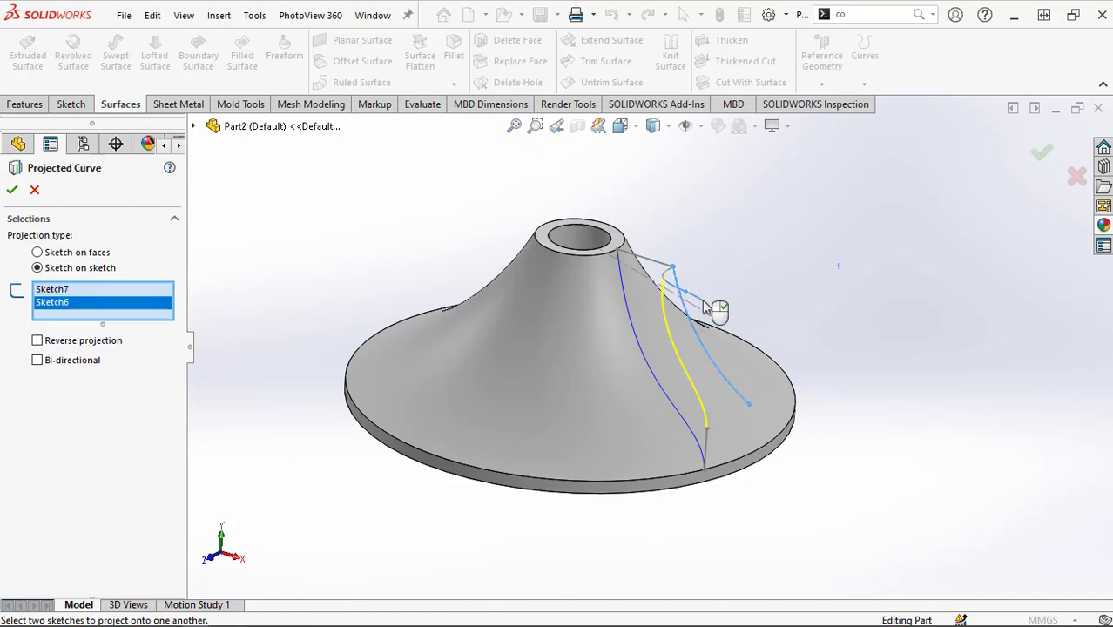
{"action": "left_click", "coordinate": [11, 192]}
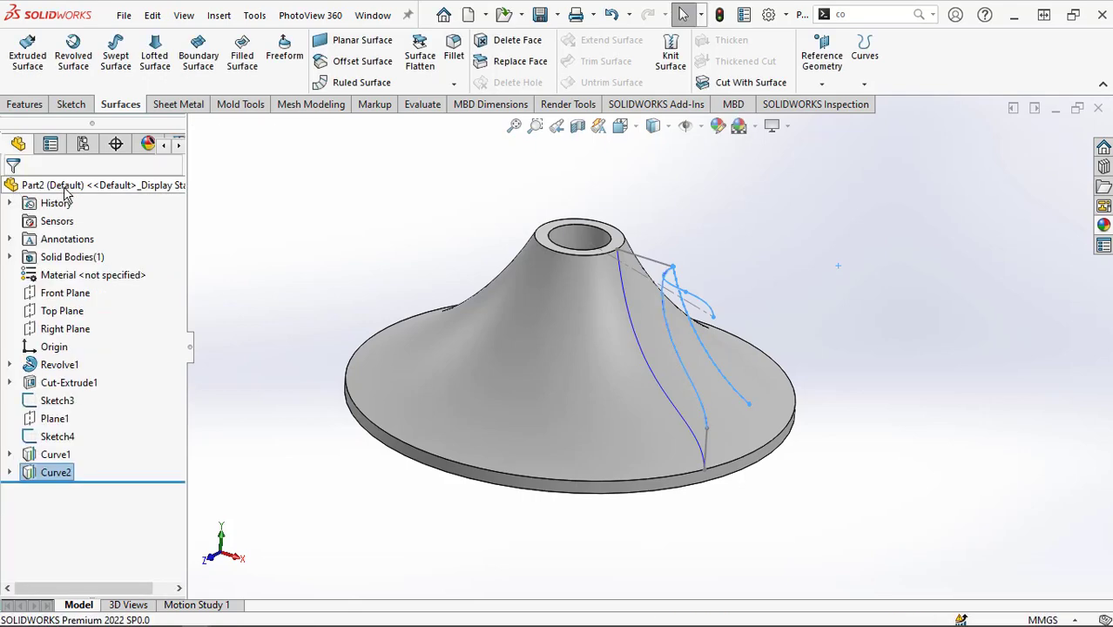
{"action": "left_click", "coordinate": [889, 384]}
Loft a surface between the hub line and rim line sketches, with the two projected curves as guide curves.
{"action": "middle_click_drag", "start_coordinate": [833, 502], "coordinate": [833, 461]}
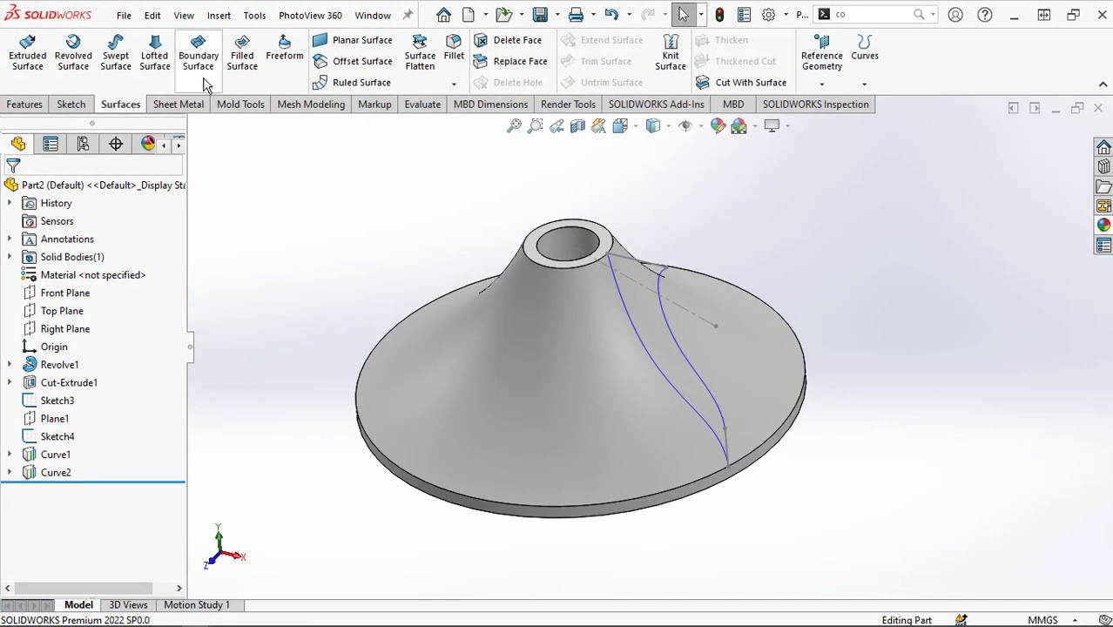
{"action": "left_click", "coordinate": [154, 75]}
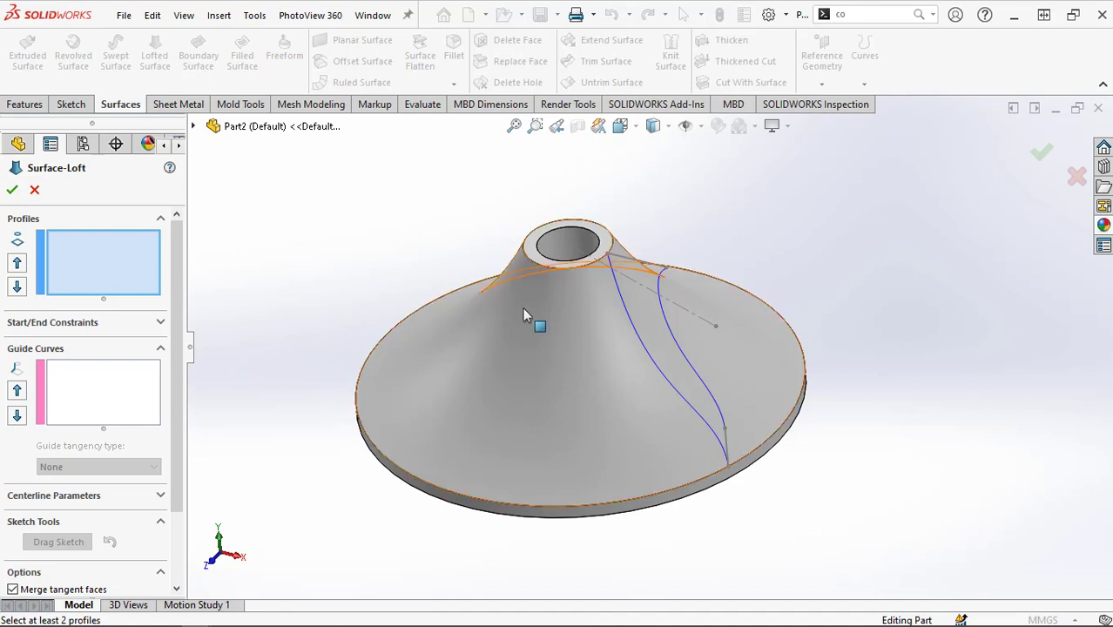
{"action": "left_click", "coordinate": [628, 263]}
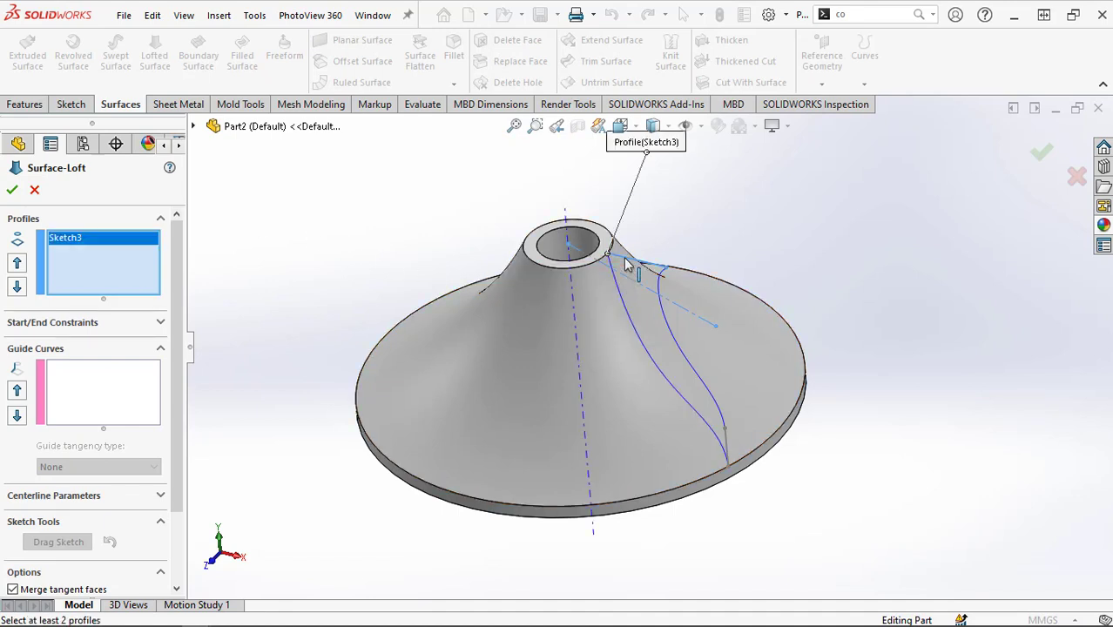
{"action": "left_click", "coordinate": [730, 449]}
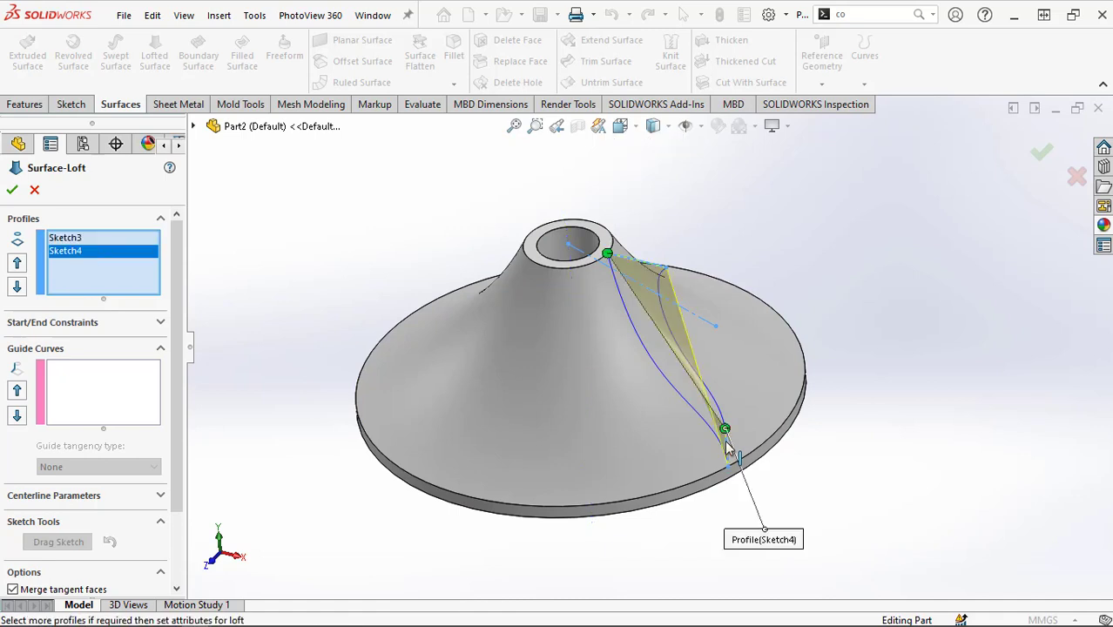
{"action": "left_click", "coordinate": [101, 390]}
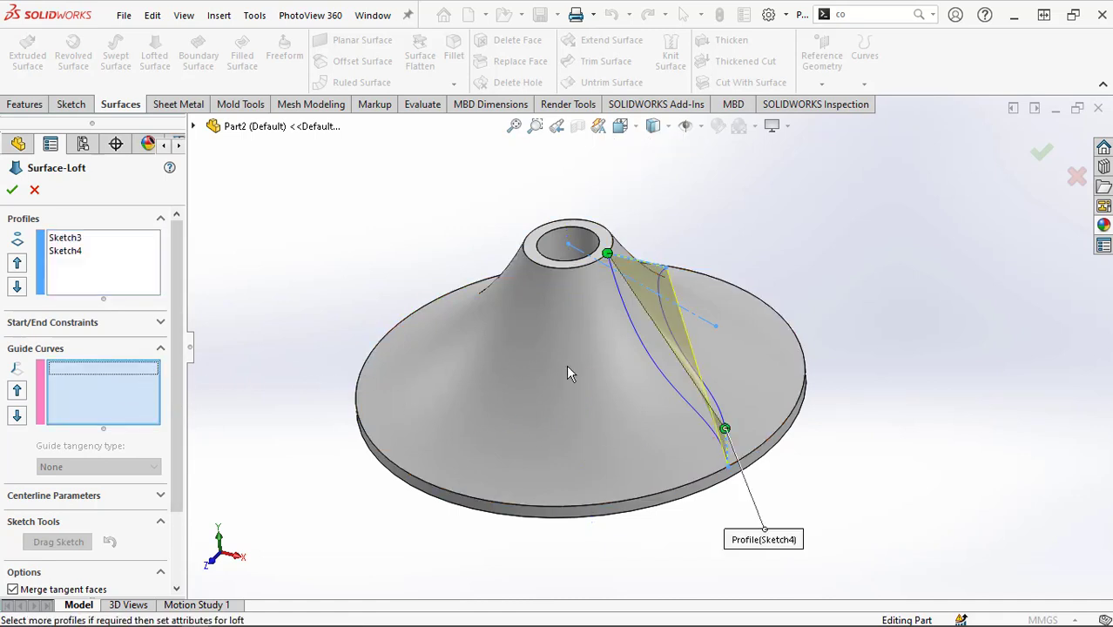
{"action": "left_click", "coordinate": [656, 366]}
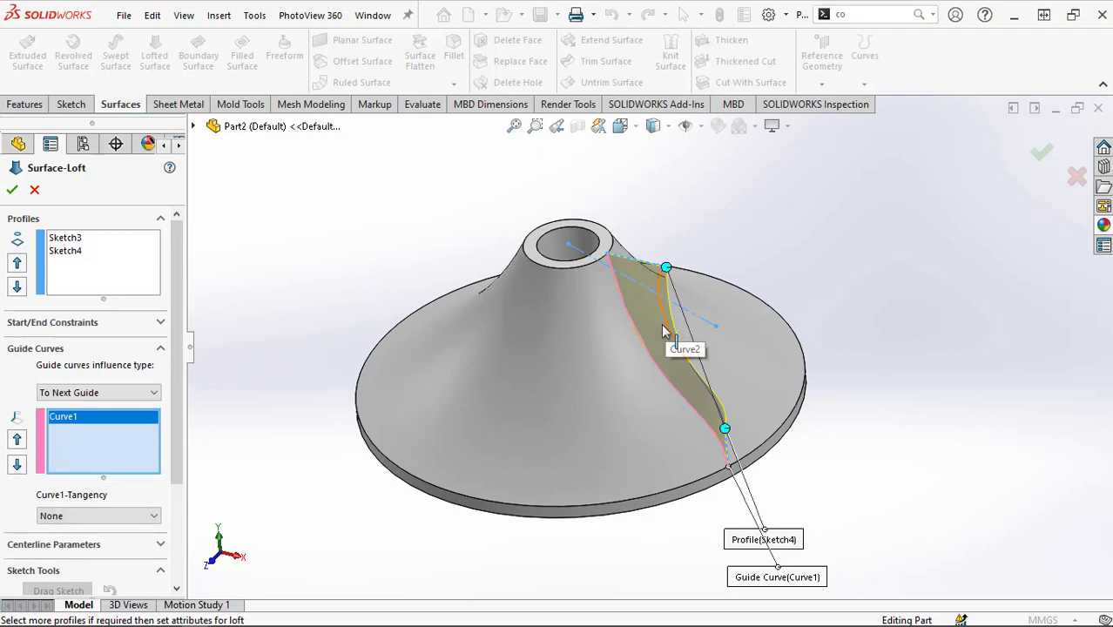
{"action": "middle_click_drag", "start_coordinate": [666, 331], "coordinate": [552, 443]}
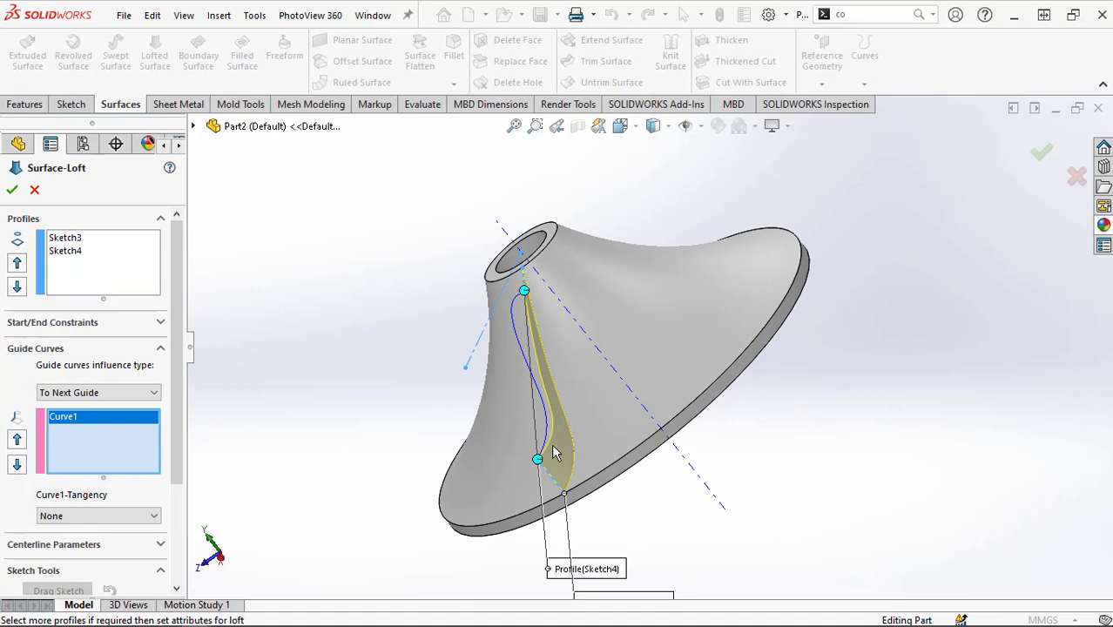
{"action": "left_click", "coordinate": [520, 346]}
{"action": "mouse_move", "coordinate": [437, 403]}
{"action": "middle_mouse_down"}
{"action": "mouse_move", "coordinate": [427, 410]}
{"action": "mouse_move", "coordinate": [502, 368]}
{"action": "mouse_move", "coordinate": [518, 373]}
{"action": "middle_mouse_up"}
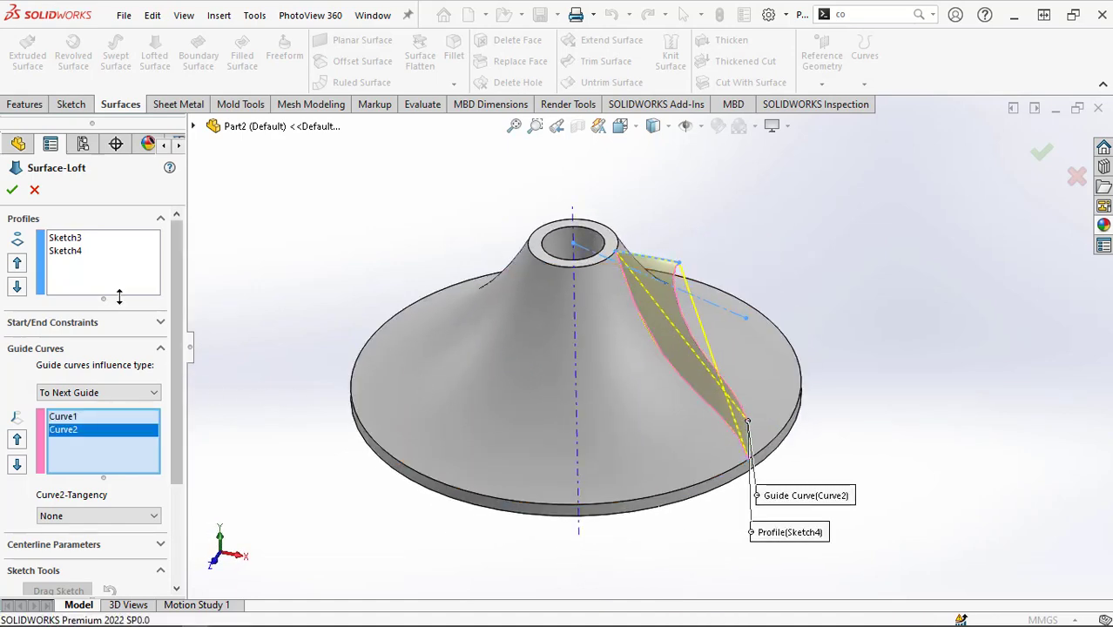
{"action": "left_click", "coordinate": [13, 190]}
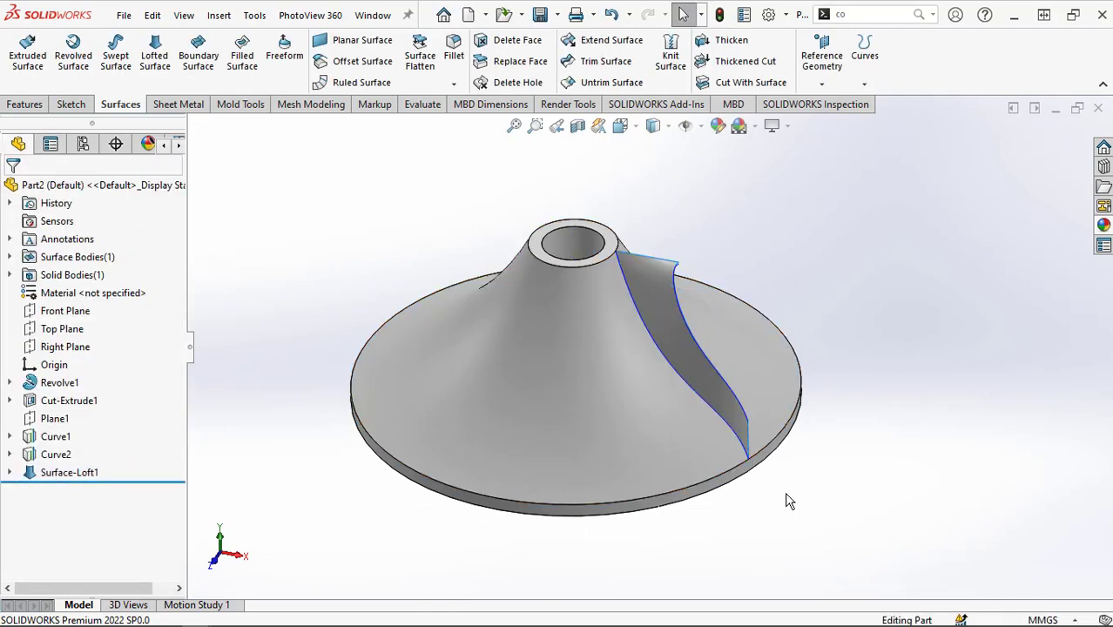
Extend the lofted blade surface by 2 mm along its hub-side, rim and upper edges, keeping the same-surface extension type.
{"action": "middle_click_drag", "start_coordinate": [783, 489], "coordinate": [758, 483]}
{"action": "scroll", "coordinate": [688, 346], "scroll_direction": "down", "scroll_amount": 3}
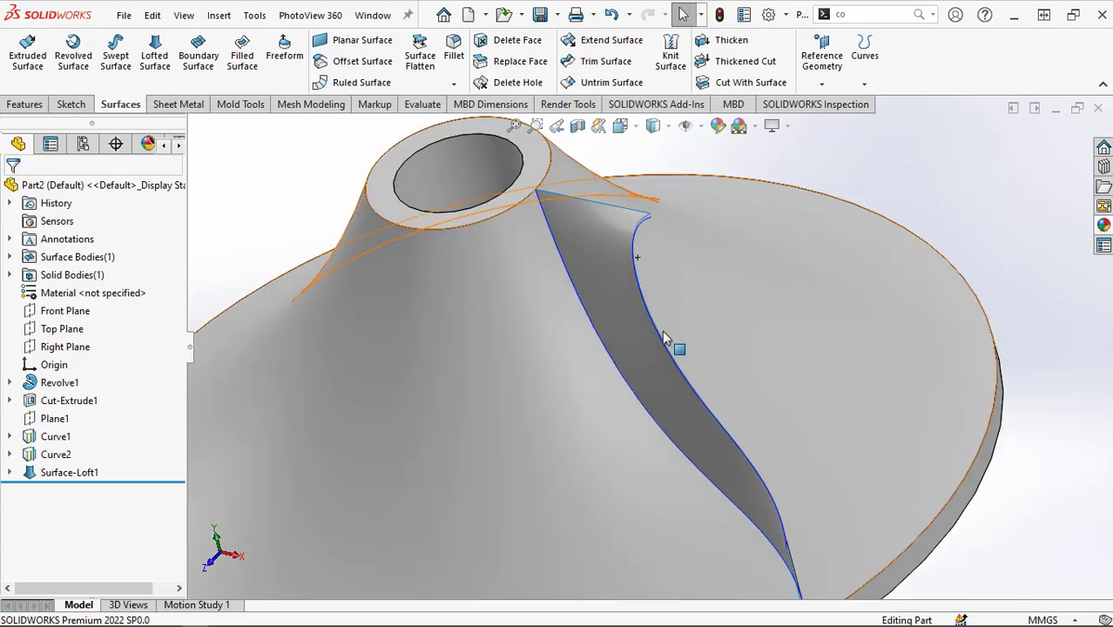
{"action": "scroll", "coordinate": [662, 330], "scroll_direction": "up", "scroll_amount": 5}
{"action": "scroll", "coordinate": [786, 529], "scroll_direction": "down", "scroll_amount": 2}
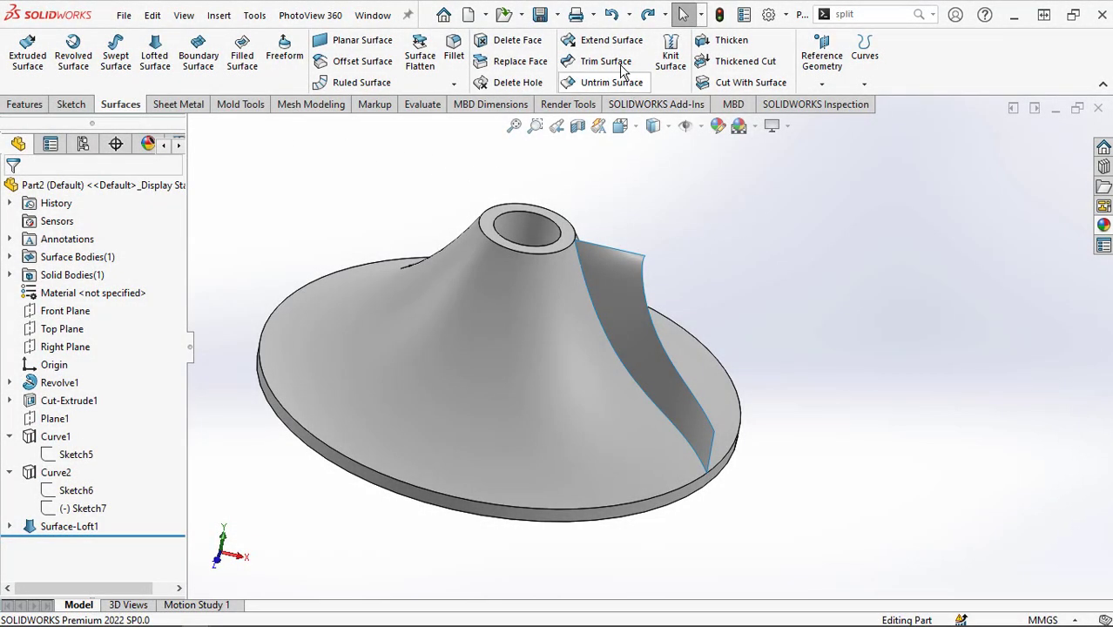
{"action": "left_click", "coordinate": [611, 40]}
{"action": "scroll", "coordinate": [582, 344], "scroll_direction": "down", "scroll_amount": 2}
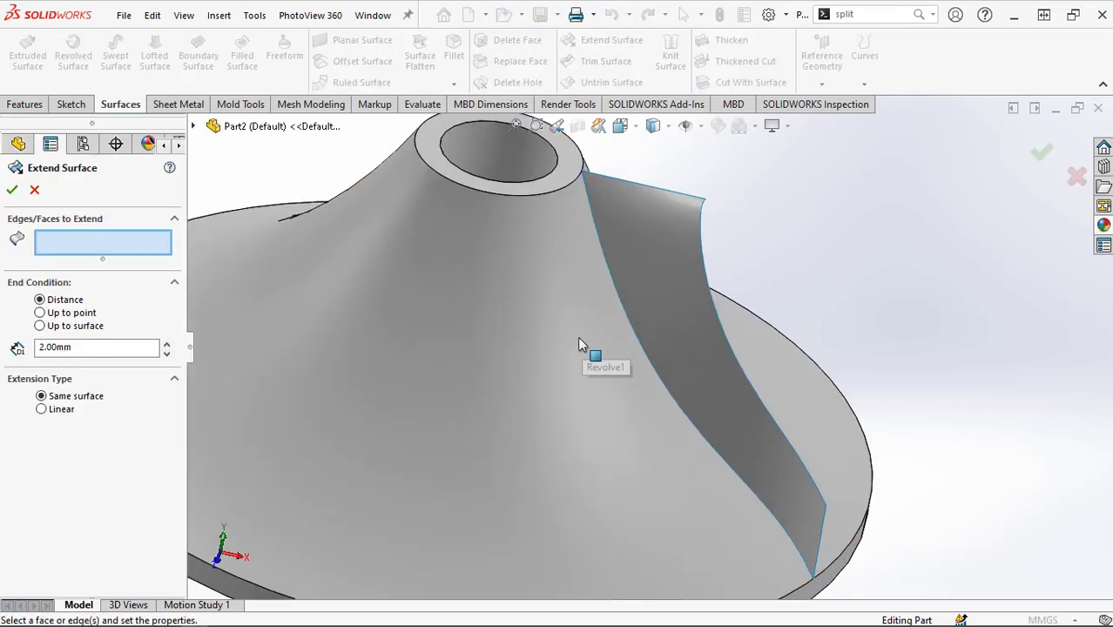
{"action": "scroll", "coordinate": [579, 340], "scroll_direction": "down", "scroll_amount": 3}
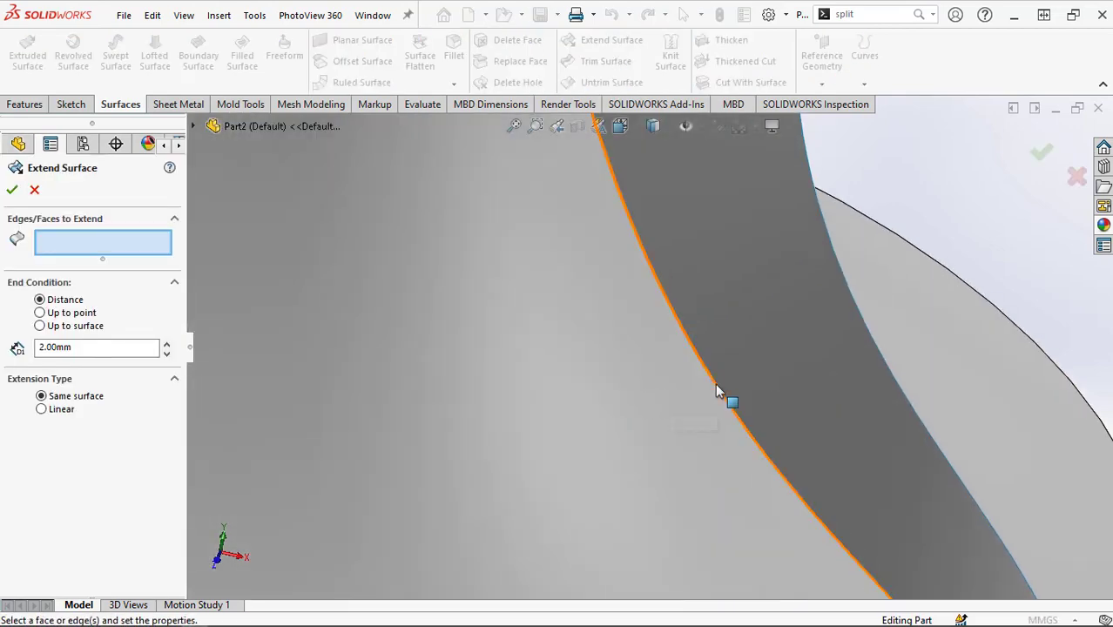
{"action": "left_click", "coordinate": [716, 387]}
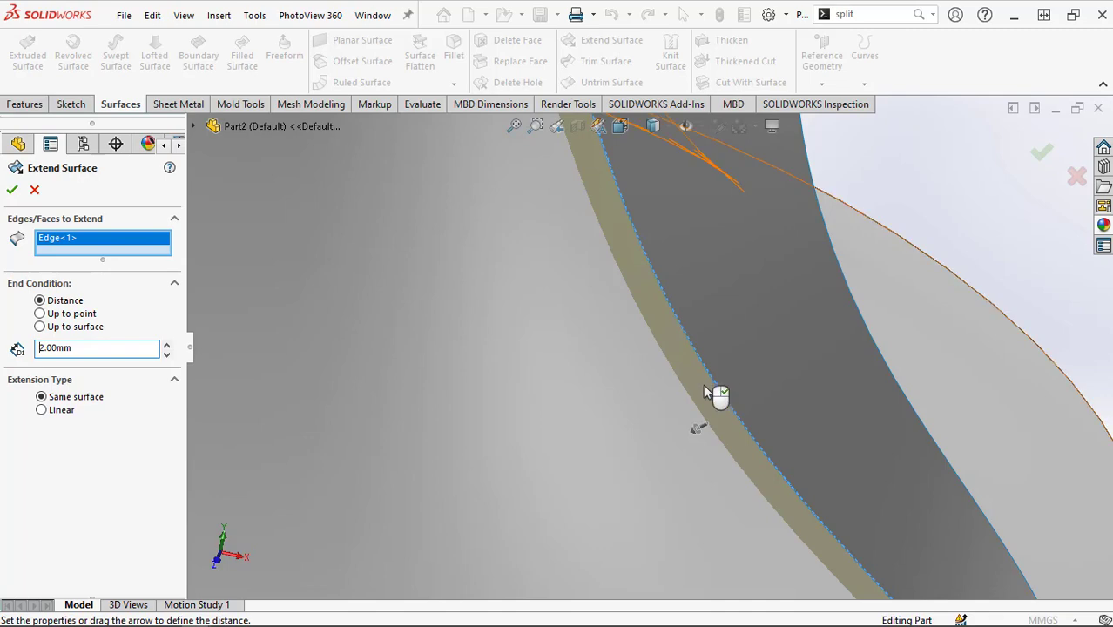
{"action": "scroll", "coordinate": [708, 397], "scroll_direction": "up", "scroll_amount": 5}
{"action": "scroll", "coordinate": [786, 496], "scroll_direction": "down", "scroll_amount": 3}
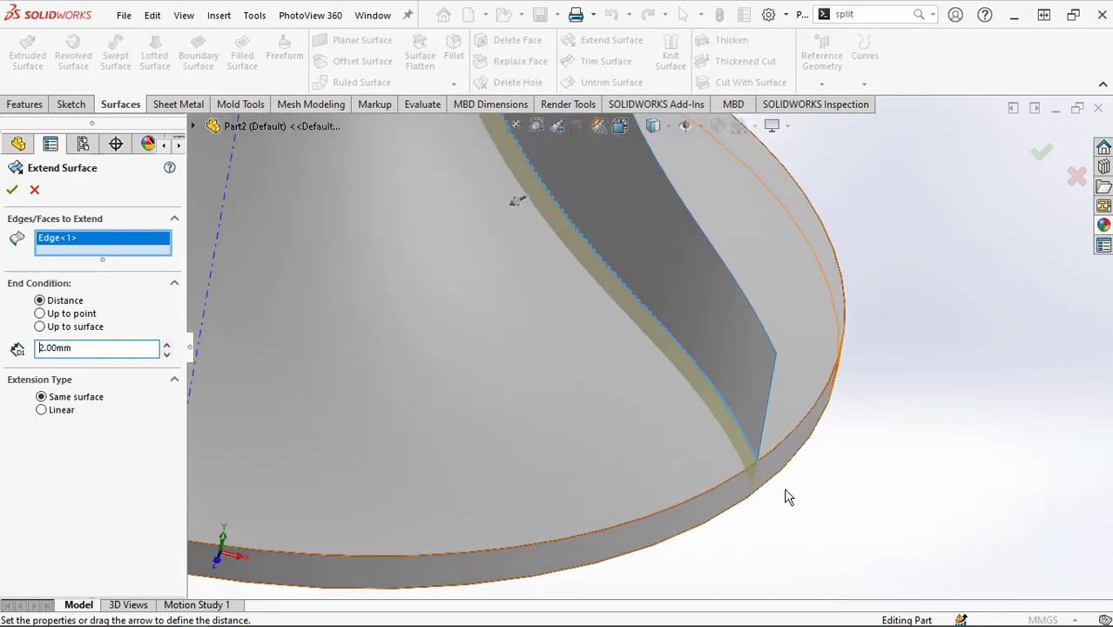
{"action": "left_click", "coordinate": [769, 427]}
{"action": "scroll", "coordinate": [766, 462], "scroll_direction": "up", "scroll_amount": 3}
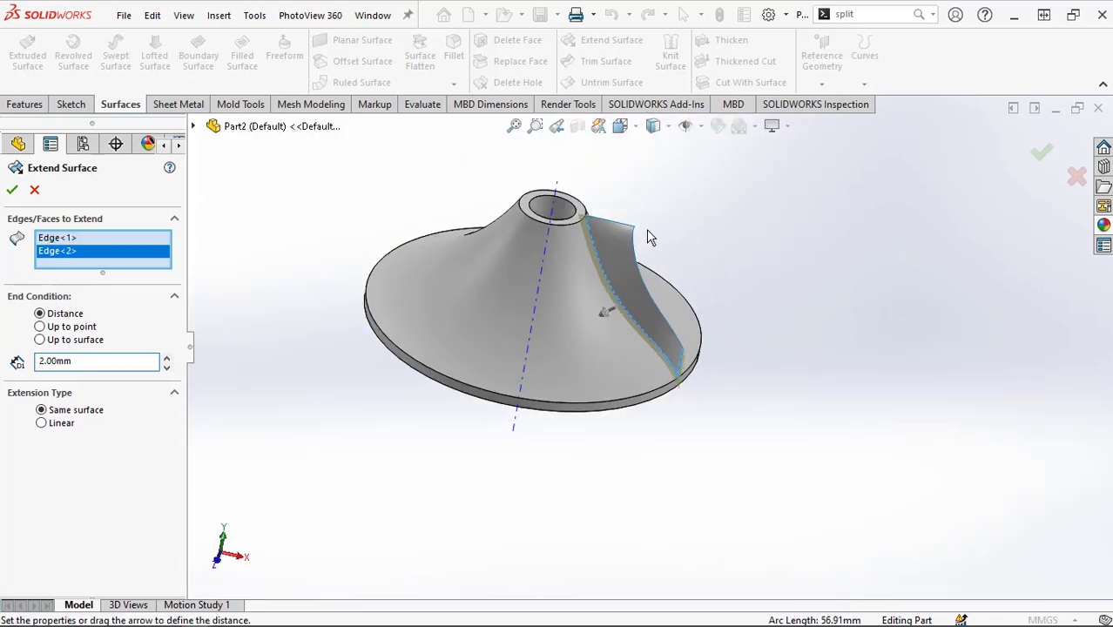
{"action": "scroll", "coordinate": [650, 237], "scroll_direction": "down", "scroll_amount": 4}
{"action": "left_click", "coordinate": [649, 336]}
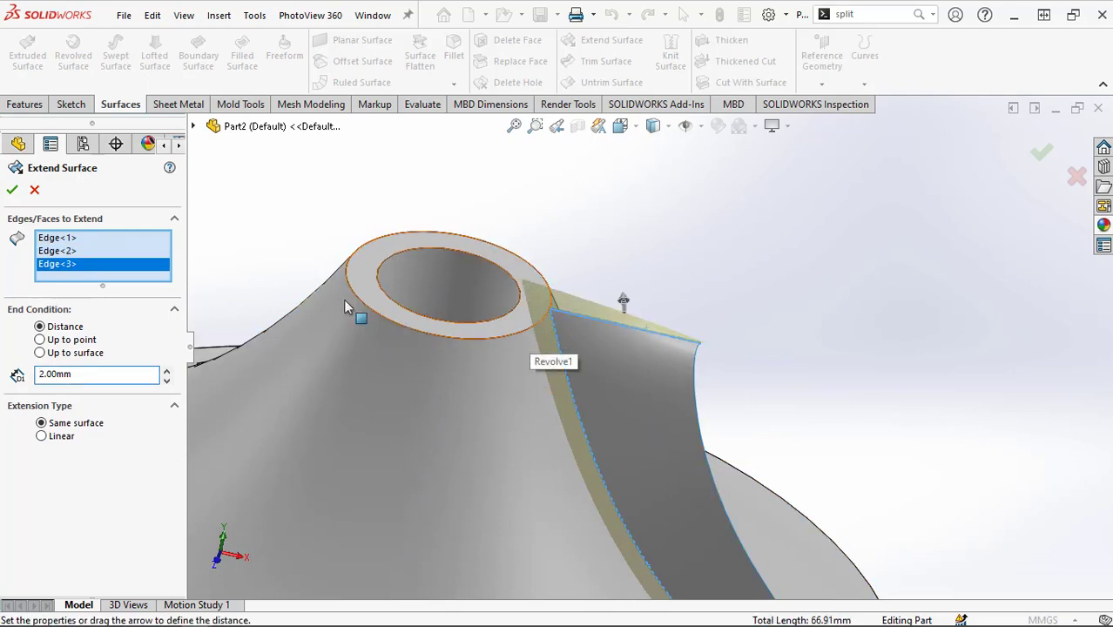
{"action": "left_click", "coordinate": [11, 192]}
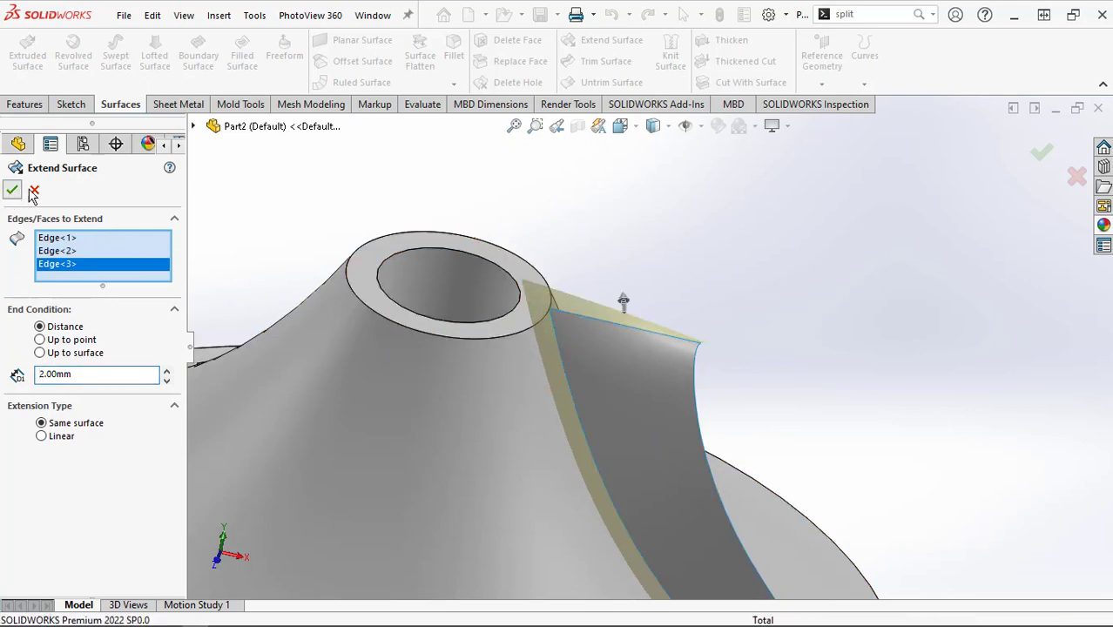
Thicken the extended blade surface by 0.5 mm on both sides and merge it with the hub body.
{"action": "scroll", "coordinate": [701, 441], "scroll_direction": "up", "scroll_amount": 4}
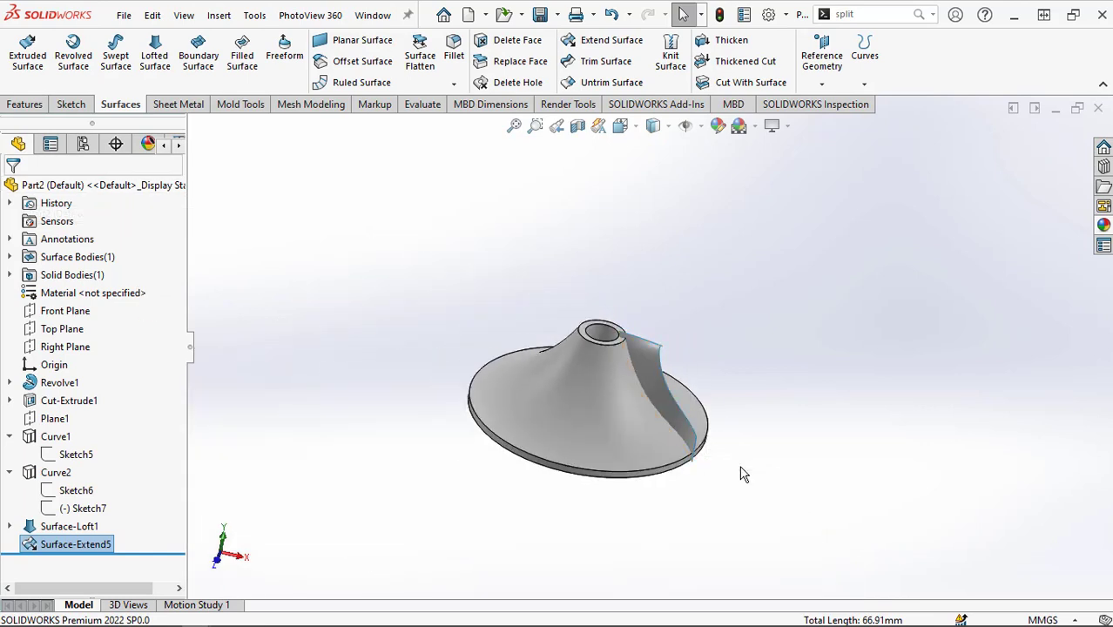
{"action": "scroll", "coordinate": [681, 376], "scroll_direction": "down", "scroll_amount": 5}
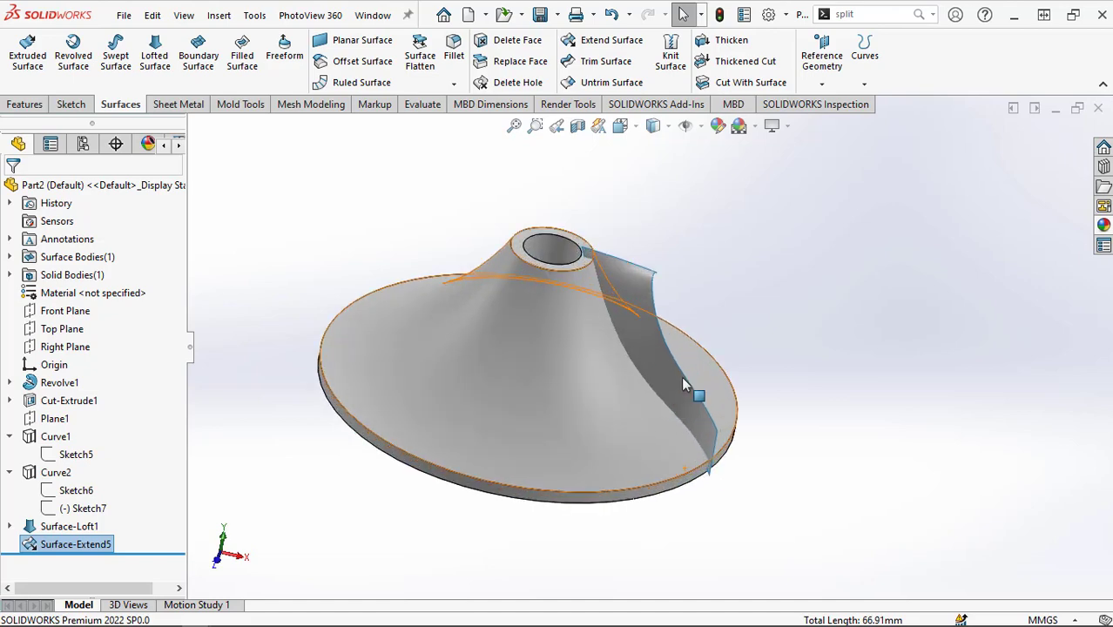
{"action": "middle_click_drag", "start_coordinate": [716, 299], "coordinate": [691, 299]}
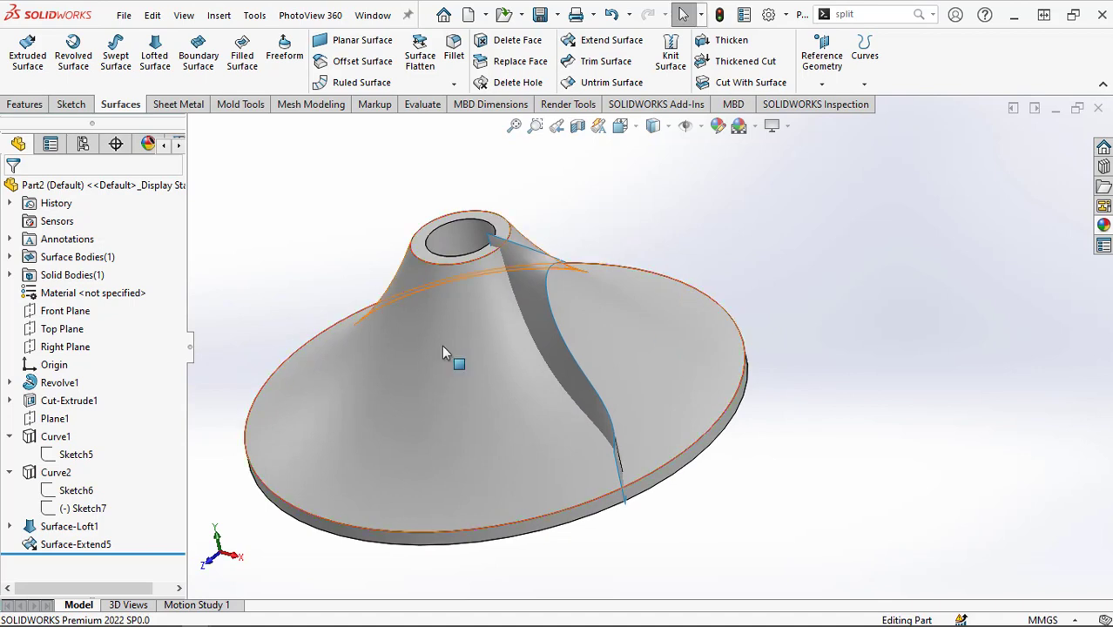
{"action": "scroll", "coordinate": [417, 347], "scroll_direction": "up", "scroll_amount": 1}
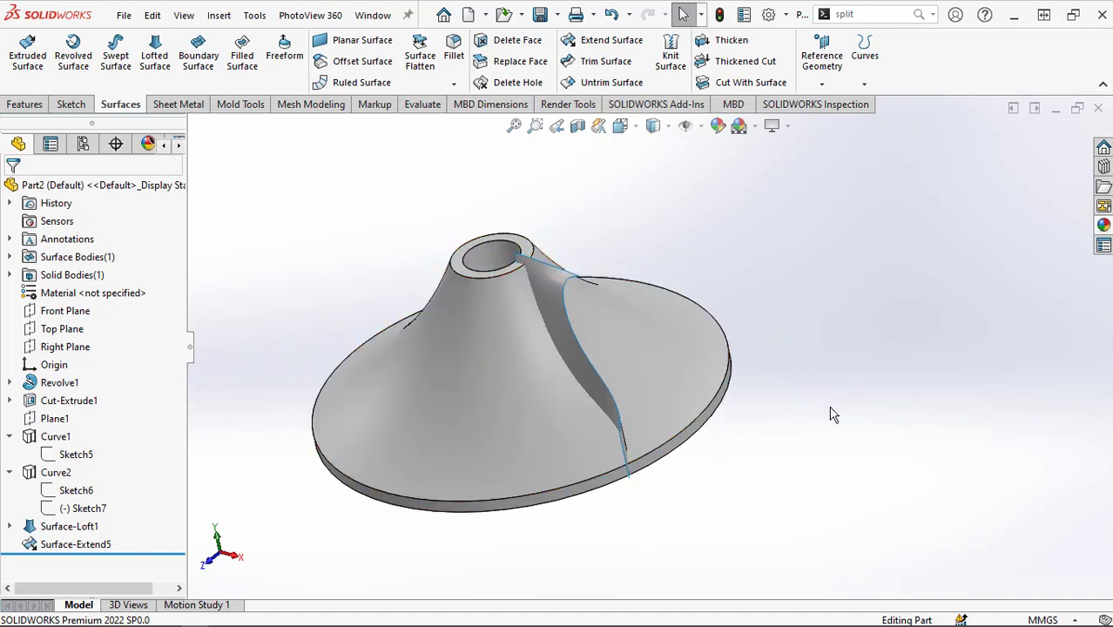
{"action": "left_click", "coordinate": [728, 39]}
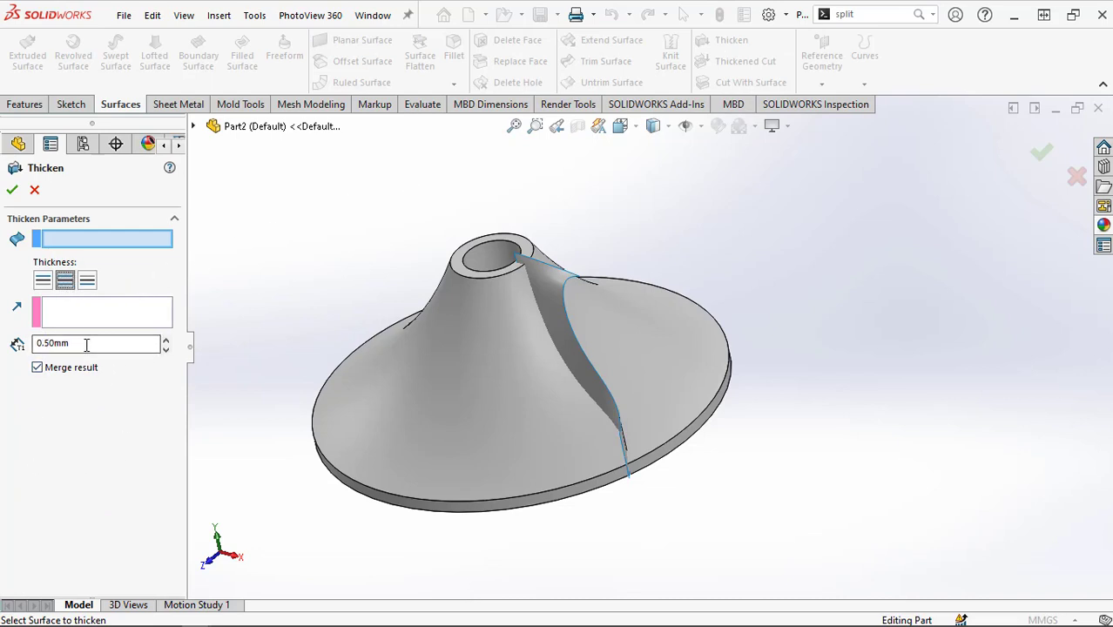
{"action": "left_click", "coordinate": [561, 315]}
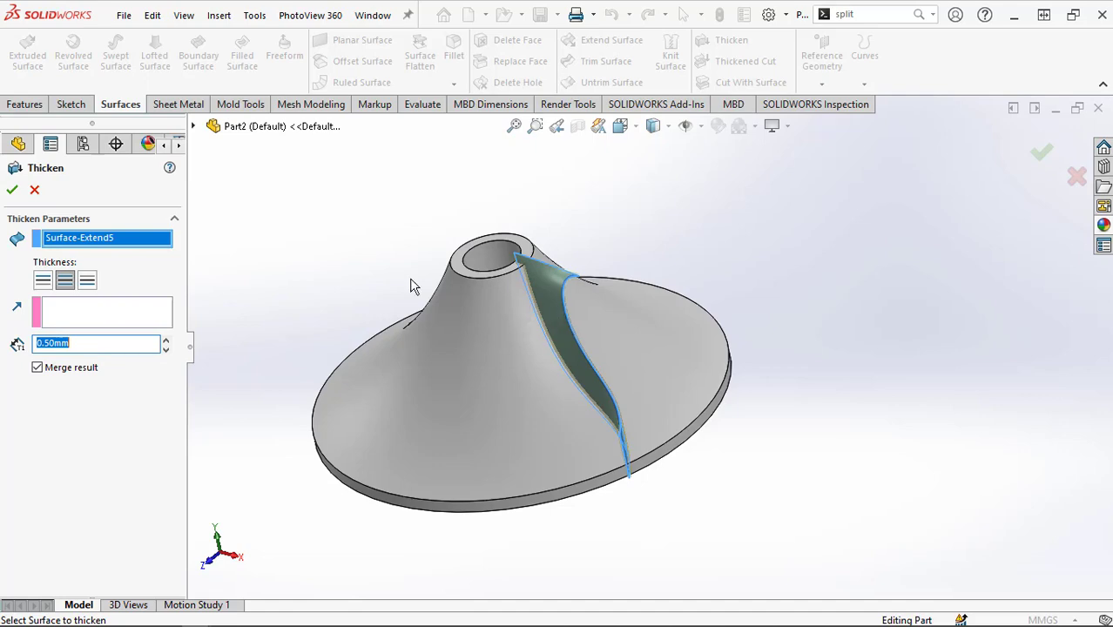
{"action": "left_click", "coordinate": [13, 190]}
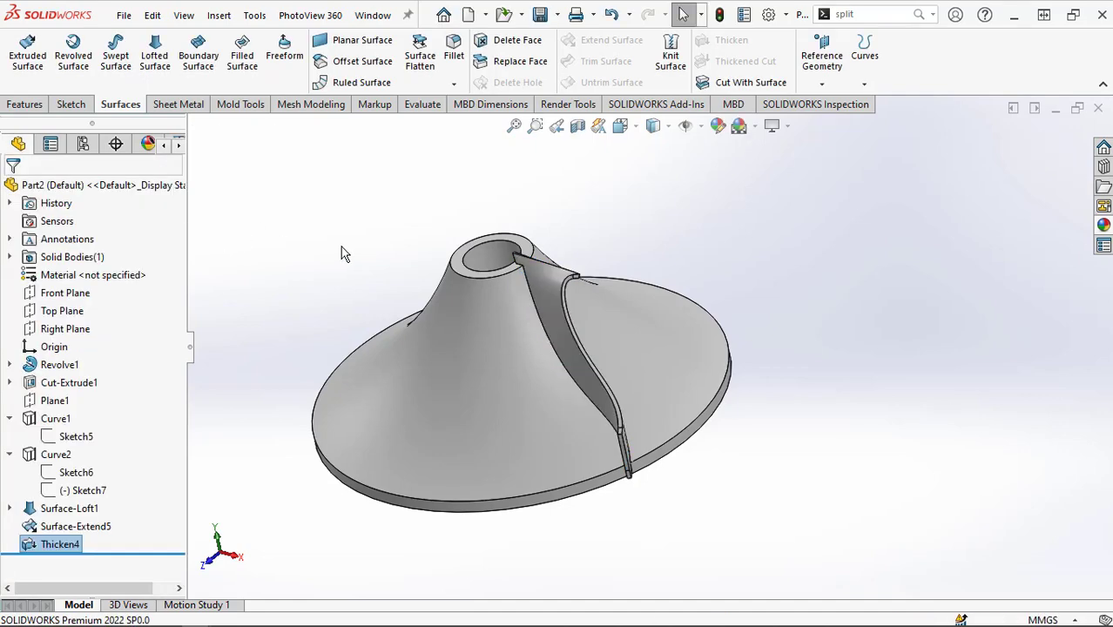
{"action": "middle_click_drag", "start_coordinate": [583, 297], "coordinate": [560, 311]}
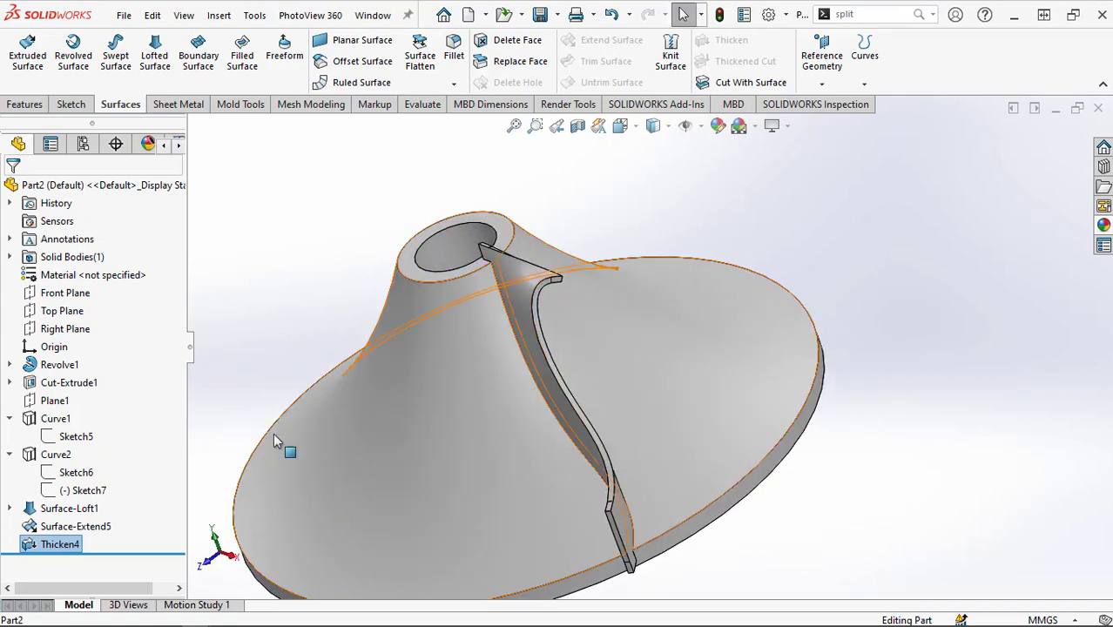
{"action": "left_click", "coordinate": [70, 440]}
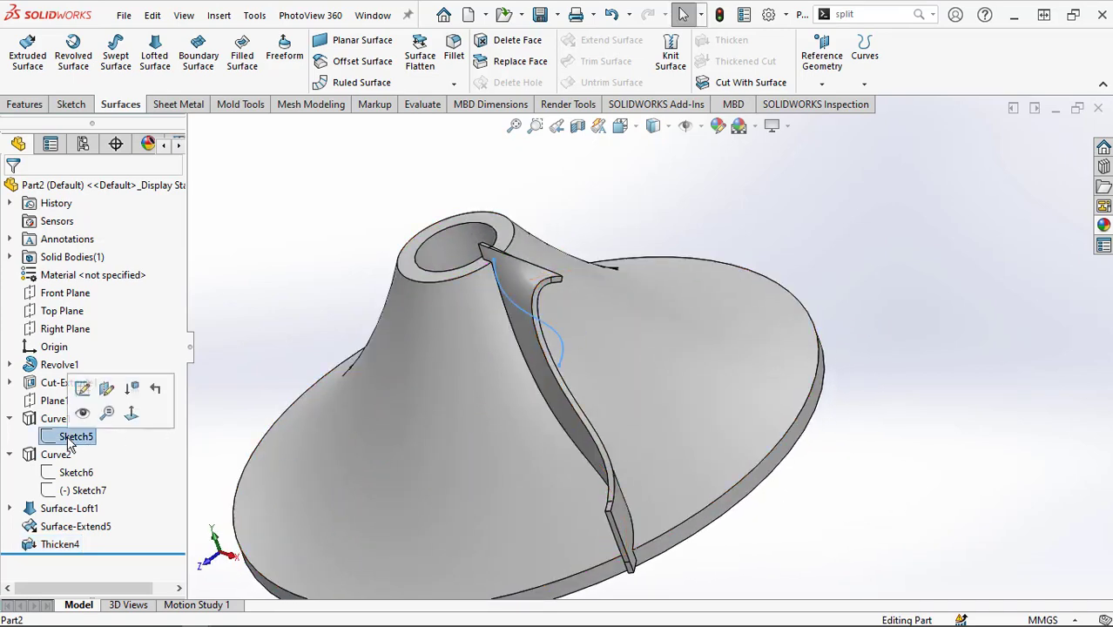
{"action": "left_click", "coordinate": [83, 388]}
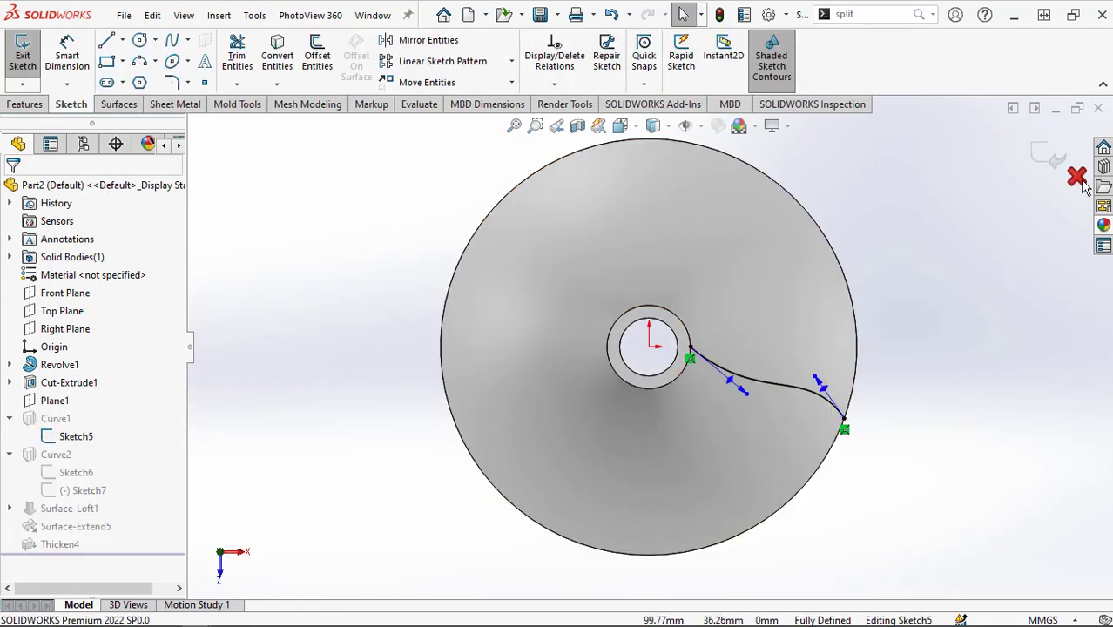
{"action": "left_click", "coordinate": [1078, 178]}
{"action": "left_click", "coordinate": [594, 329]}
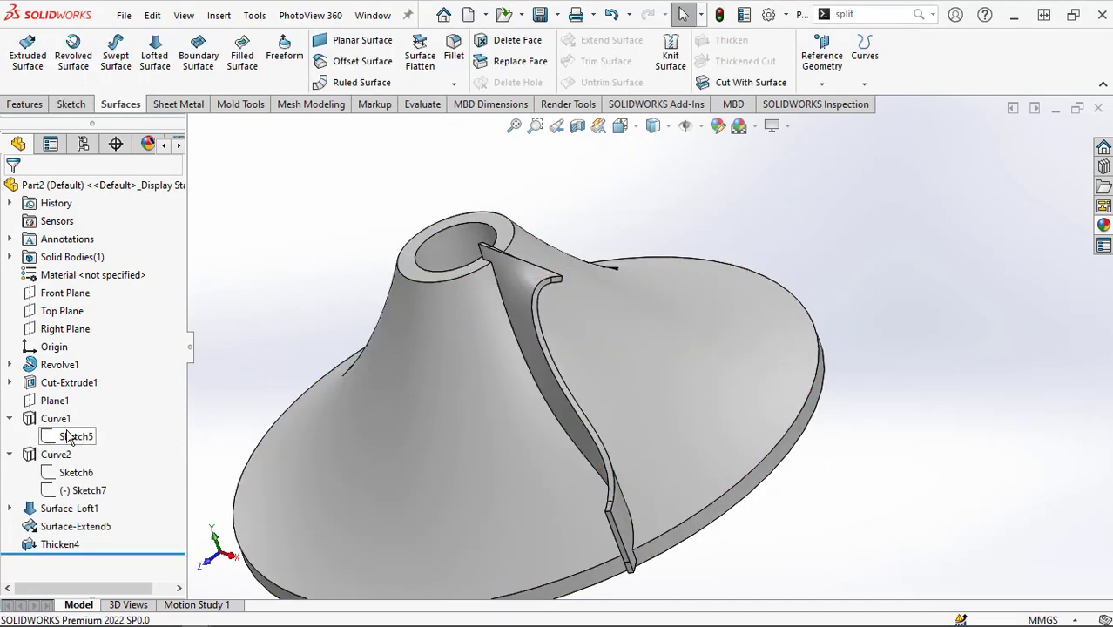
{"action": "left_click", "coordinate": [69, 437]}
Edit the outer guide curve's spline sketch, tilting the inner end's tangency handle toward the disc rim, and rebuild the blade.
{"action": "left_click", "coordinate": [63, 475]}
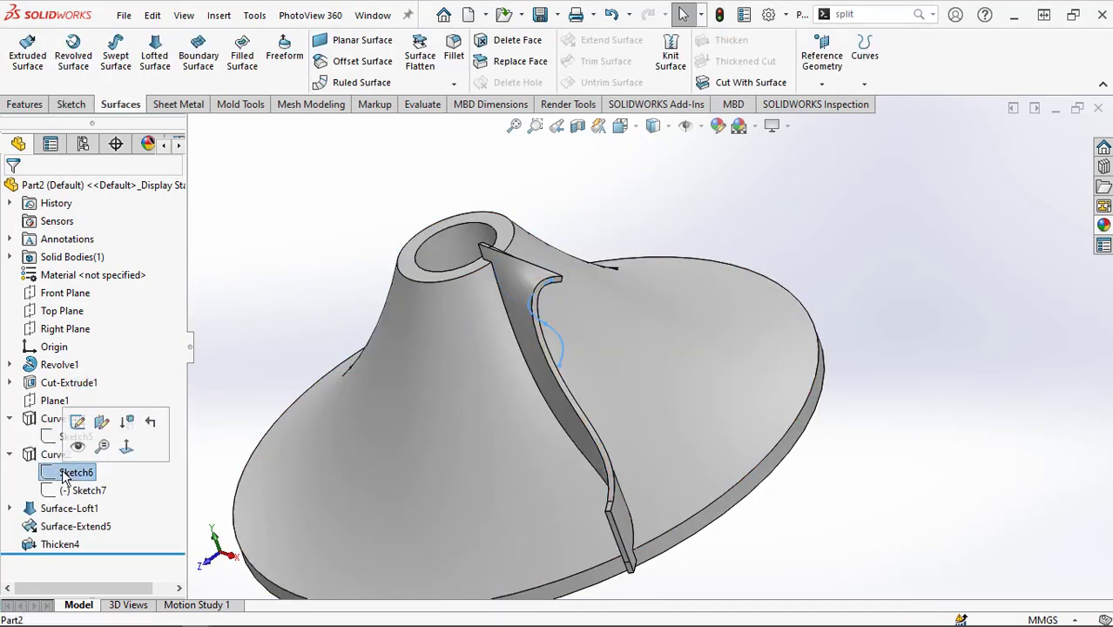
{"action": "left_click", "coordinate": [78, 422]}
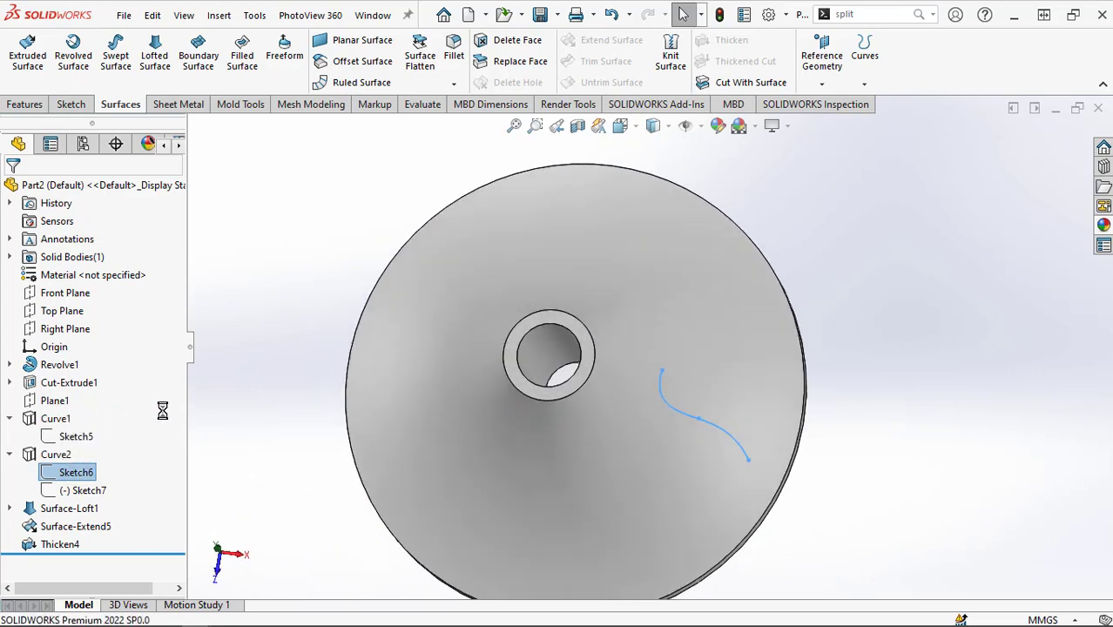
{"action": "left_click", "coordinate": [789, 383]}
{"action": "scroll", "coordinate": [780, 384], "scroll_direction": "down", "scroll_amount": 5}
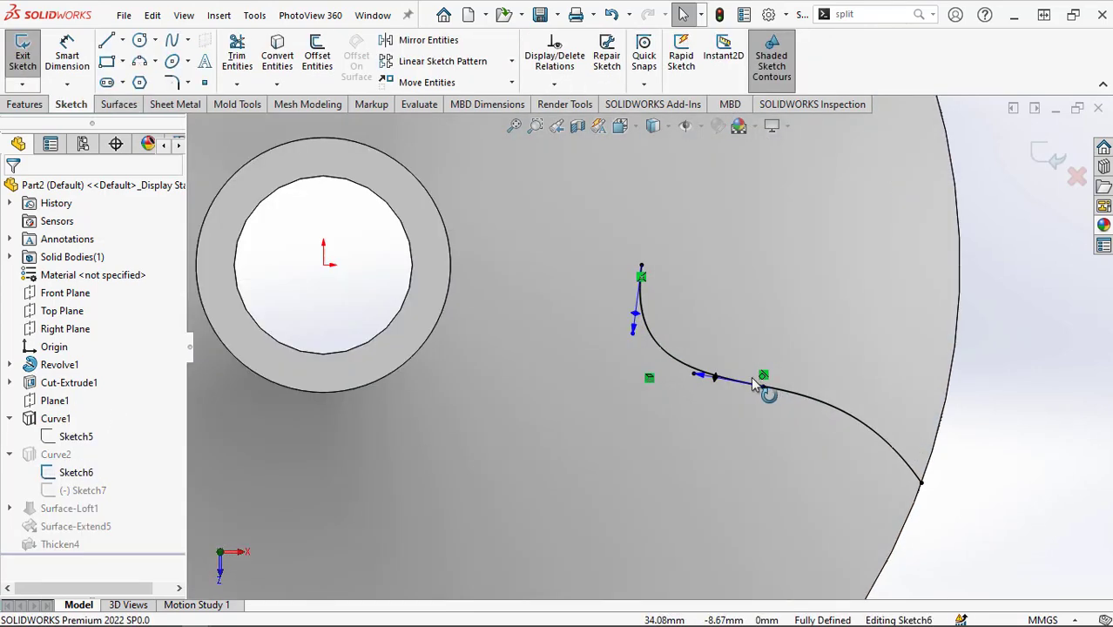
{"action": "left_click_drag", "start_coordinate": [635, 343], "coordinate": [667, 350]}
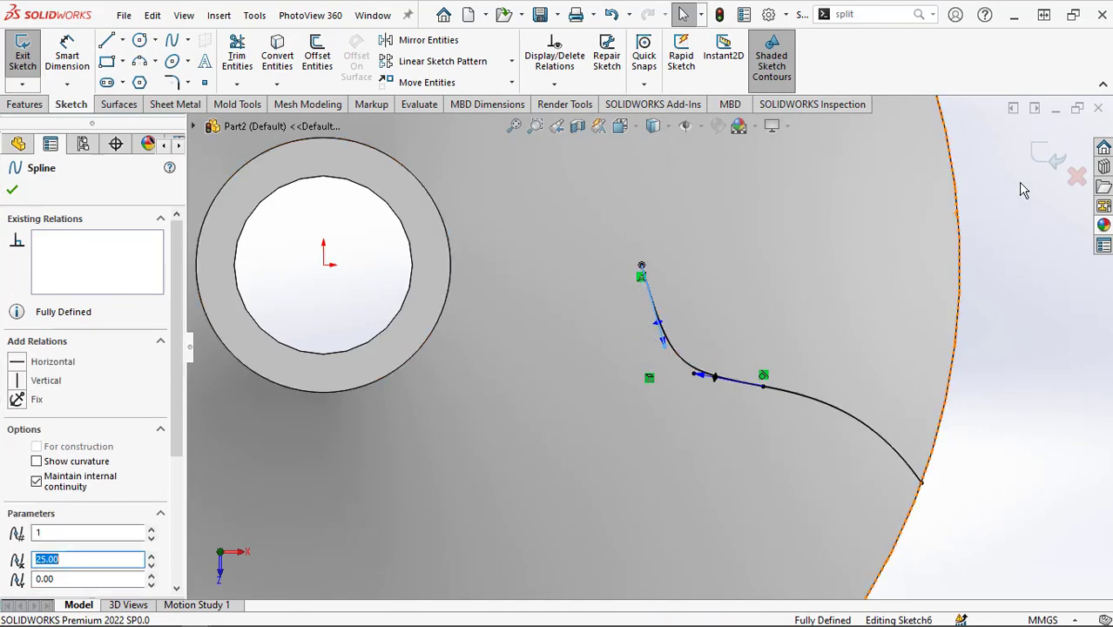
{"action": "left_click", "coordinate": [1052, 156]}
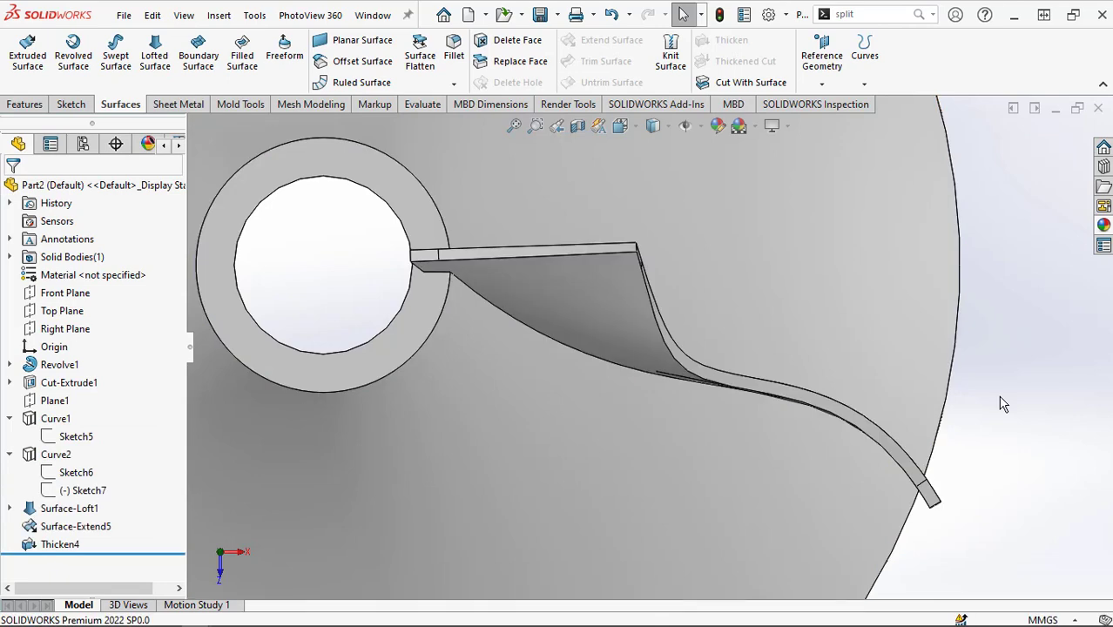
{"action": "scroll", "coordinate": [1002, 402], "scroll_direction": "up", "scroll_amount": 3}
{"action": "mouse_move", "coordinate": [696, 385]}
{"action": "middle_mouse_down"}
{"action": "mouse_move", "coordinate": [529, 253]}
{"action": "mouse_move", "coordinate": [522, 318]}
{"action": "mouse_move", "coordinate": [542, 285]}
{"action": "mouse_move", "coordinate": [533, 274]}
{"action": "mouse_move", "coordinate": [524, 291]}
{"action": "mouse_move", "coordinate": [585, 280]}
{"action": "mouse_move", "coordinate": [635, 241]}
{"action": "mouse_move", "coordinate": [621, 242]}
{"action": "middle_mouse_up"}
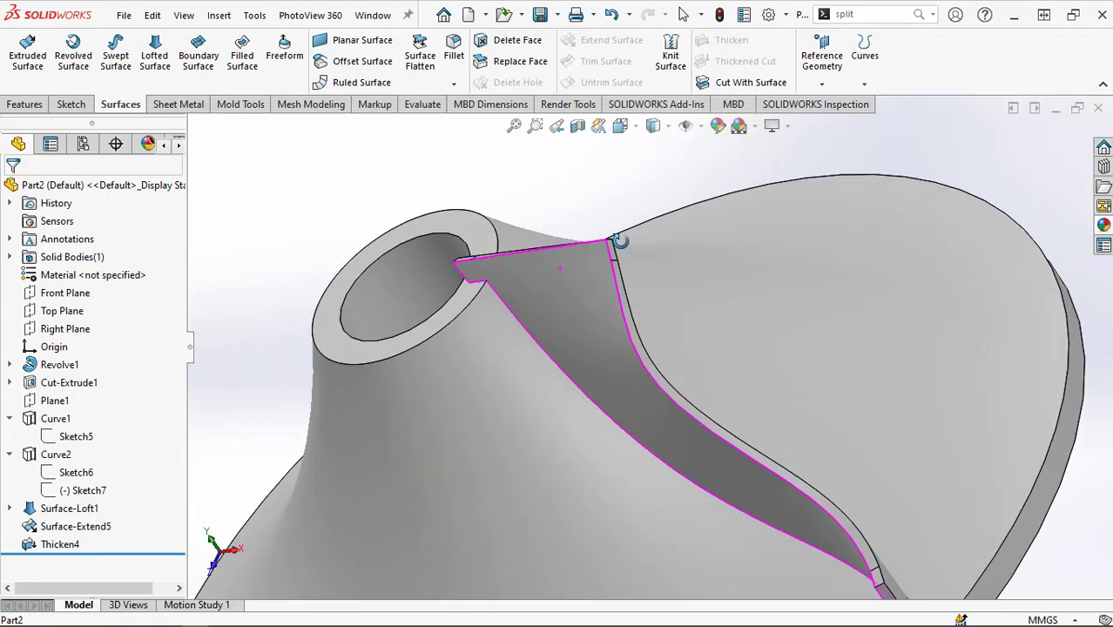
Create a sketch on the disc's flat underside containing the converted outer circular edge.
{"action": "scroll", "coordinate": [601, 357], "scroll_direction": "up", "scroll_amount": 3}
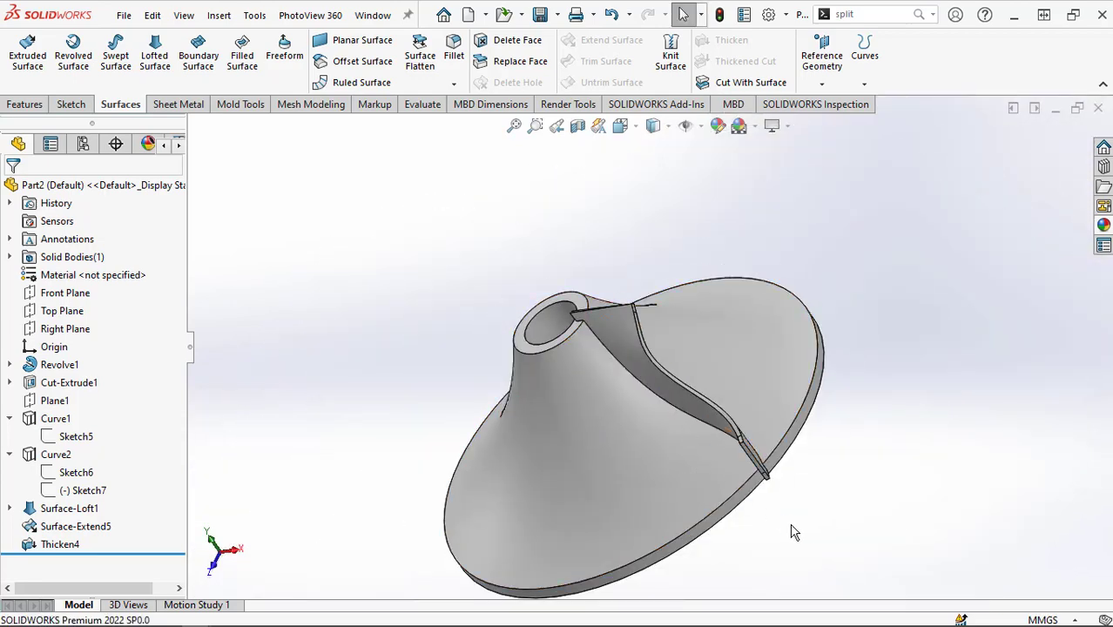
{"action": "middle_click_drag", "start_coordinate": [794, 532], "coordinate": [746, 379]}
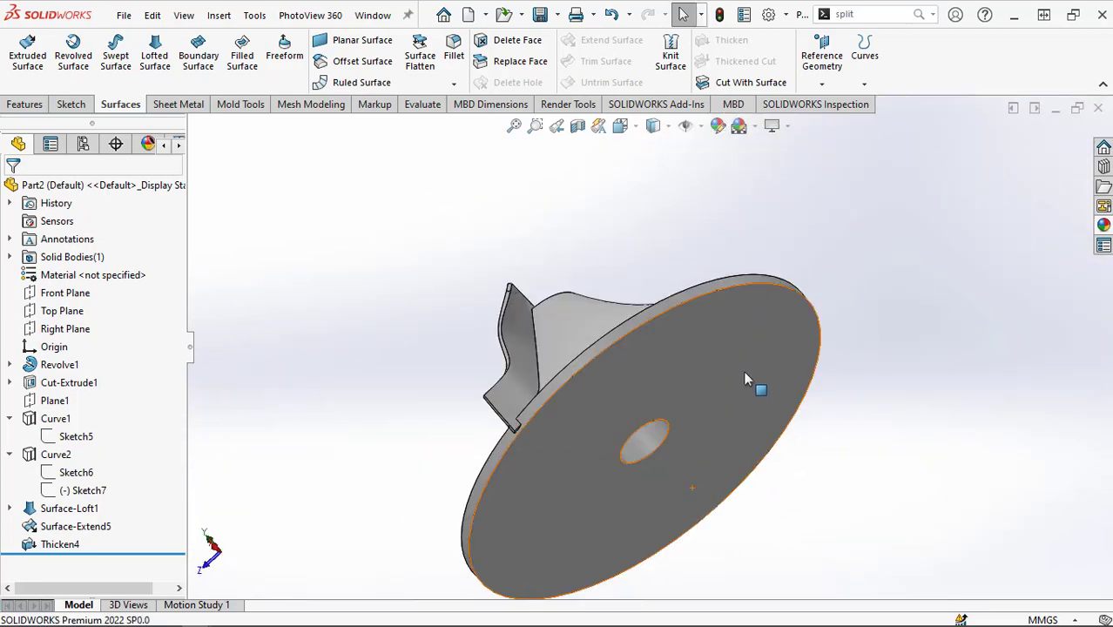
{"action": "left_click", "coordinate": [746, 380]}
{"action": "left_click", "coordinate": [815, 327]}
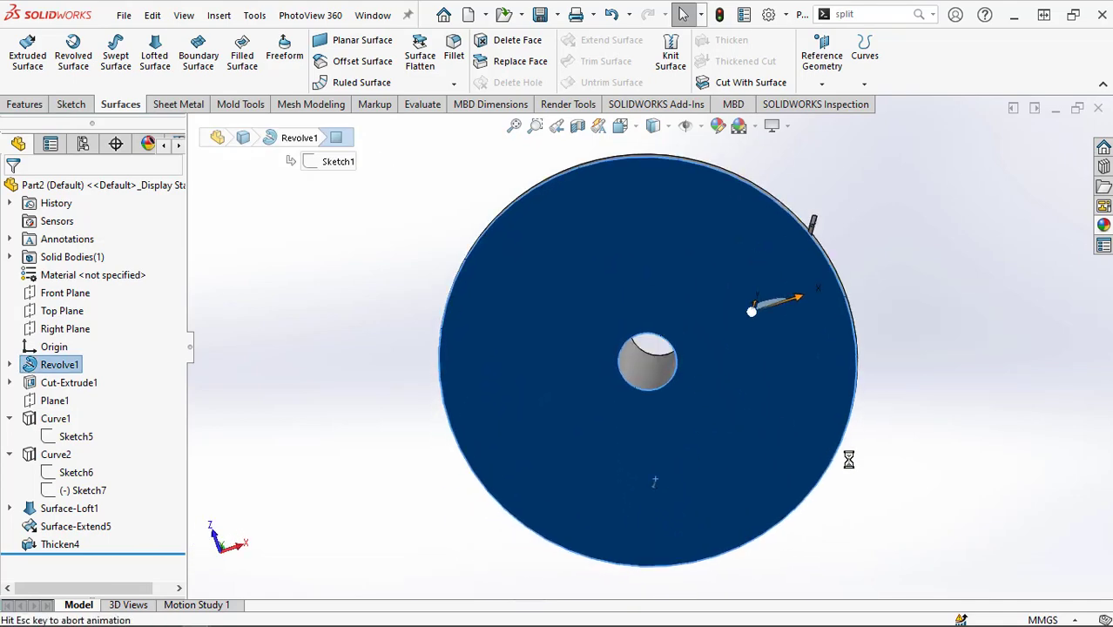
{"action": "left_click", "coordinate": [286, 70]}
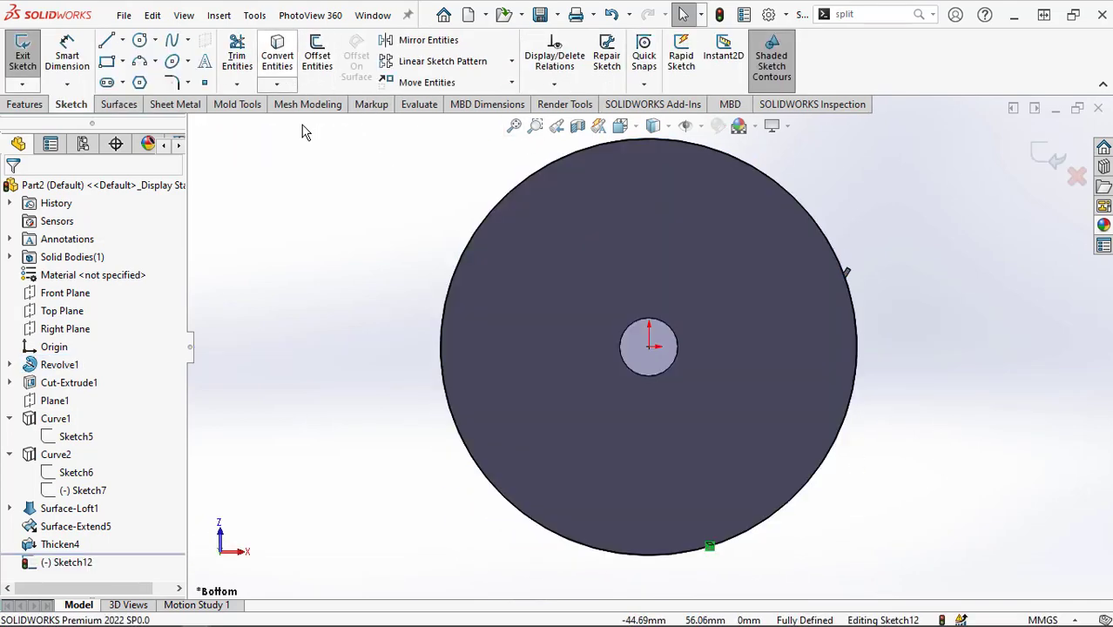
{"action": "left_click", "coordinate": [1042, 156]}
Split the part with the rim circle sketch and the hub's top face, consuming the two blade offcuts that protrude past the rim and hub top.
{"action": "mouse_move", "coordinate": [800, 207]}
{"action": "middle_mouse_down"}
{"action": "mouse_move", "coordinate": [902, 410]}
{"action": "mouse_move", "coordinate": [939, 397]}
{"action": "mouse_move", "coordinate": [685, 453]}
{"action": "mouse_move", "coordinate": [756, 298]}
{"action": "middle_mouse_up"}
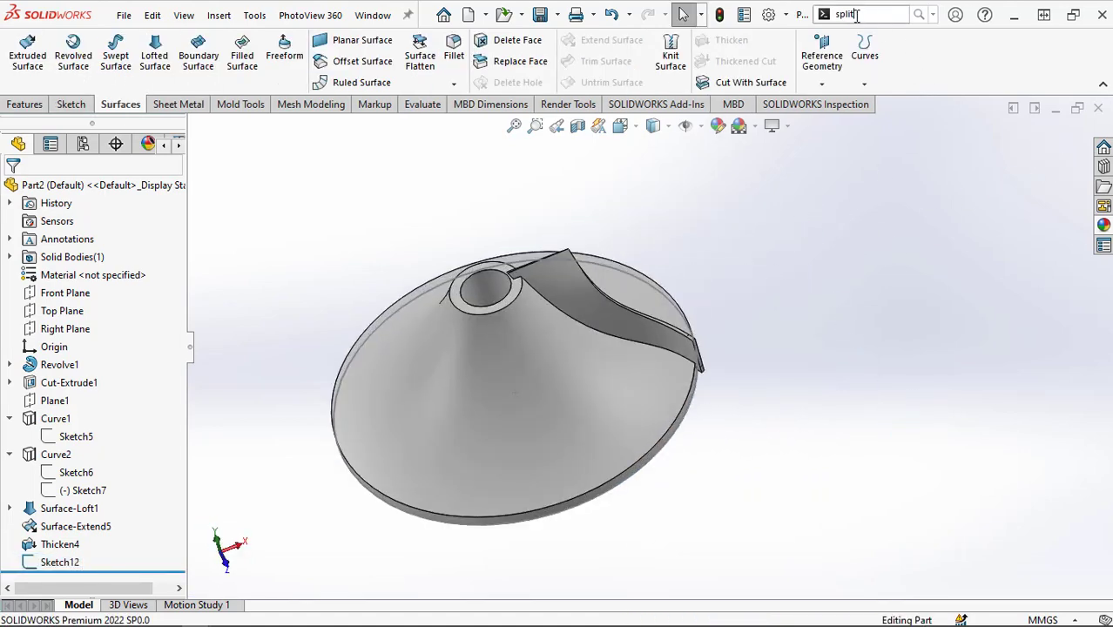
{"action": "type", "text": "split"}
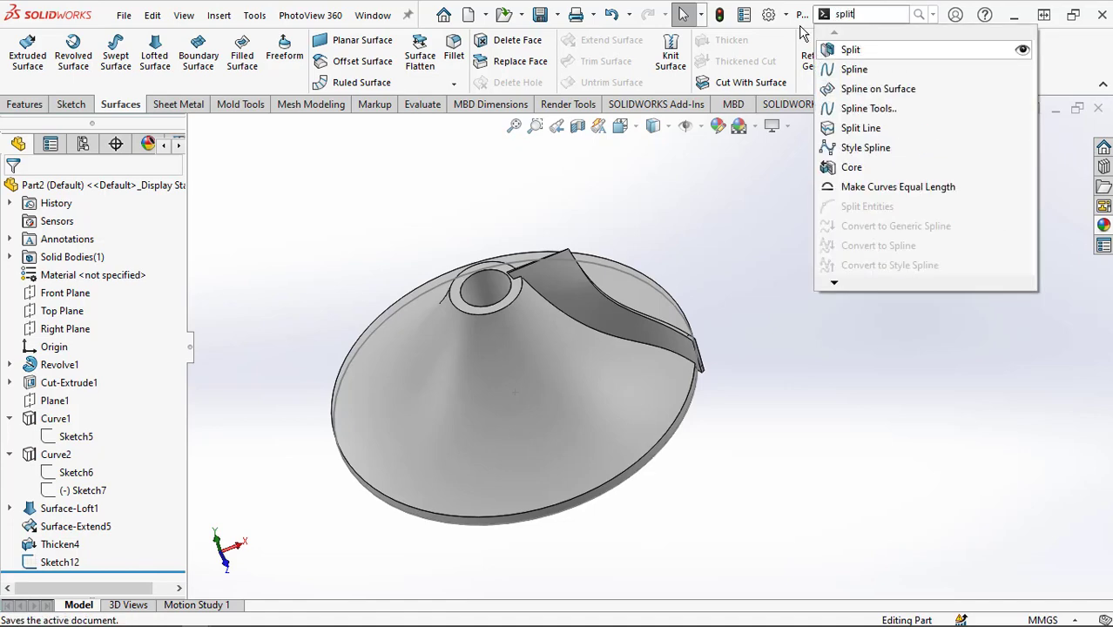
{"action": "left_click", "coordinate": [849, 36]}
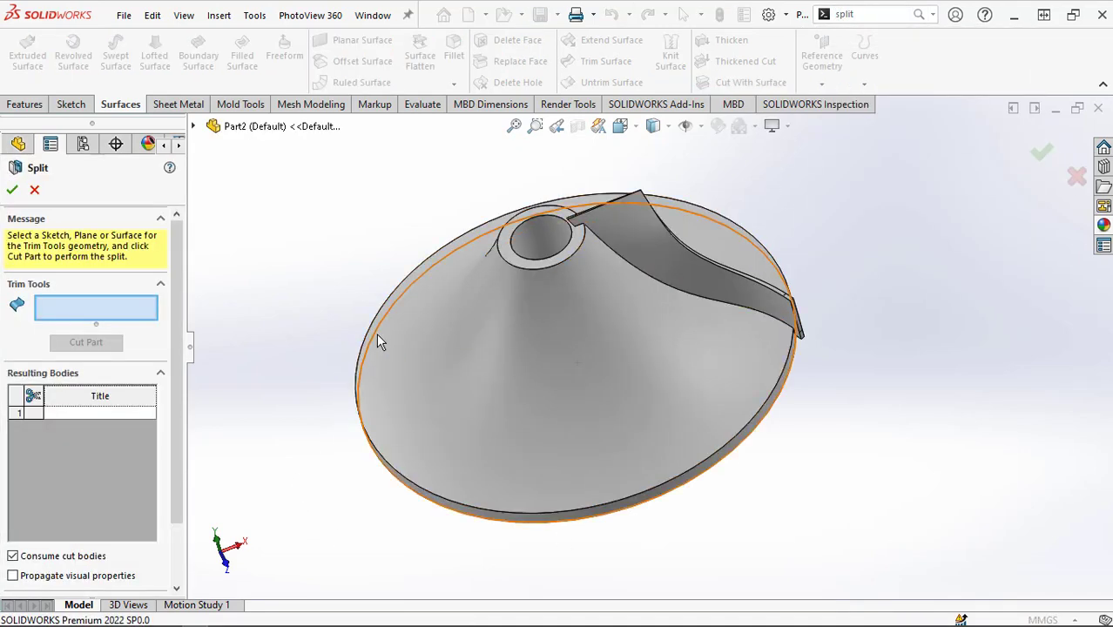
{"action": "left_click", "coordinate": [376, 332]}
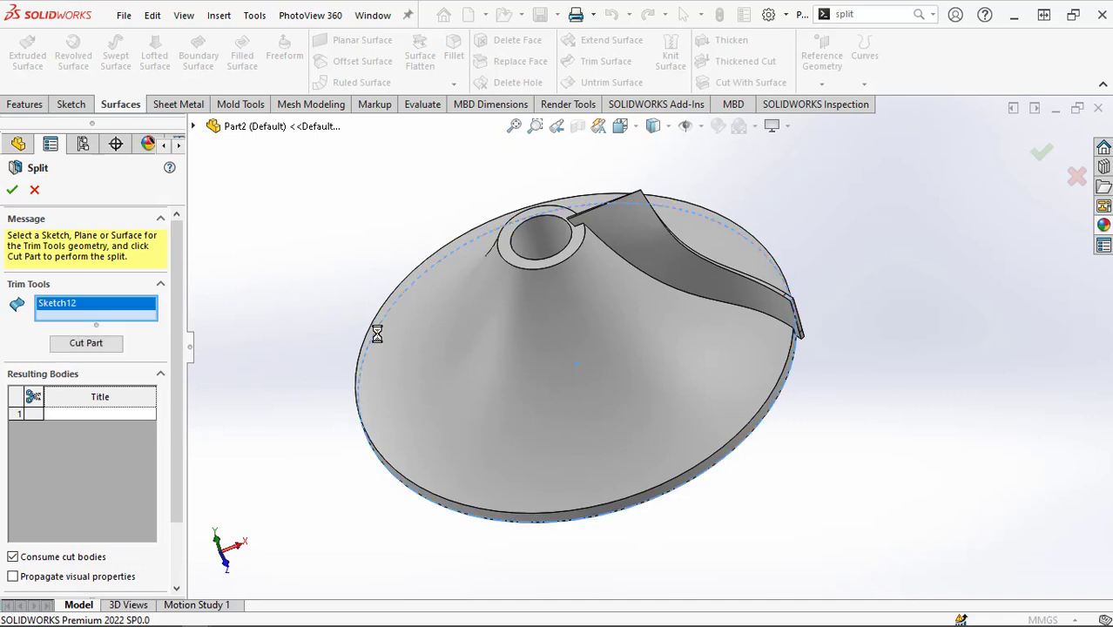
{"action": "left_click", "coordinate": [506, 243]}
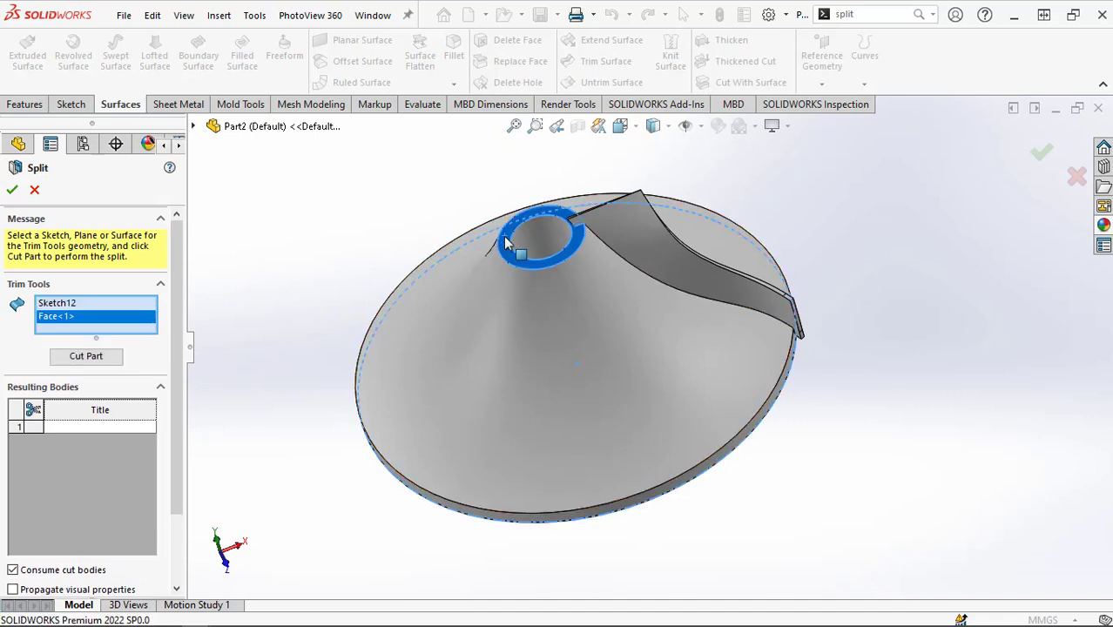
{"action": "left_click", "coordinate": [85, 356]}
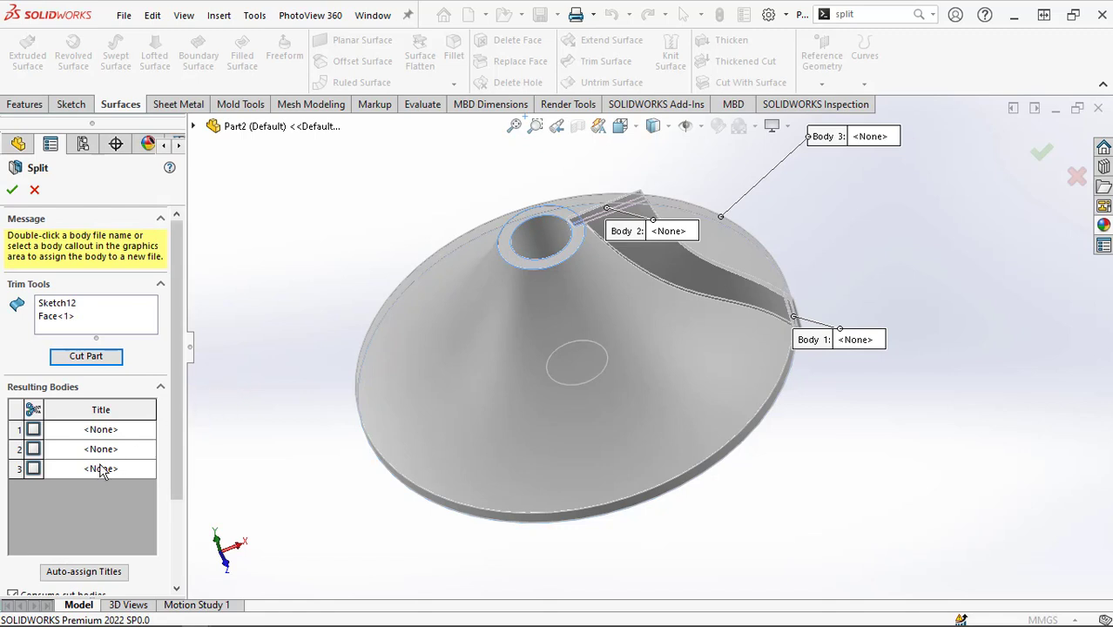
{"action": "left_click", "coordinate": [33, 470]}
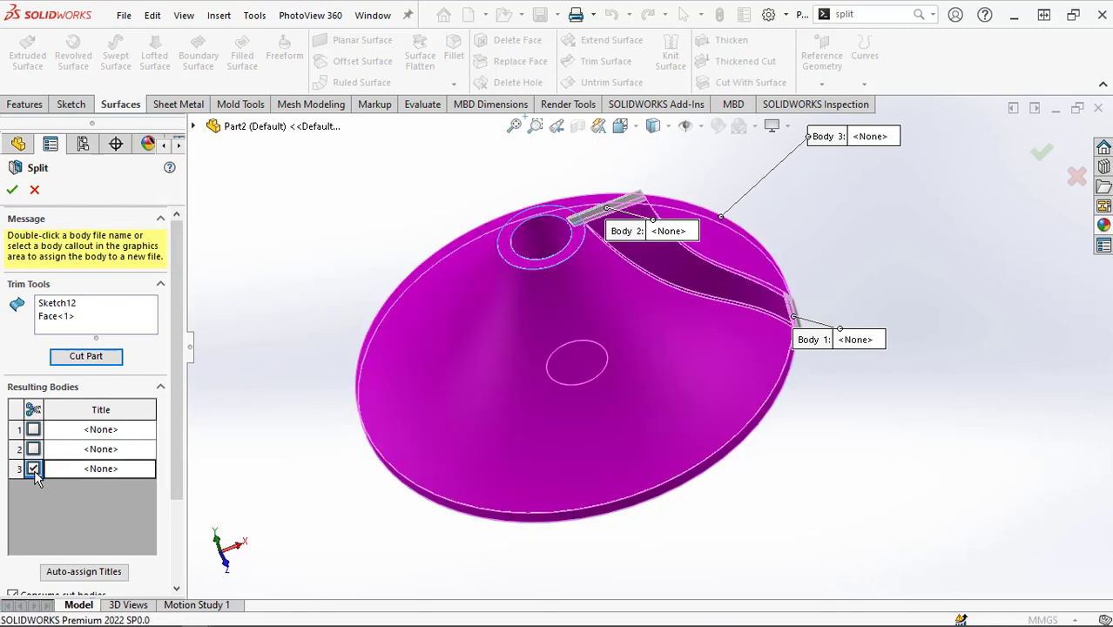
{"action": "left_click", "coordinate": [33, 449]}
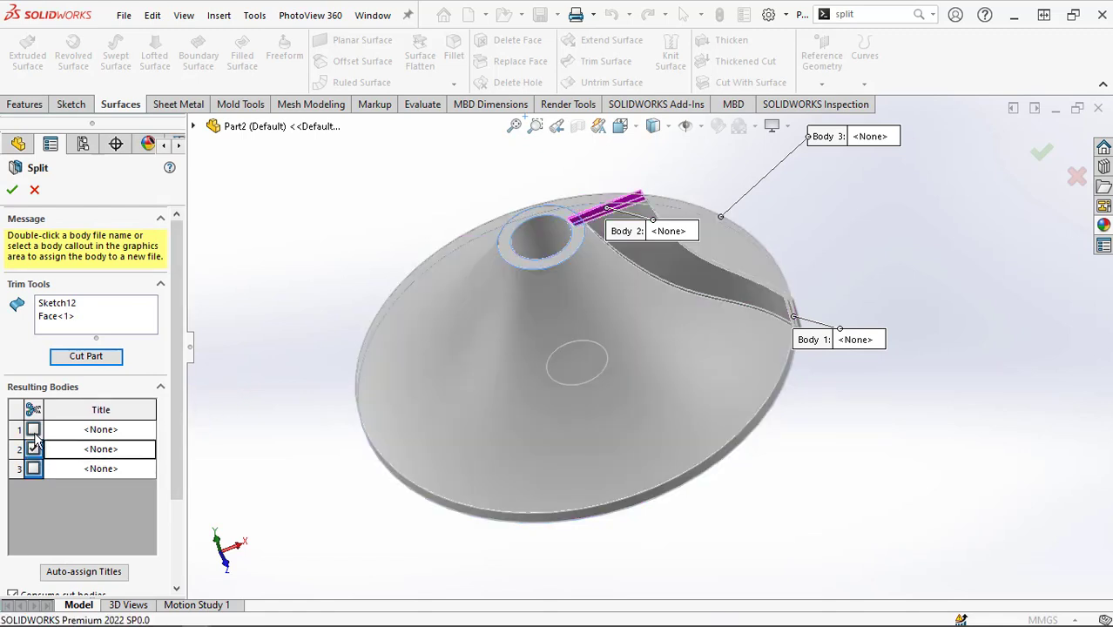
{"action": "left_click", "coordinate": [34, 430]}
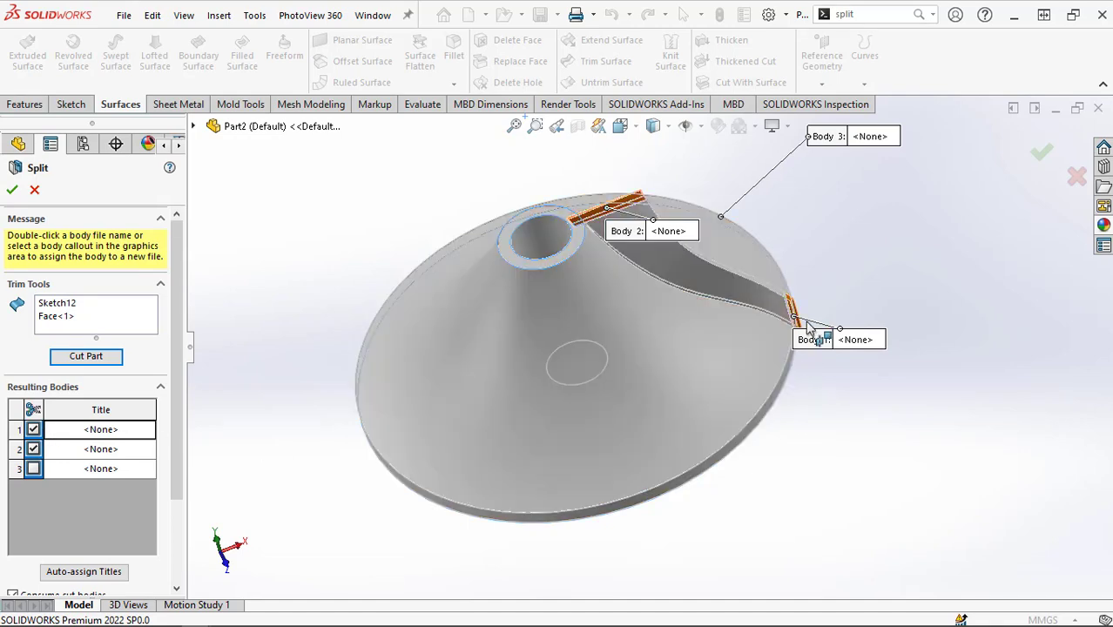
{"action": "left_click", "coordinate": [13, 190]}
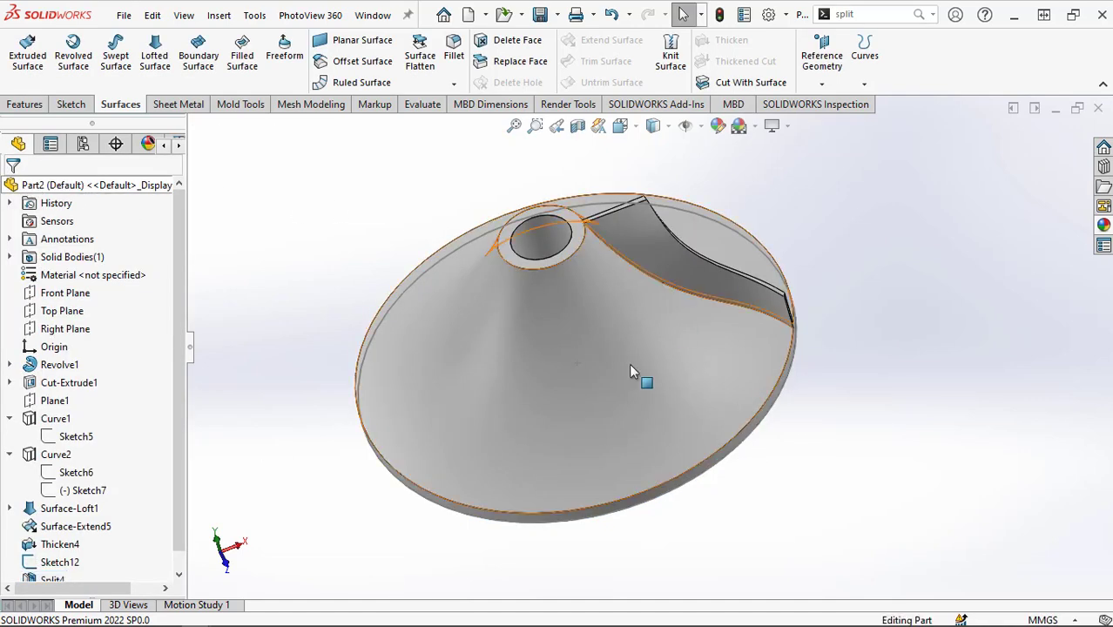
Hide the rim circle sketch used for the split.
{"action": "middle_click_drag", "start_coordinate": [837, 472], "coordinate": [810, 453]}
{"action": "left_click", "coordinate": [450, 211]}
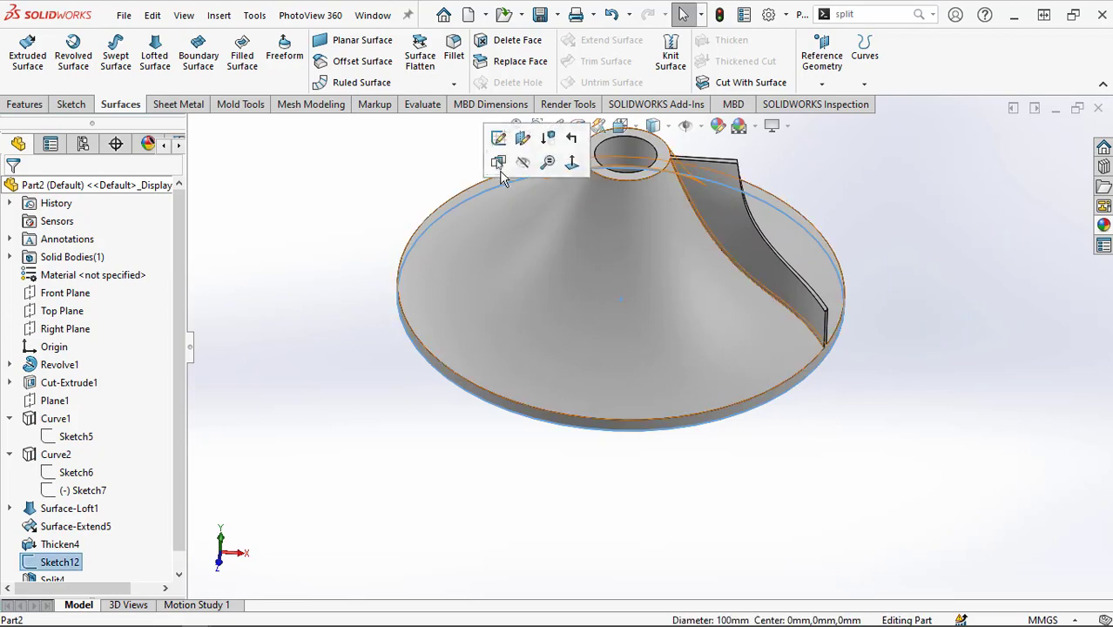
{"action": "left_click", "coordinate": [524, 166]}
{"action": "scroll", "coordinate": [840, 191], "scroll_direction": "down", "scroll_amount": 3}
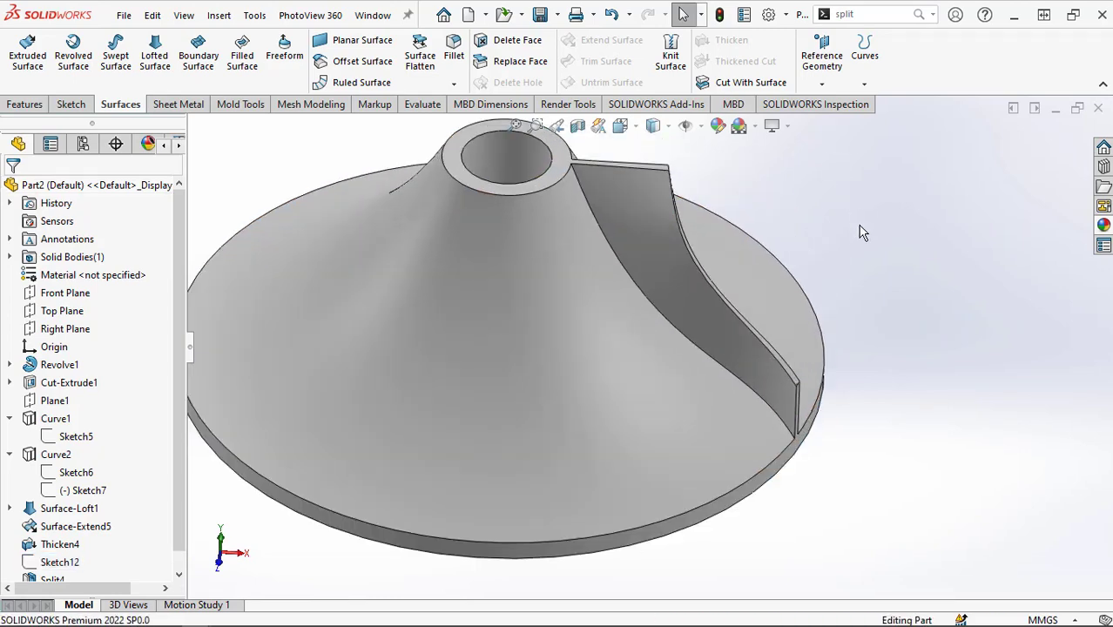
{"action": "scroll", "coordinate": [855, 244], "scroll_direction": "up", "scroll_amount": 3}
{"action": "middle_click_drag", "start_coordinate": [819, 522], "coordinate": [758, 534]}
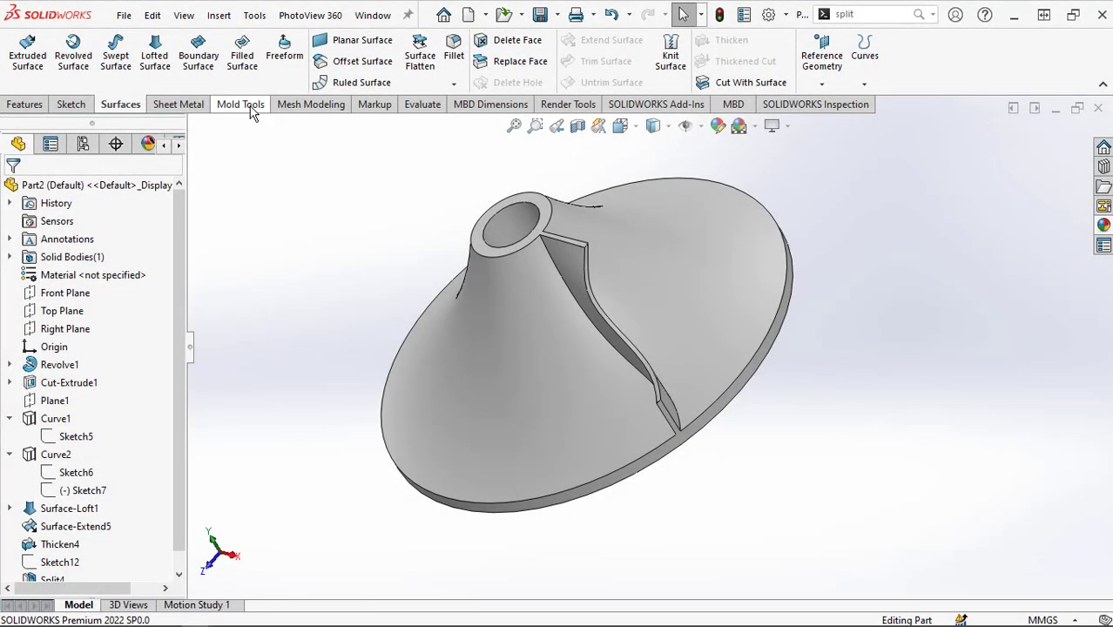
{"action": "left_click", "coordinate": [241, 104]}
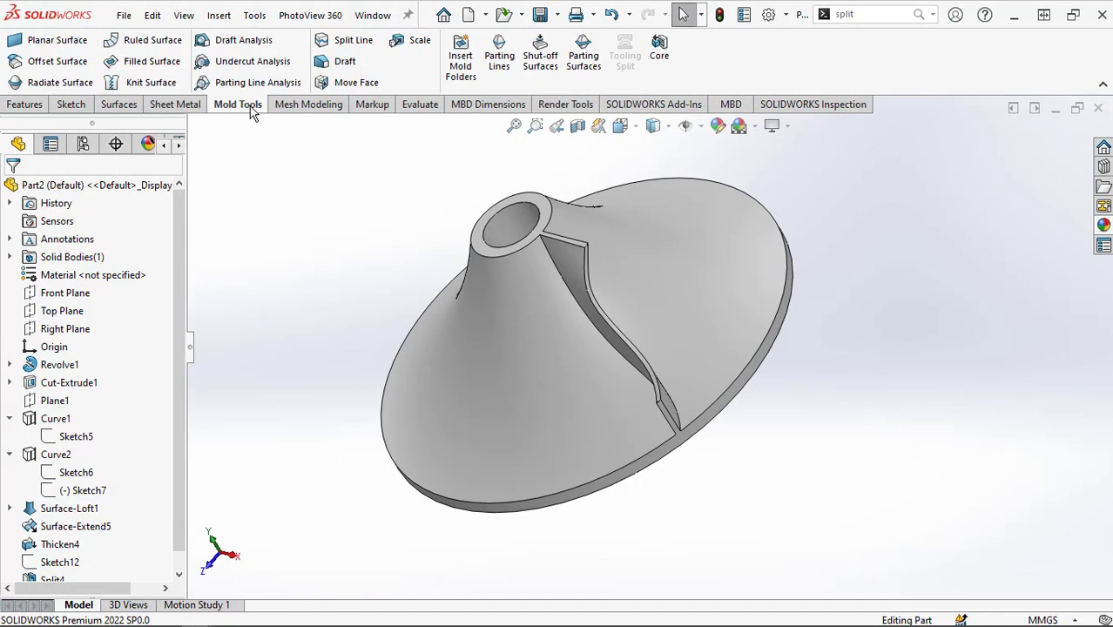
{"action": "left_click", "coordinate": [353, 81]}
{"action": "scroll", "coordinate": [448, 231], "scroll_direction": "down", "scroll_amount": 5}
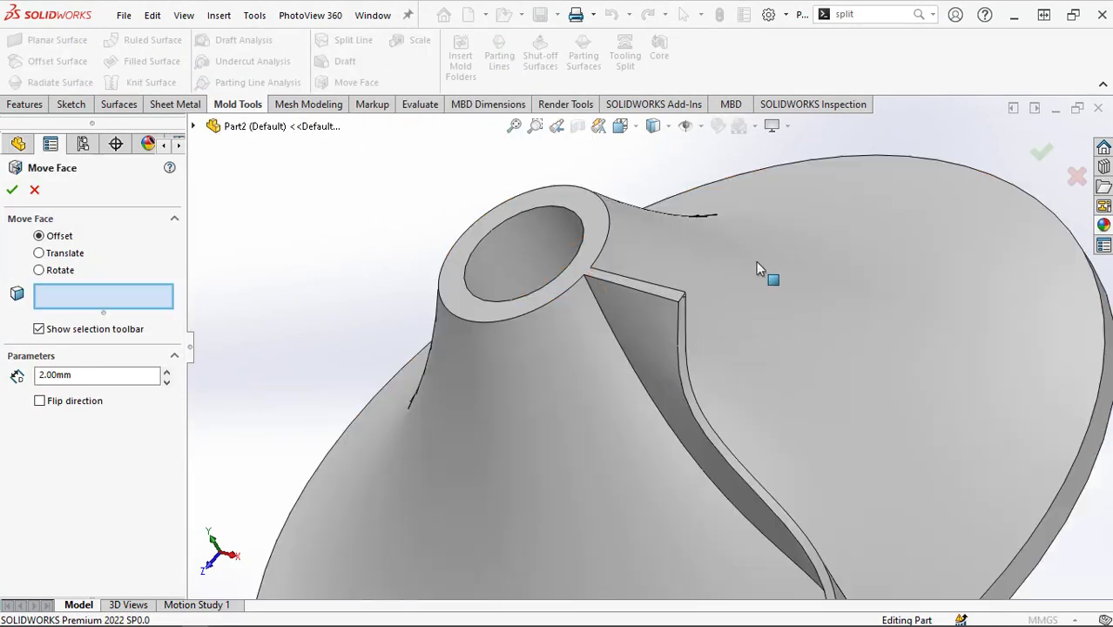
{"action": "scroll", "coordinate": [756, 261], "scroll_direction": "down", "scroll_amount": 2}
{"action": "left_click", "coordinate": [633, 298]}
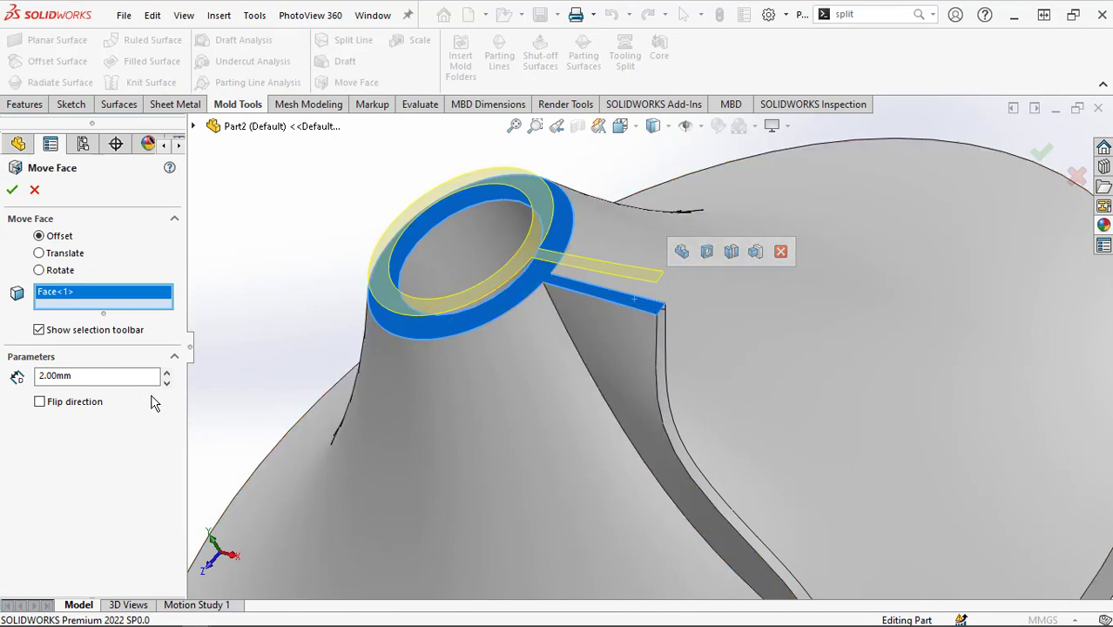
{"action": "left_click", "coordinate": [40, 403]}
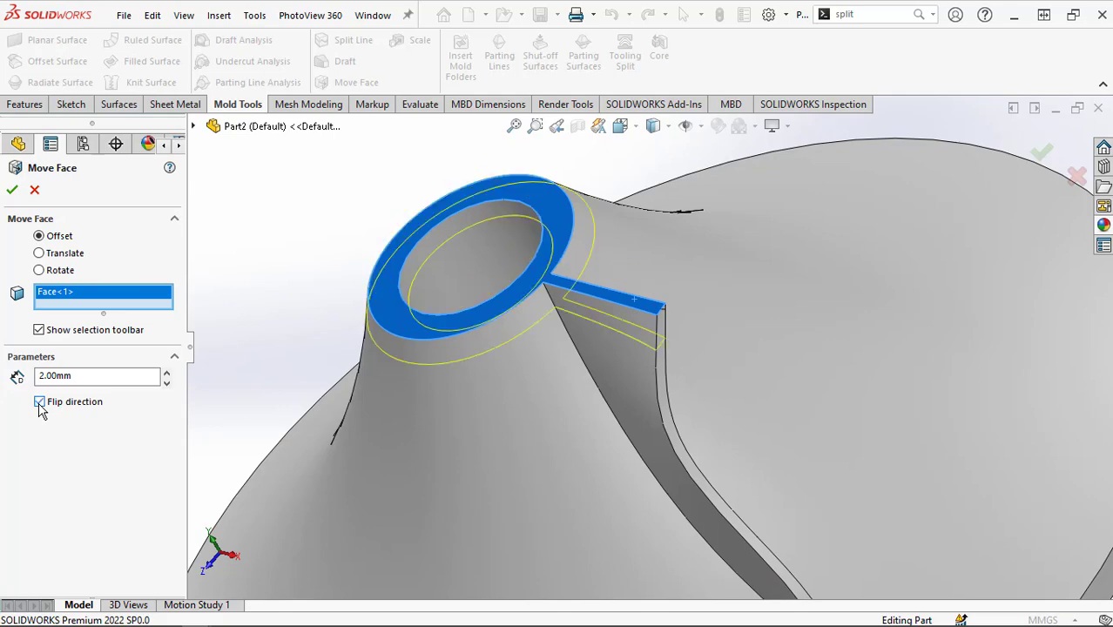
{"action": "left_click", "coordinate": [34, 191]}
{"action": "scroll", "coordinate": [840, 526], "scroll_direction": "up", "scroll_amount": 1}
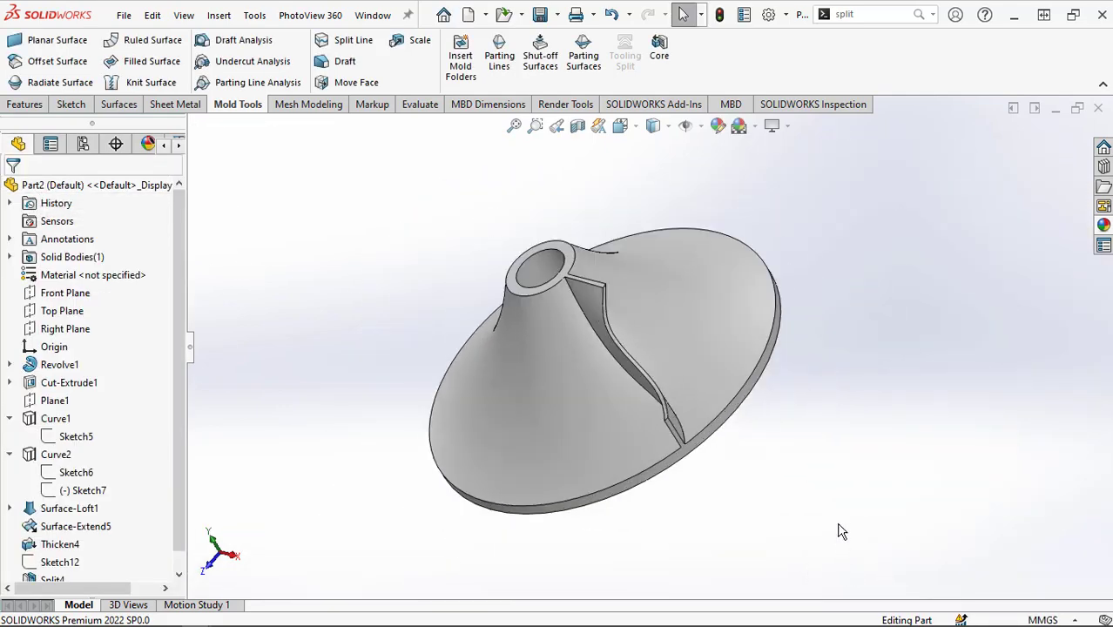
{"action": "scroll", "coordinate": [835, 512], "scroll_direction": "down", "scroll_amount": 2}
{"action": "scroll", "coordinate": [170, 481], "scroll_direction": "down", "scroll_amount": 1}
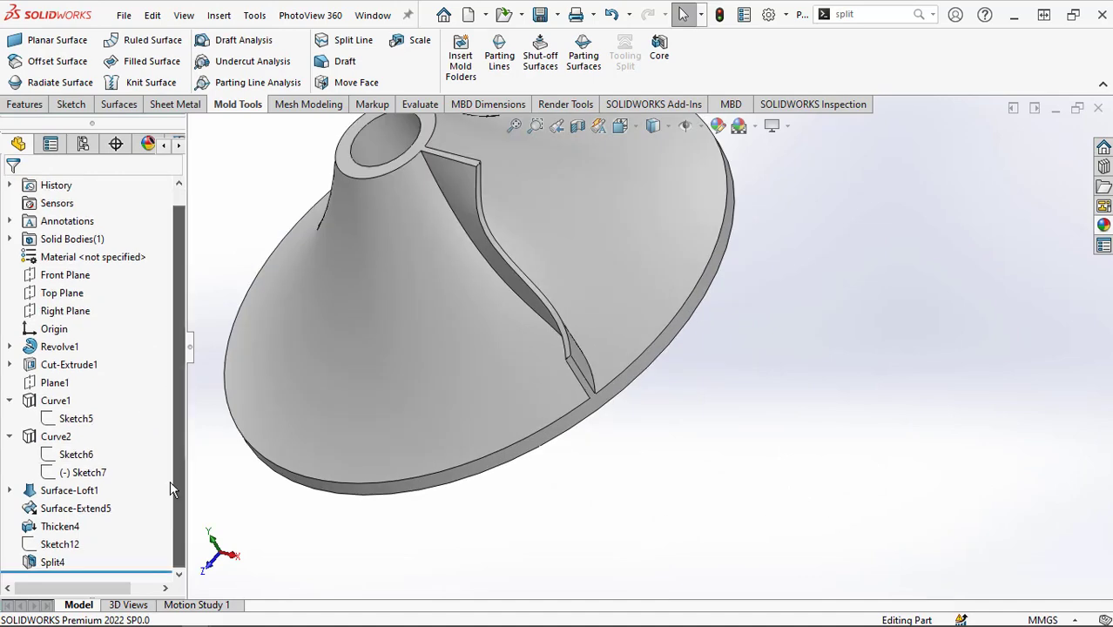
{"action": "left_click", "coordinate": [43, 565]}
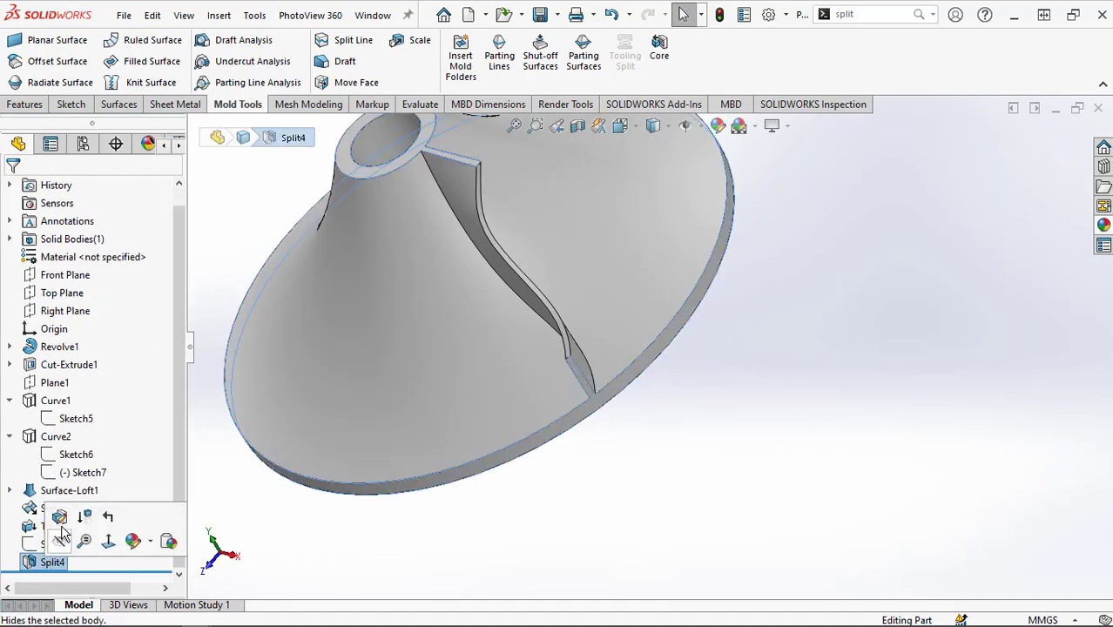
{"action": "left_click", "coordinate": [60, 518]}
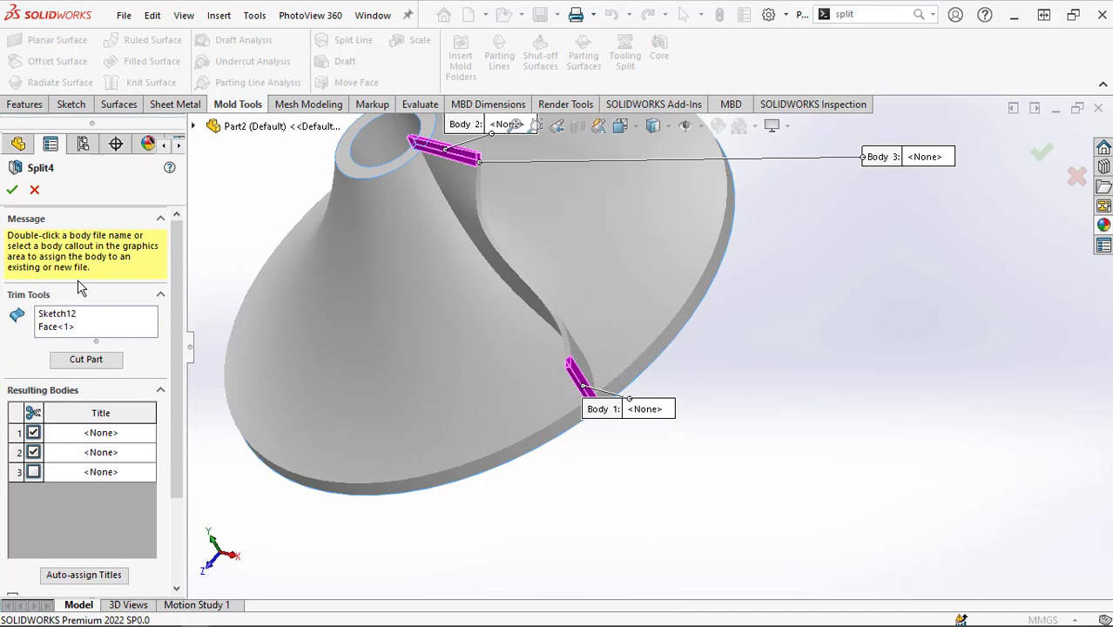
{"action": "left_click", "coordinate": [34, 191]}
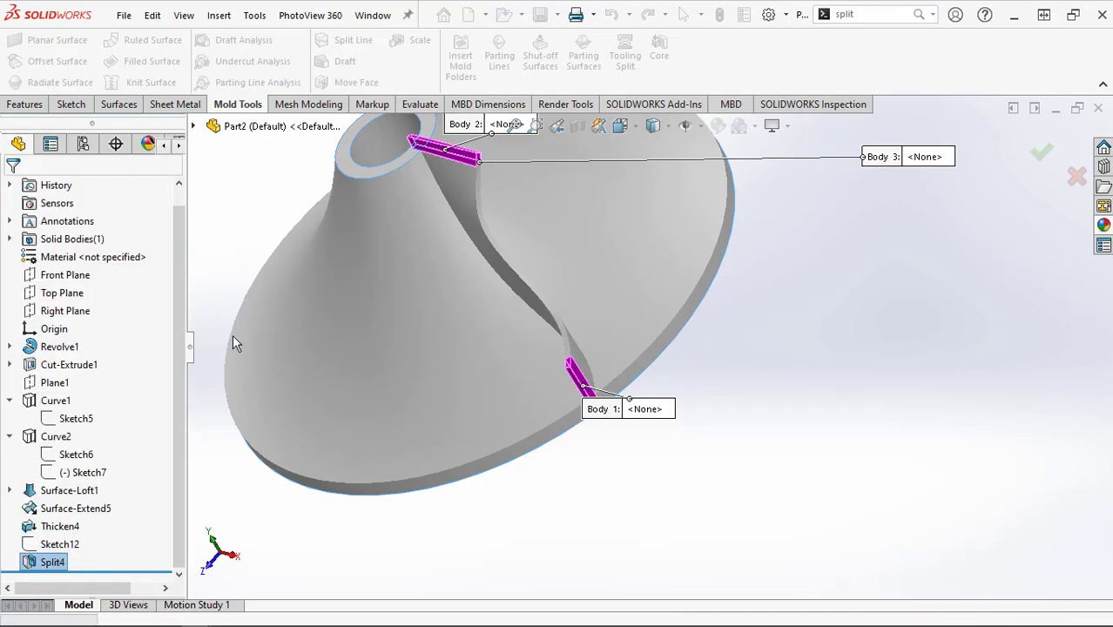
{"action": "left_click", "coordinate": [265, 529]}
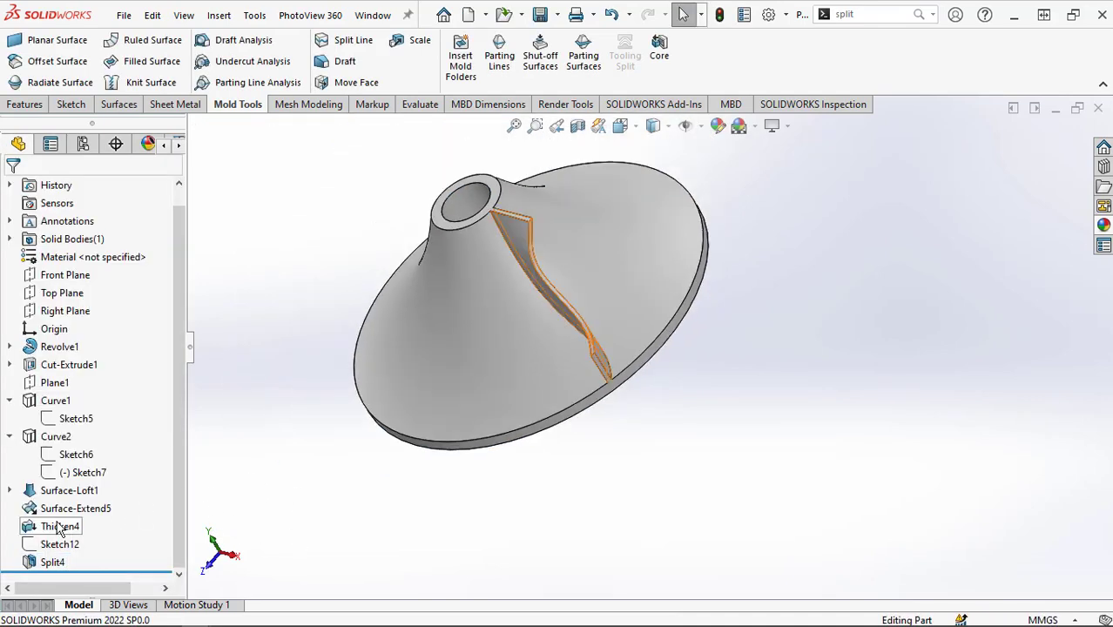
Edit the blade's Thicken feature to turn off merging, keeping the blade as a separate body from the hub.
{"action": "left_click", "coordinate": [57, 527]}
{"action": "left_click", "coordinate": [67, 476]}
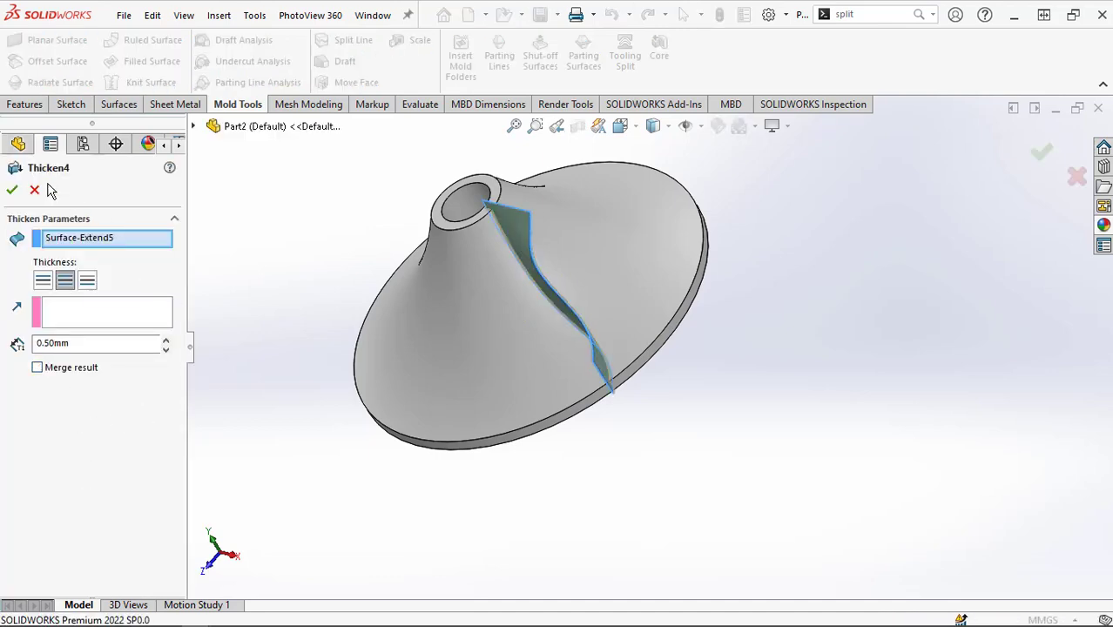
{"action": "left_click", "coordinate": [13, 194]}
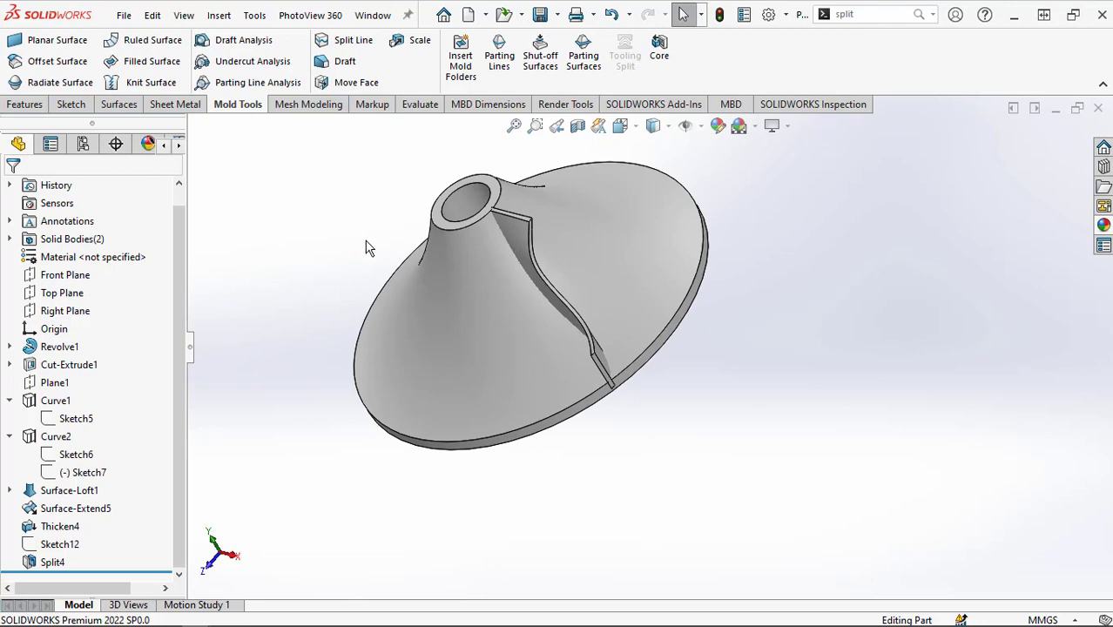
Move the blade's flat top face down by a 2 mm offset, with the direction flipped, so it sits below the hub top.
{"action": "mouse_move", "coordinate": [666, 423]}
{"action": "middle_mouse_down"}
{"action": "mouse_move", "coordinate": [758, 415]}
{"action": "mouse_move", "coordinate": [688, 420]}
{"action": "middle_mouse_up"}
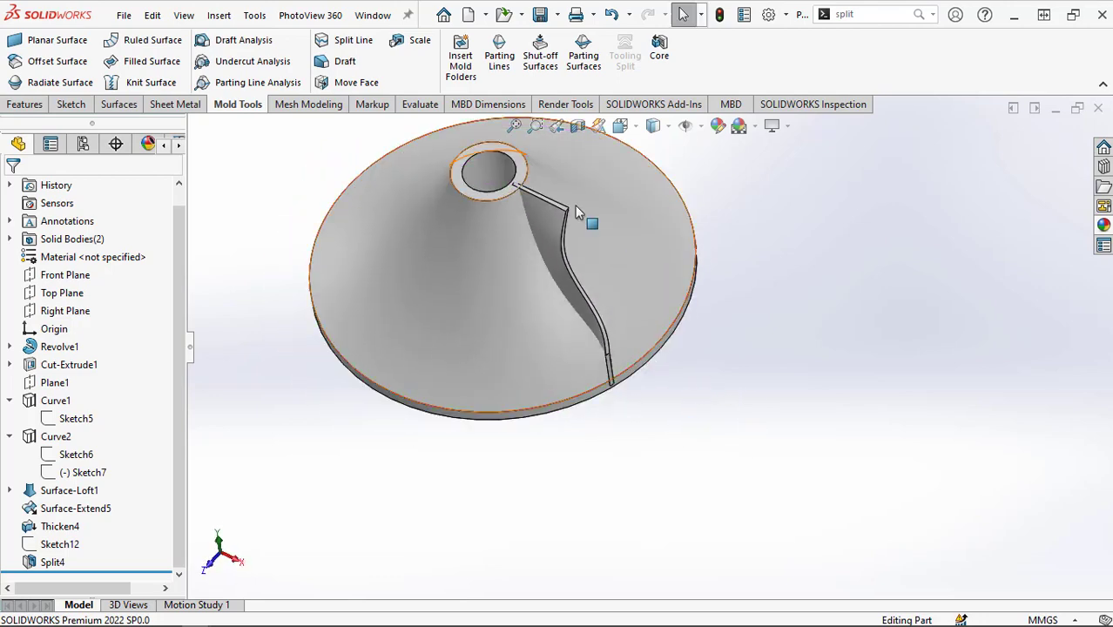
{"action": "scroll", "coordinate": [575, 206], "scroll_direction": "down", "scroll_amount": 3}
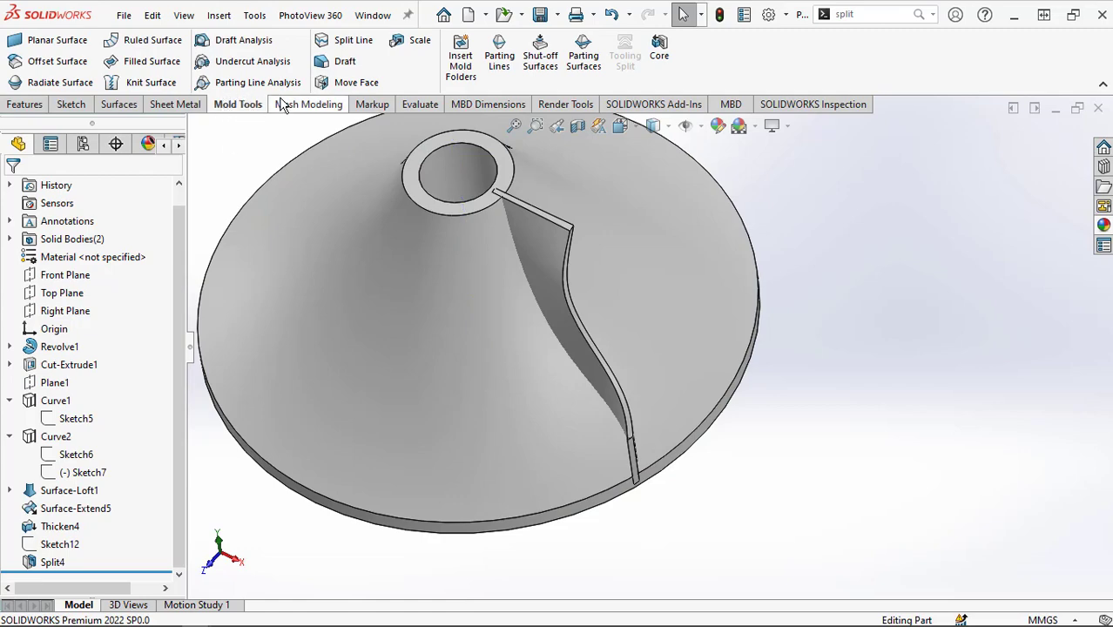
{"action": "left_click", "coordinate": [347, 83]}
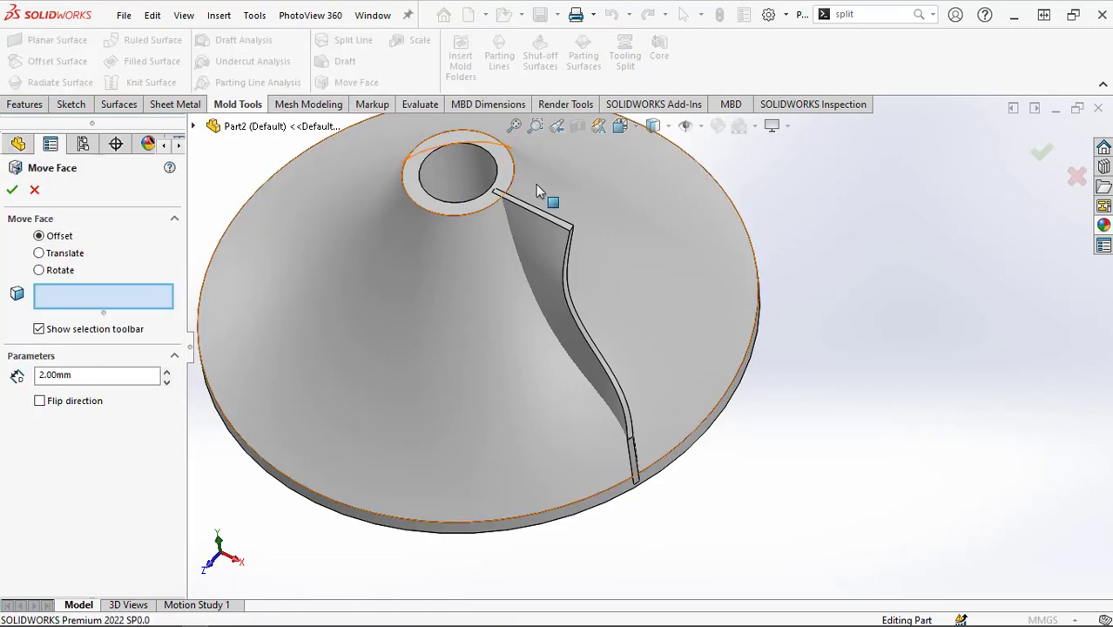
{"action": "scroll", "coordinate": [540, 196], "scroll_direction": "down", "scroll_amount": 5}
{"action": "left_click", "coordinate": [585, 307]}
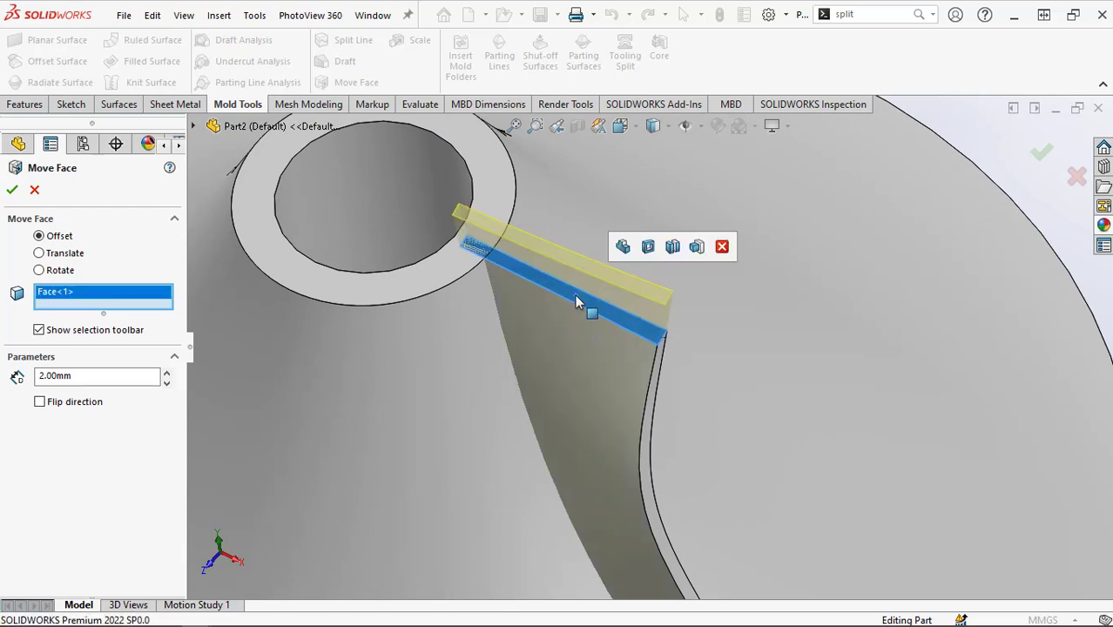
{"action": "left_click", "coordinate": [40, 402]}
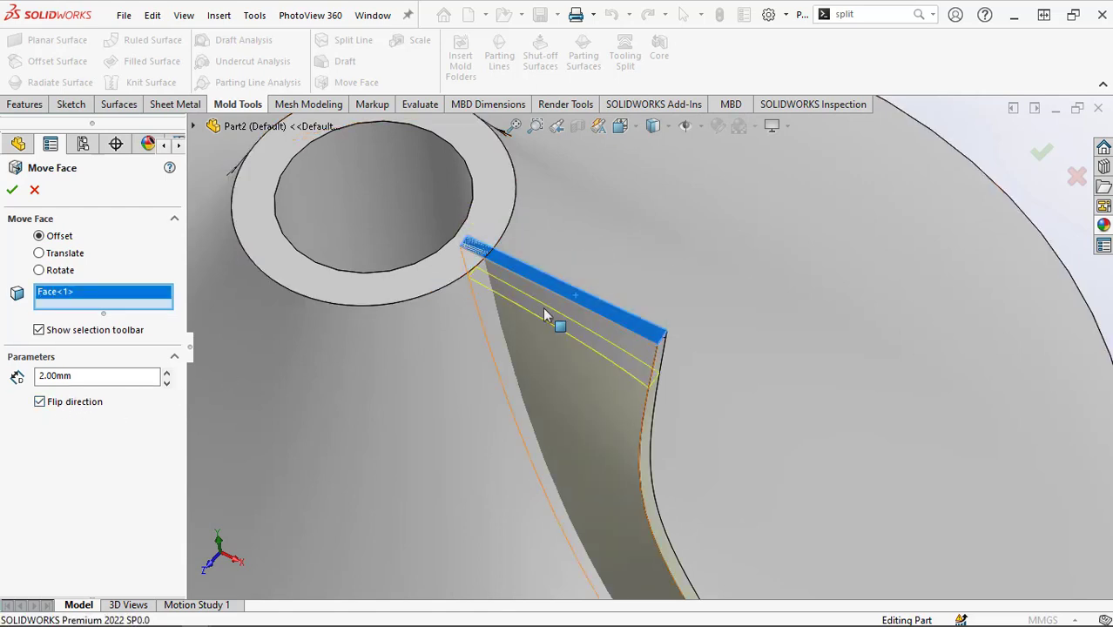
{"action": "middle_click_drag", "start_coordinate": [461, 326], "coordinate": [458, 211]}
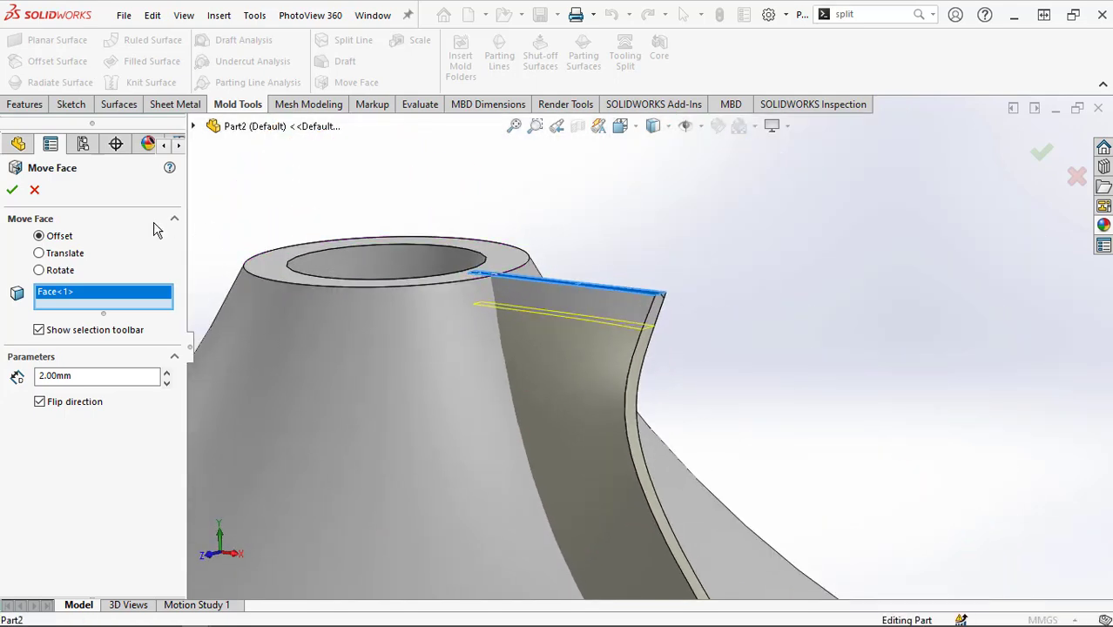
{"action": "left_click", "coordinate": [12, 191]}
{"action": "scroll", "coordinate": [601, 240], "scroll_direction": "up", "scroll_amount": 5}
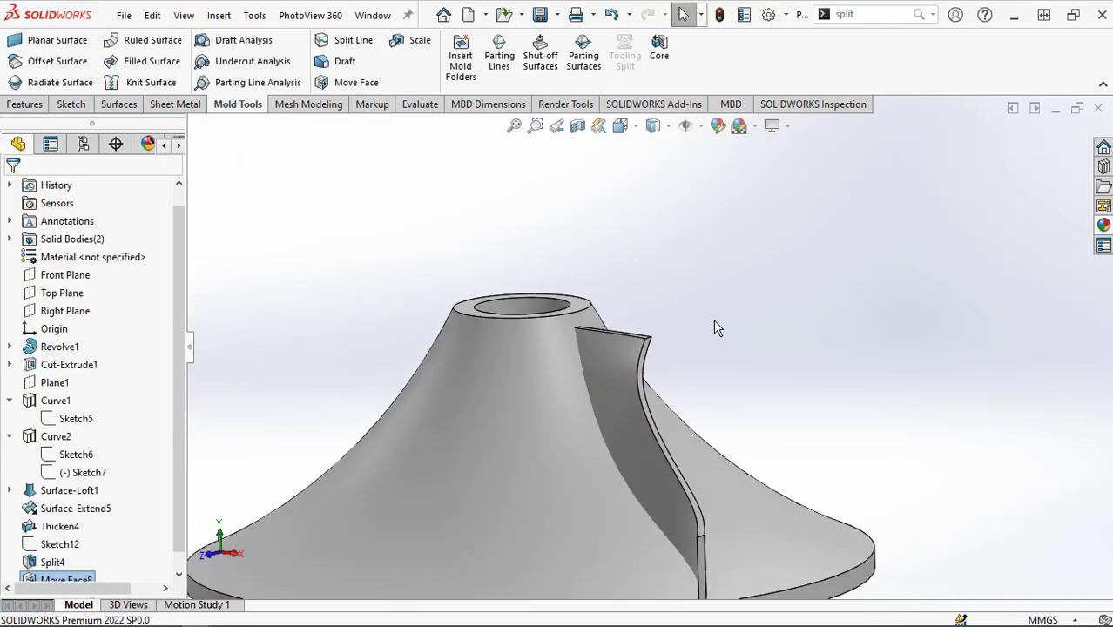
Fillet both long curved outer edges of the blade with a symmetric 0.5 mm radius.
{"action": "scroll", "coordinate": [784, 410], "scroll_direction": "down", "scroll_amount": 3}
{"action": "middle_click_drag", "start_coordinate": [730, 520], "coordinate": [702, 570]}
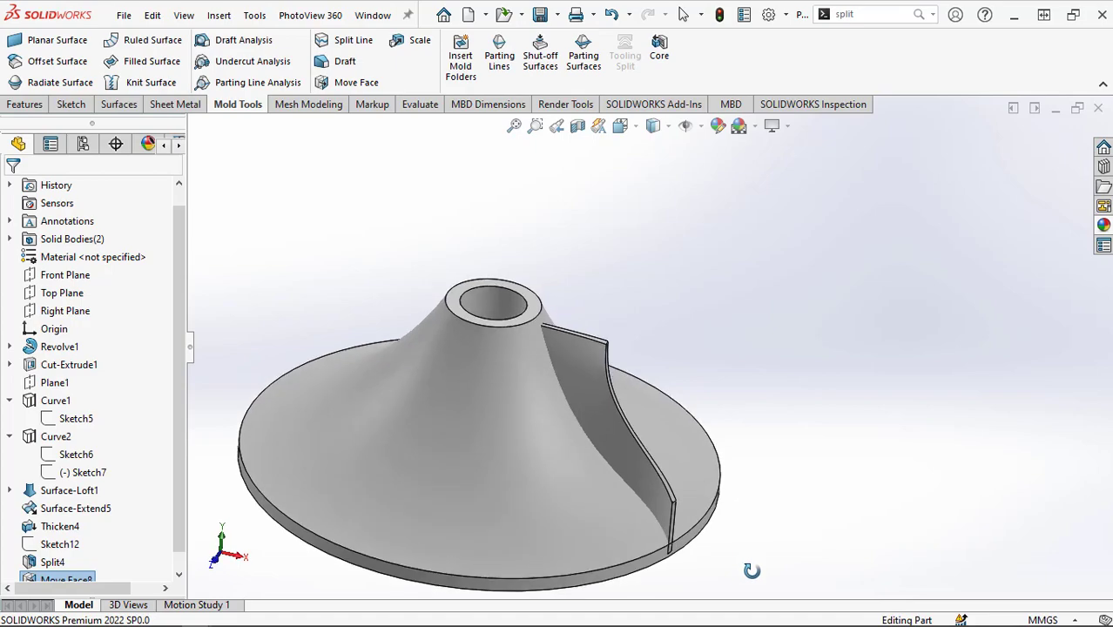
{"action": "scroll", "coordinate": [703, 574], "scroll_direction": "up", "scroll_amount": 2}
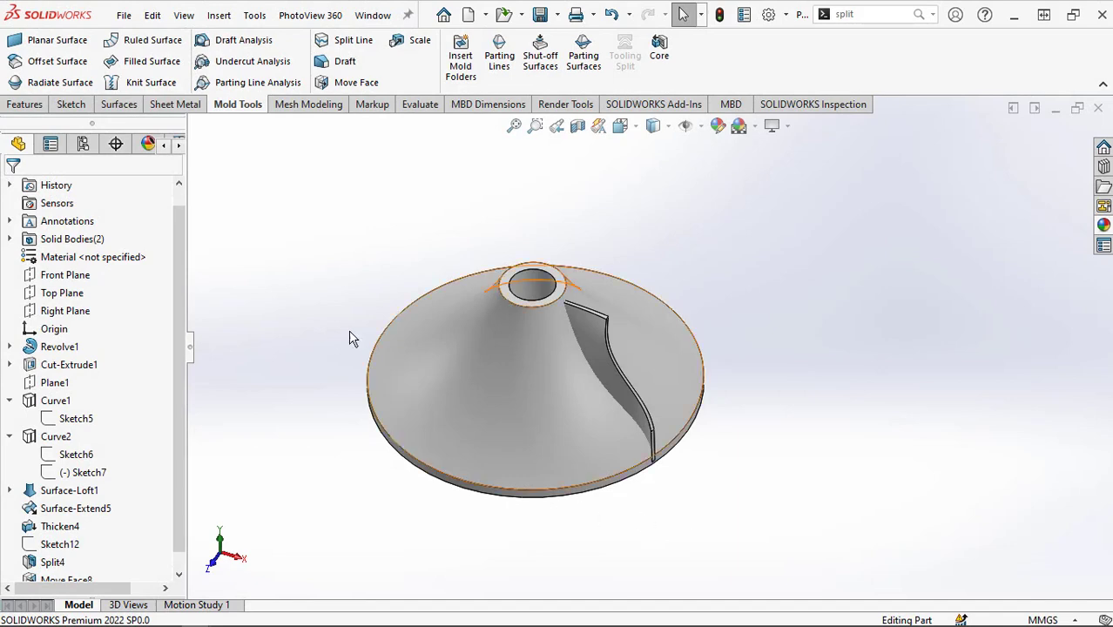
{"action": "left_click", "coordinate": [31, 104]}
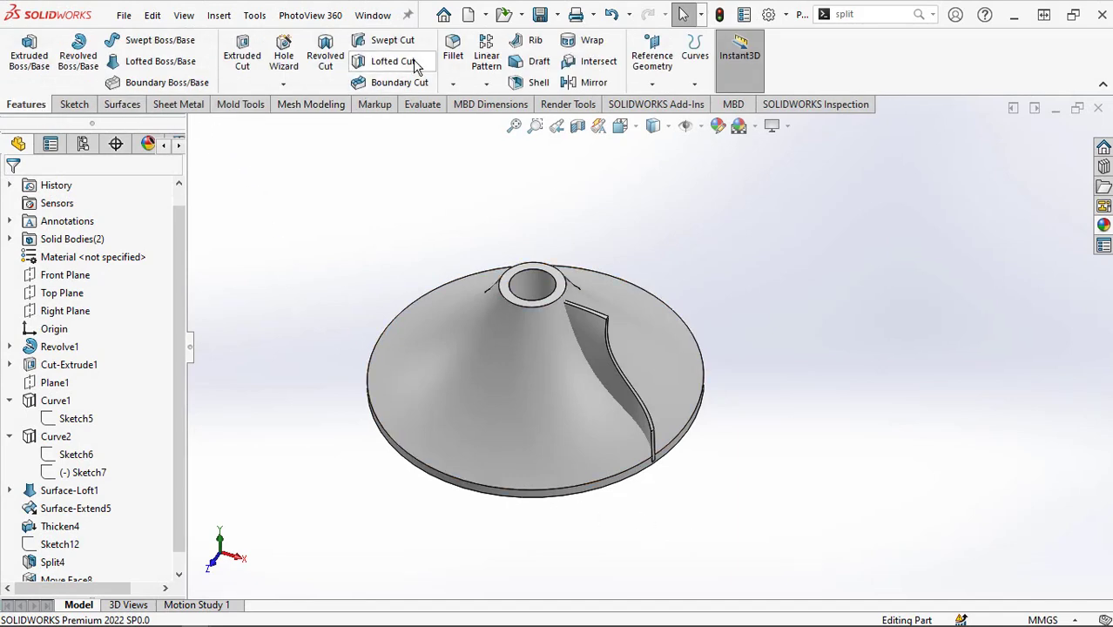
{"action": "left_click", "coordinate": [453, 51]}
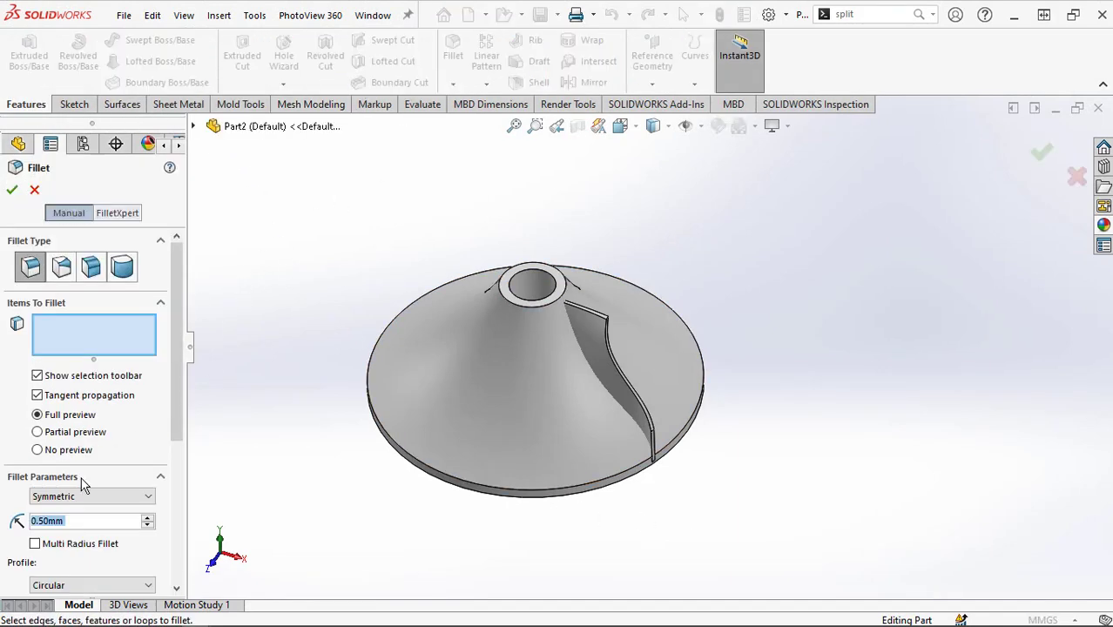
{"action": "scroll", "coordinate": [621, 460], "scroll_direction": "down", "scroll_amount": 5}
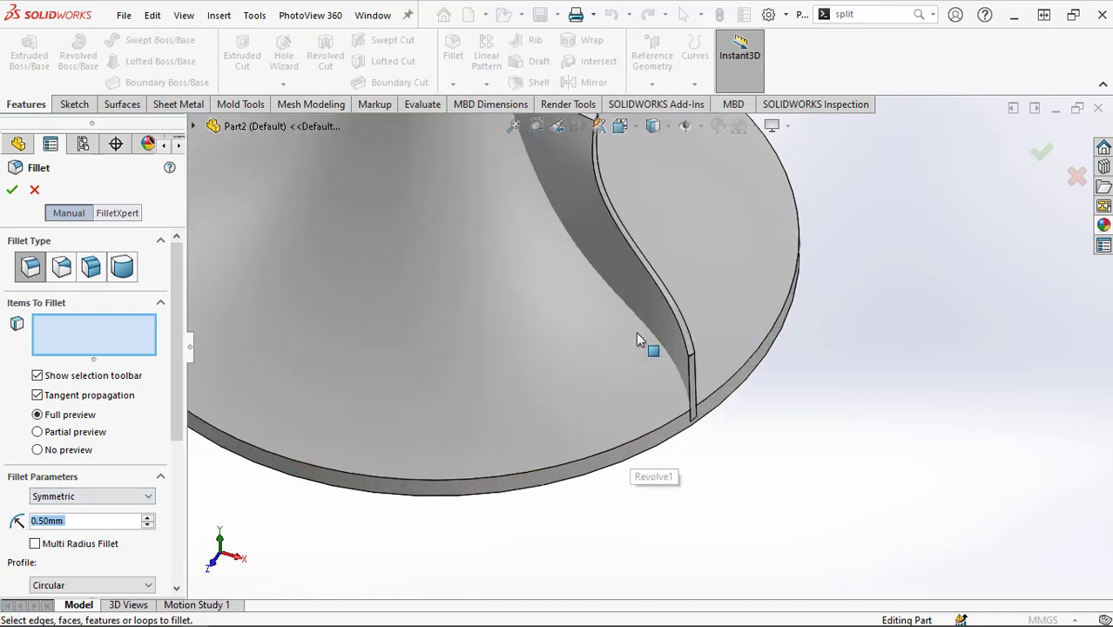
{"action": "left_click", "coordinate": [669, 308]}
{"action": "scroll", "coordinate": [673, 306], "scroll_direction": "down", "scroll_amount": 3}
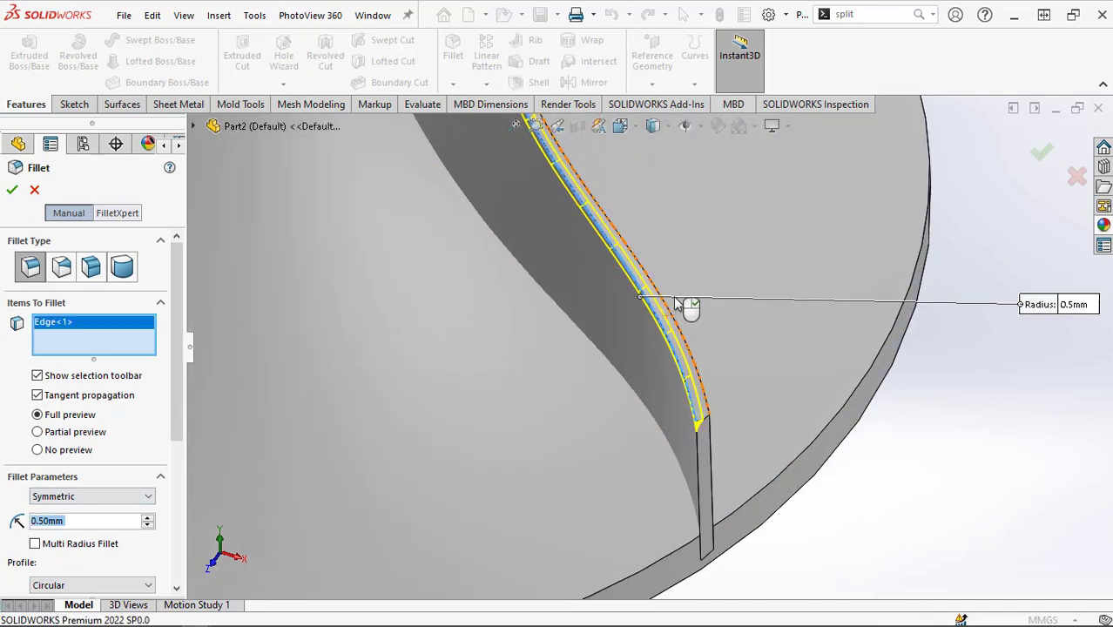
{"action": "left_click", "coordinate": [666, 303]}
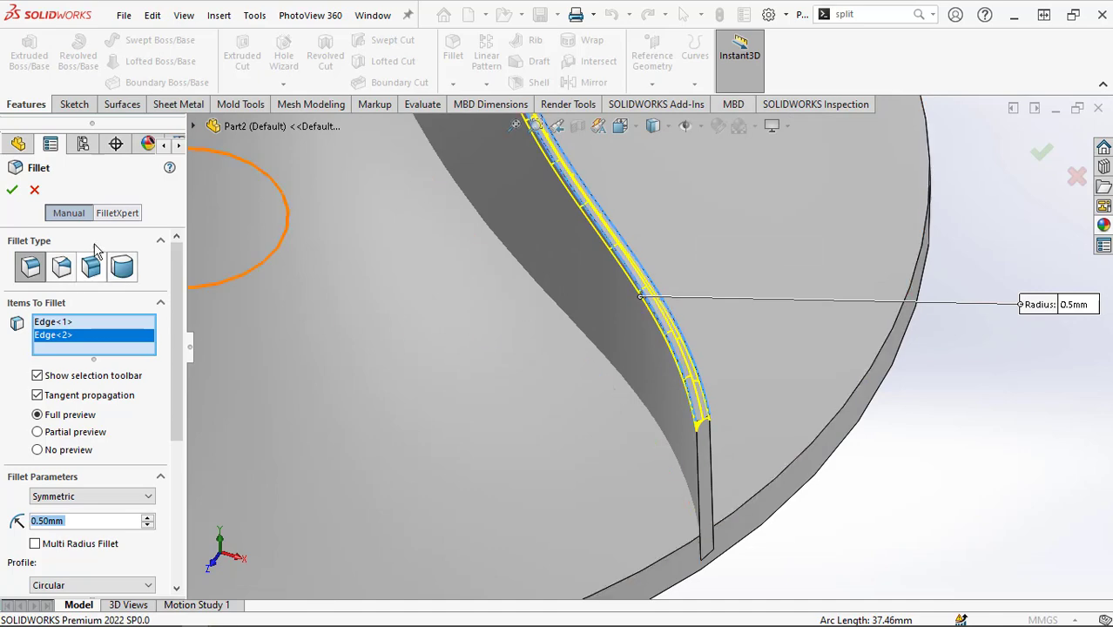
{"action": "left_click", "coordinate": [13, 192]}
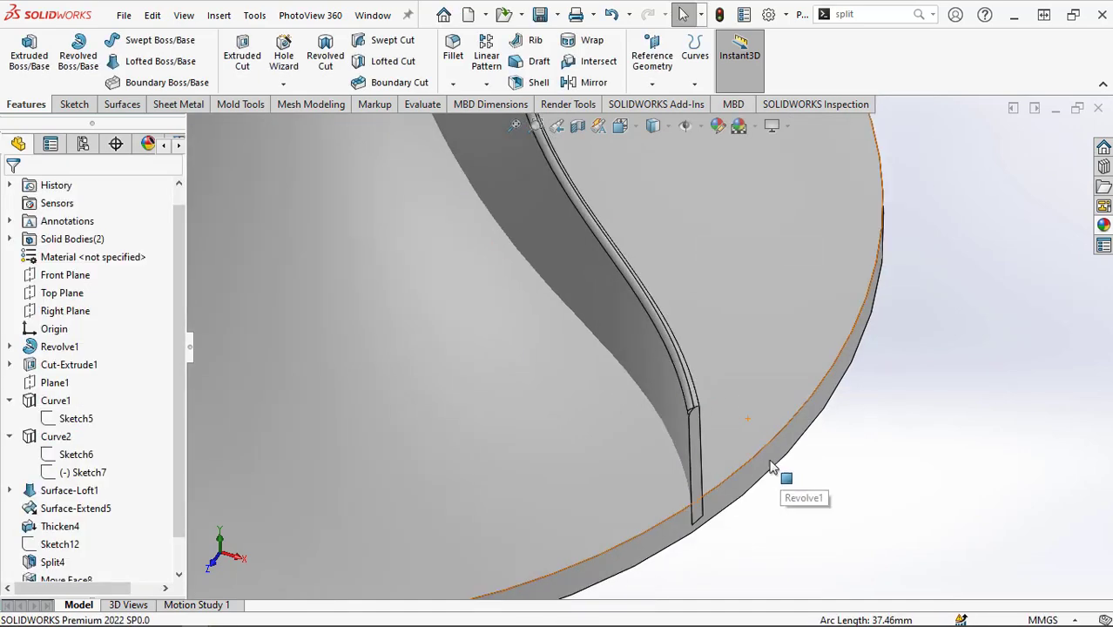
Circular-pattern the blade body around the hub's bore face with 17 equally spaced instances over 360 degrees.
{"action": "middle_click_drag", "start_coordinate": [737, 423], "coordinate": [702, 530]}
{"action": "scroll", "coordinate": [687, 502], "scroll_direction": "up", "scroll_amount": 5}
{"action": "scroll", "coordinate": [537, 218], "scroll_direction": "down", "scroll_amount": 3}
{"action": "key", "text": "f"}
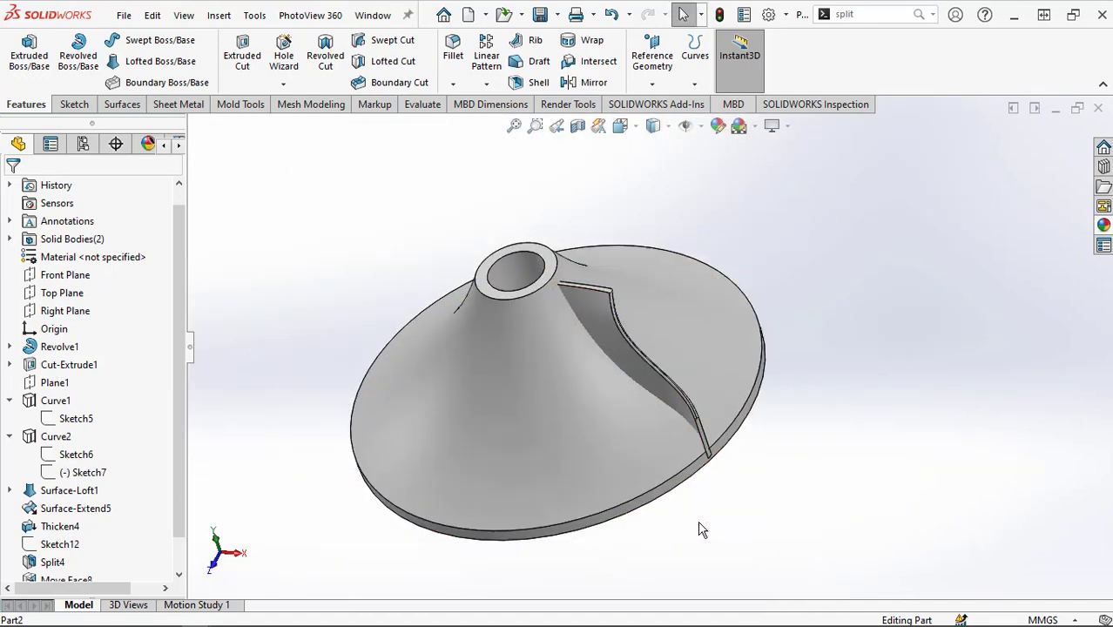
{"action": "left_click", "coordinate": [487, 84]}
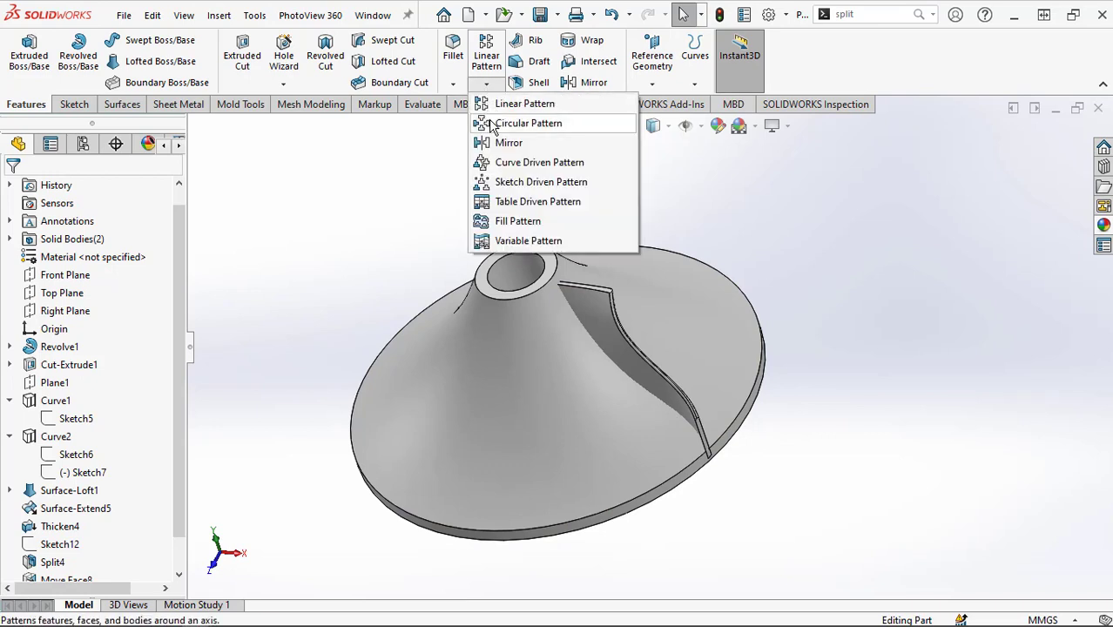
{"action": "left_click", "coordinate": [493, 125]}
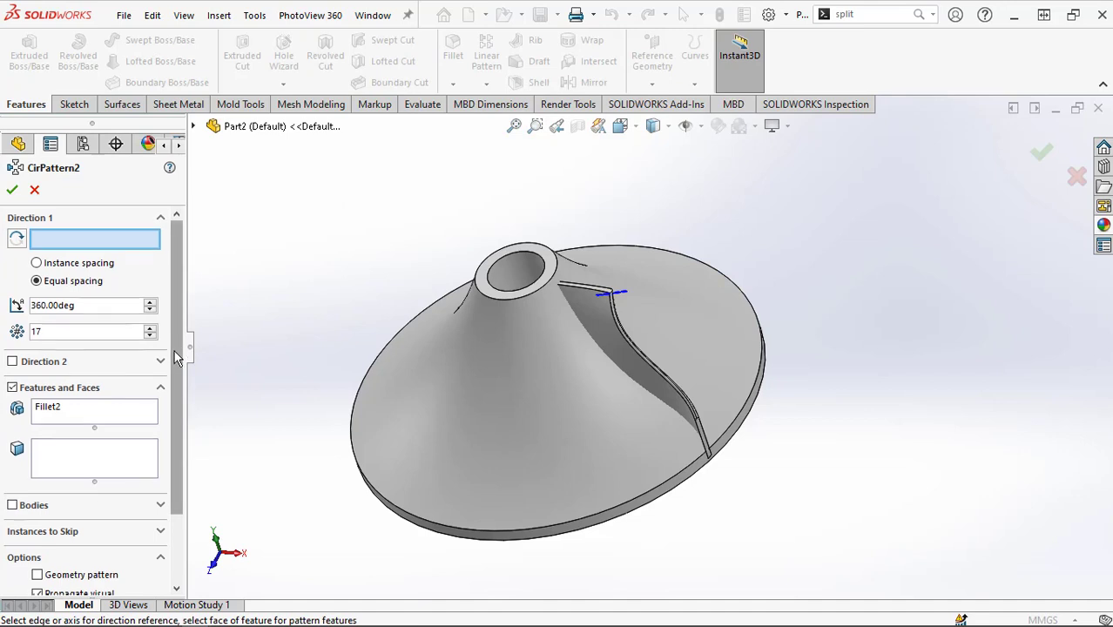
{"action": "scroll", "coordinate": [178, 413], "scroll_direction": "down", "scroll_amount": 3}
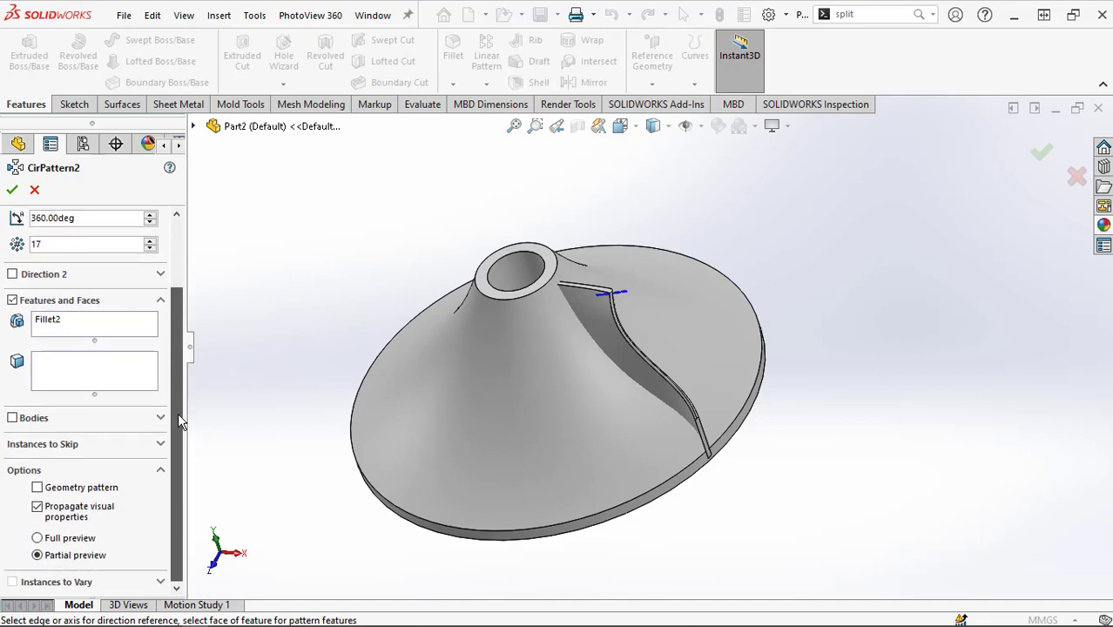
{"action": "left_click", "coordinate": [12, 418]}
{"action": "left_click", "coordinate": [609, 335]}
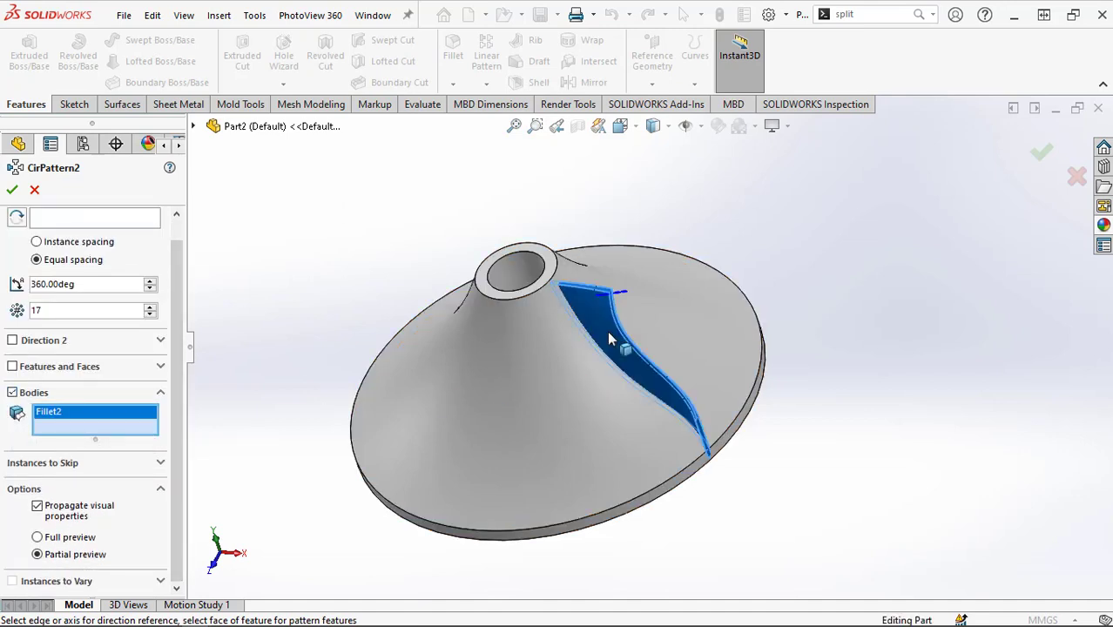
{"action": "left_click", "coordinate": [83, 220]}
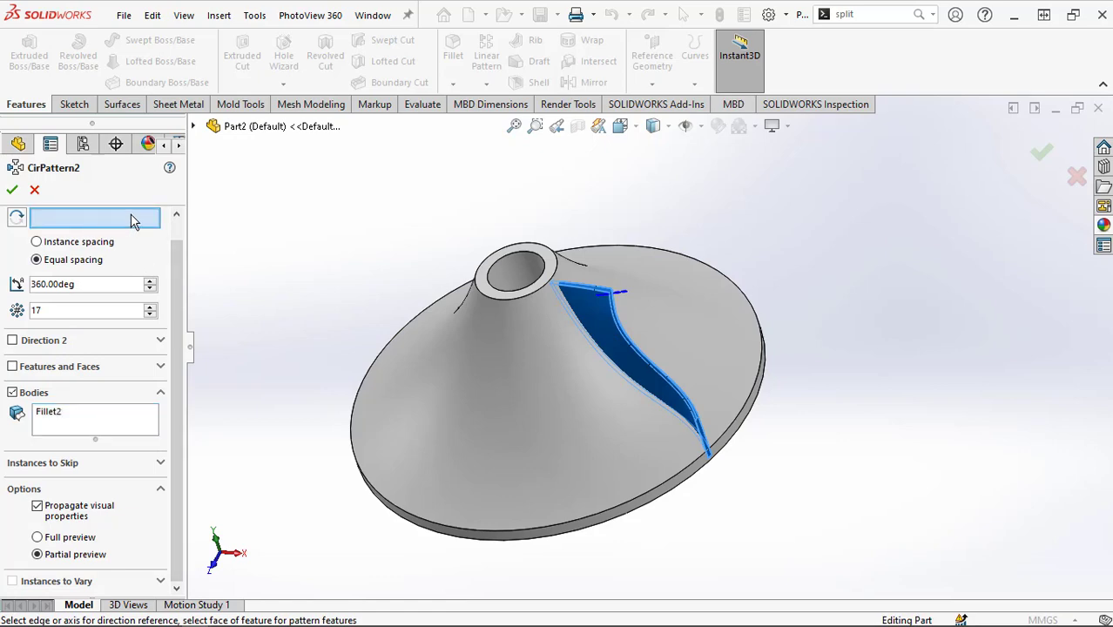
{"action": "scroll", "coordinate": [176, 252], "scroll_direction": "up", "scroll_amount": 1}
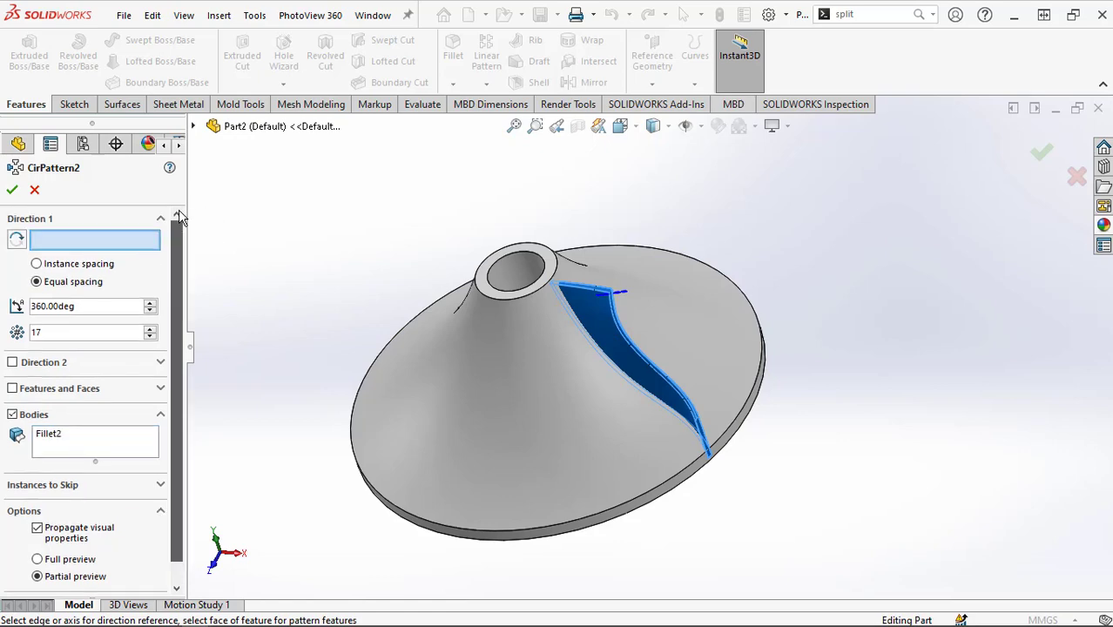
{"action": "left_click", "coordinate": [515, 260]}
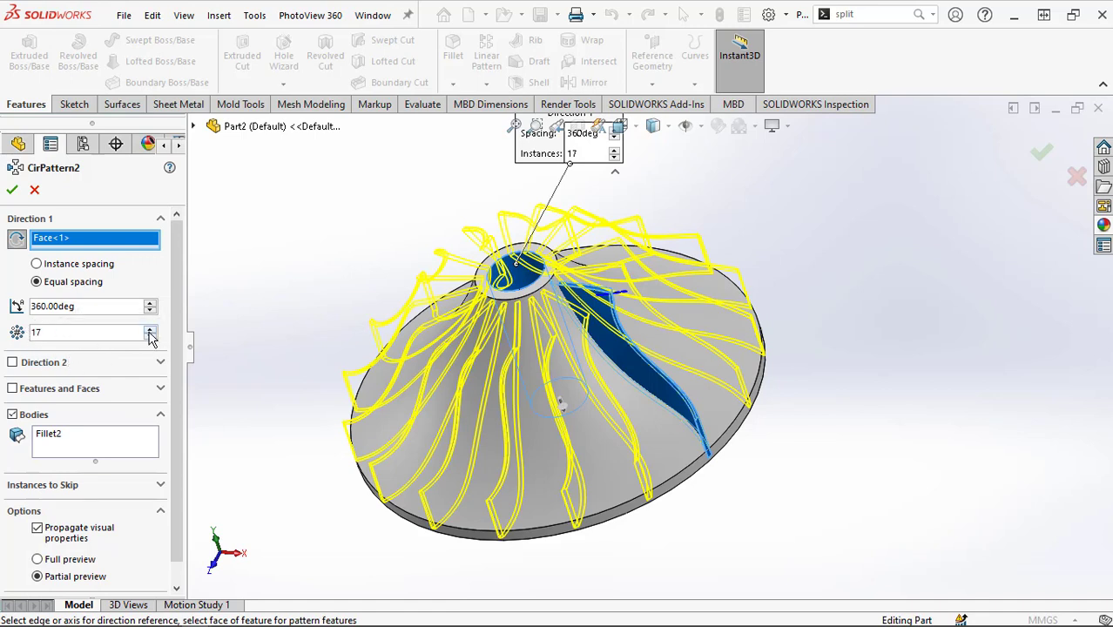
{"action": "left_click", "coordinate": [11, 191]}
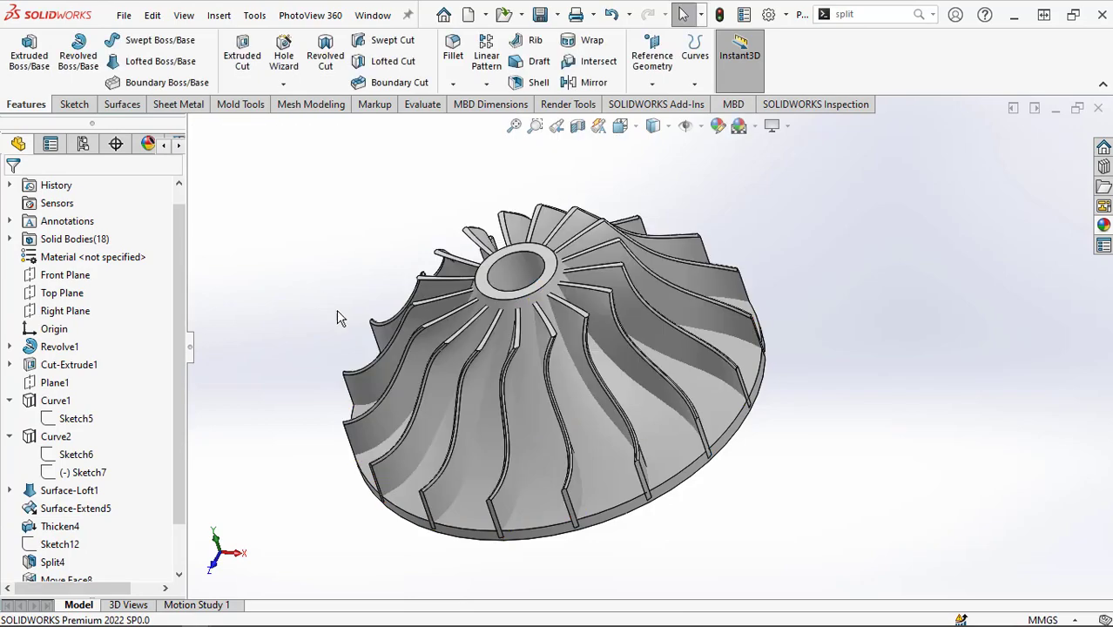
Combine the hub and all the patterned blade bodies into one solid with the Add operation.
{"action": "middle_click_drag", "start_coordinate": [593, 447], "coordinate": [595, 377]}
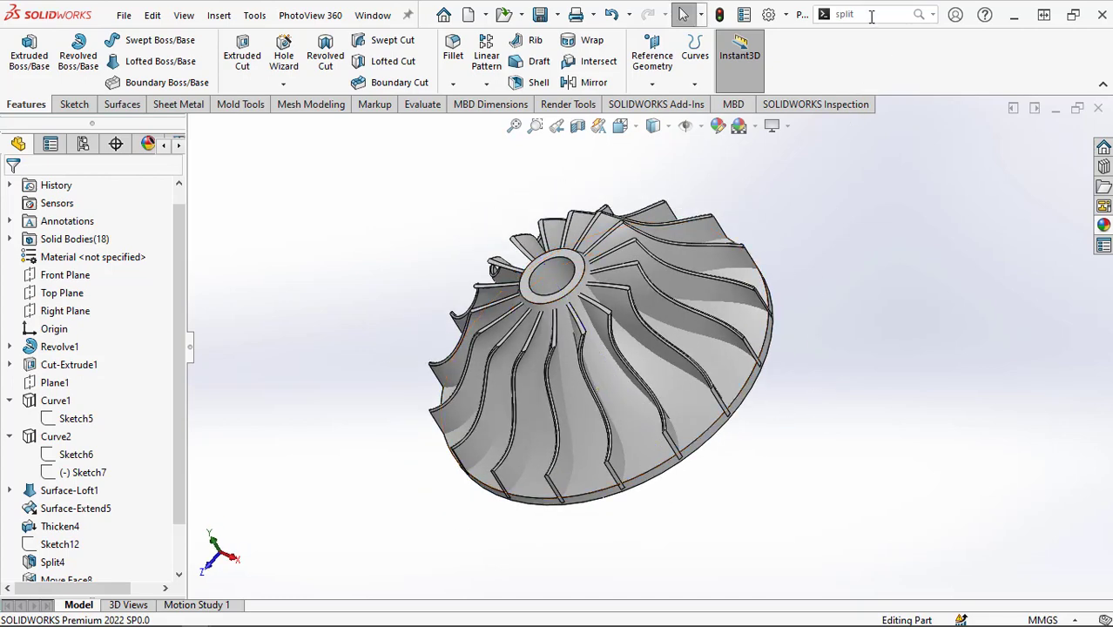
{"action": "type", "text": "comb"}
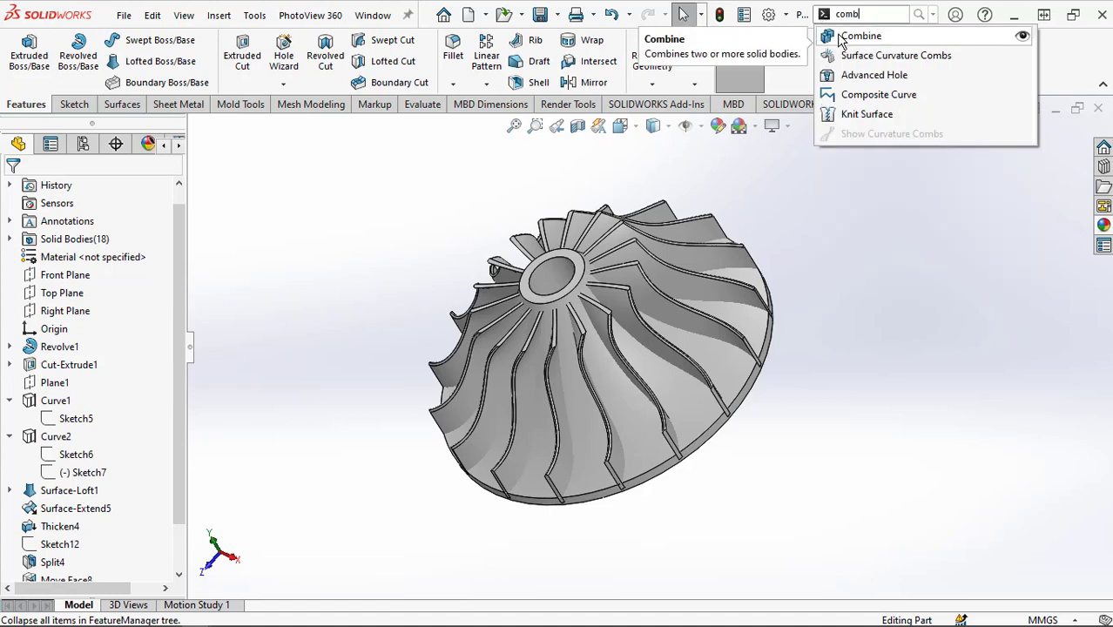
{"action": "left_click", "coordinate": [858, 35]}
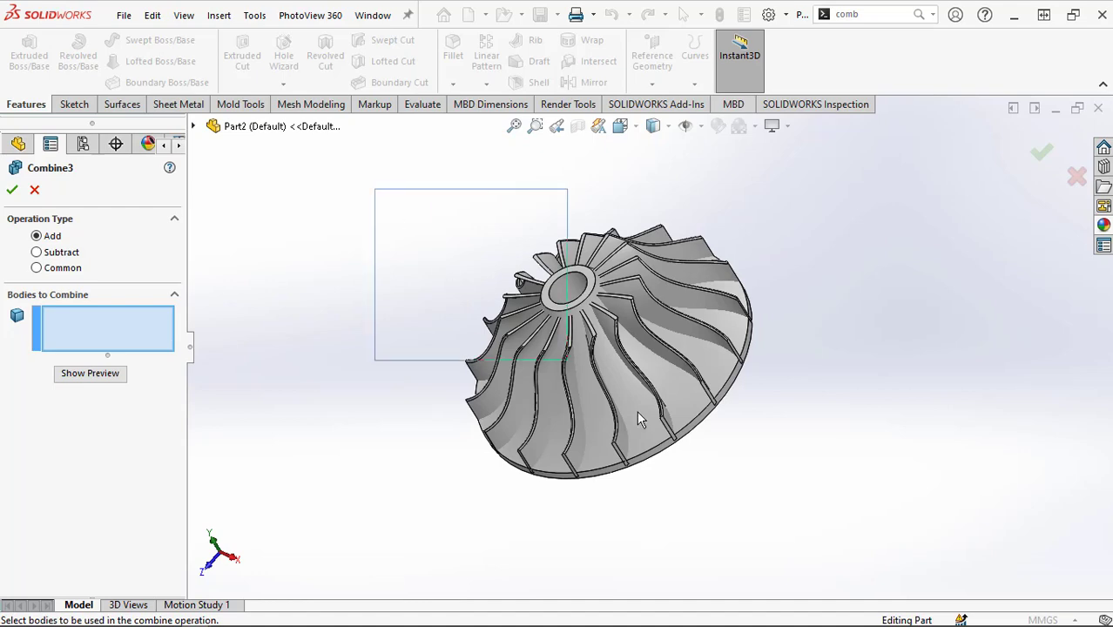
{"action": "left_click_drag", "start_coordinate": [637, 414], "coordinate": [873, 549]}
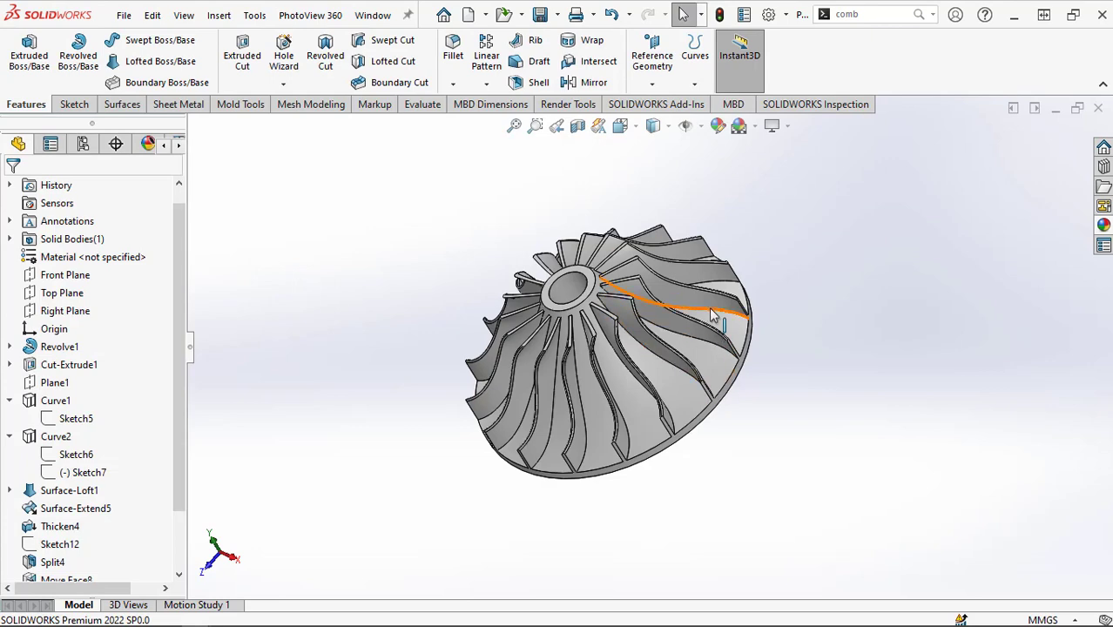
Fillet all the root edges where the blades meet the hub with a 0.5 mm radius, selecting the connected edges together.
{"action": "scroll", "coordinate": [632, 345], "scroll_direction": "down", "scroll_amount": 3}
{"action": "middle_click_drag", "start_coordinate": [635, 396], "coordinate": [668, 338]}
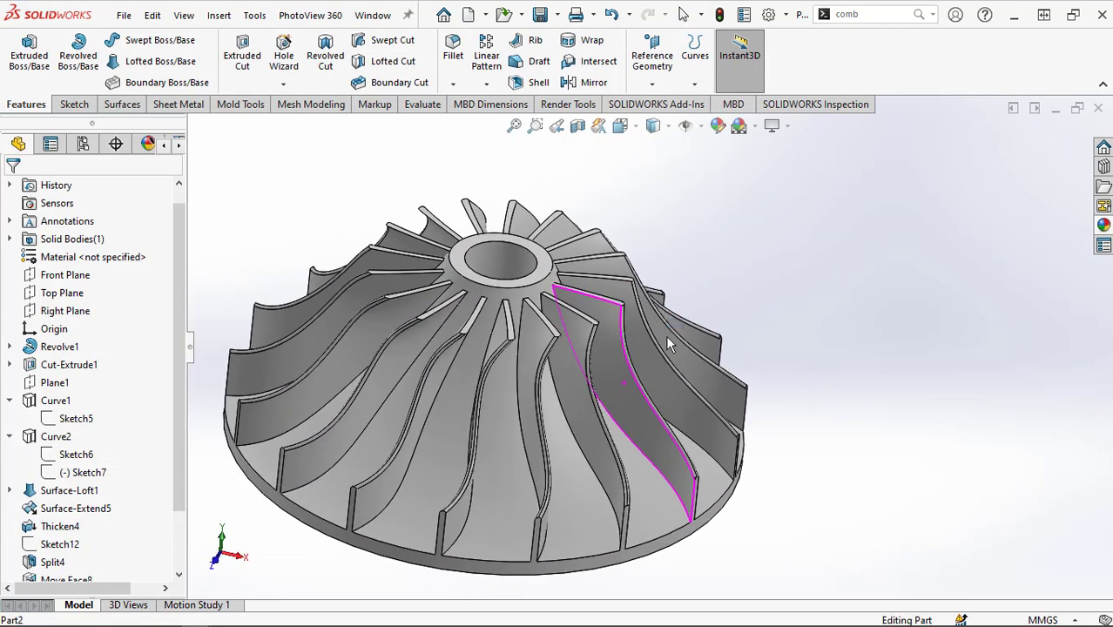
{"action": "left_click", "coordinate": [453, 50]}
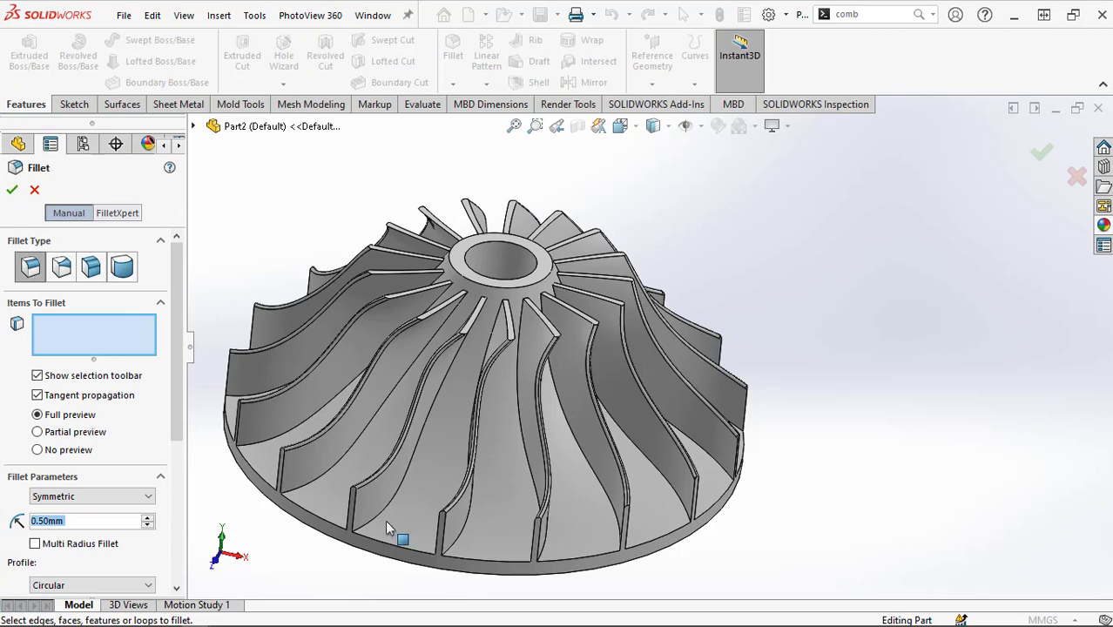
{"action": "scroll", "coordinate": [387, 526], "scroll_direction": "down", "scroll_amount": 5}
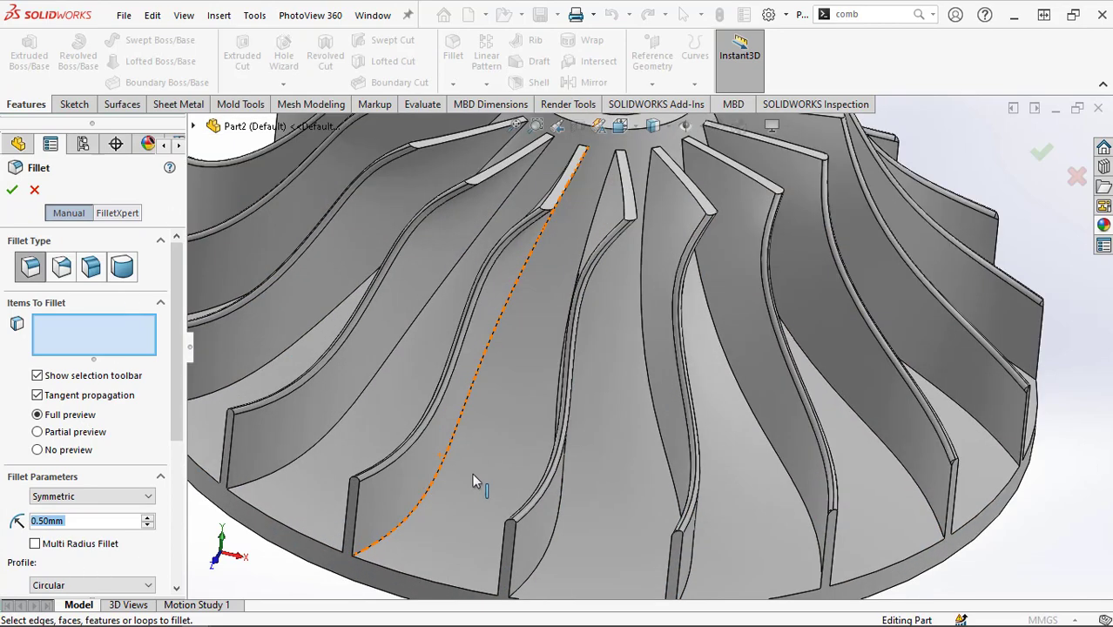
{"action": "left_click", "coordinate": [654, 405]}
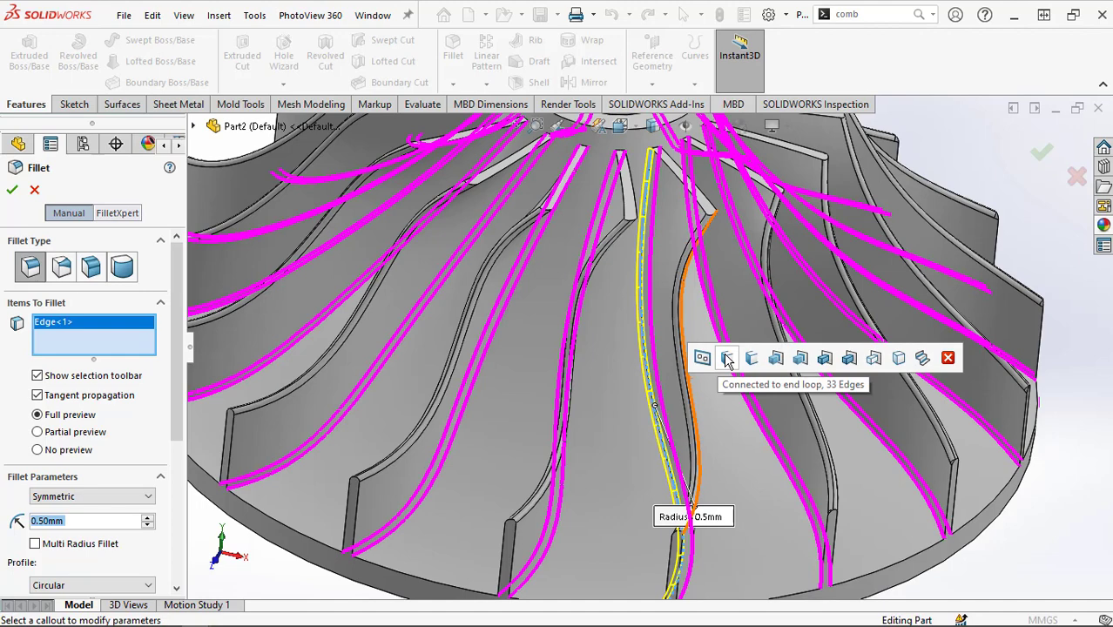
{"action": "left_click", "coordinate": [727, 359]}
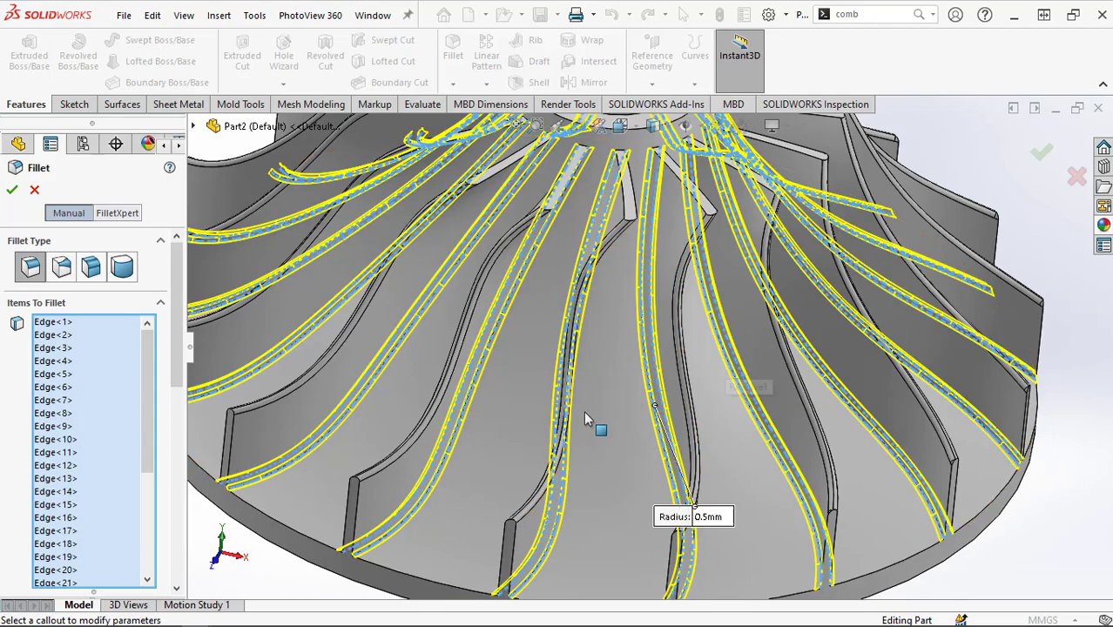
{"action": "scroll", "coordinate": [585, 413], "scroll_direction": "up", "scroll_amount": 4}
{"action": "scroll", "coordinate": [587, 412], "scroll_direction": "down", "scroll_amount": 1}
{"action": "middle_click_drag", "start_coordinate": [590, 400], "coordinate": [623, 471]}
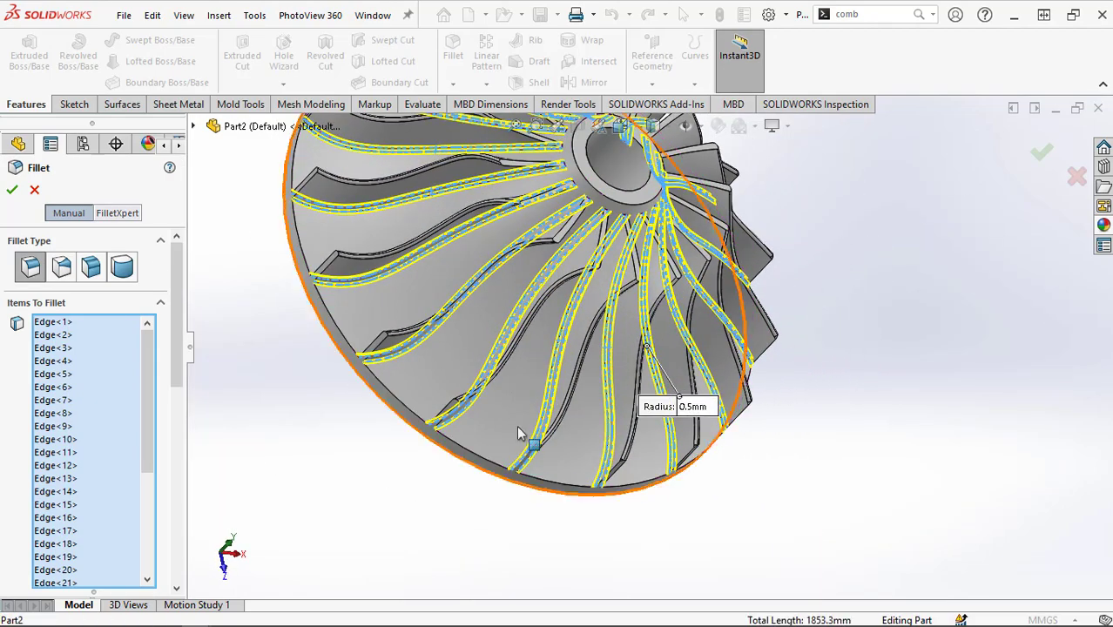
{"action": "left_click", "coordinate": [12, 189]}
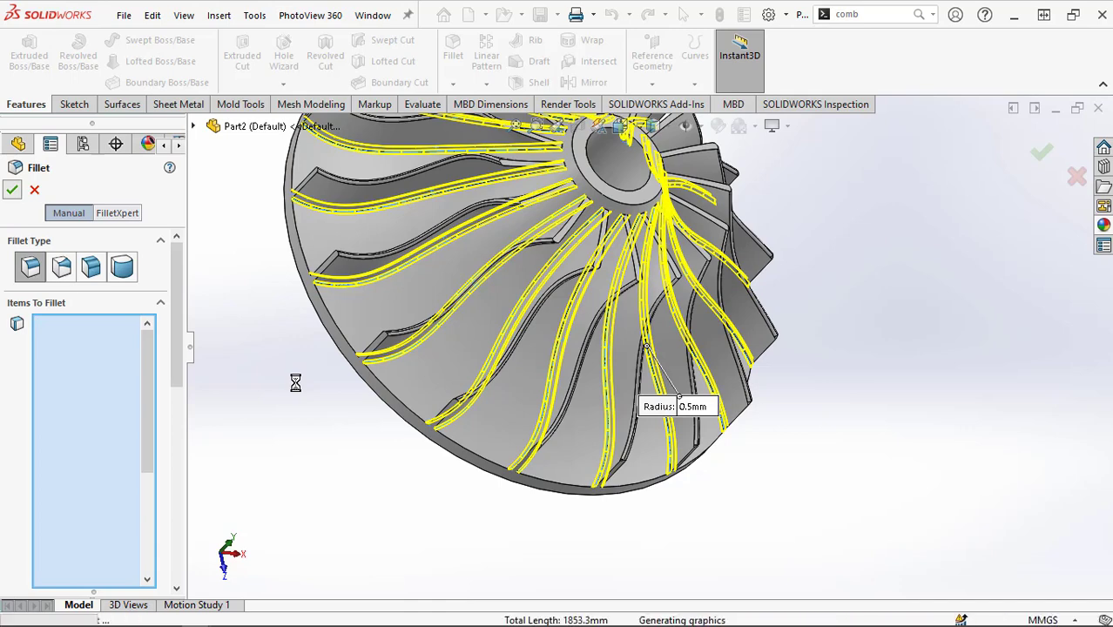
{"action": "scroll", "coordinate": [295, 381], "scroll_direction": "up", "scroll_amount": 2}
{"action": "scroll", "coordinate": [506, 272], "scroll_direction": "down", "scroll_amount": 1}
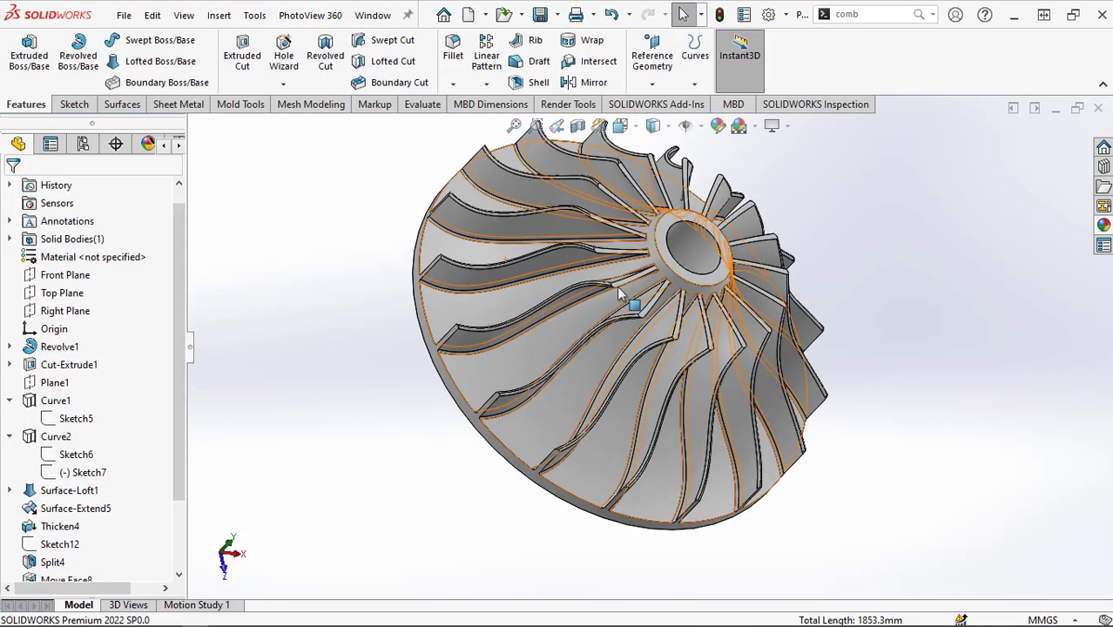
{"action": "middle_click_drag", "start_coordinate": [882, 377], "coordinate": [760, 353]}
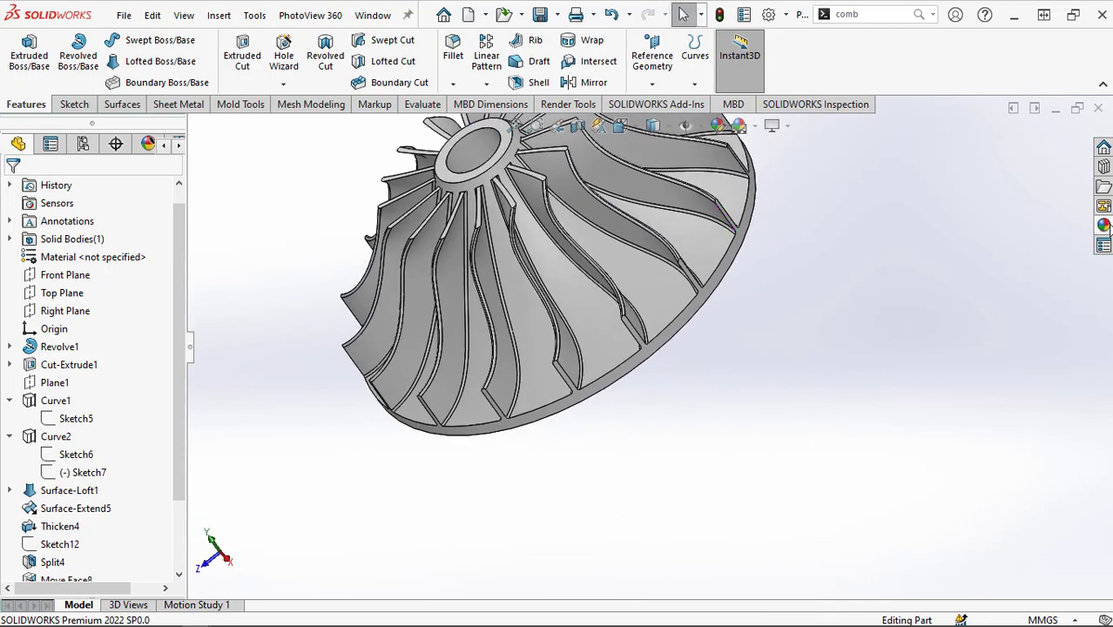
Browse the metal appearances in the library, comparing the aluminum, bronze, copper and brass finishes.
{"action": "left_click", "coordinate": [1104, 226]}
{"action": "left_click", "coordinate": [766, 368]}
{"action": "left_click", "coordinate": [1104, 225]}
{"action": "scroll", "coordinate": [931, 214], "scroll_direction": "up", "scroll_amount": 2}
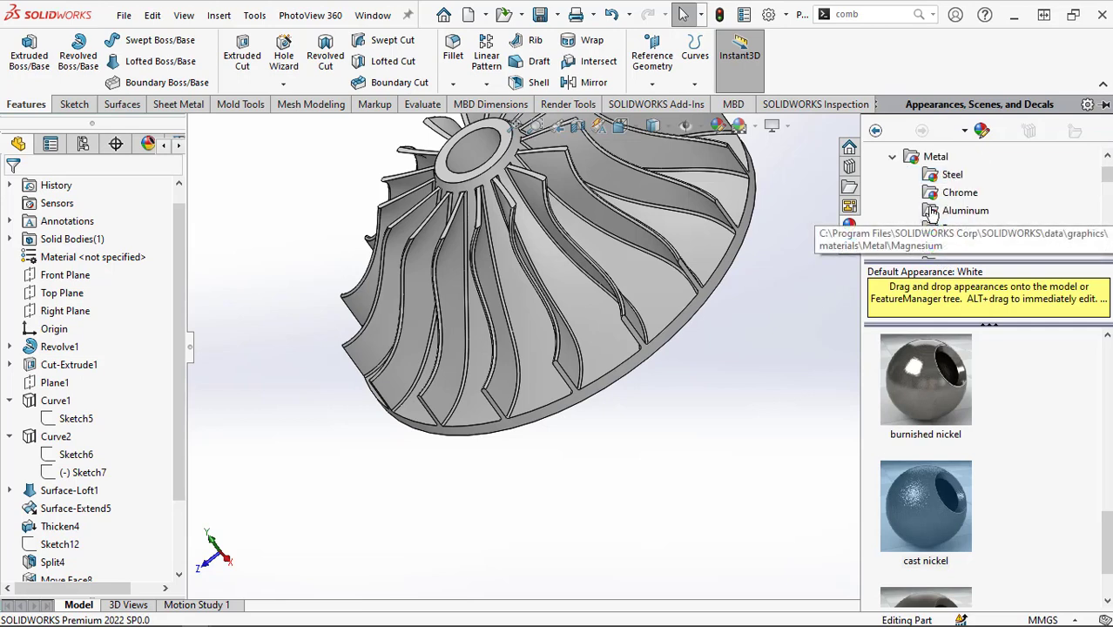
{"action": "left_click", "coordinate": [958, 210]}
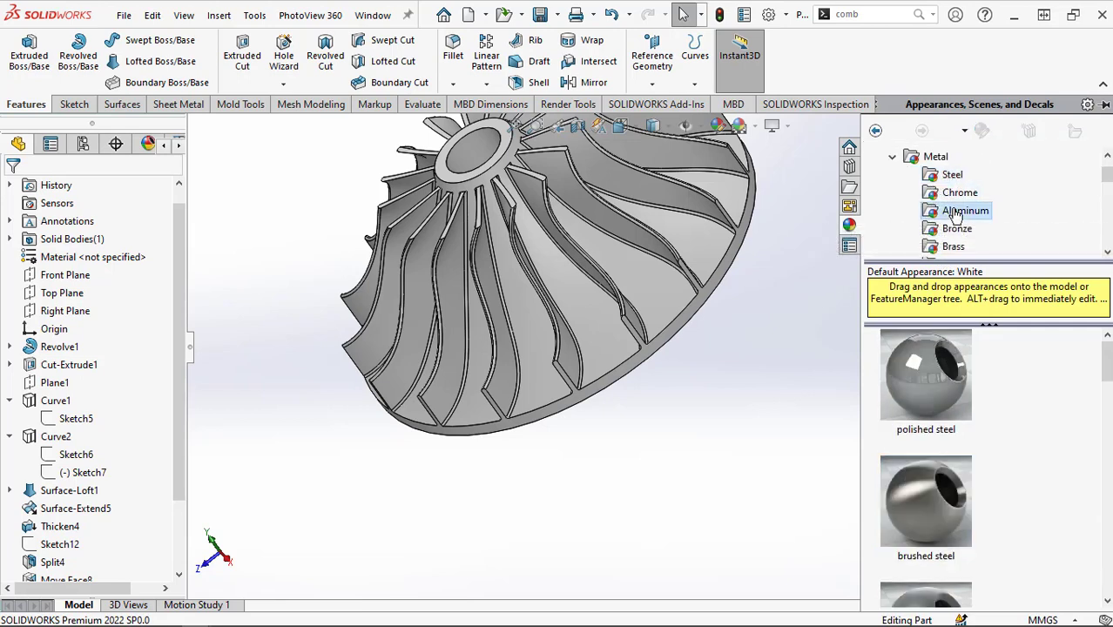
{"action": "scroll", "coordinate": [950, 238], "scroll_direction": "down", "scroll_amount": 1}
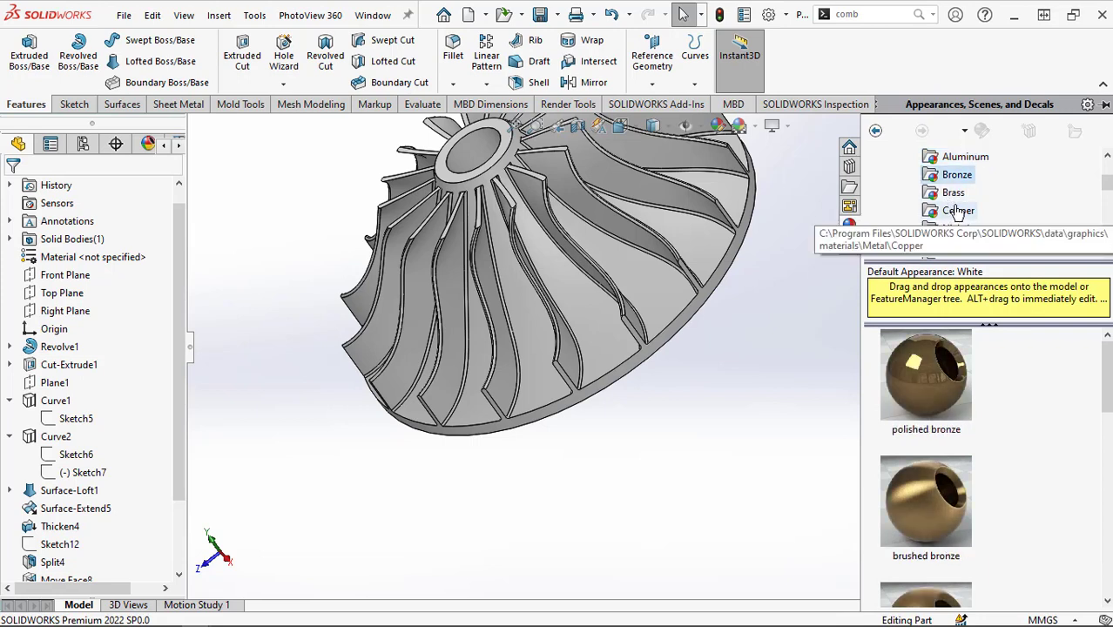
{"action": "left_click", "coordinate": [958, 211]}
{"action": "left_click", "coordinate": [958, 157]}
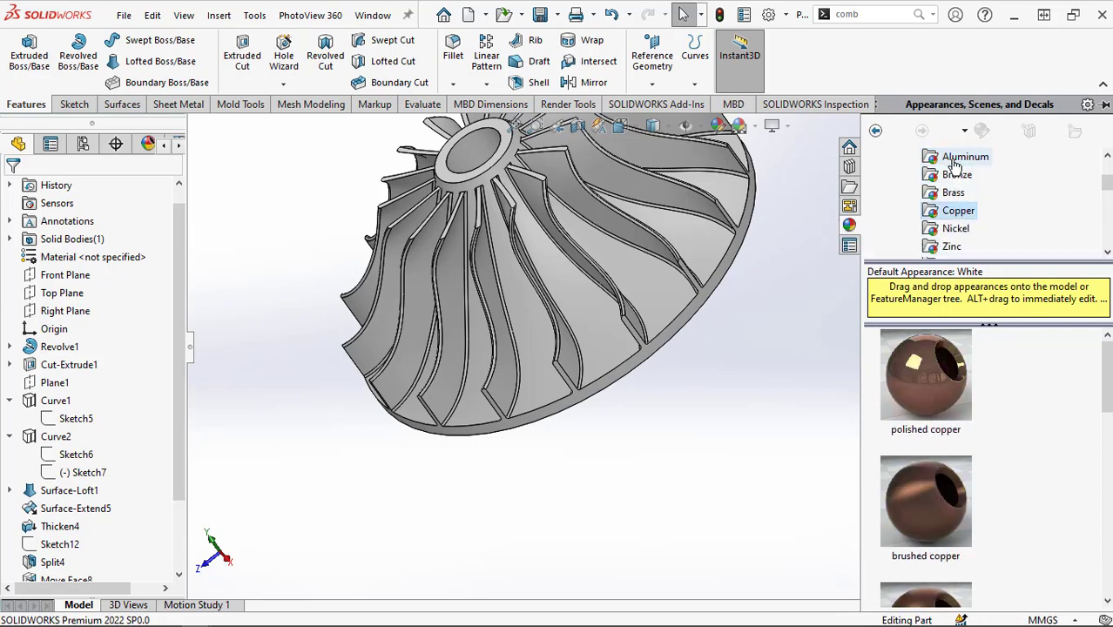
{"action": "scroll", "coordinate": [935, 470], "scroll_direction": "down", "scroll_amount": 5}
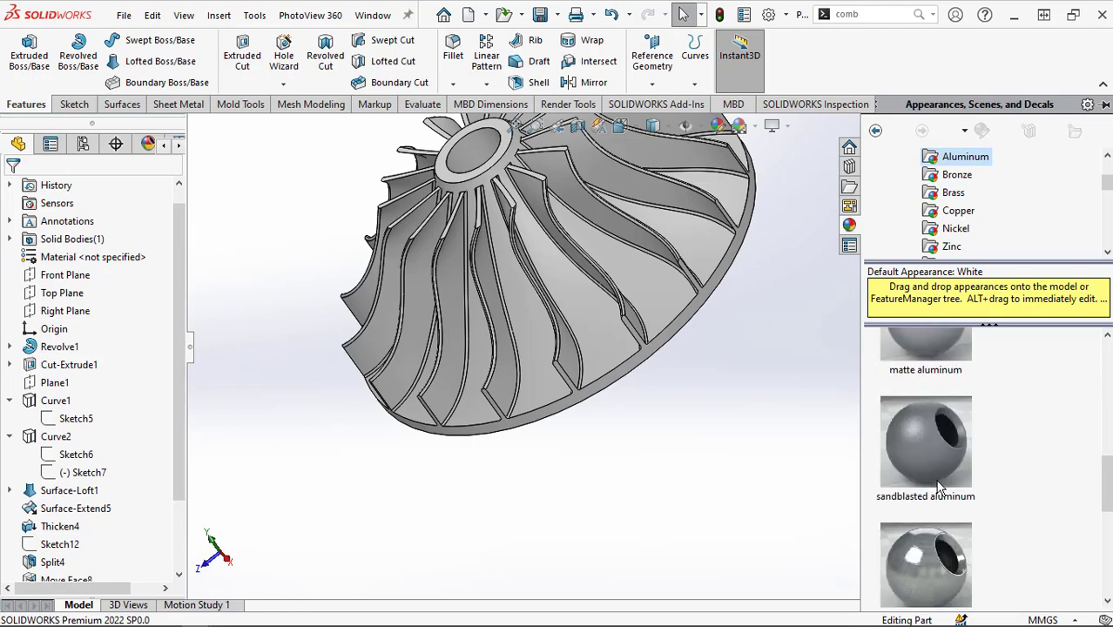
{"action": "scroll", "coordinate": [938, 490], "scroll_direction": "up", "scroll_amount": 5}
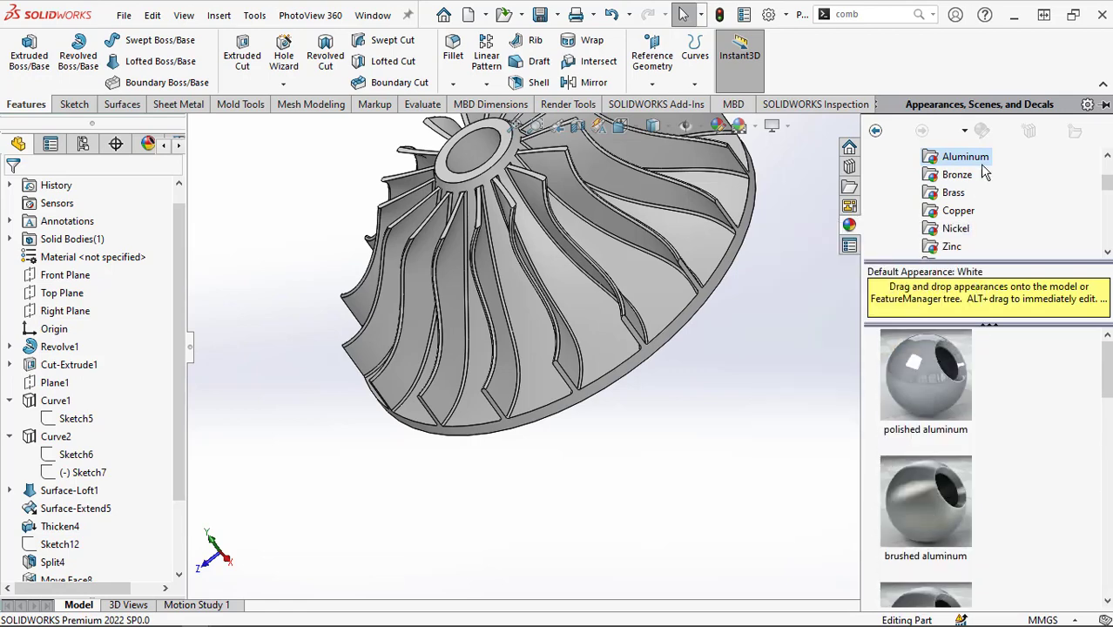
{"action": "scroll", "coordinate": [957, 196], "scroll_direction": "up", "scroll_amount": 2}
{"action": "scroll", "coordinate": [957, 193], "scroll_direction": "down", "scroll_amount": 1}
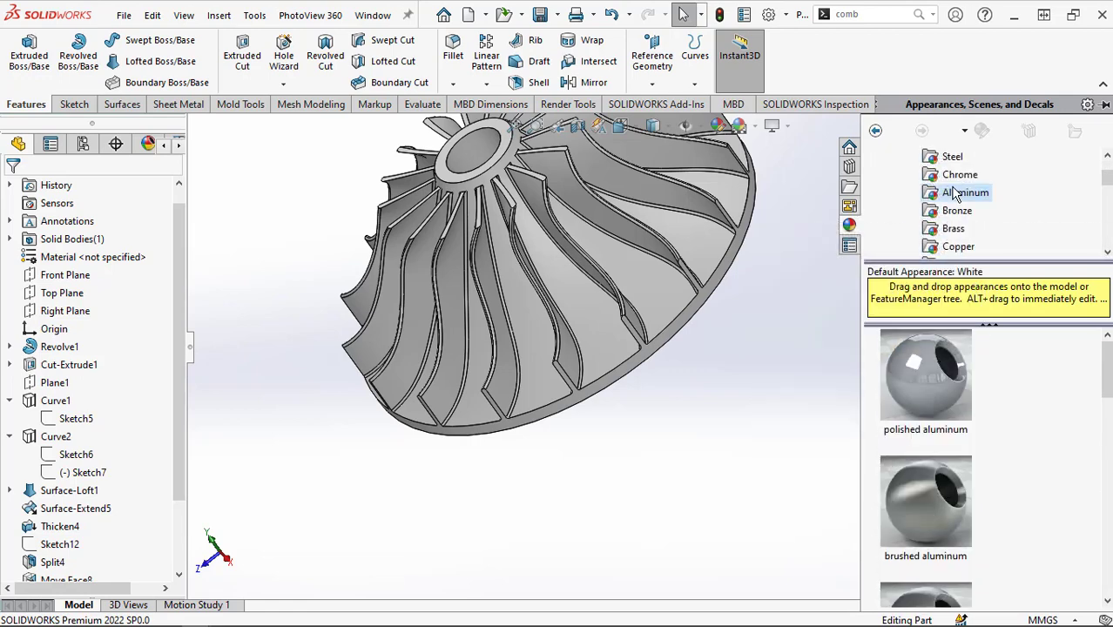
{"action": "left_click", "coordinate": [959, 211]}
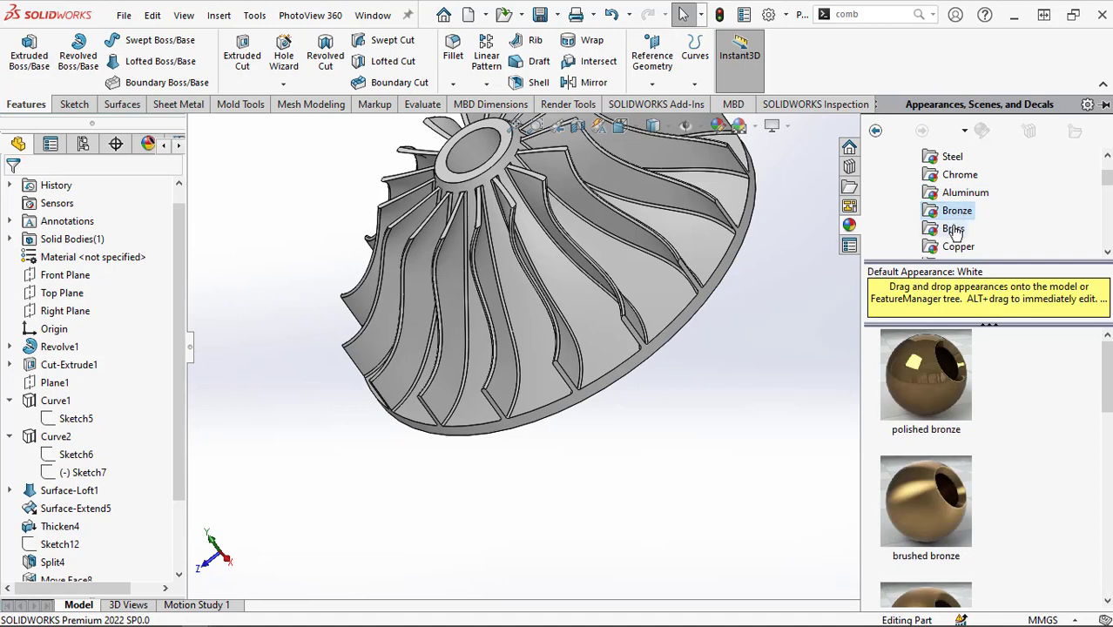
{"action": "left_click", "coordinate": [955, 230]}
{"action": "scroll", "coordinate": [955, 234], "scroll_direction": "down", "scroll_amount": 1}
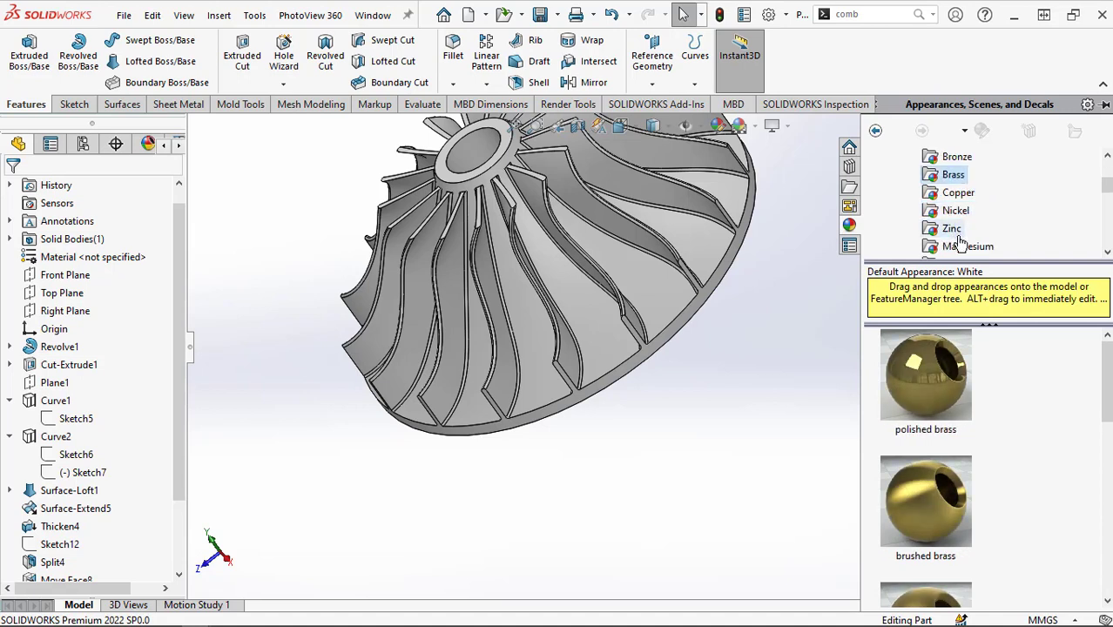
Apply a nickel metal appearance to the entire impeller body.
{"action": "left_click", "coordinate": [956, 211]}
{"action": "scroll", "coordinate": [956, 466], "scroll_direction": "down", "scroll_amount": 3}
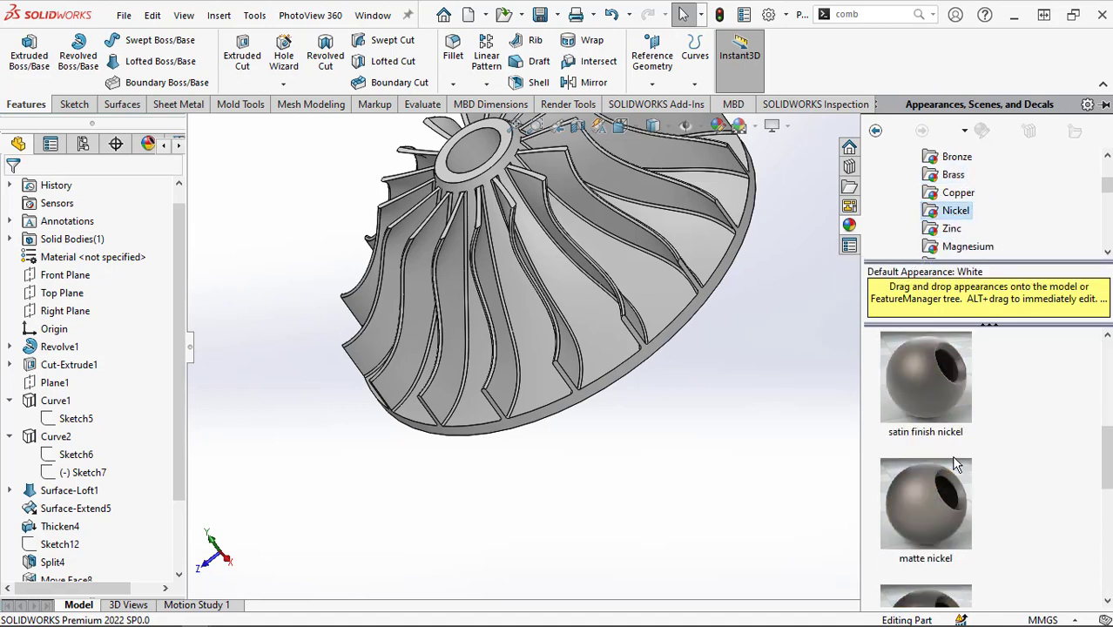
{"action": "scroll", "coordinate": [957, 508], "scroll_direction": "down", "scroll_amount": 3}
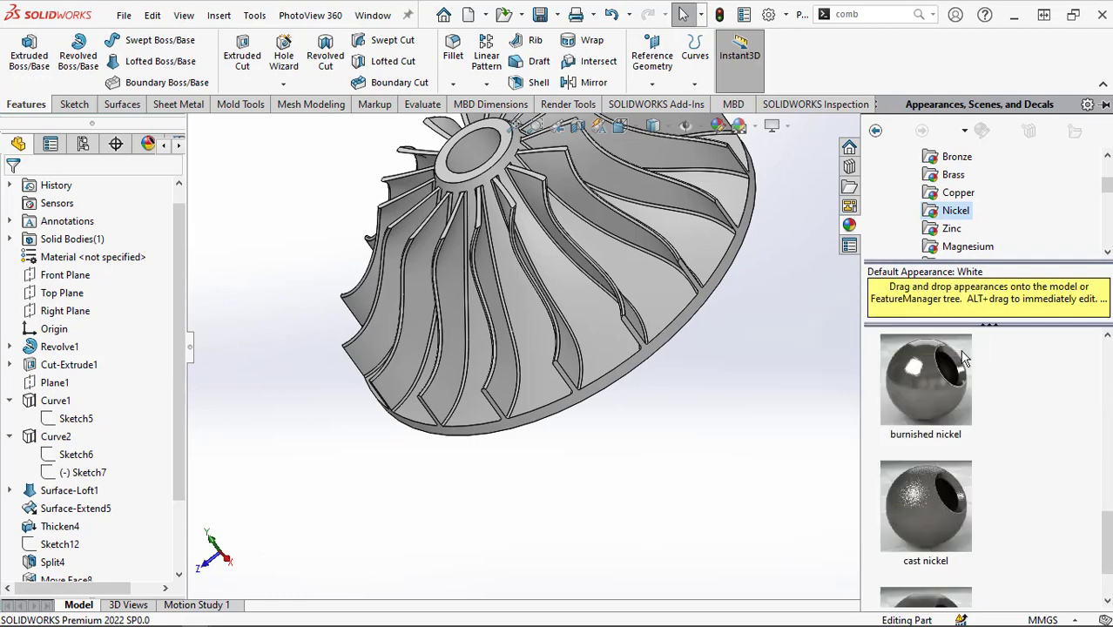
{"action": "scroll", "coordinate": [969, 410], "scroll_direction": "up", "scroll_amount": 1}
{"action": "left_click_drag", "start_coordinate": [934, 453], "coordinate": [593, 319]}
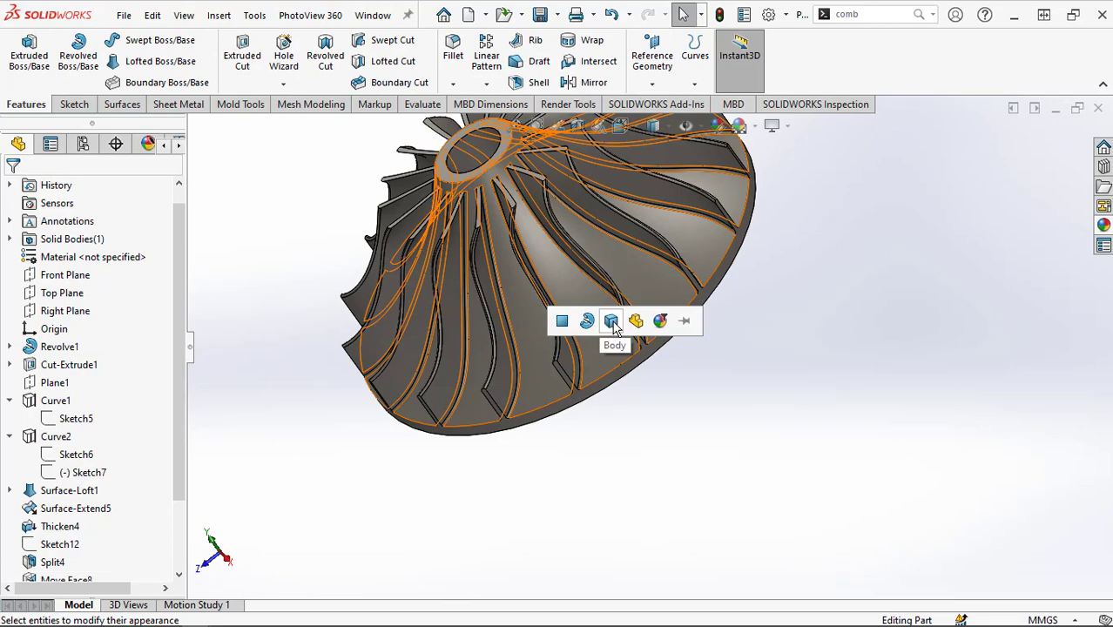
{"action": "left_click", "coordinate": [613, 322]}
Set the display style to shaded without edges and change the background scene.
{"action": "middle_click_drag", "start_coordinate": [704, 414], "coordinate": [738, 315]}
{"action": "left_click", "coordinate": [653, 127]}
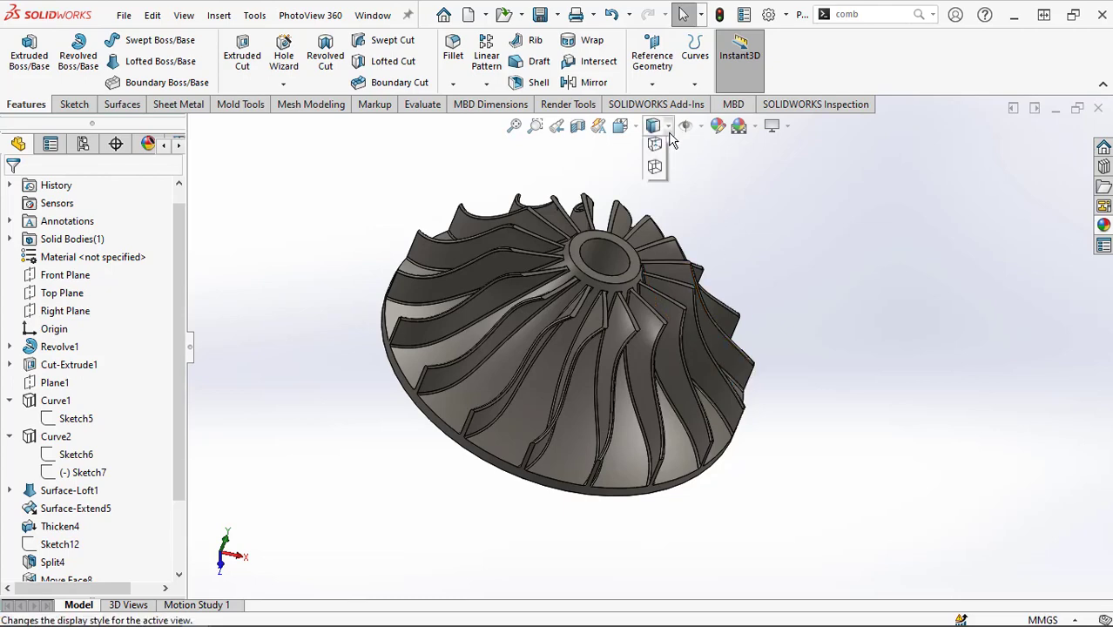
{"action": "left_click", "coordinate": [654, 167]}
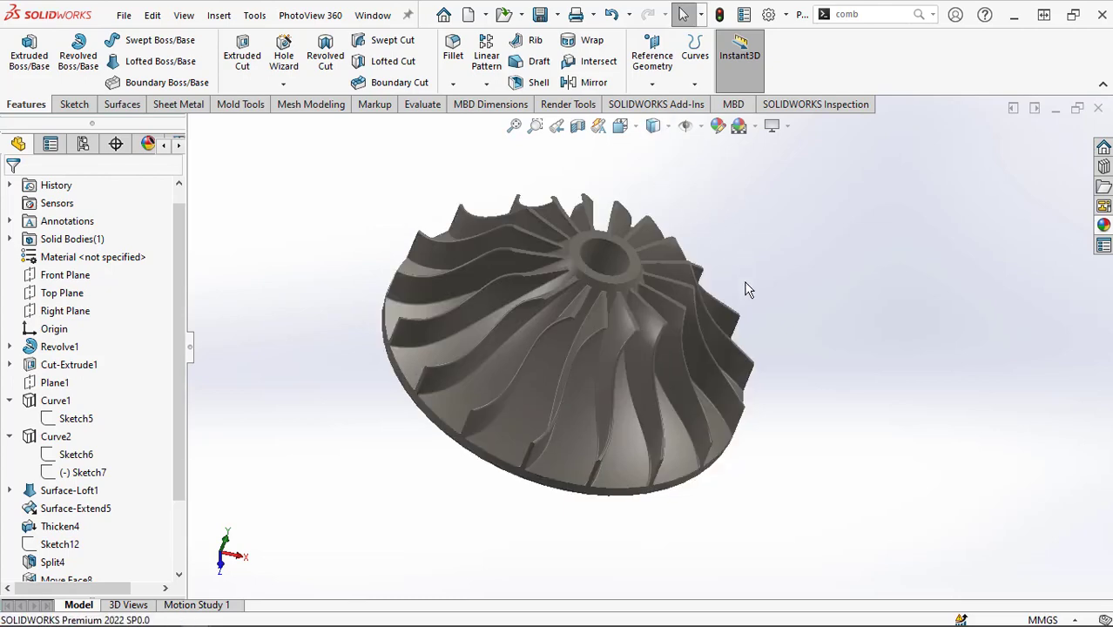
{"action": "left_click", "coordinate": [740, 125]}
{"action": "left_click", "coordinate": [774, 165]}
Examine the nickel-finished blades and their filleted roots from several angles and at close range.
{"action": "middle_click_drag", "start_coordinate": [728, 228], "coordinate": [702, 442]}
{"action": "scroll", "coordinate": [632, 394], "scroll_direction": "down", "scroll_amount": 3}
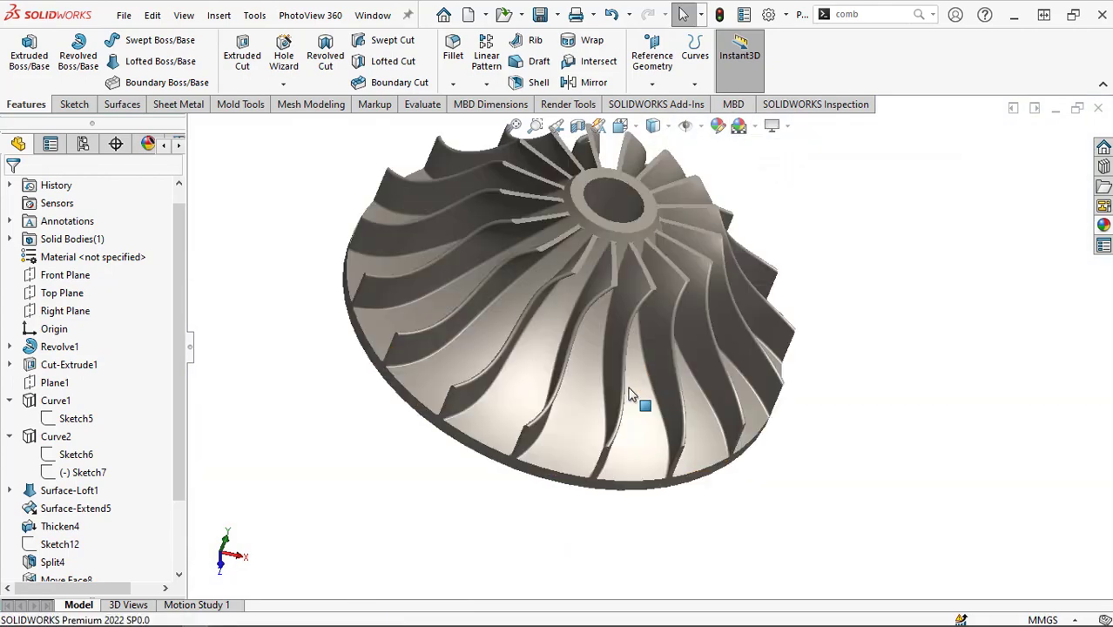
{"action": "middle_click_drag", "start_coordinate": [734, 489], "coordinate": [653, 398]}
{"action": "scroll", "coordinate": [913, 329], "scroll_direction": "down", "scroll_amount": 3}
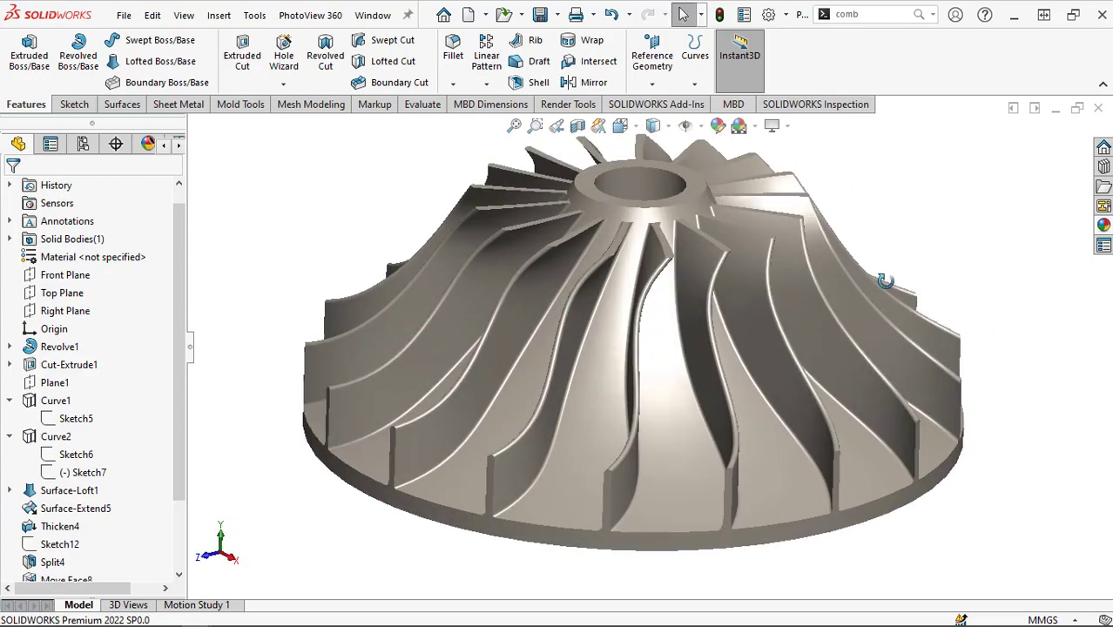
{"action": "middle_click_drag", "start_coordinate": [884, 281], "coordinate": [808, 186]}
{"action": "scroll", "coordinate": [848, 376], "scroll_direction": "up", "scroll_amount": 4}
{"action": "scroll", "coordinate": [823, 409], "scroll_direction": "down", "scroll_amount": 3}
Chamfer the circular bore edge on the flat underside of the hub with a 2 mm distance at 45 degrees.
{"action": "middle_click_drag", "start_coordinate": [724, 326], "coordinate": [731, 289]}
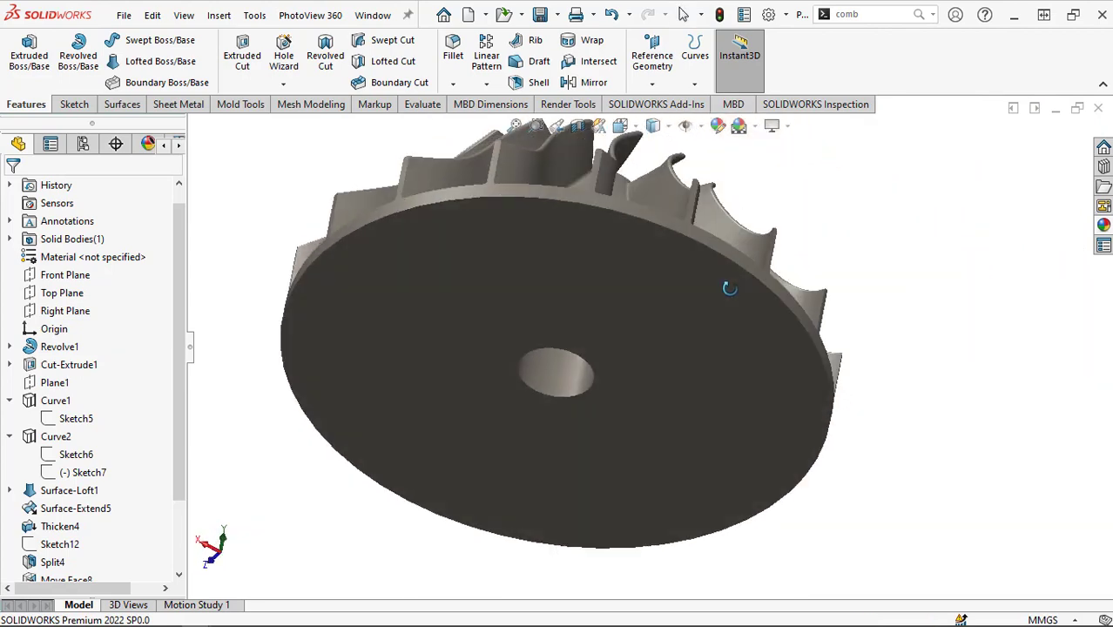
{"action": "left_click", "coordinate": [453, 84]}
{"action": "left_click", "coordinate": [479, 120]}
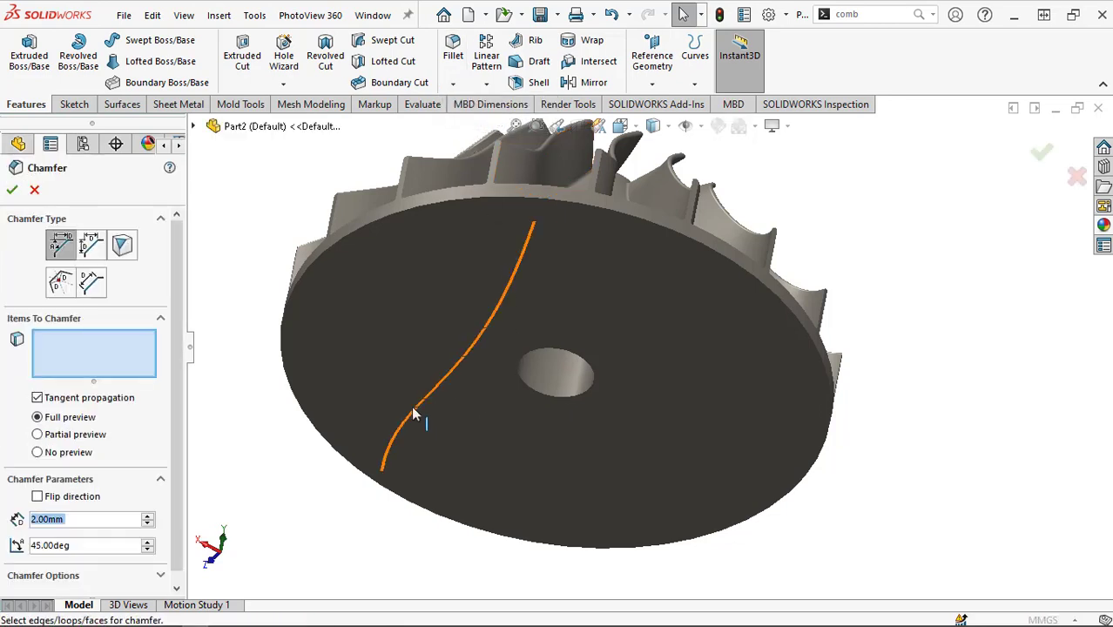
{"action": "left_click", "coordinate": [540, 396]}
{"action": "left_click", "coordinate": [12, 191]}
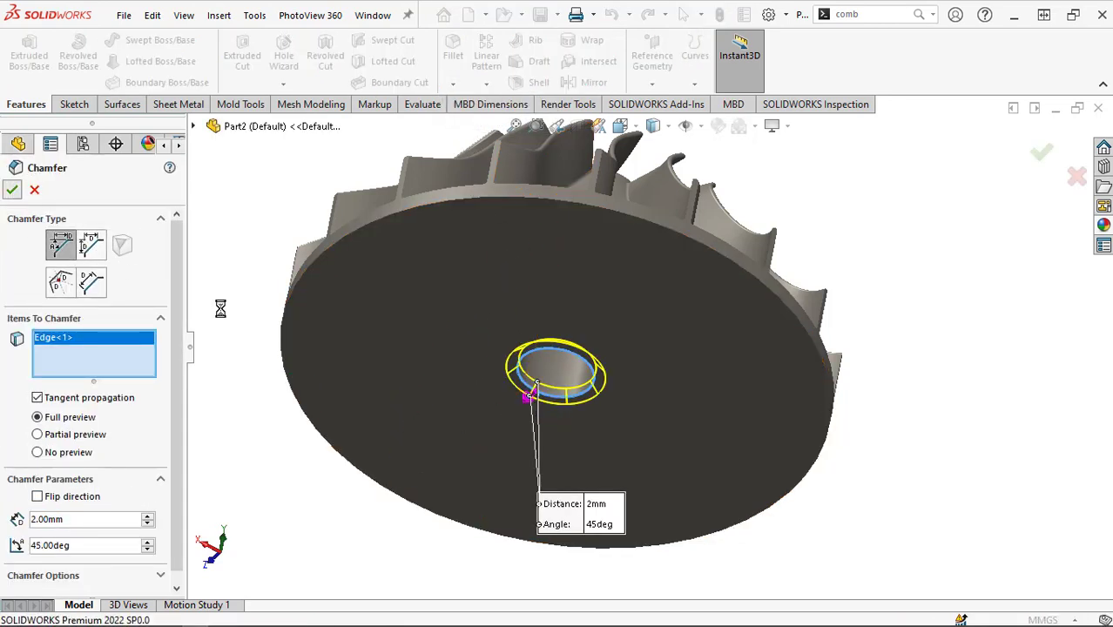
View the whole impeller from its bladed side and show the expanded feature tree in the graphics area.
{"action": "scroll", "coordinate": [527, 261], "scroll_direction": "up", "scroll_amount": 3}
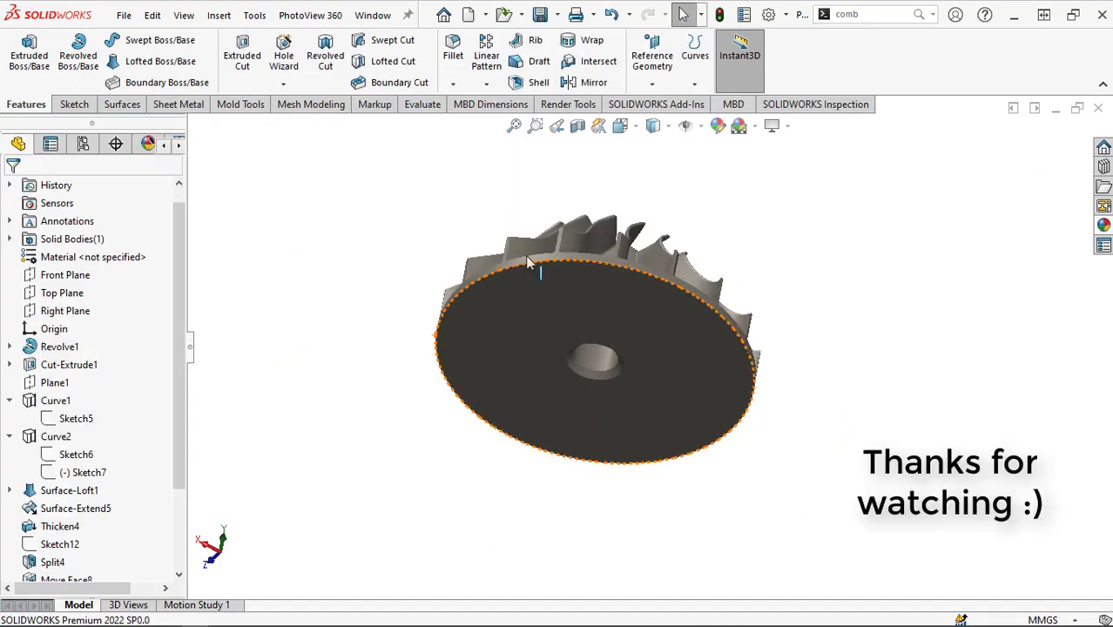
{"action": "middle_click_drag", "start_coordinate": [634, 248], "coordinate": [809, 301]}
{"action": "scroll", "coordinate": [801, 314], "scroll_direction": "up", "scroll_amount": 1}
{"action": "key", "text": "c"}
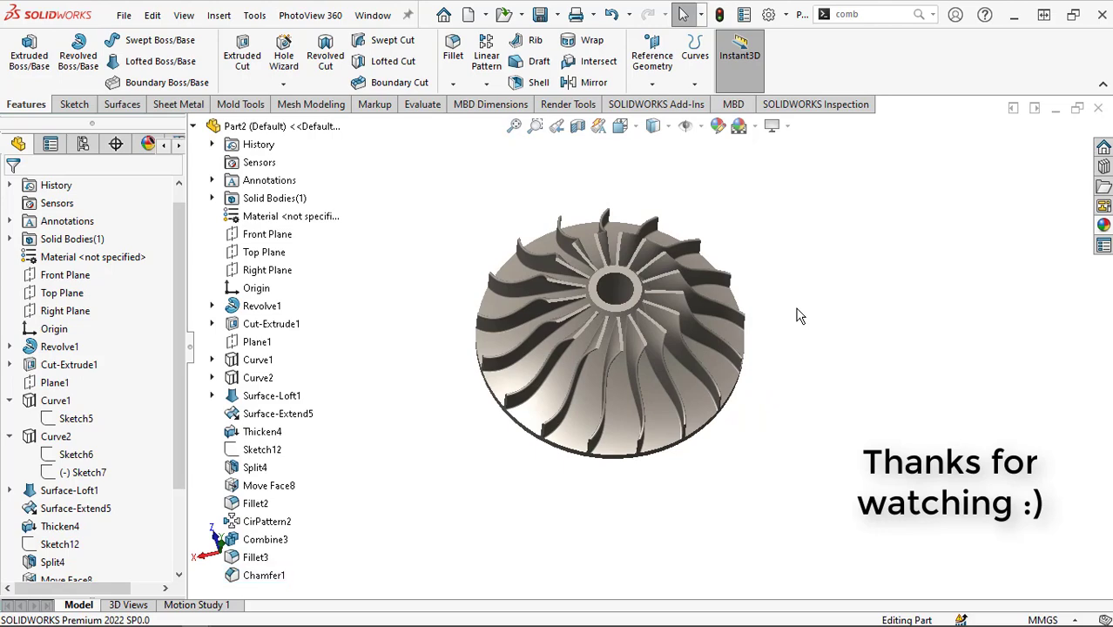